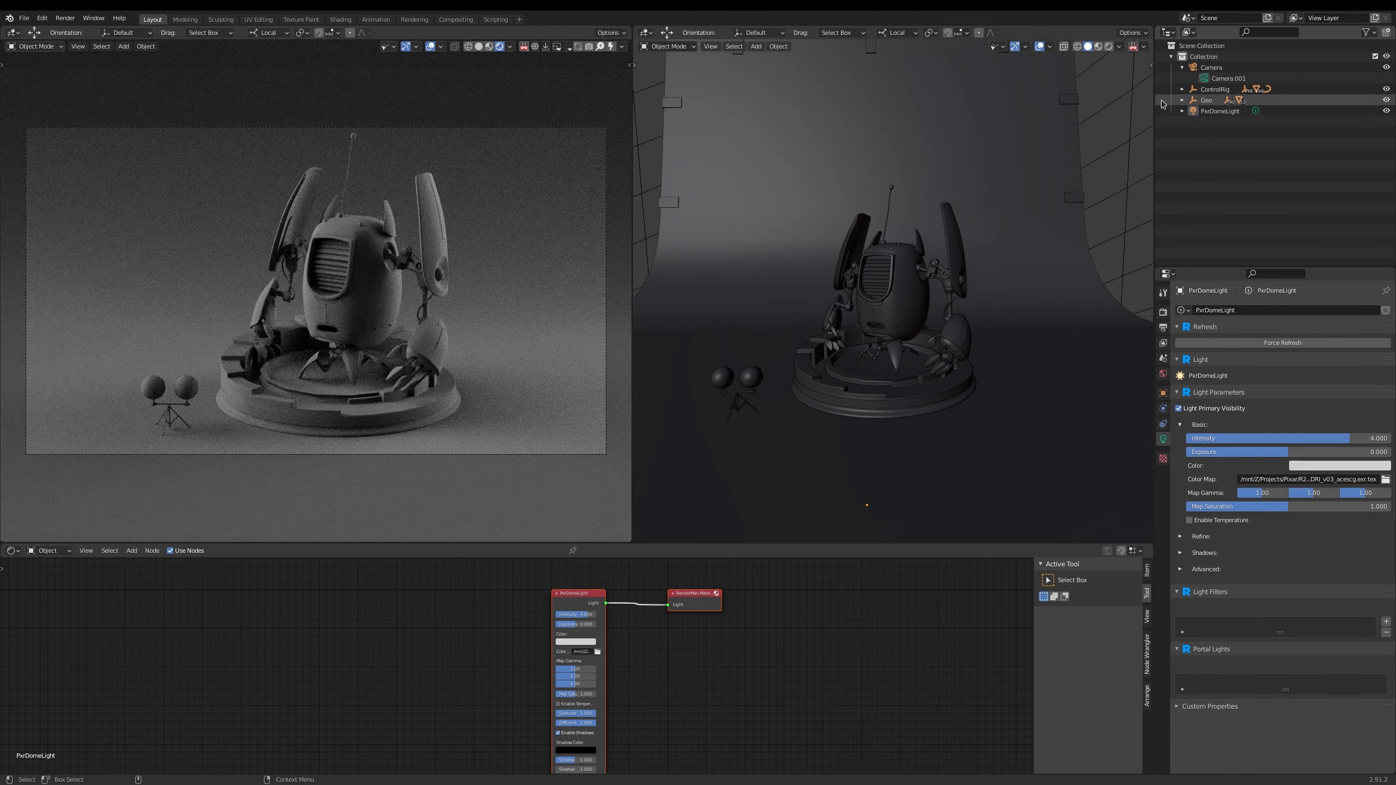
Rotate the dome light to 44.2° around its Z axis in the transform properties, and hide them again.
drag(1151, 66, 1110, 68)
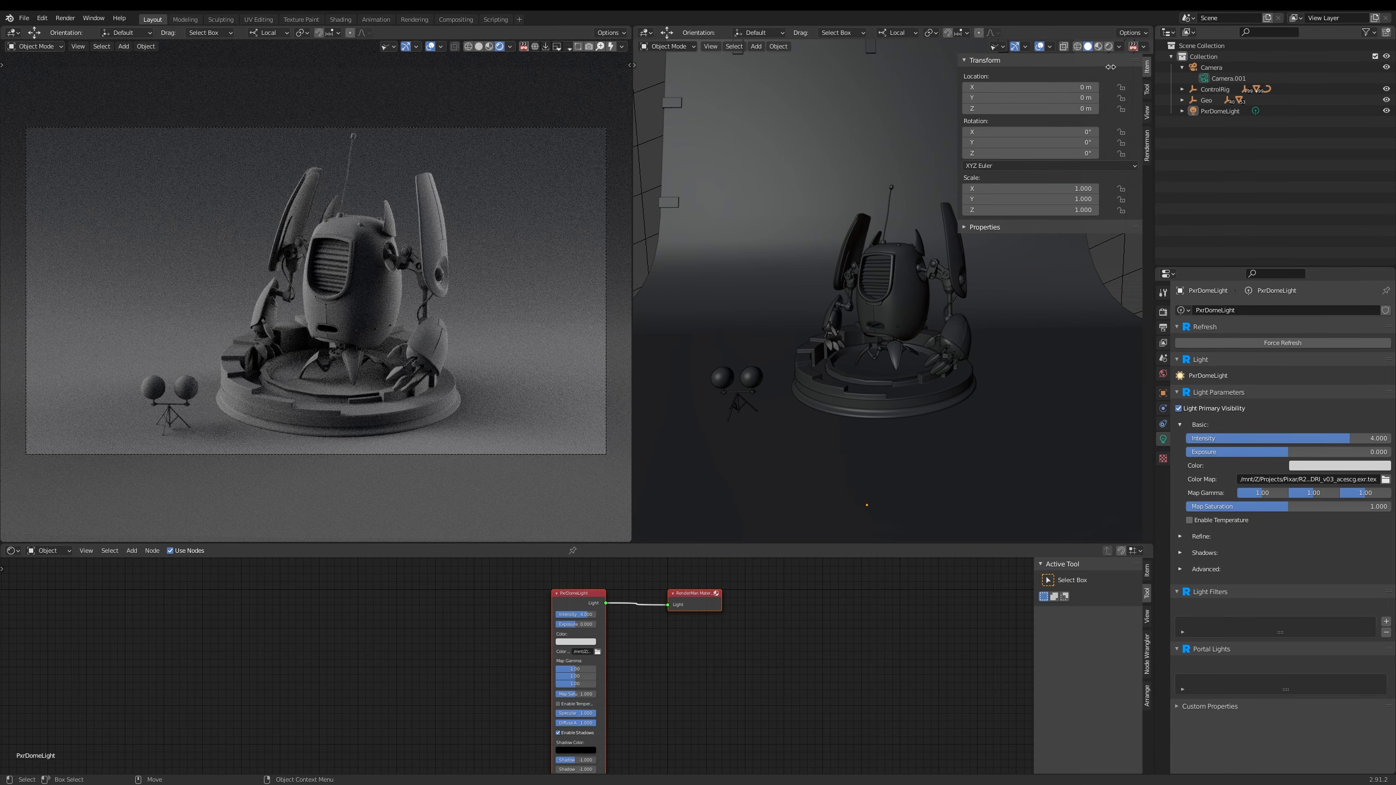
drag(1014, 154, 1031, 154)
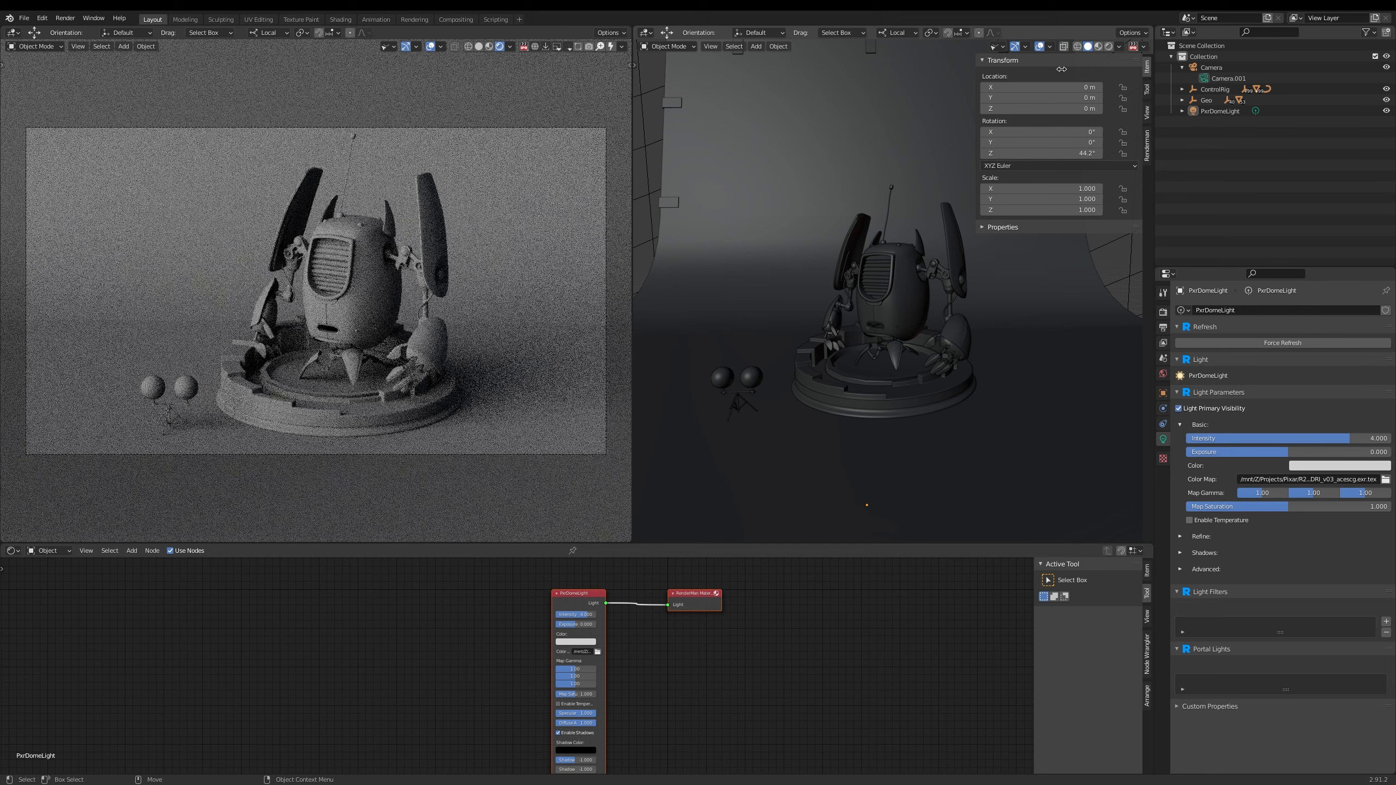
key(n)
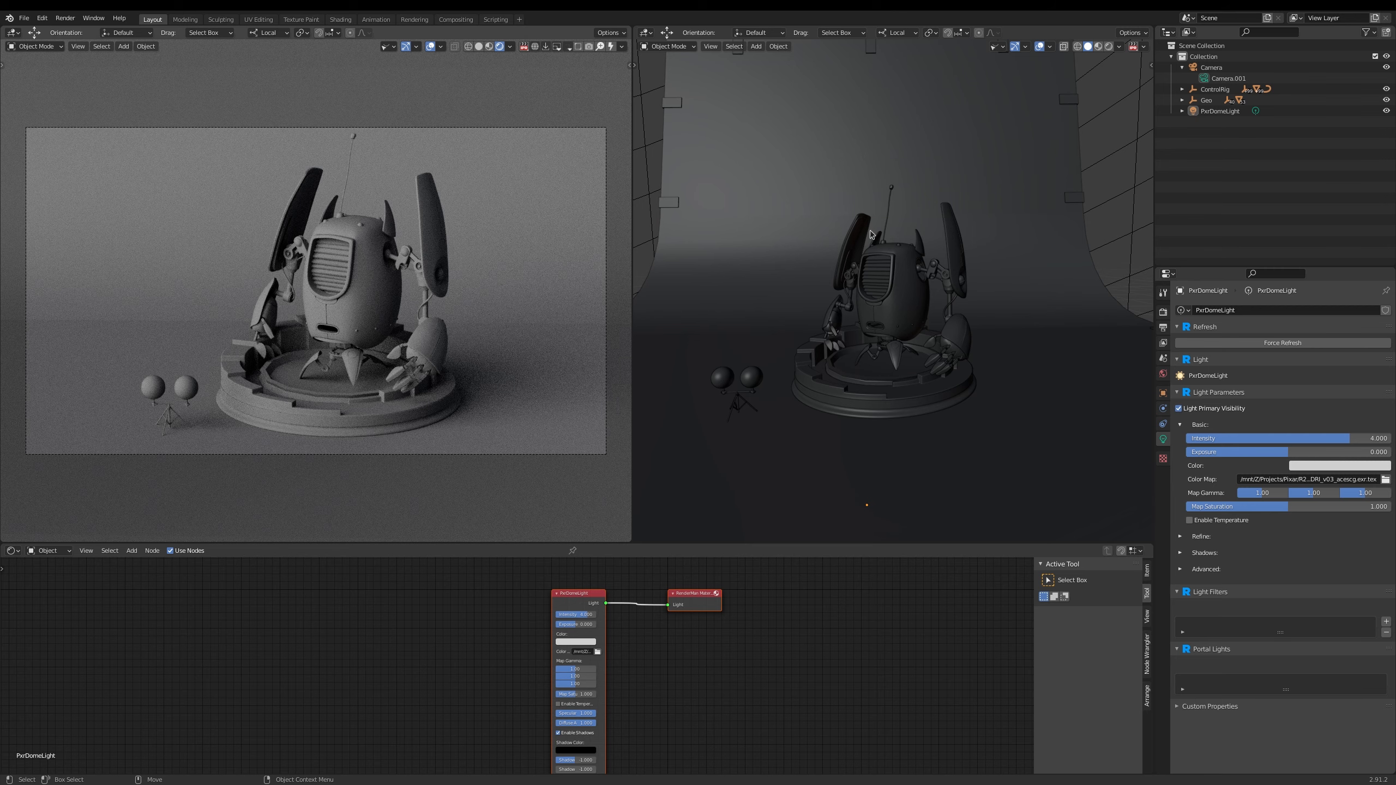
Assign a new RenderMan PxrSurface material to the curved studio backdrop behind the robot.
click(798, 145)
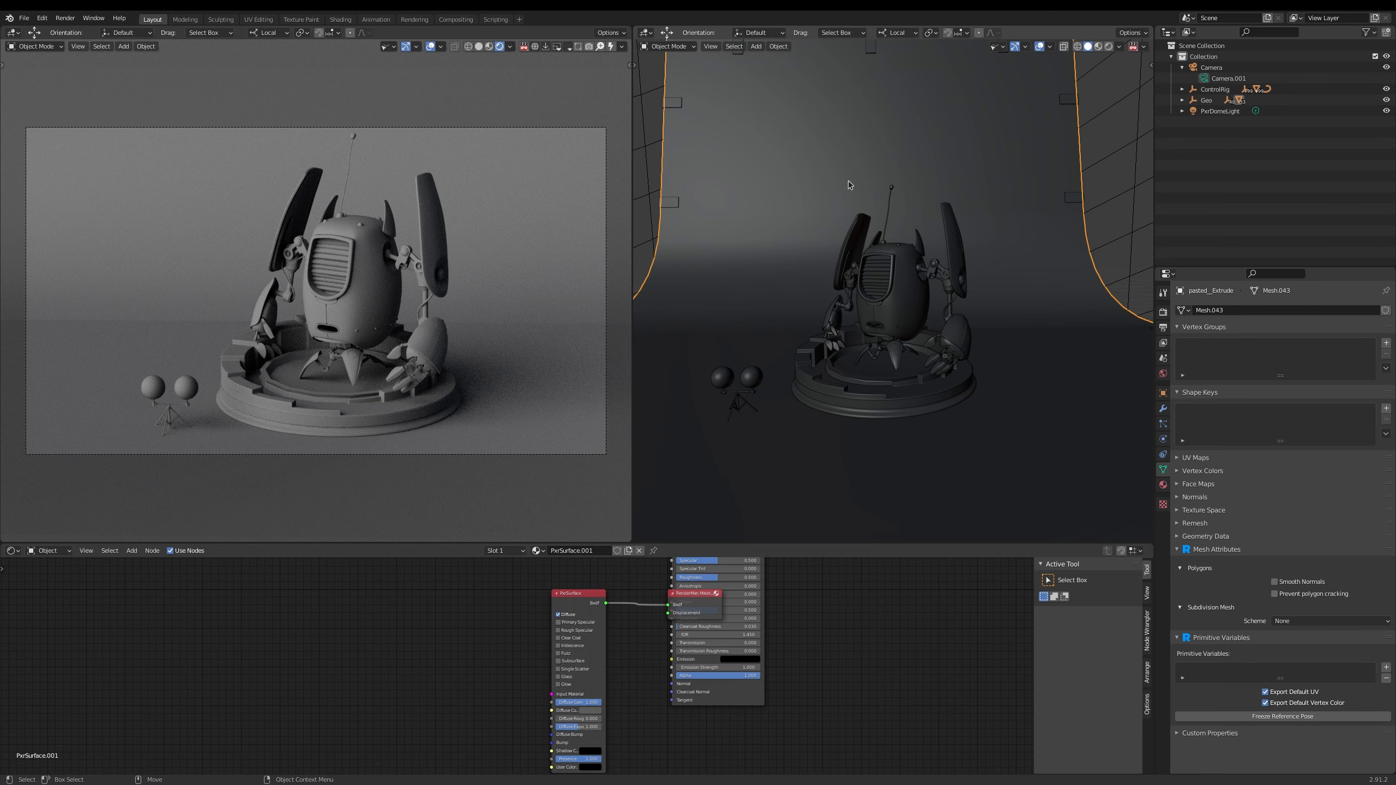
right_click(770, 120)
mouse_move(846, 130)
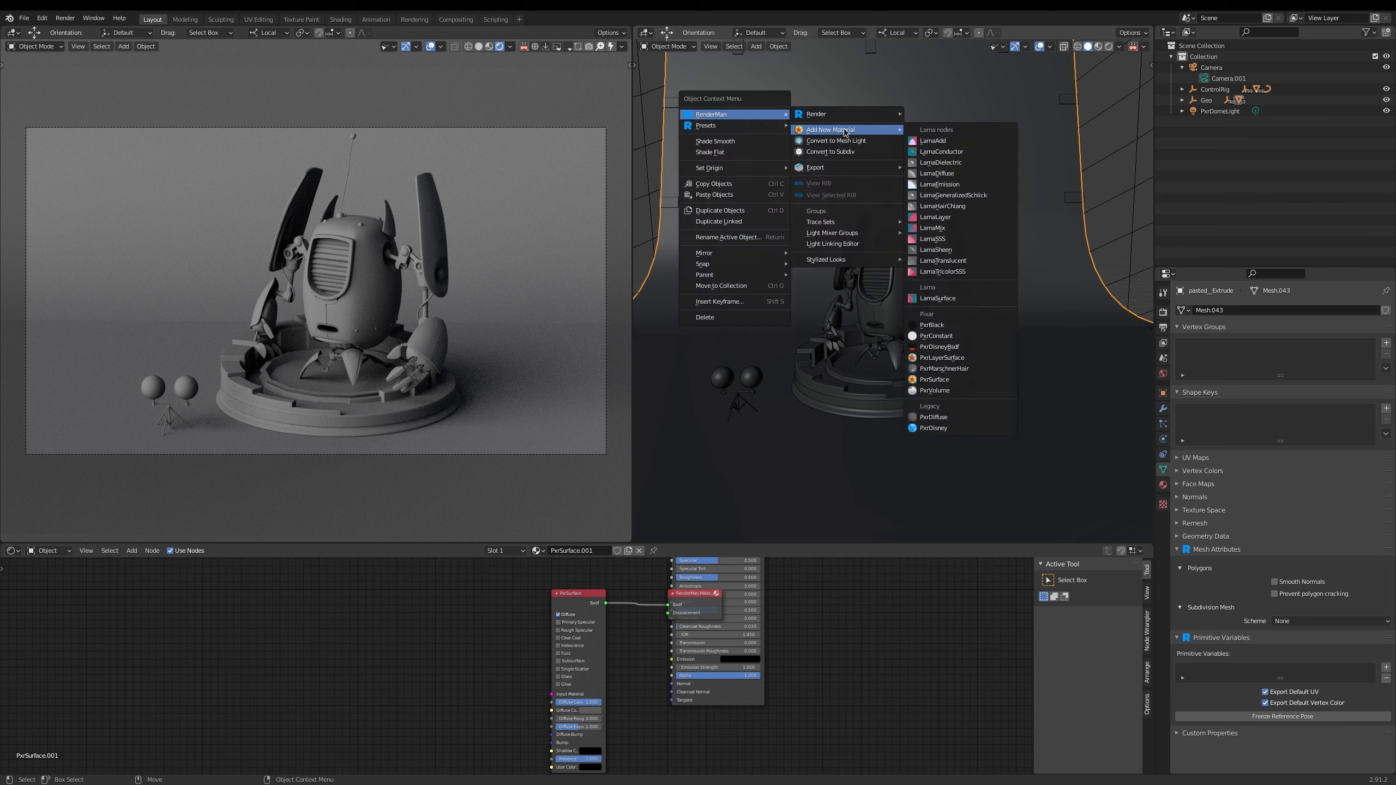
click(953, 385)
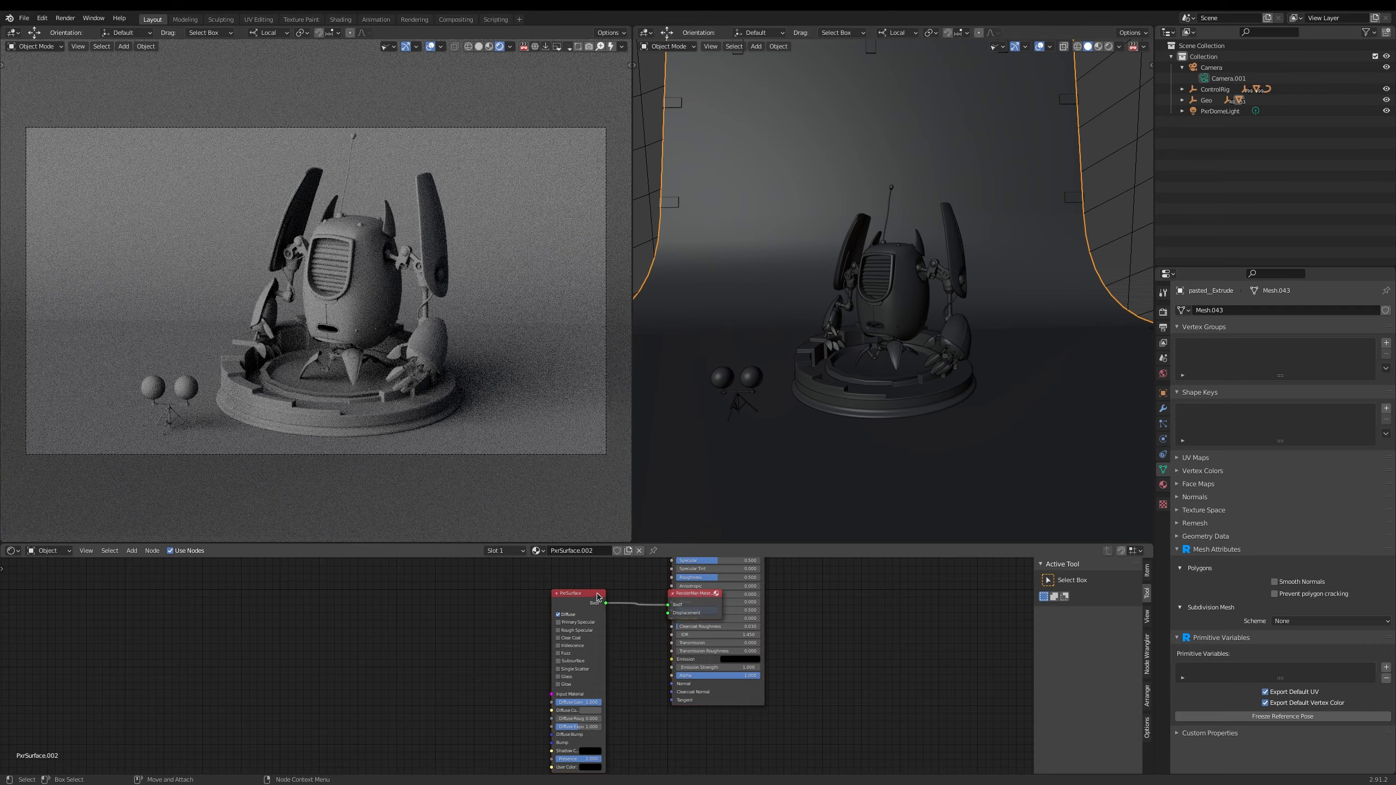
Add a PxrTexture node to the backdrop material and connect its resultRGB output to the PxrSurface diffuse color.
middle_drag(544, 593, 608, 605)
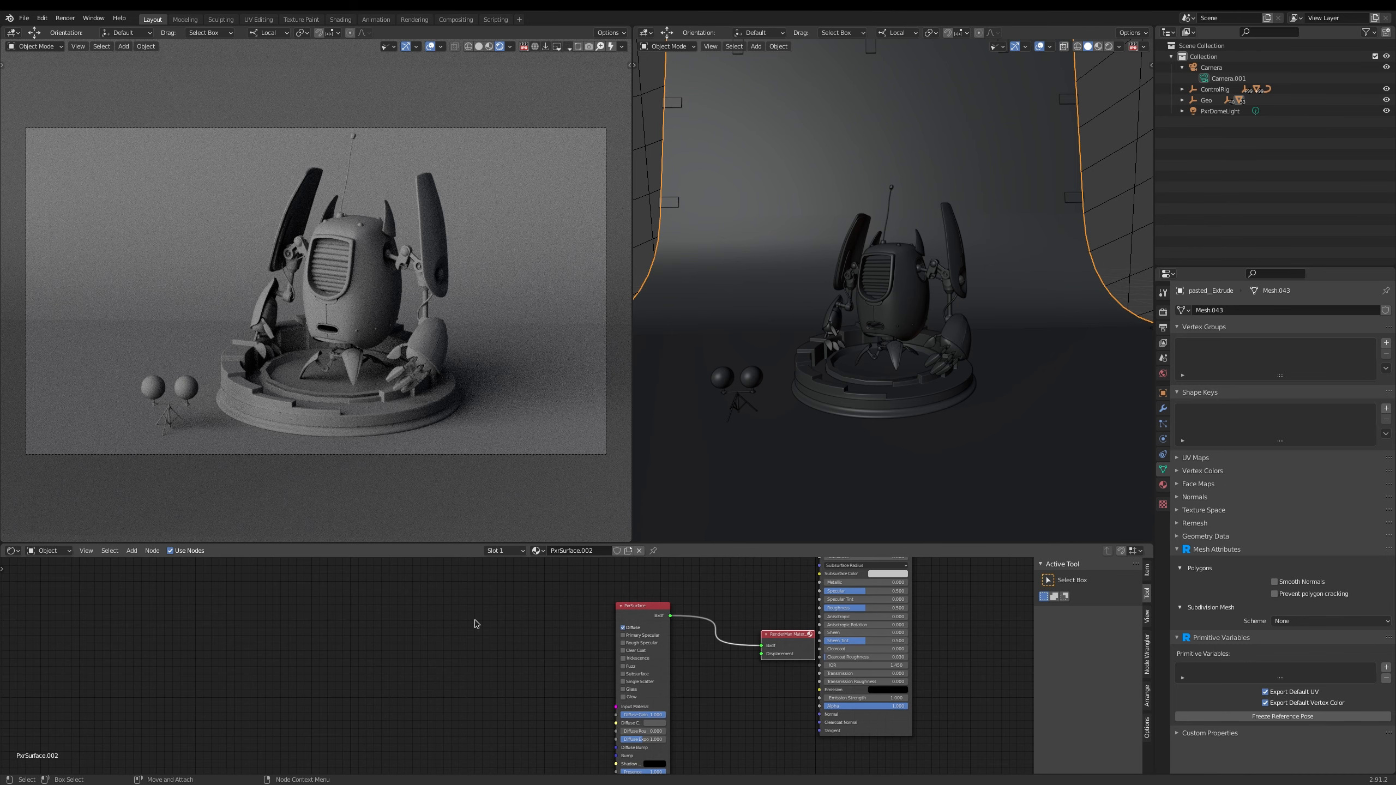
key(shift+a)
key(s)
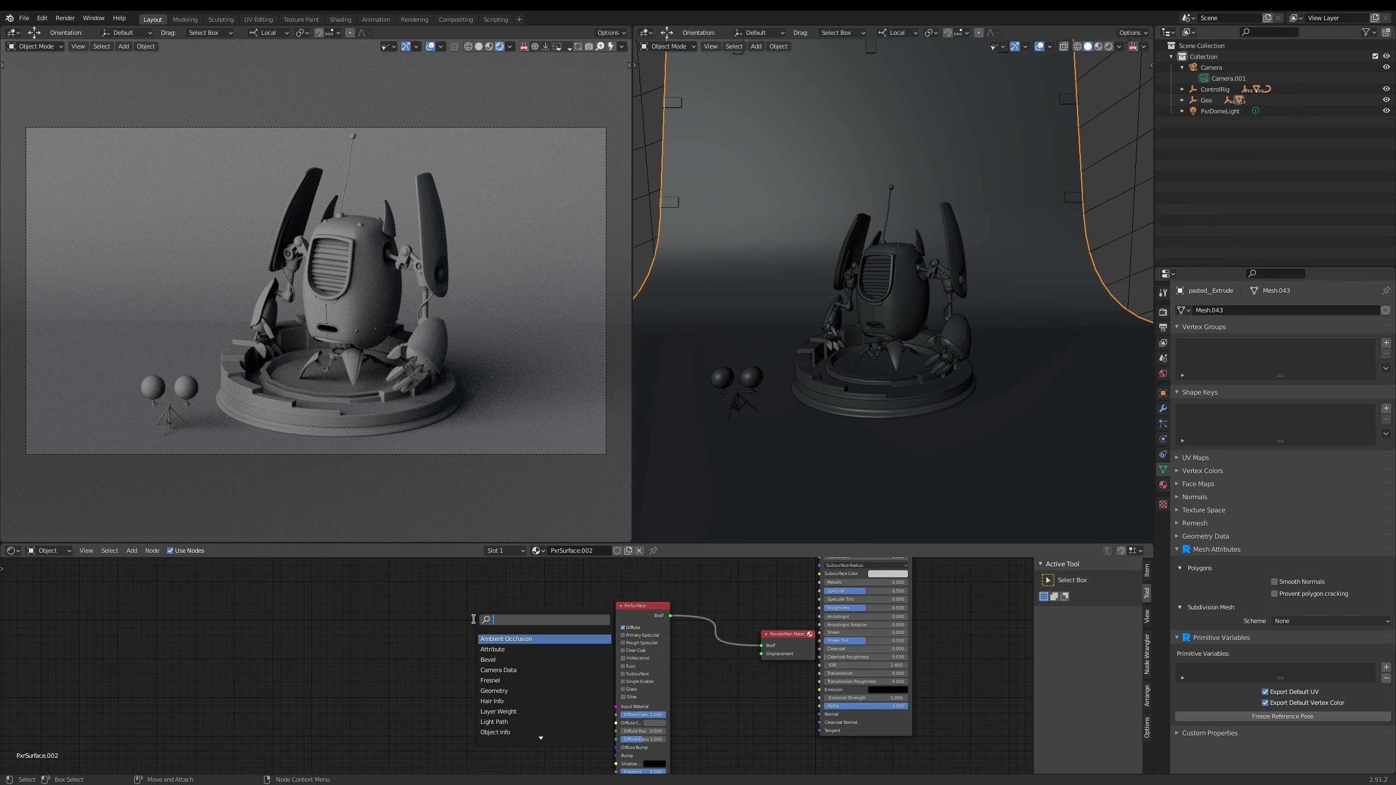
text(pxrtex)
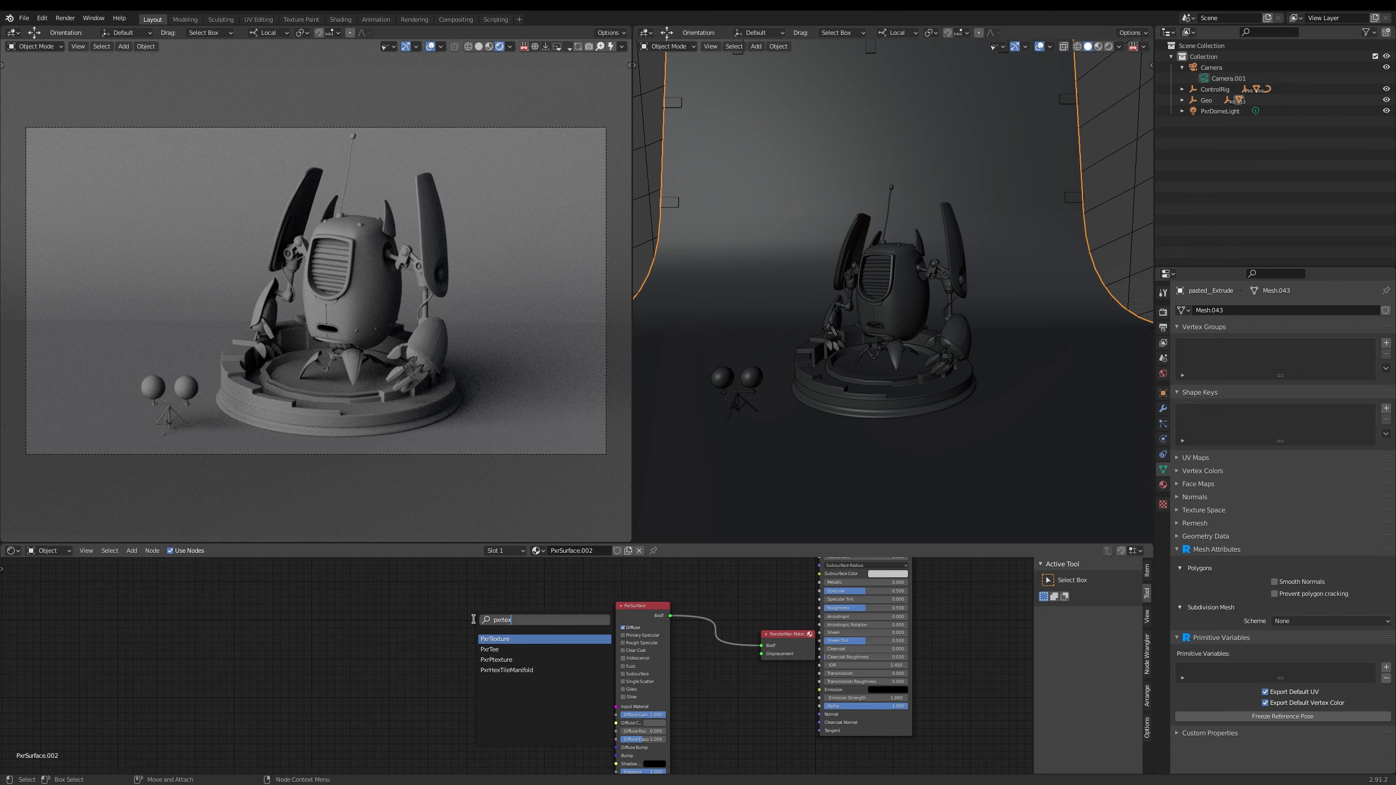
key(Return)
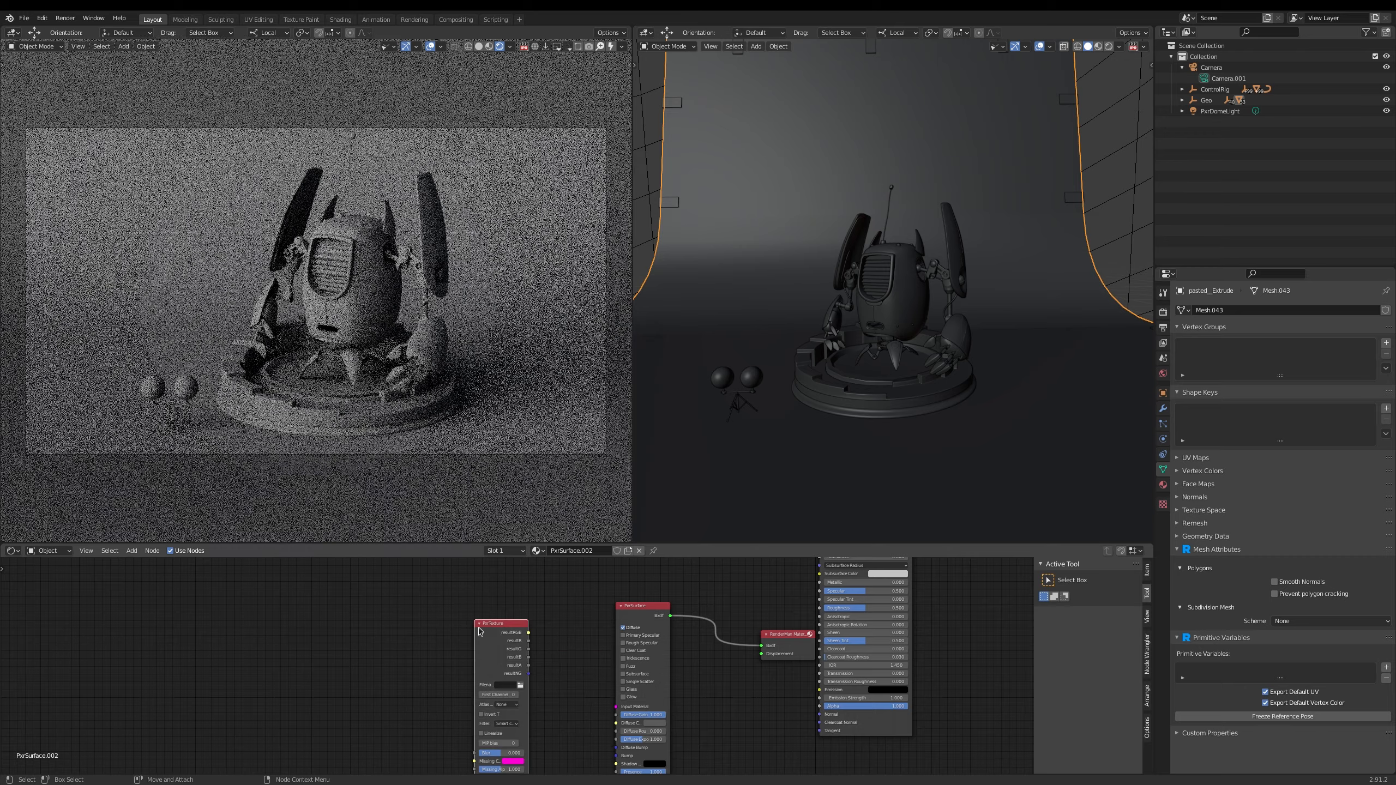
drag(498, 627, 624, 726)
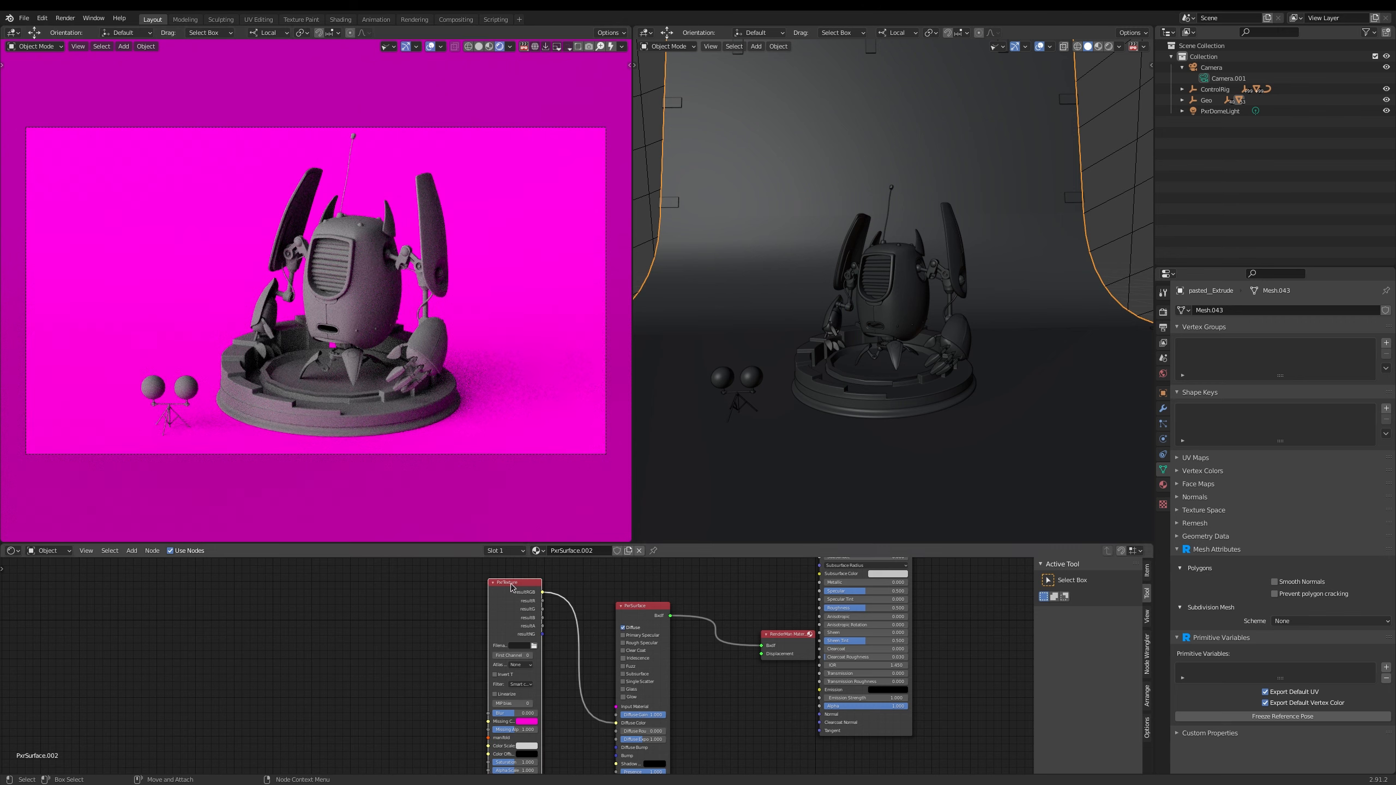
Set the PxrTexture filename in the backdrop's material properties to the copied path of checker_acescg.jpg.tex.
click(1163, 485)
click(1259, 547)
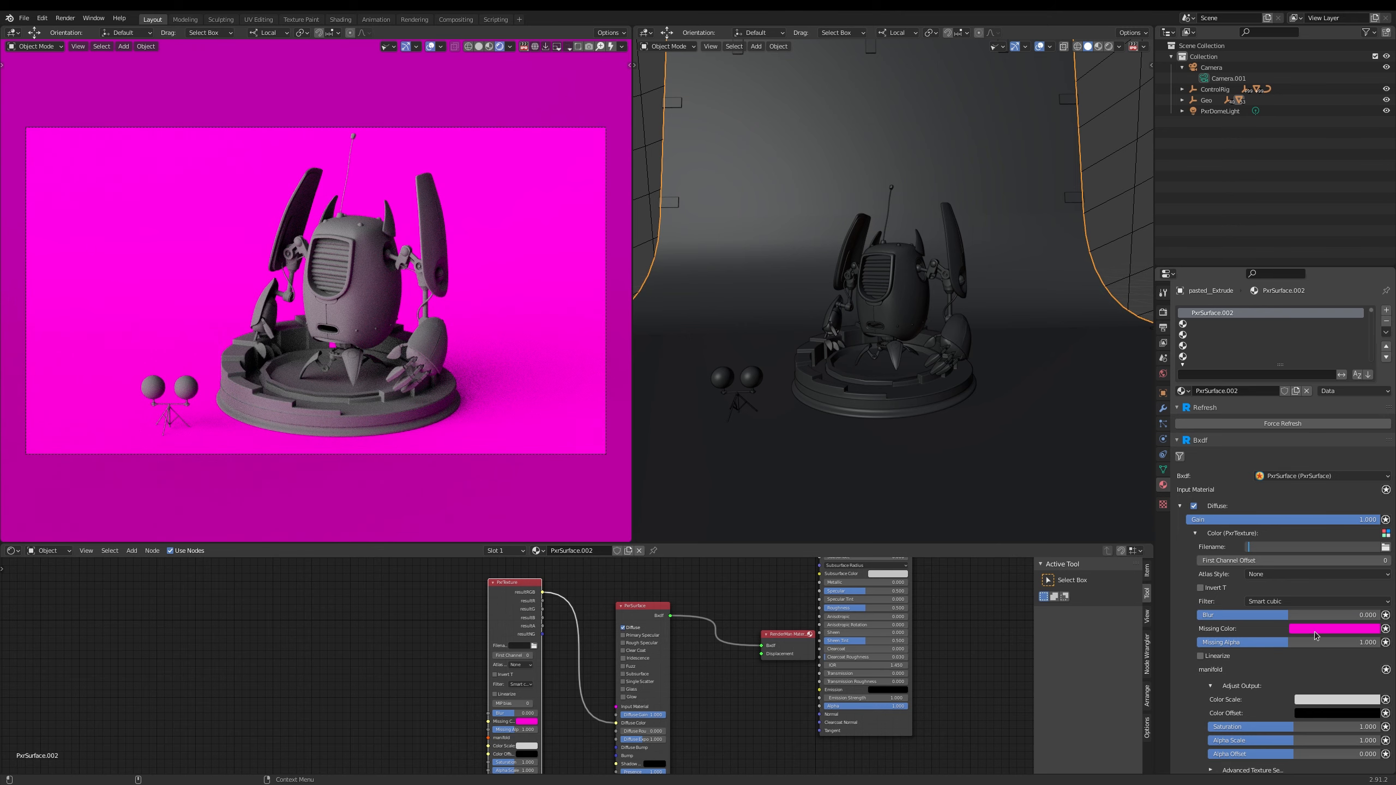
key(Return)
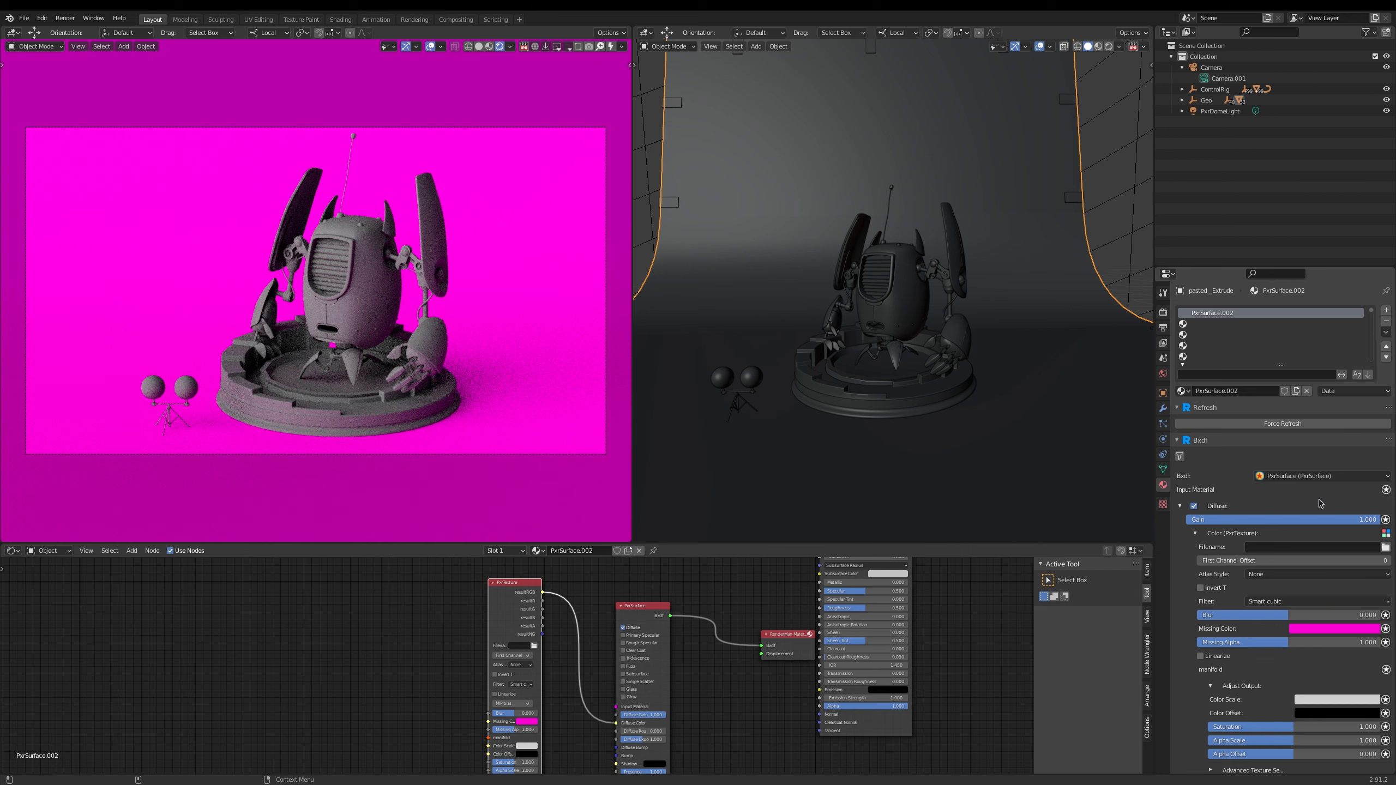
click(1263, 545)
key(ctrl+v)
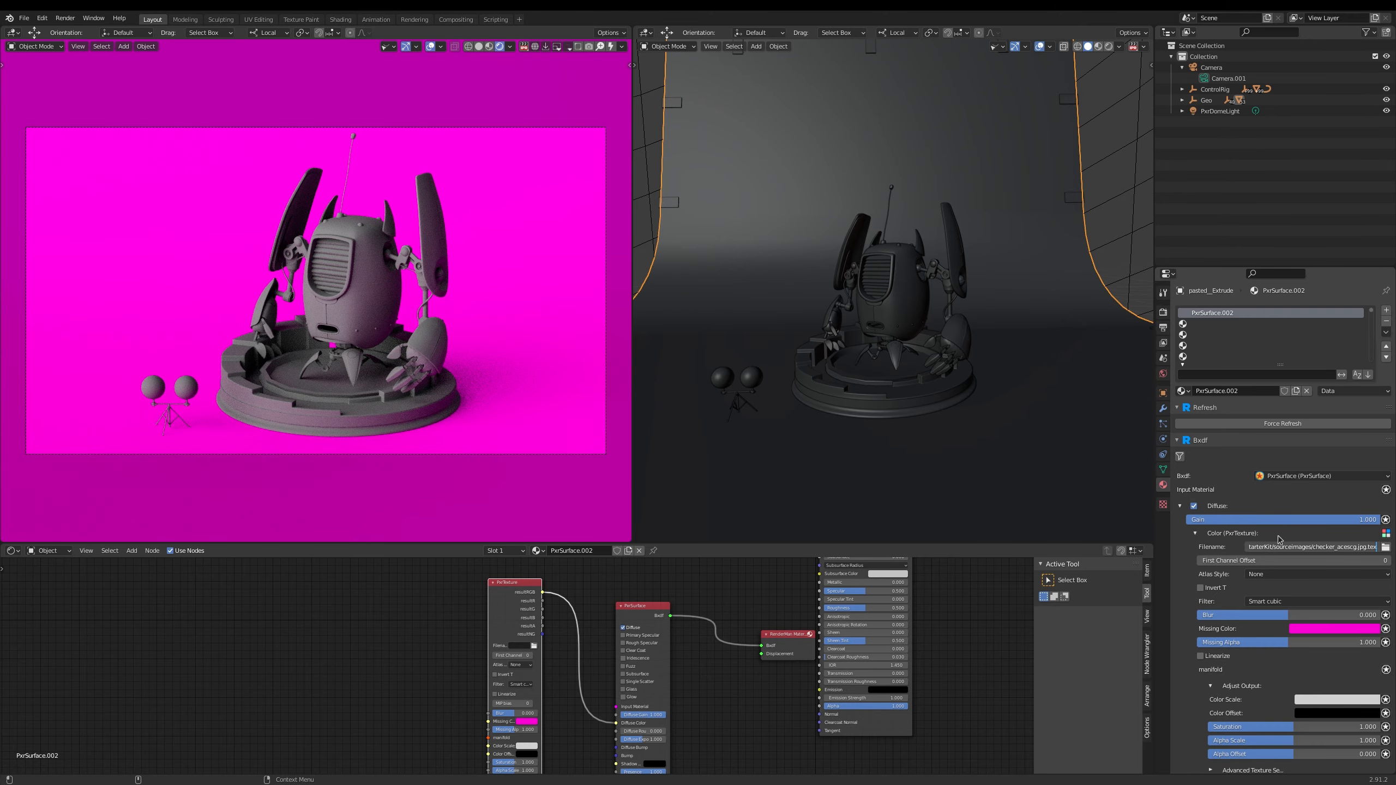
key(Return)
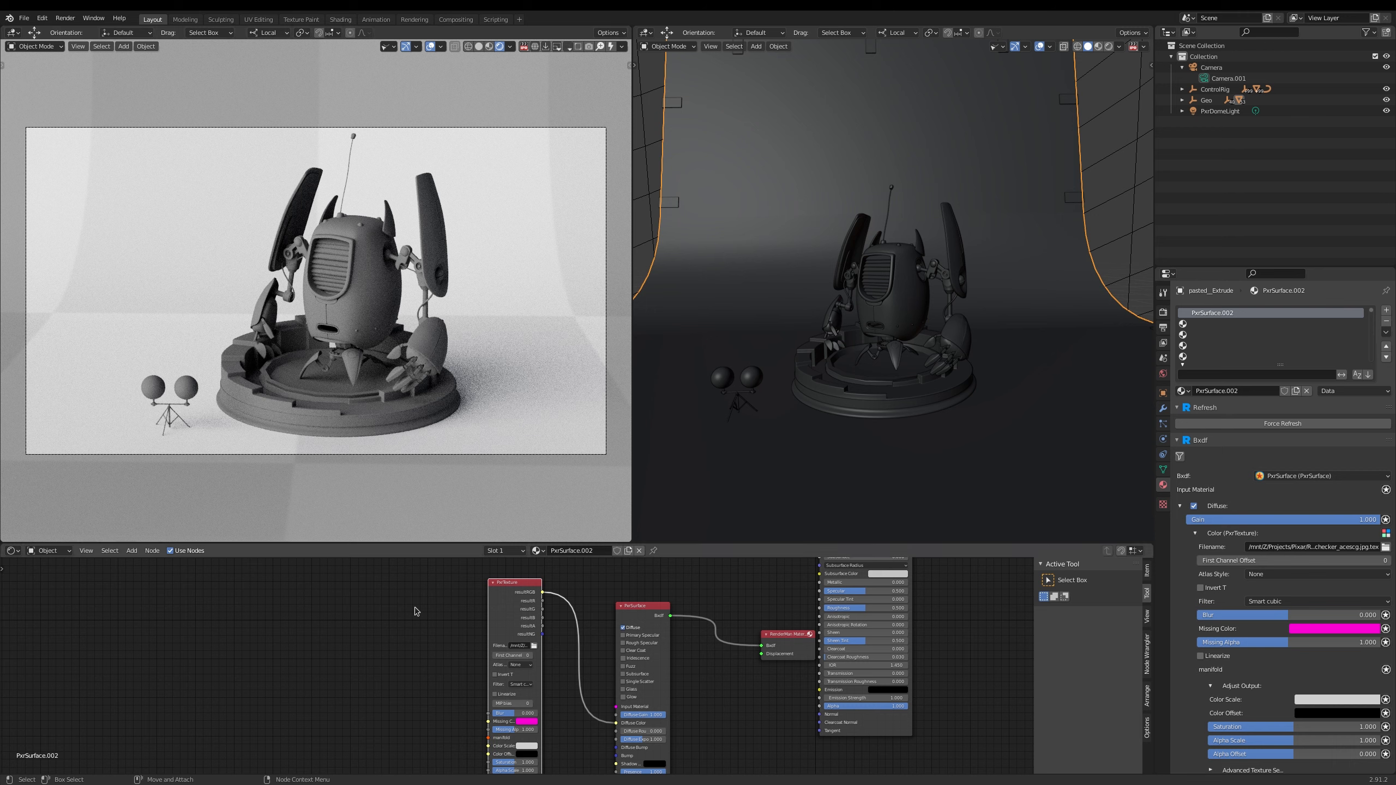
Add a PxrManifold2D node and connect its result output to the manifold input of the PxrTexture node.
key(shift+a)
key(s)
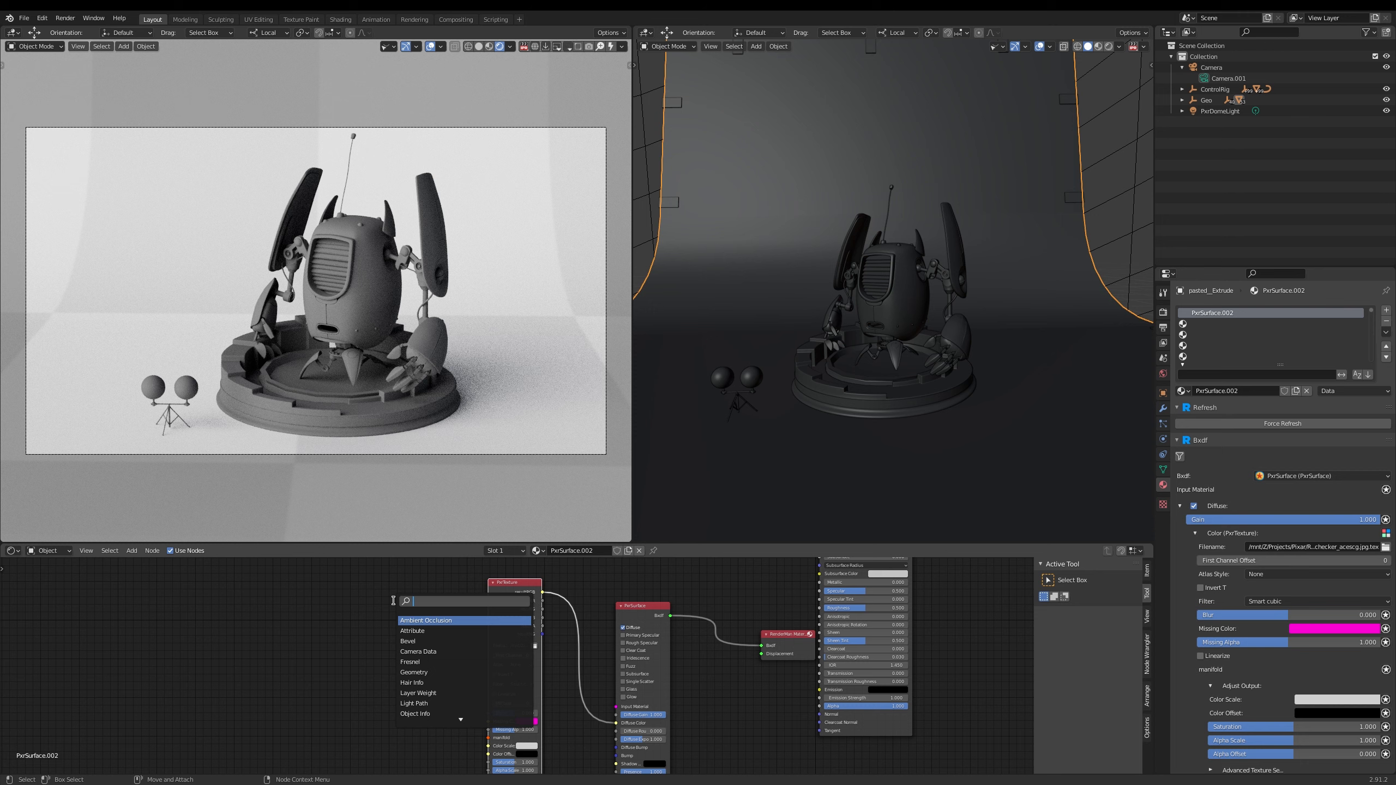
text(pxr)
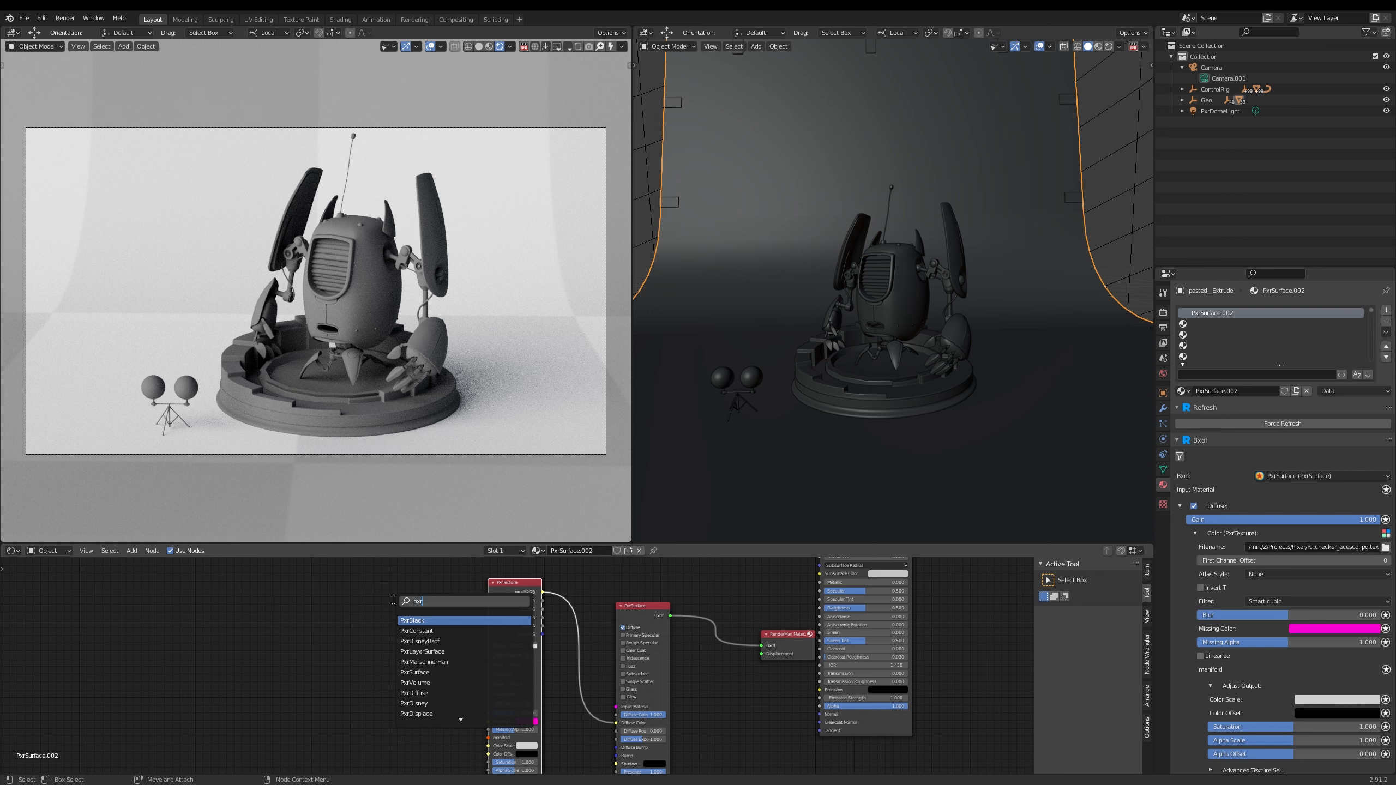
text(man)
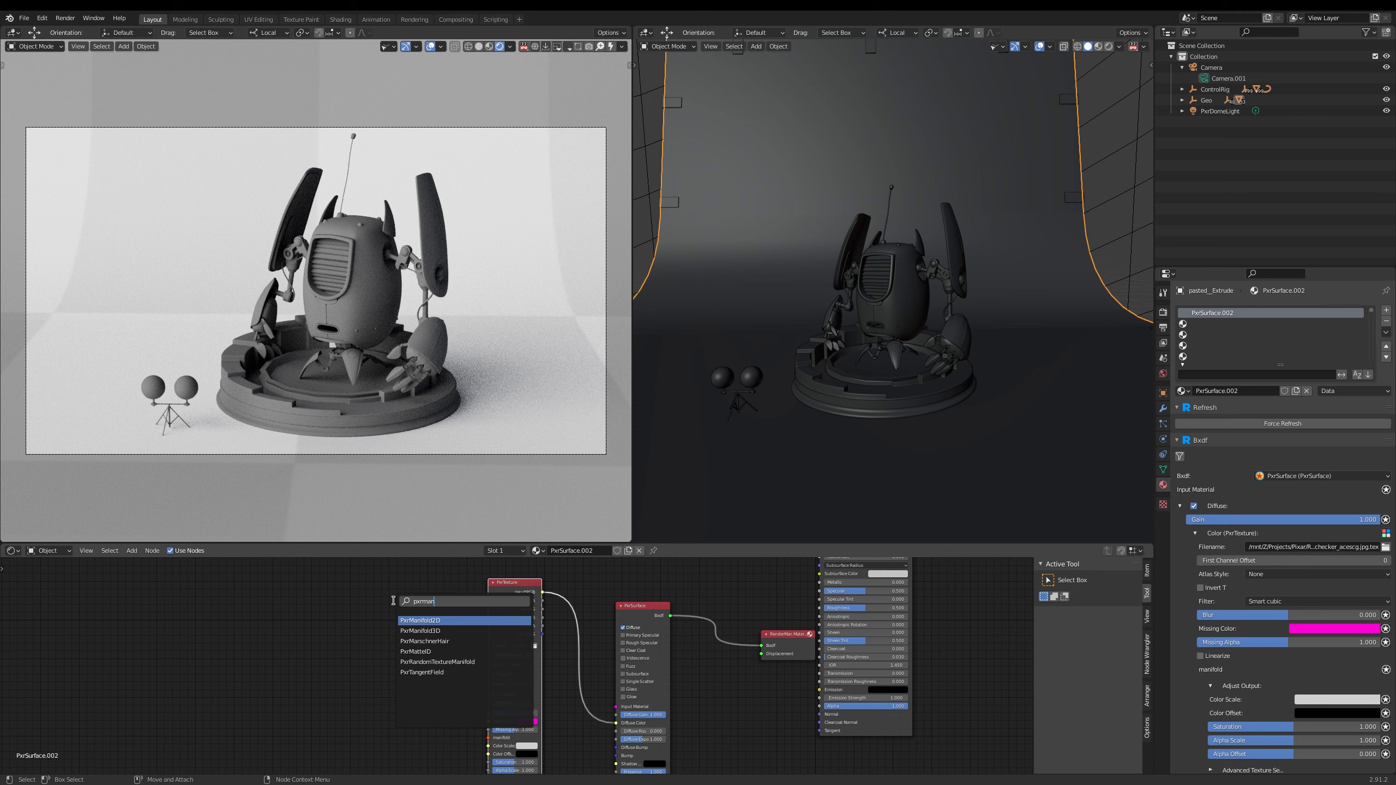
key(Return)
click(393, 601)
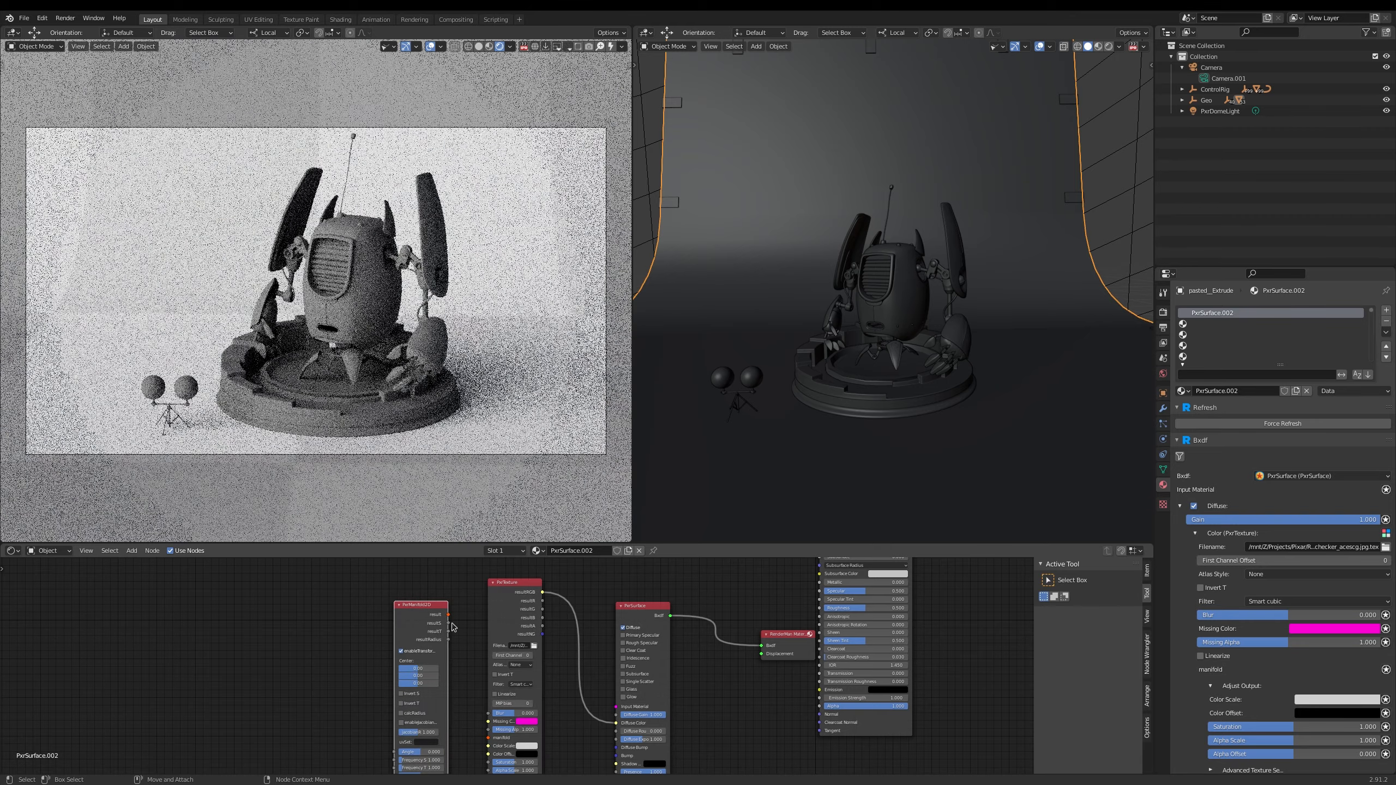
drag(449, 616, 488, 737)
Set Frequency S and Frequency T of the PxrManifold2D node to 9, and enlarge the node editor area.
click(421, 725)
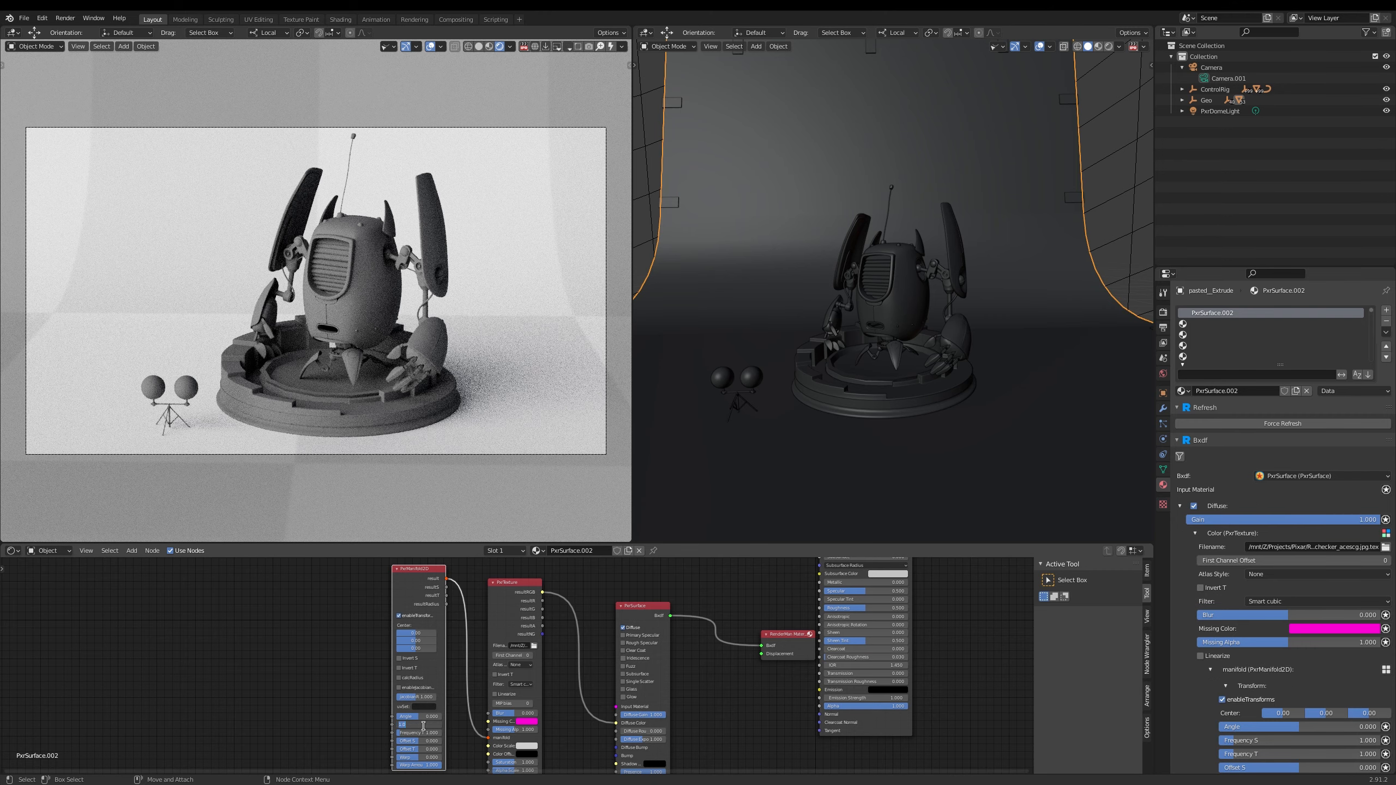
text(9)
key(Tab)
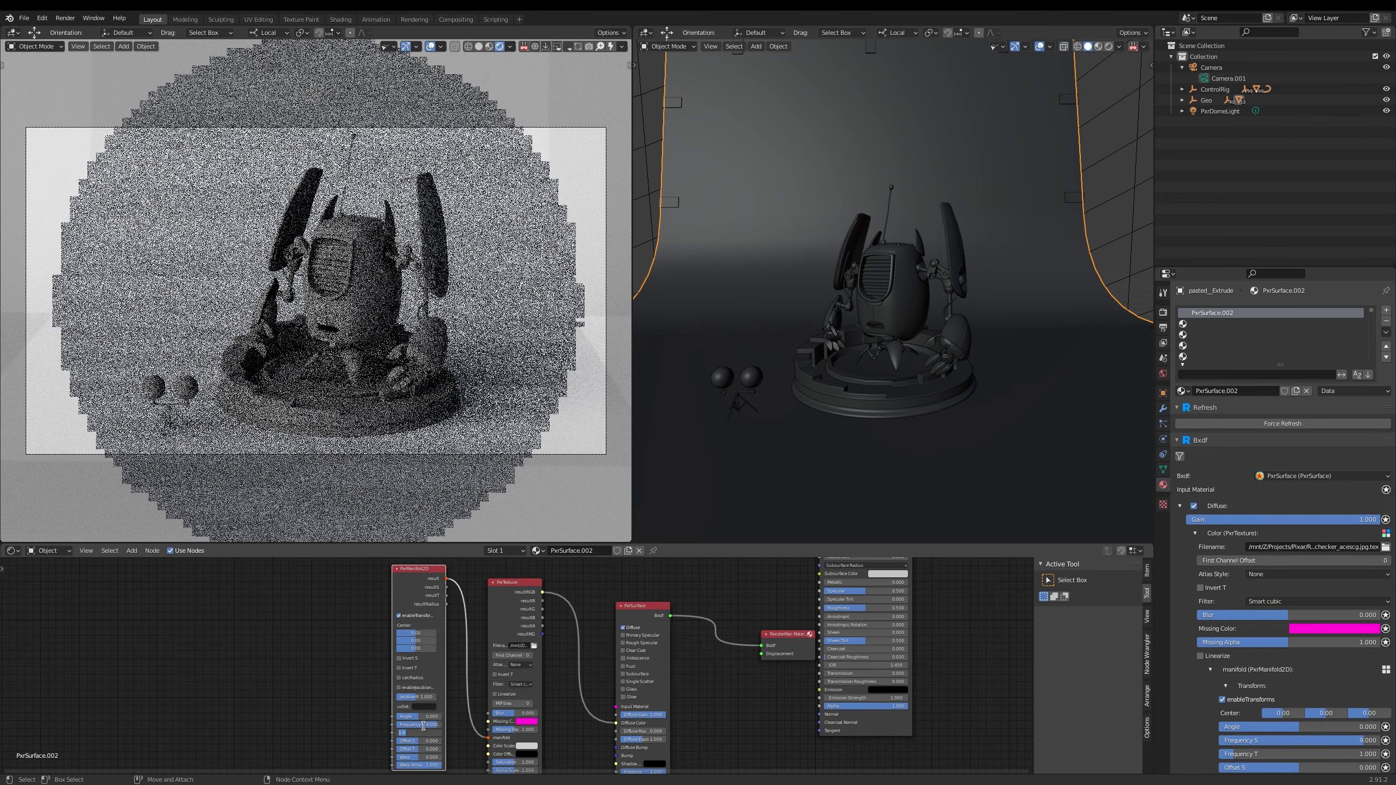
text(9)
key(Tab)
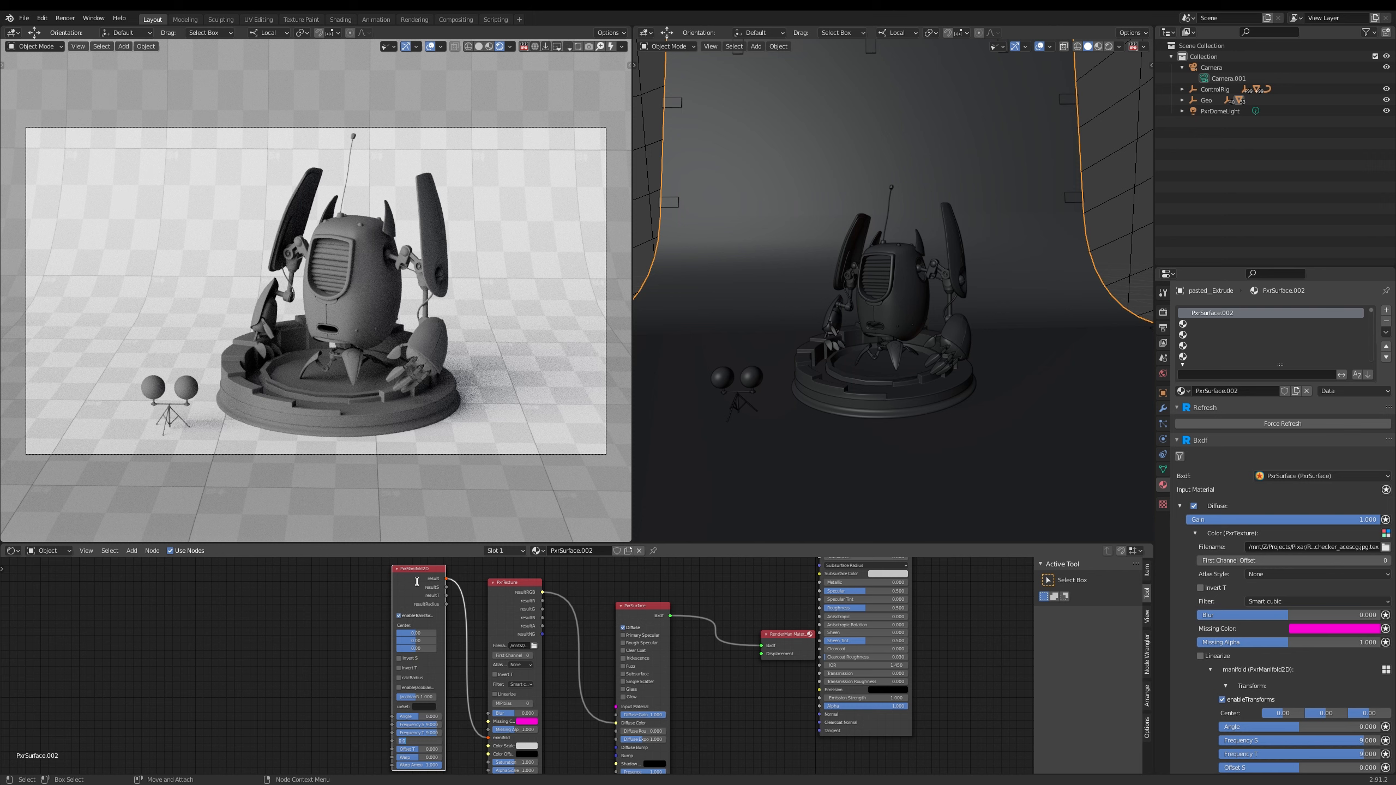
drag(440, 546, 442, 397)
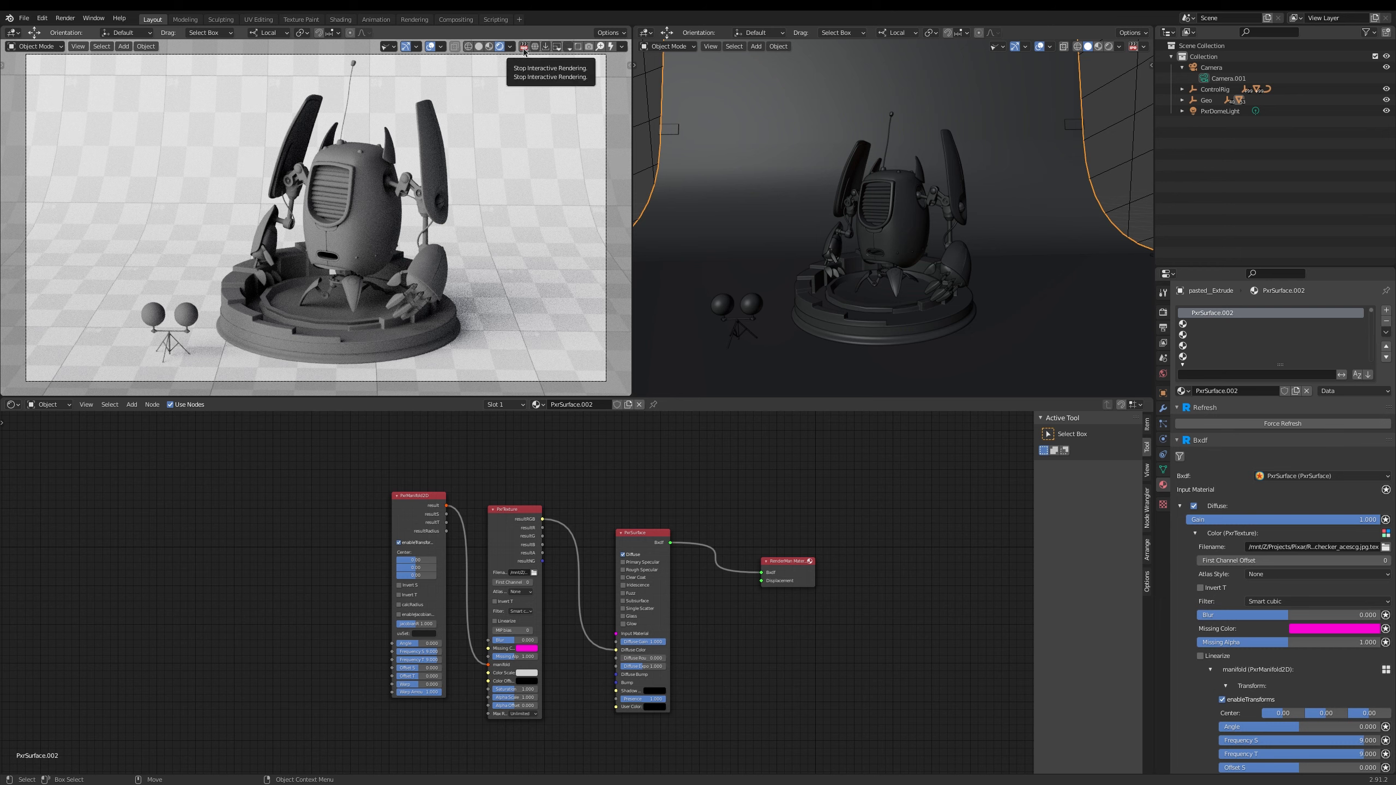
Preview the interactive viewport render with the PxrDirectLighting and PxrDefault integrators.
click(535, 48)
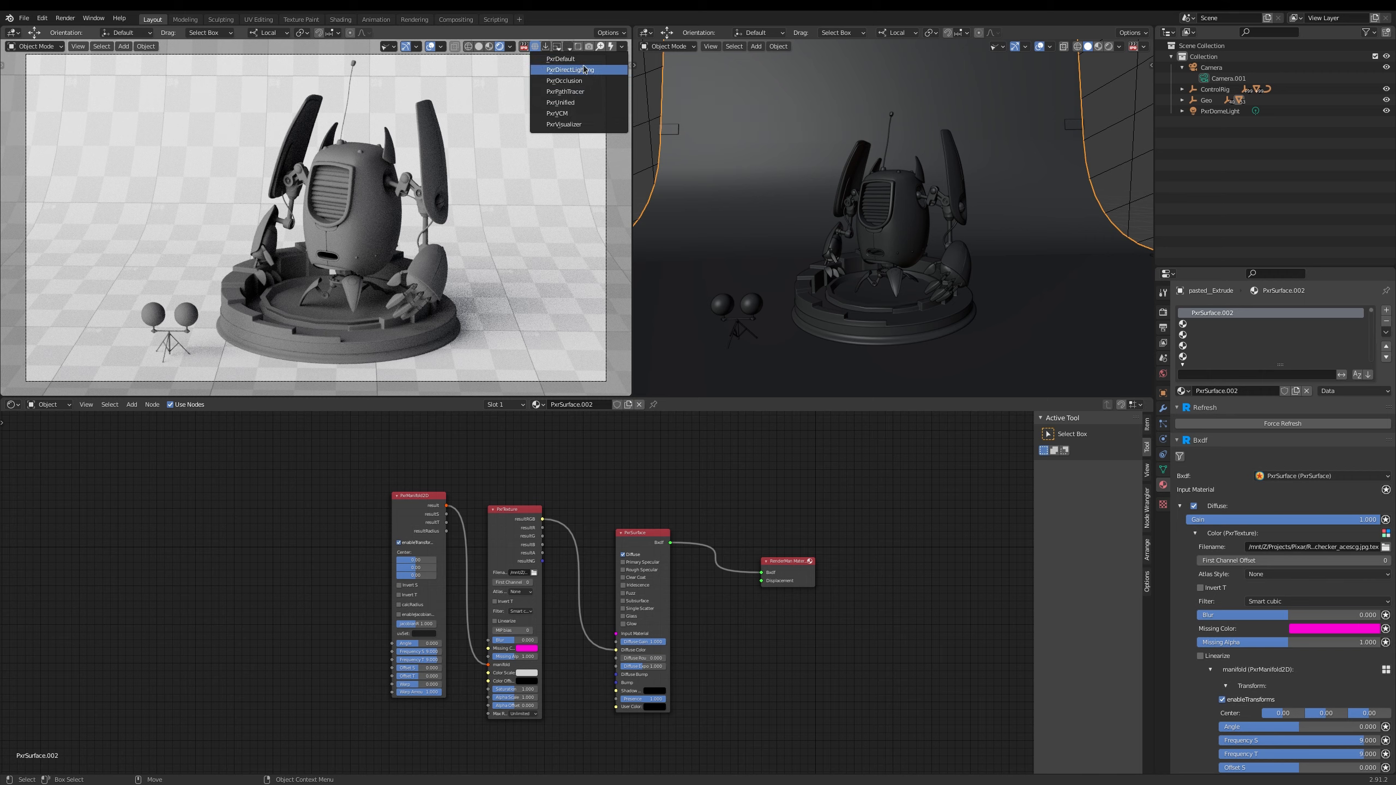
click(602, 71)
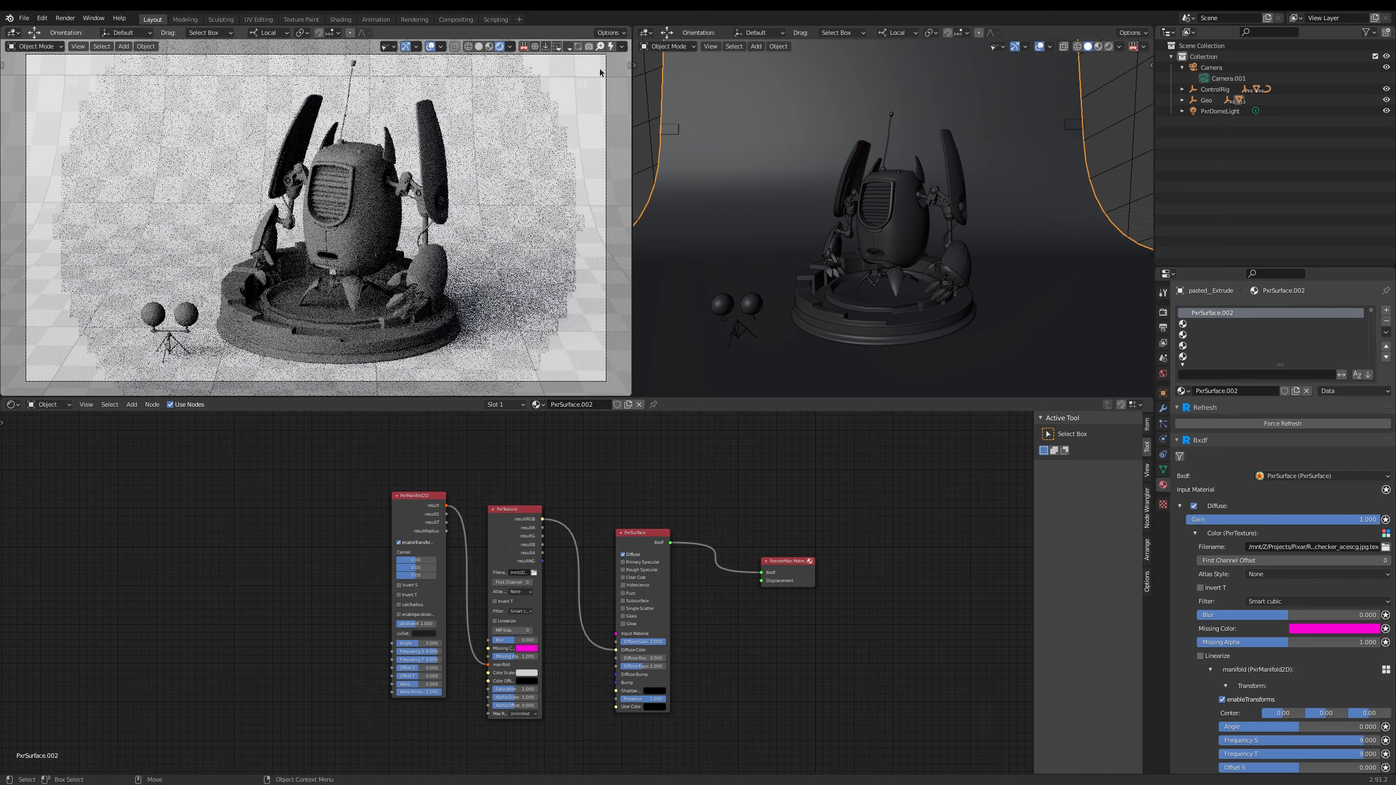
click(539, 56)
click(544, 59)
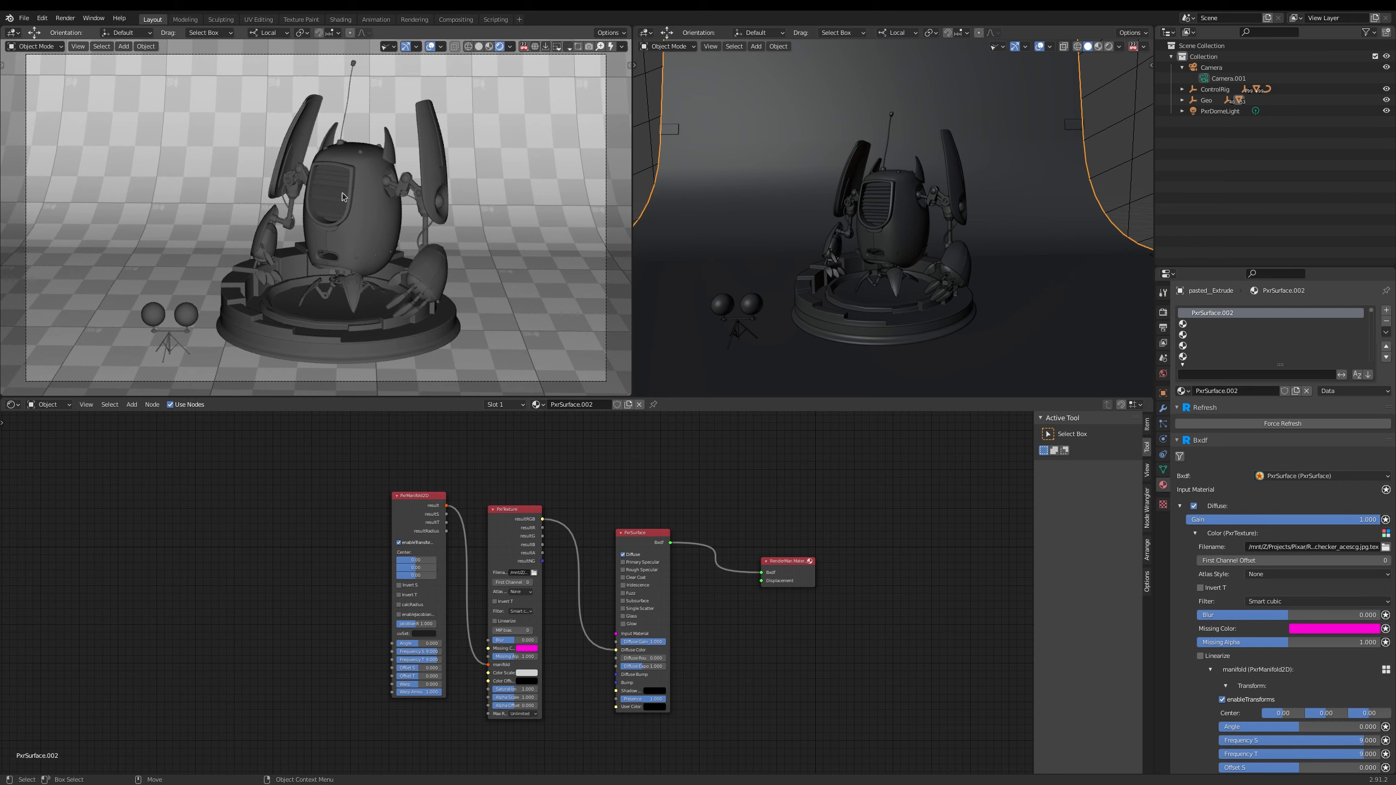
Preview the interactive viewport render with the PxrOcclusion and PxrUnified integrators.
click(536, 47)
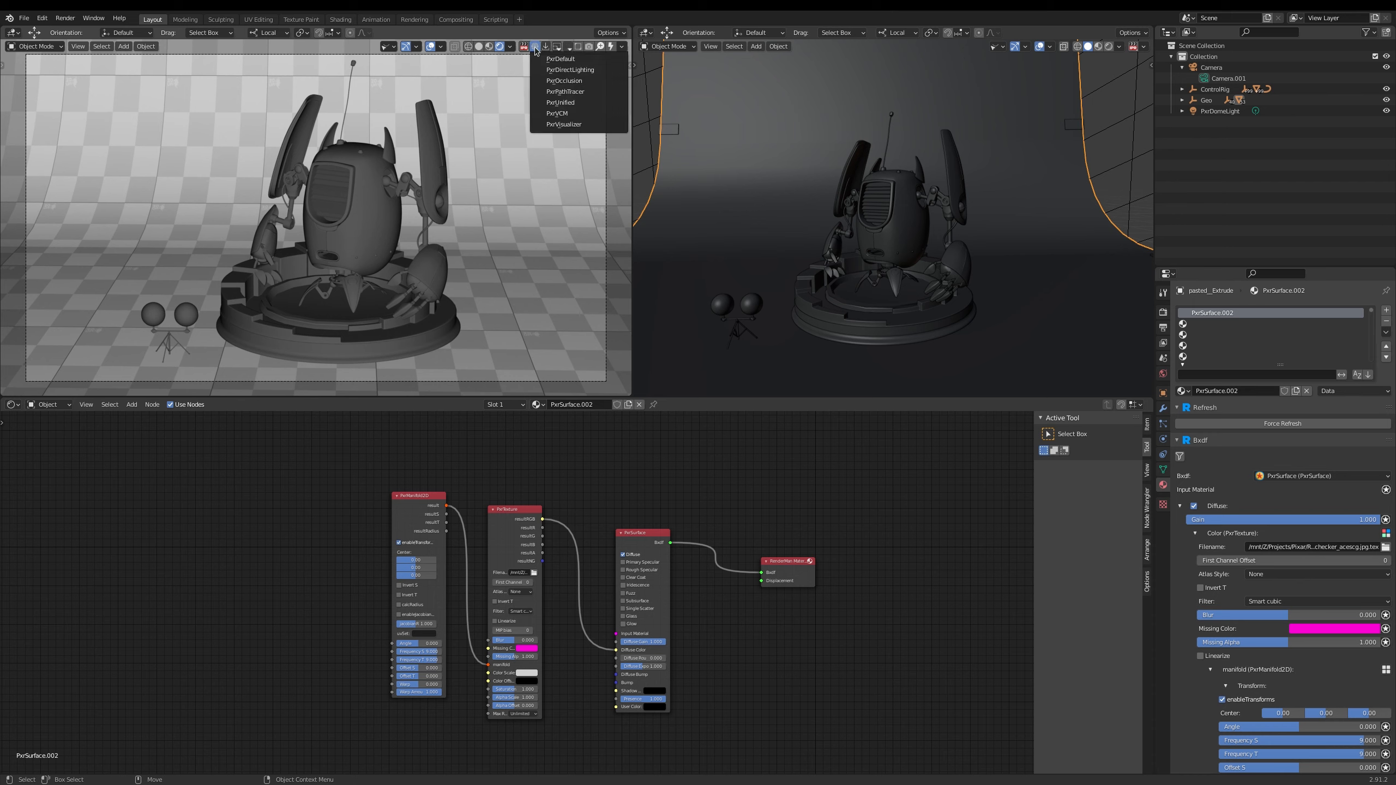
click(566, 81)
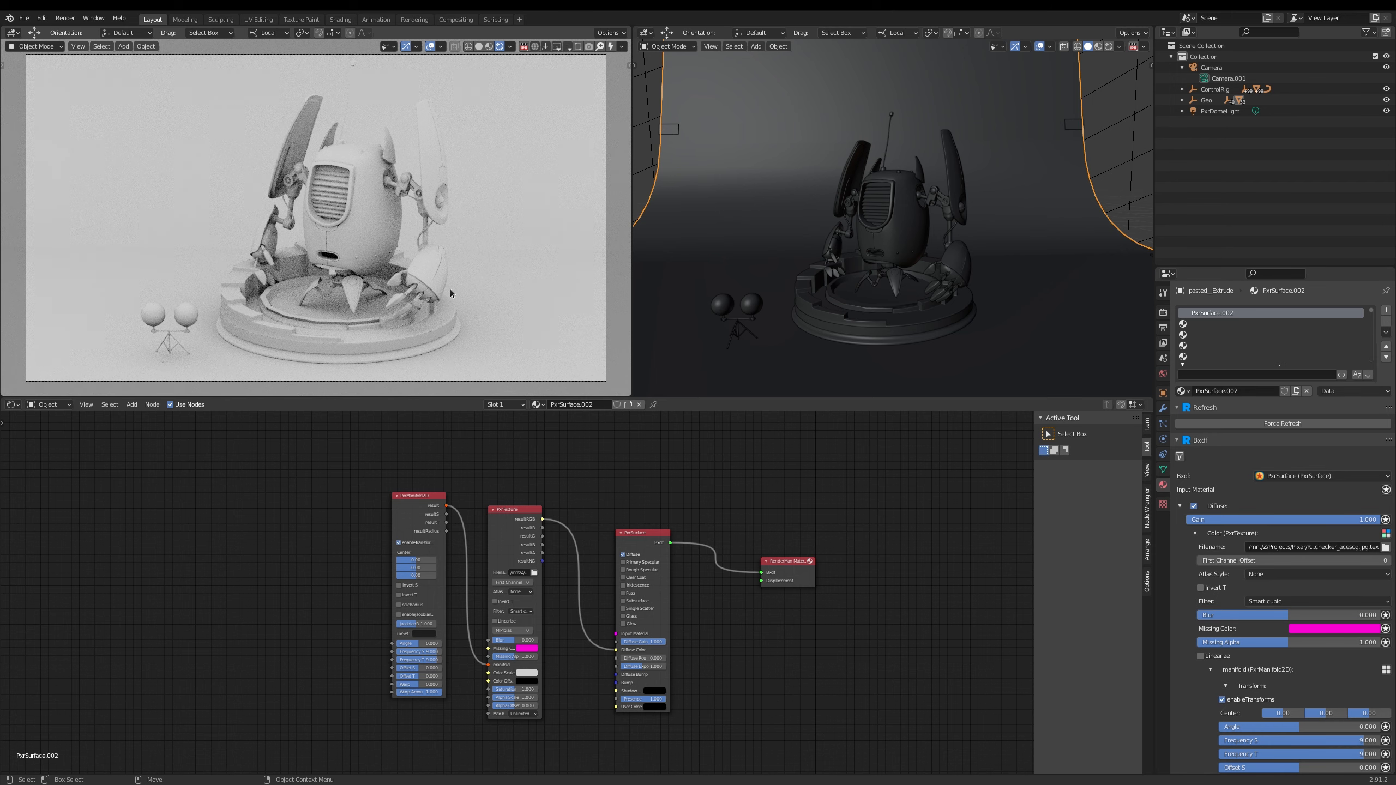
click(536, 47)
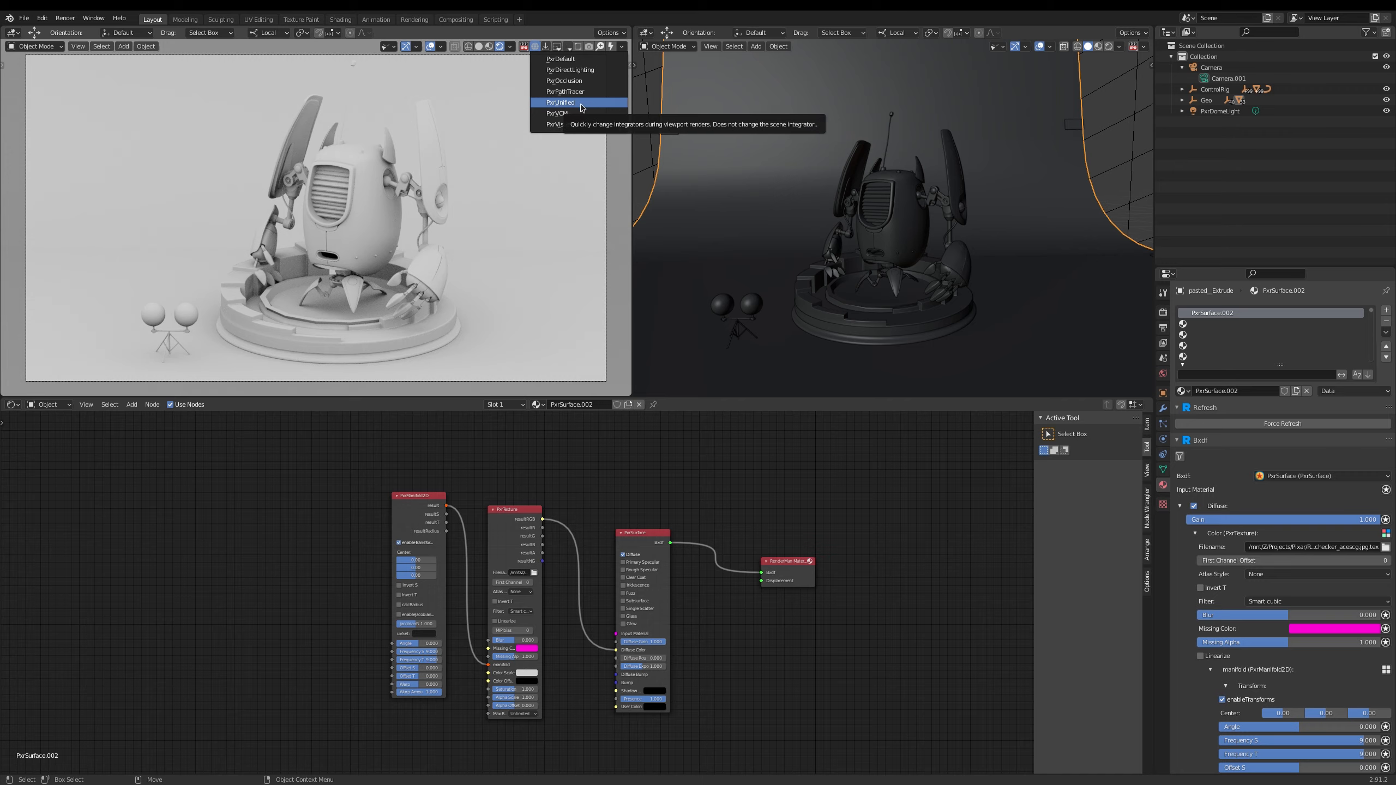
click(582, 107)
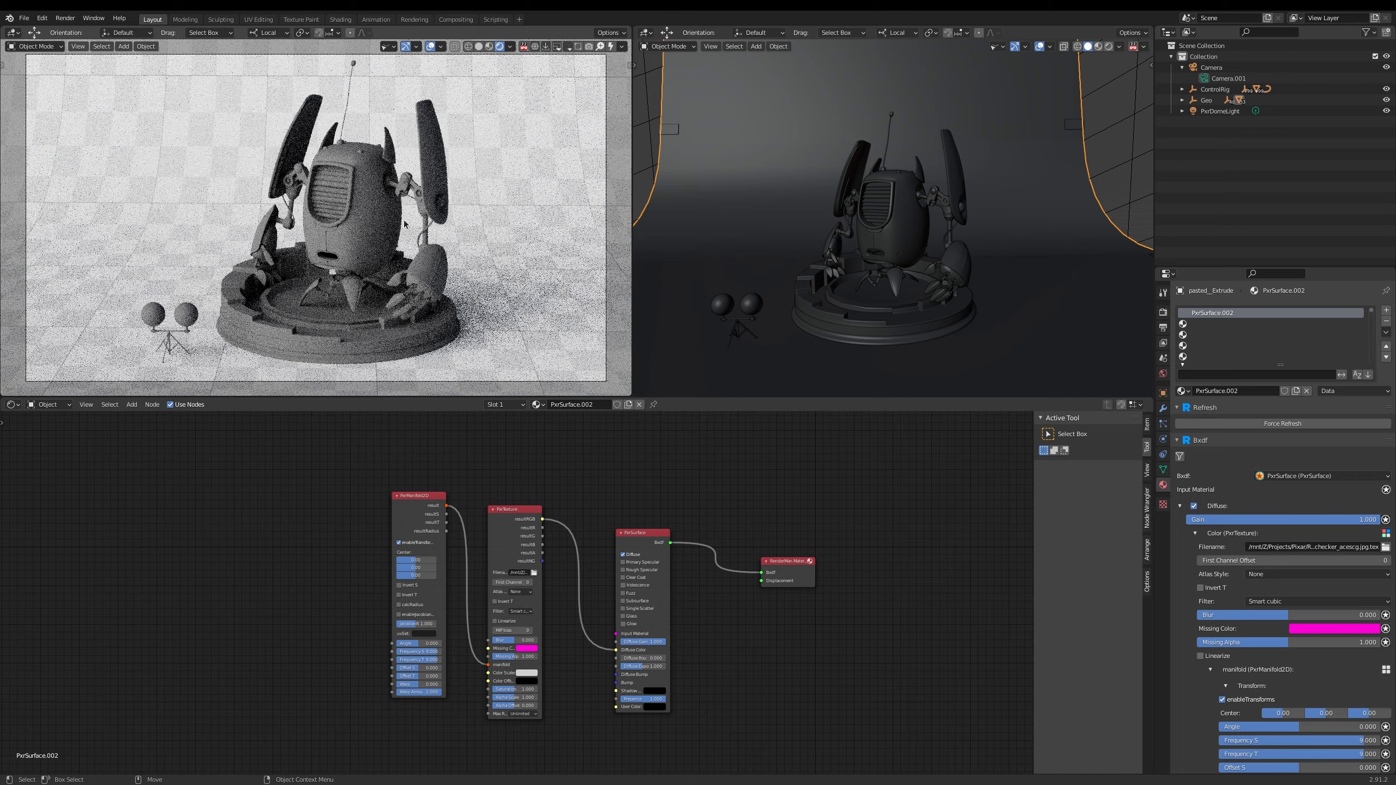
Set the integrator of the interactive viewport render to PxrPathTracer.
click(535, 47)
click(581, 123)
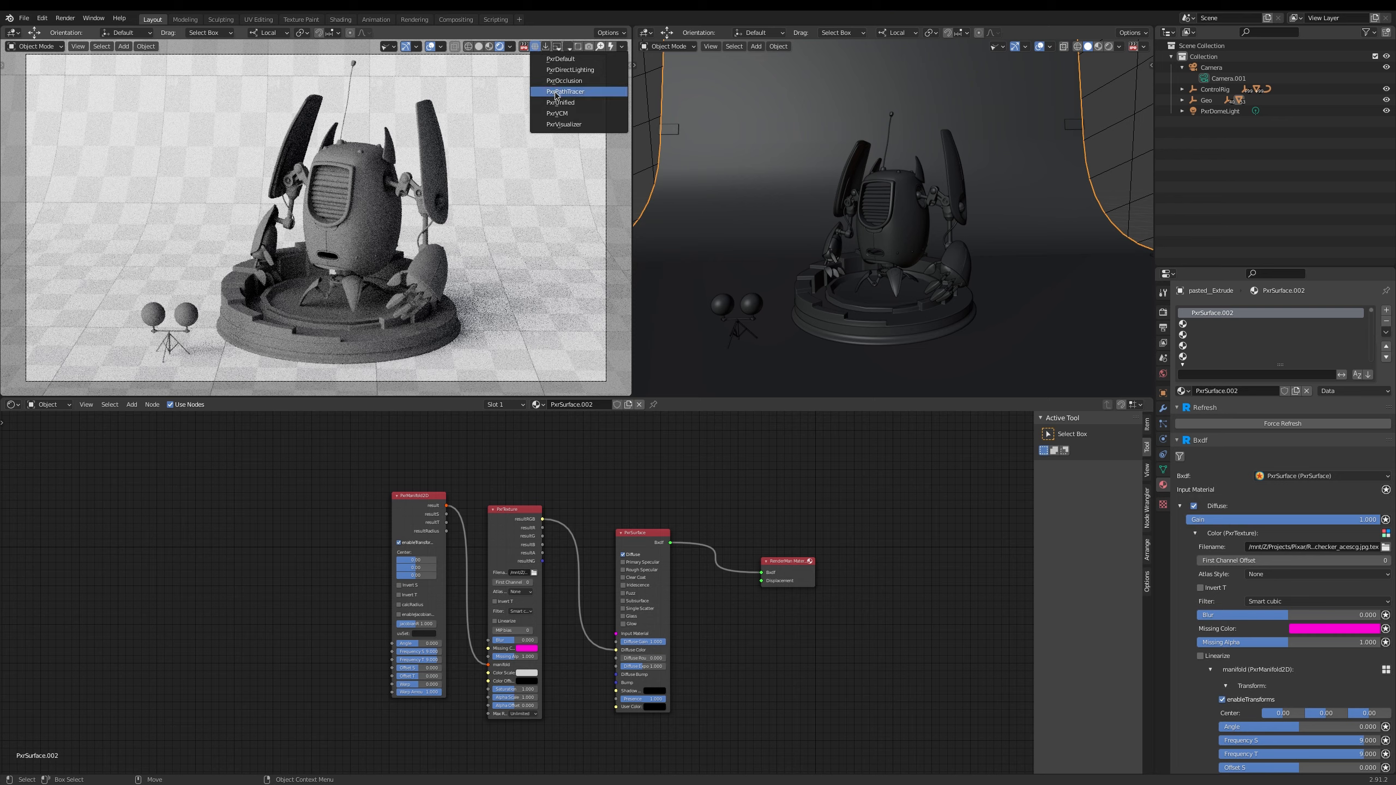
click(577, 92)
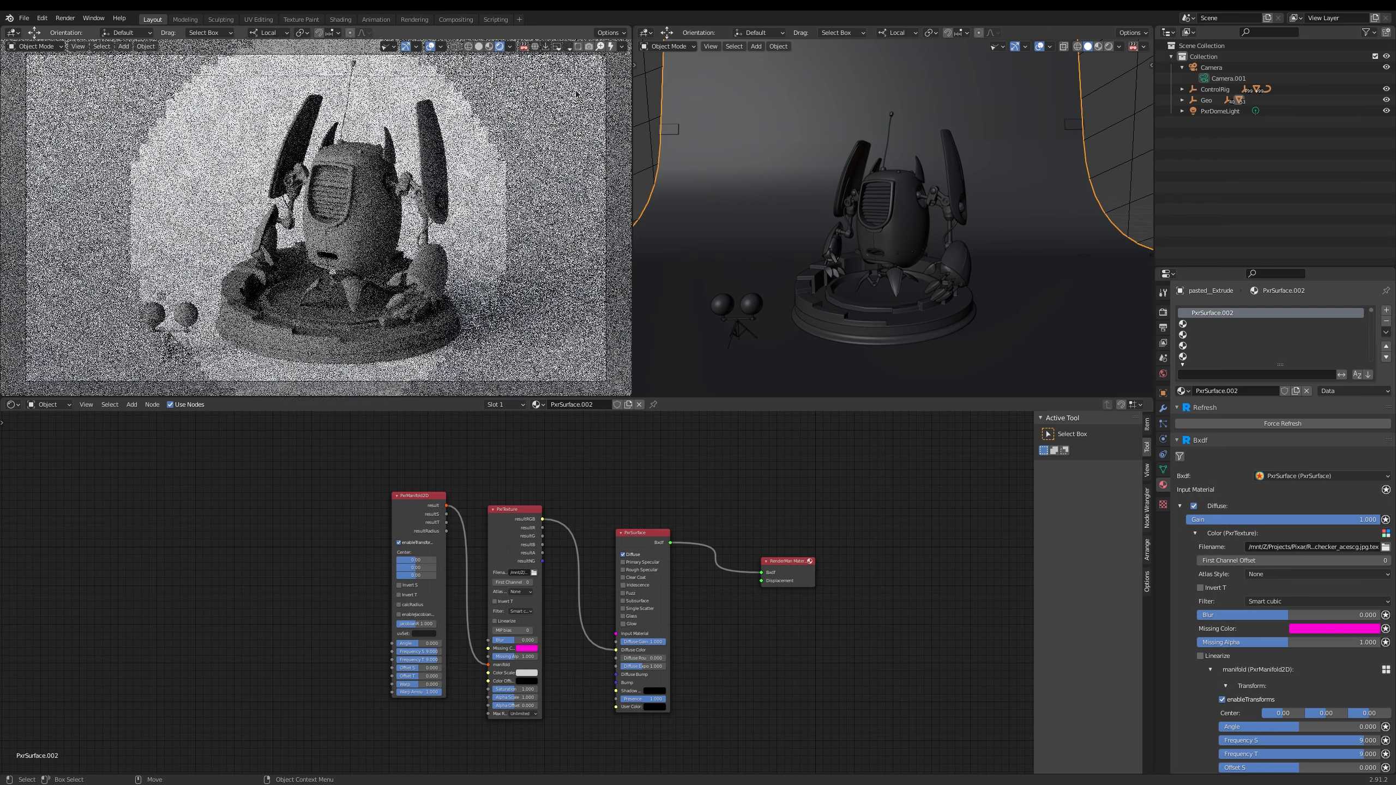
Set the refinement level of the interactive viewport render to 1 and test it with a slight zoom of the camera view.
click(545, 46)
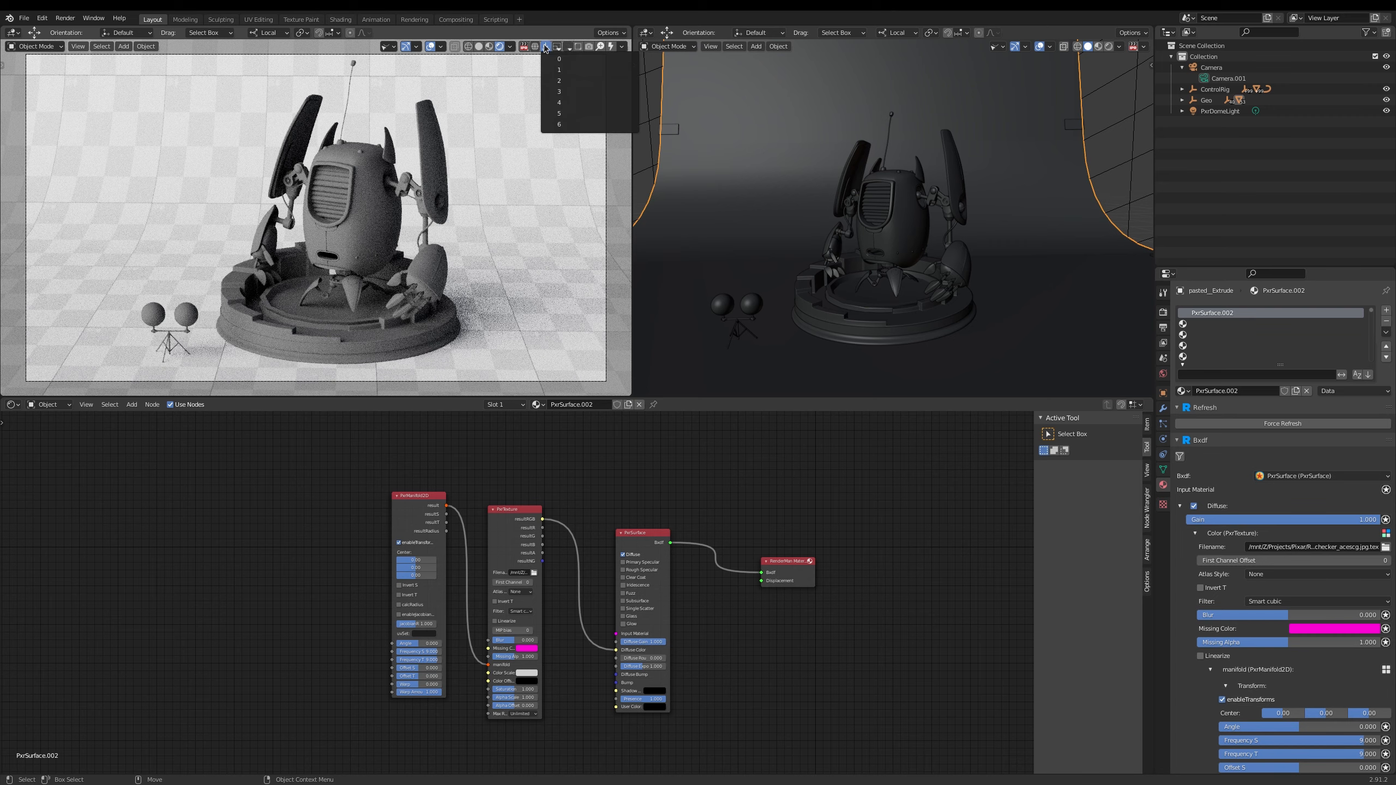
click(561, 67)
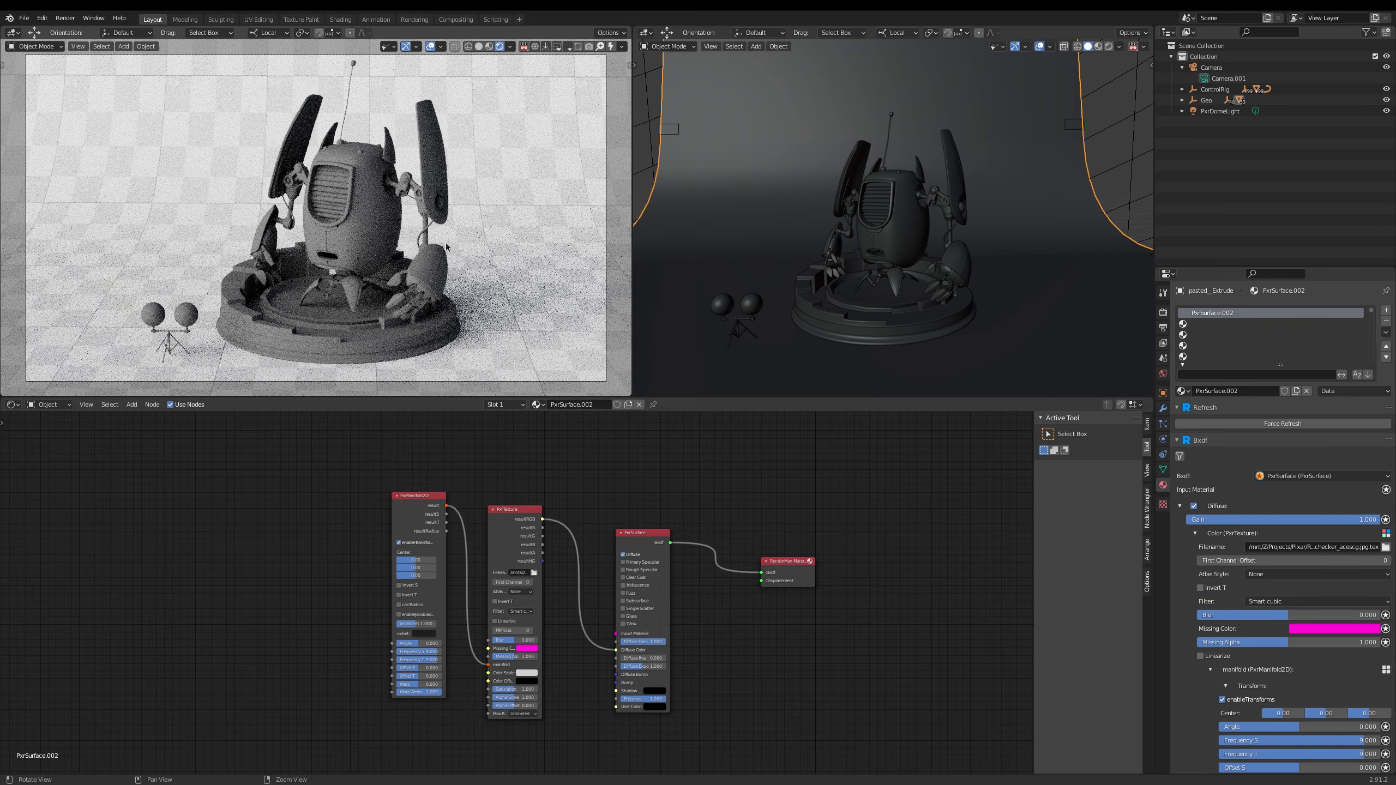
mouse_move(479, 232)
alt+right_down()
mouse_move(459, 233)
mouse_move(484, 231)
alt+right_up()
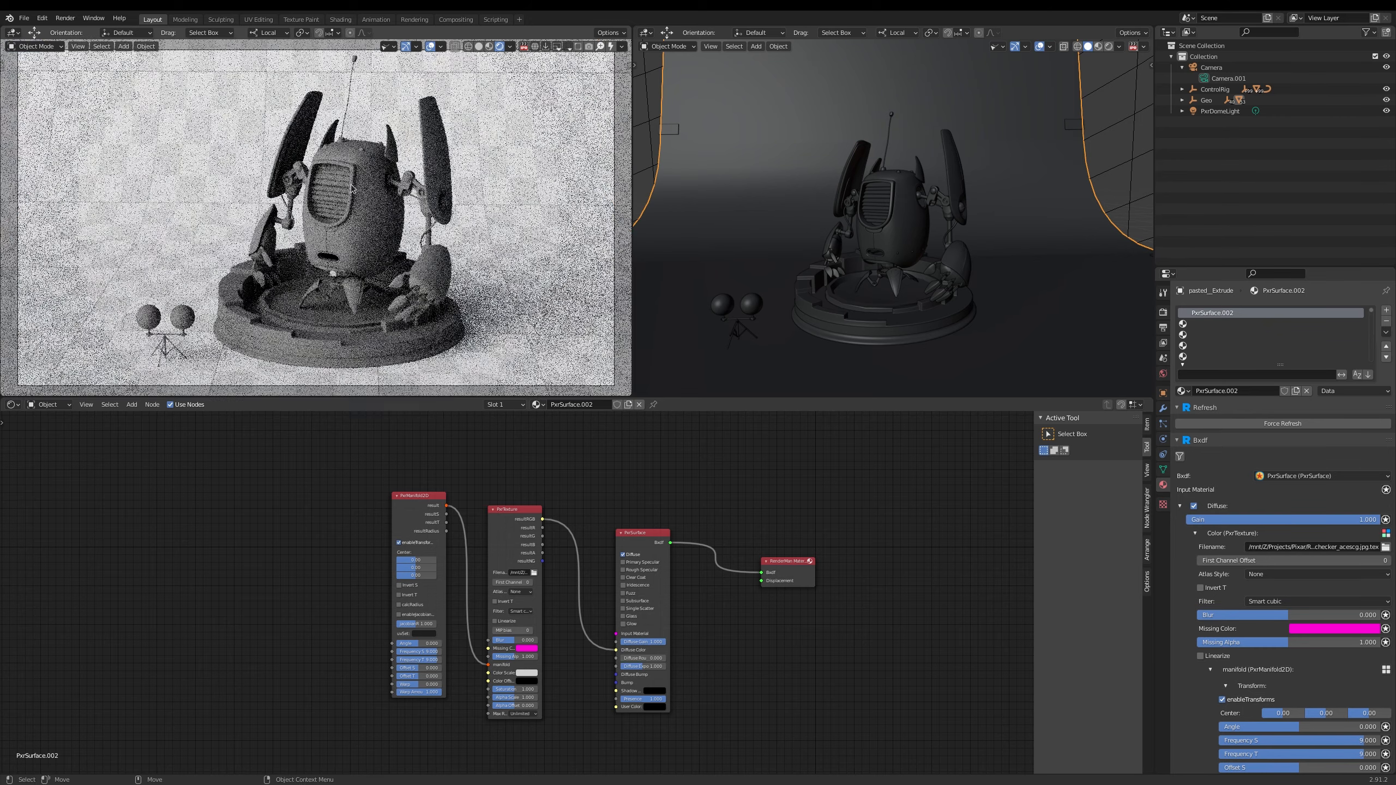
Test refinement level 3 in the interactive viewport render with a camera zoom, and set the level to 6.
click(545, 46)
click(560, 93)
alt+right_drag(348, 198, 361, 174)
click(546, 46)
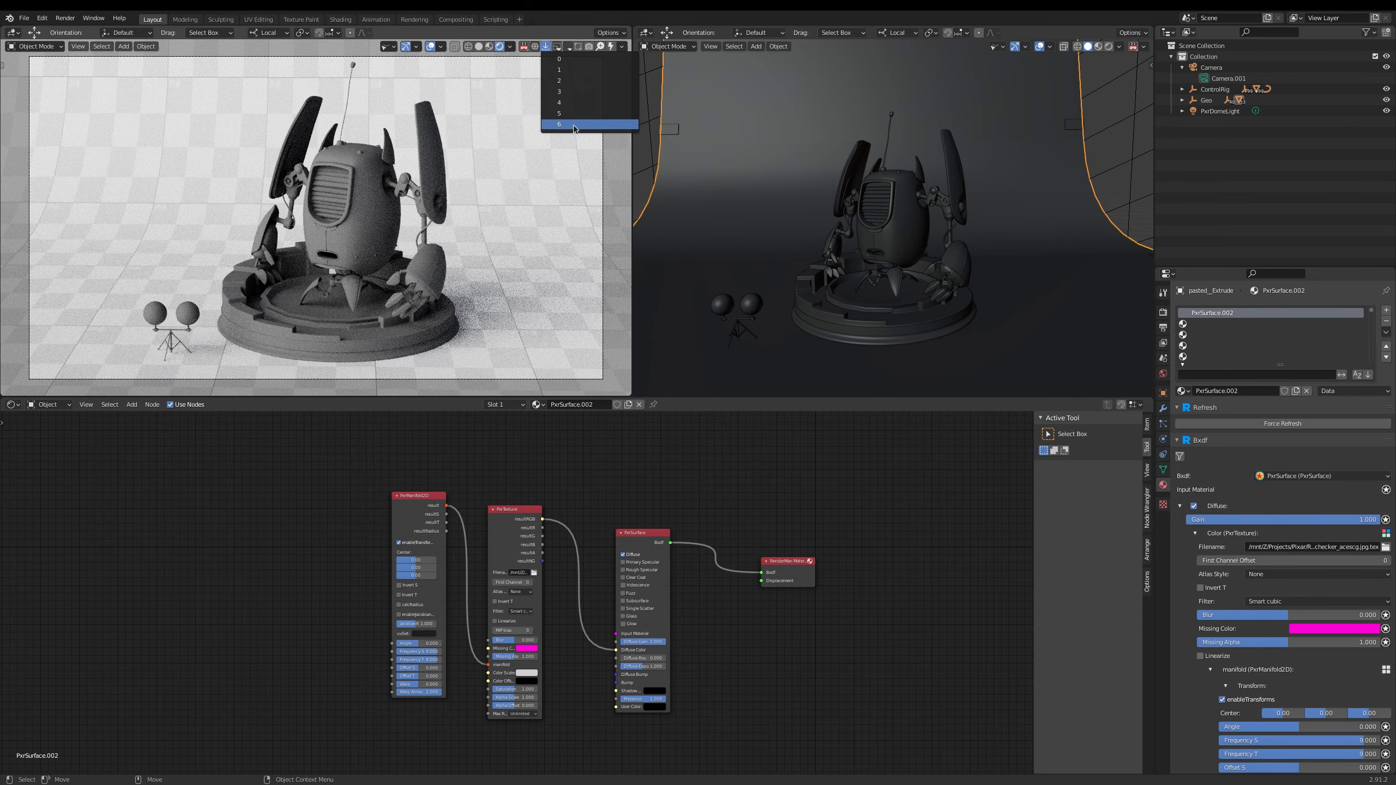
click(574, 126)
mouse_move(388, 211)
alt+right_down()
mouse_move(347, 216)
mouse_move(416, 210)
mouse_move(391, 213)
alt+right_up()
Try reduced resolutions such as 12.5% in the interactive viewport render and restore it to 100%.
click(557, 46)
click(578, 104)
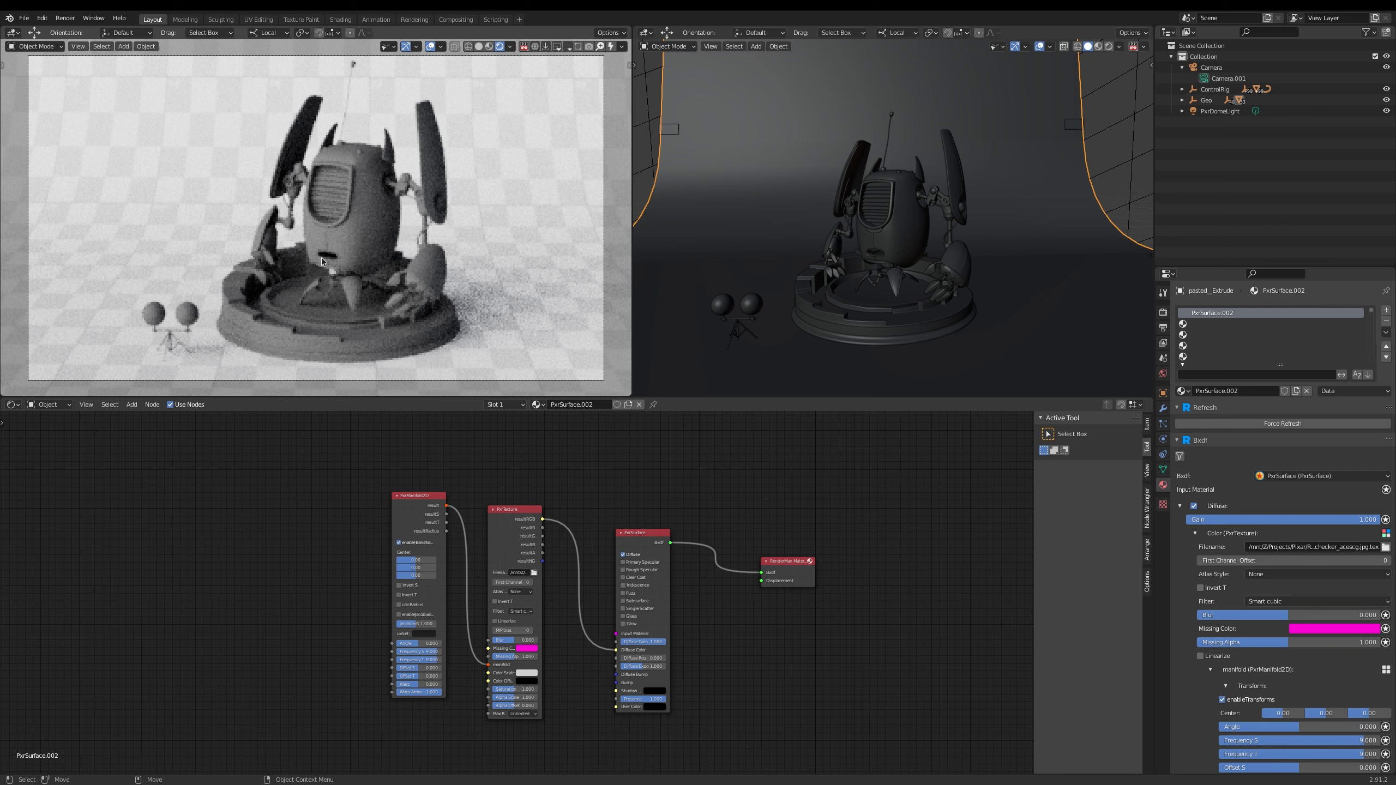
click(558, 47)
click(560, 81)
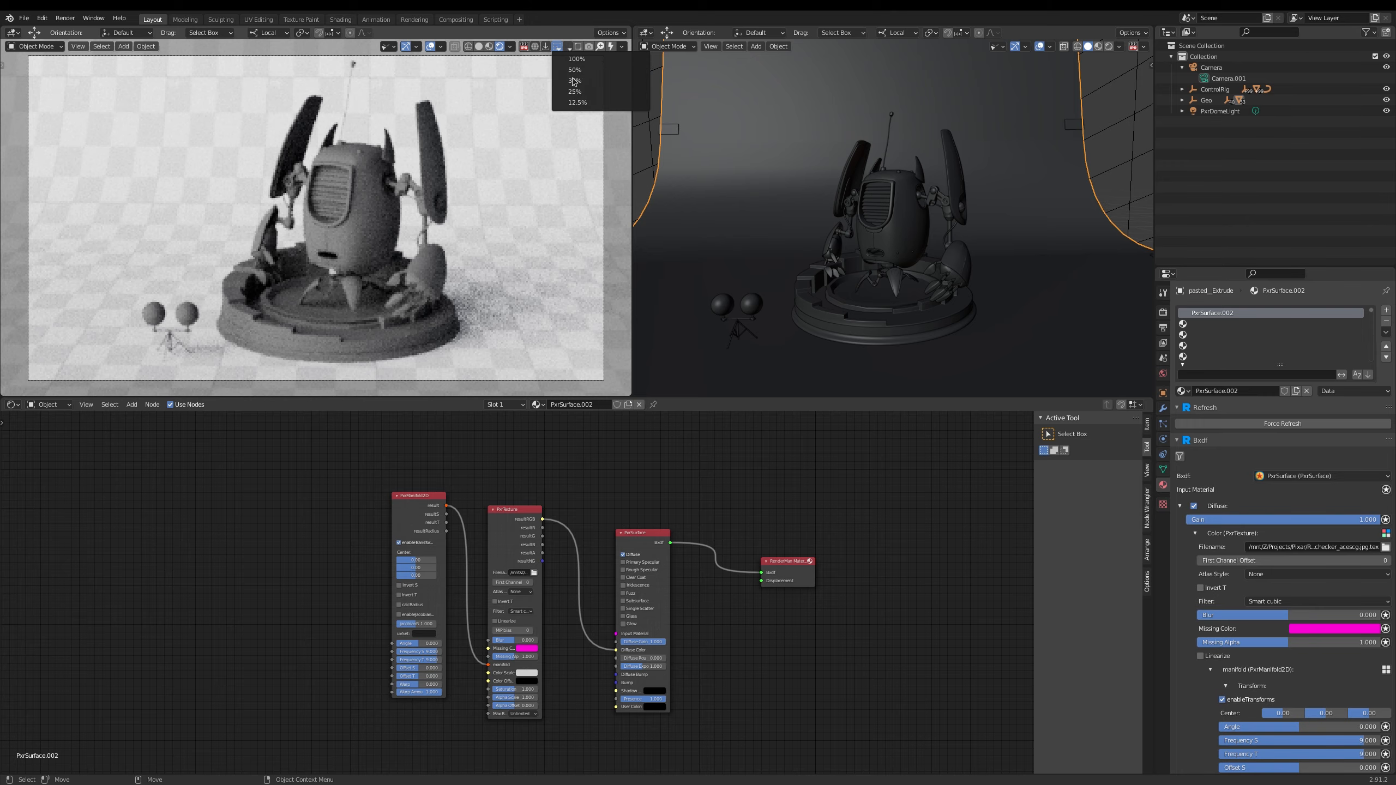
click(557, 47)
click(560, 82)
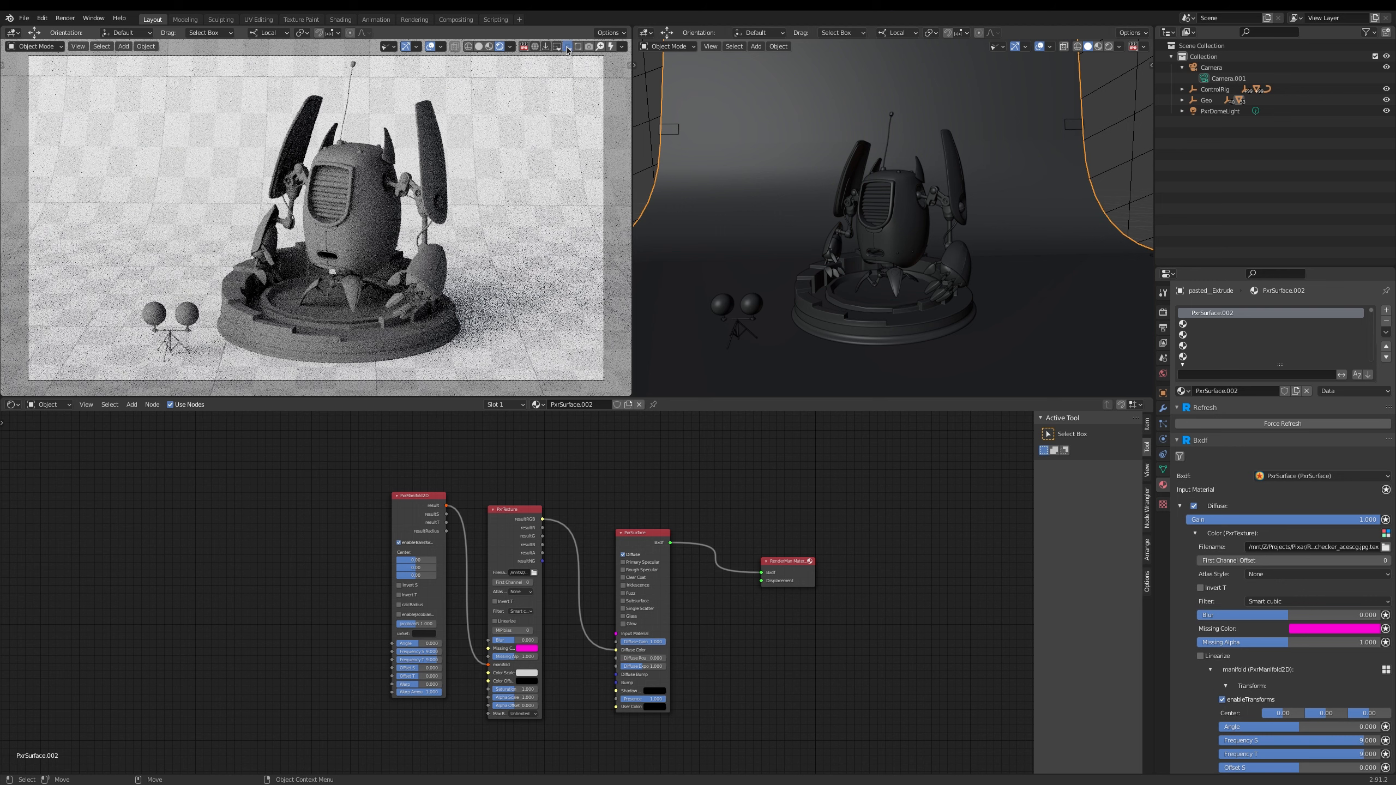
Preview the alpha, z and id channels of the interactive viewport render and return to the beauty channel.
click(567, 47)
click(583, 69)
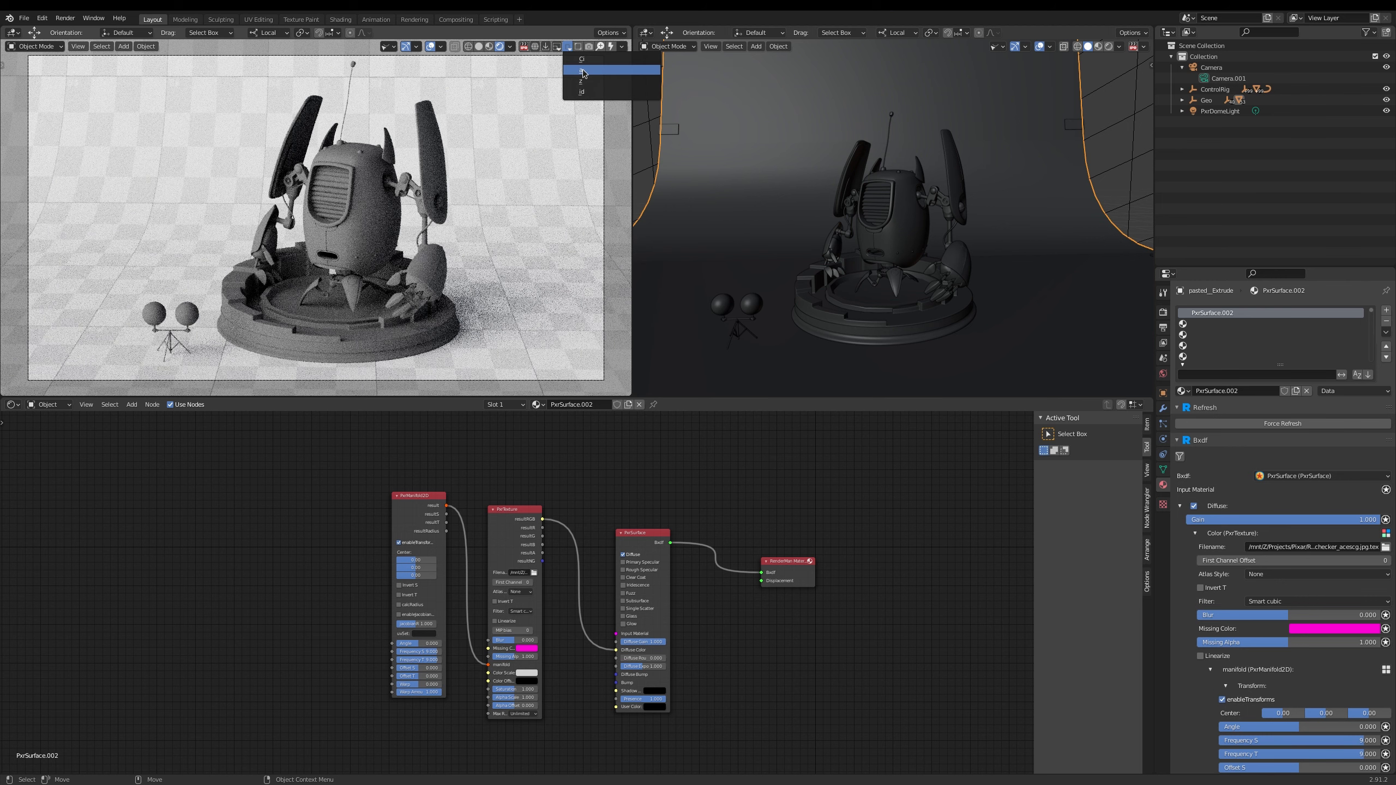
click(565, 46)
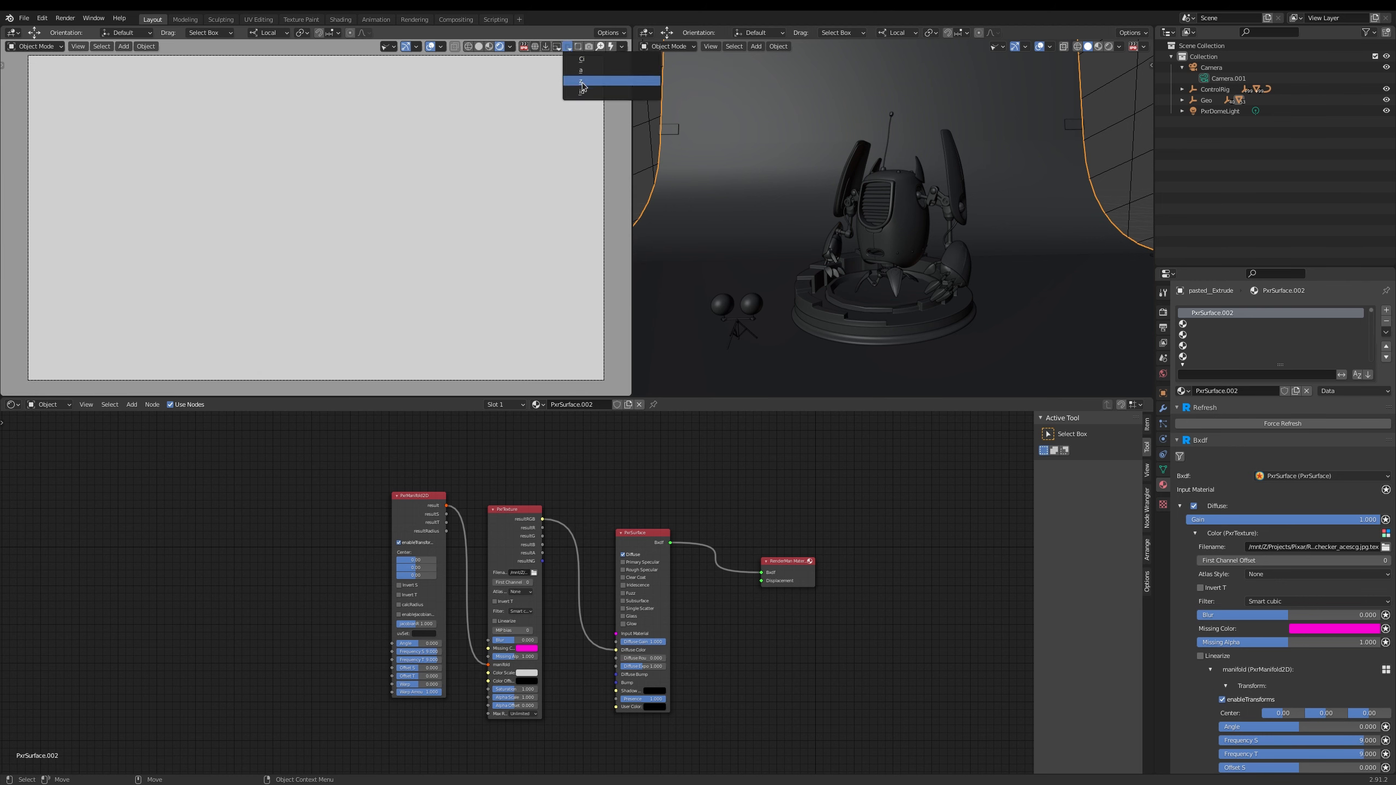
click(582, 82)
click(568, 47)
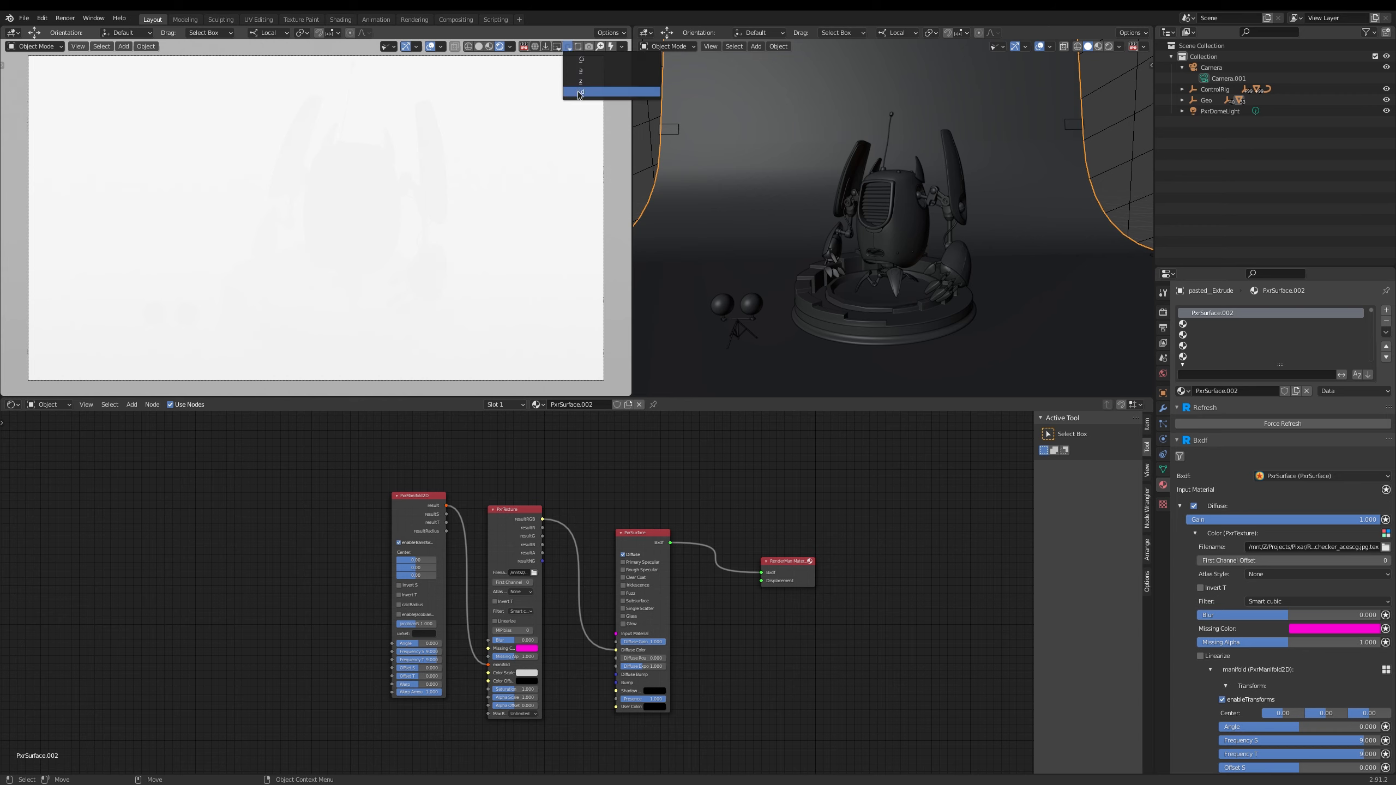
click(574, 93)
click(569, 48)
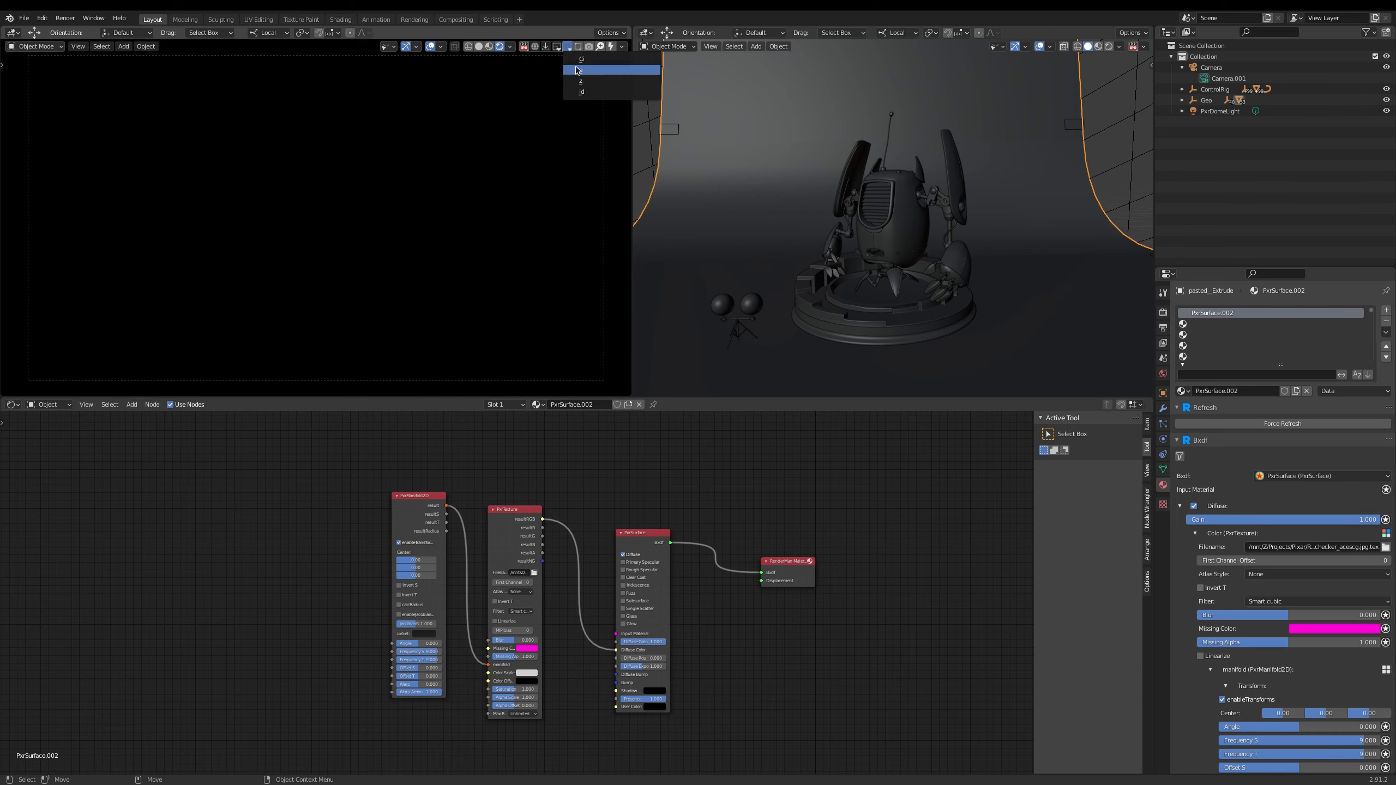
click(577, 65)
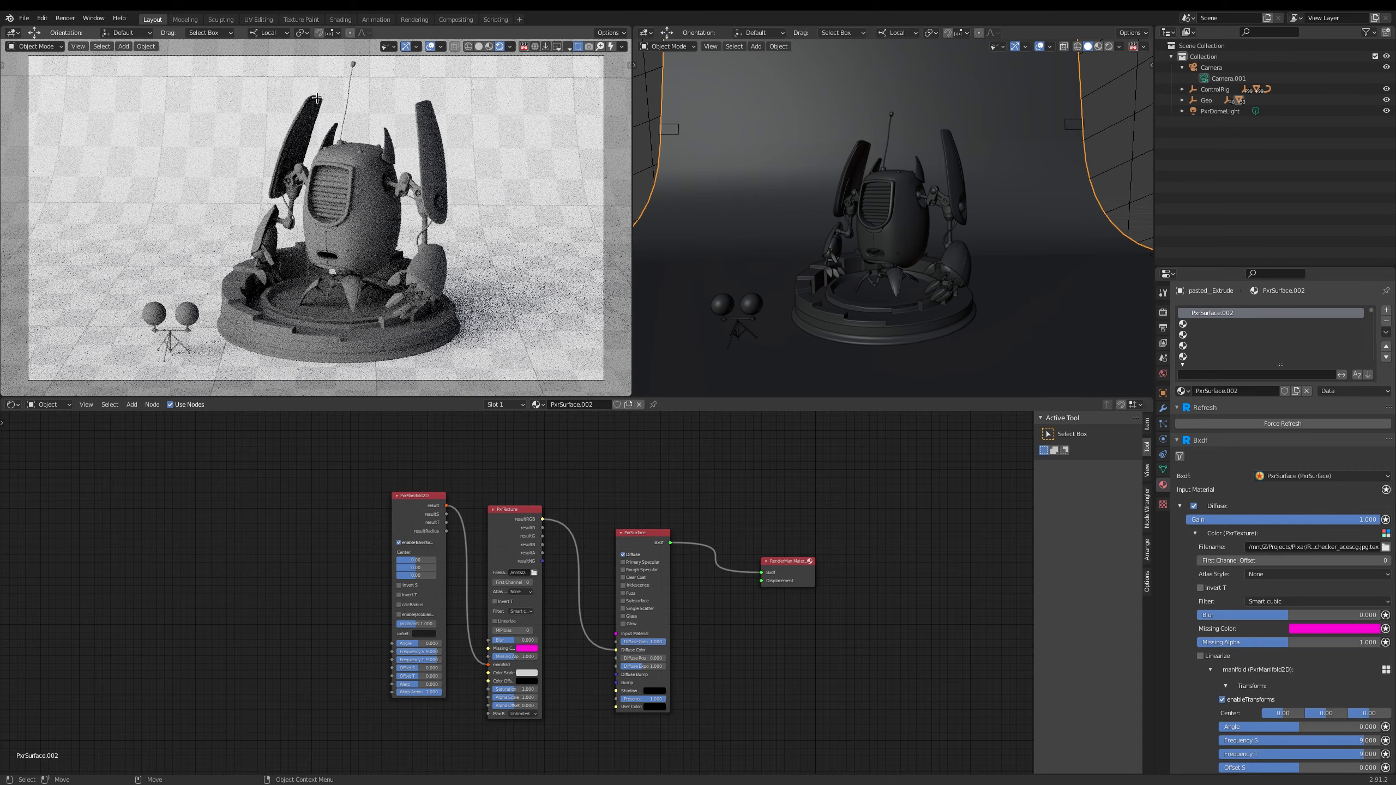
Draw a crop region around the robot's upper body in the viewport render, shrink it and remove it.
drag(217, 90, 491, 287)
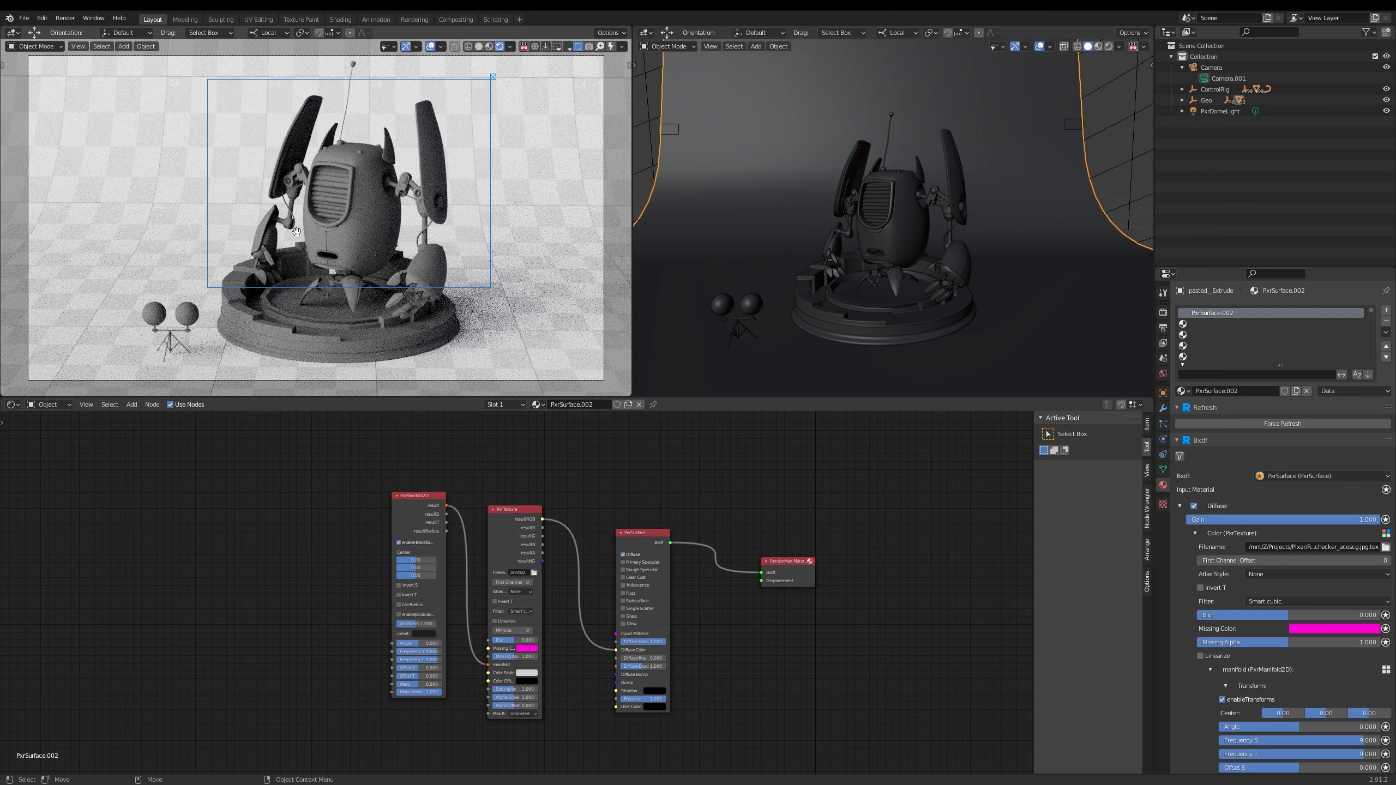
drag(491, 286, 473, 253)
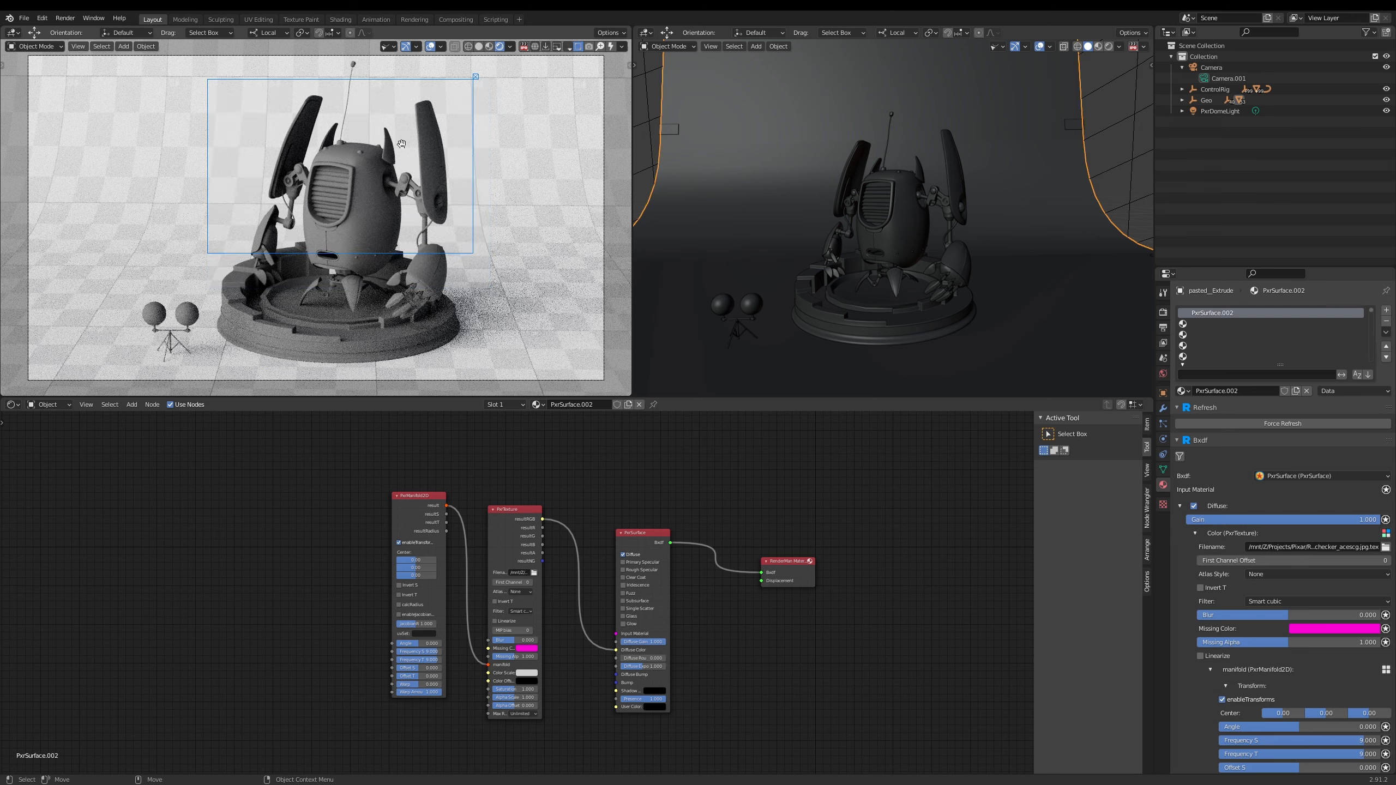
click(475, 76)
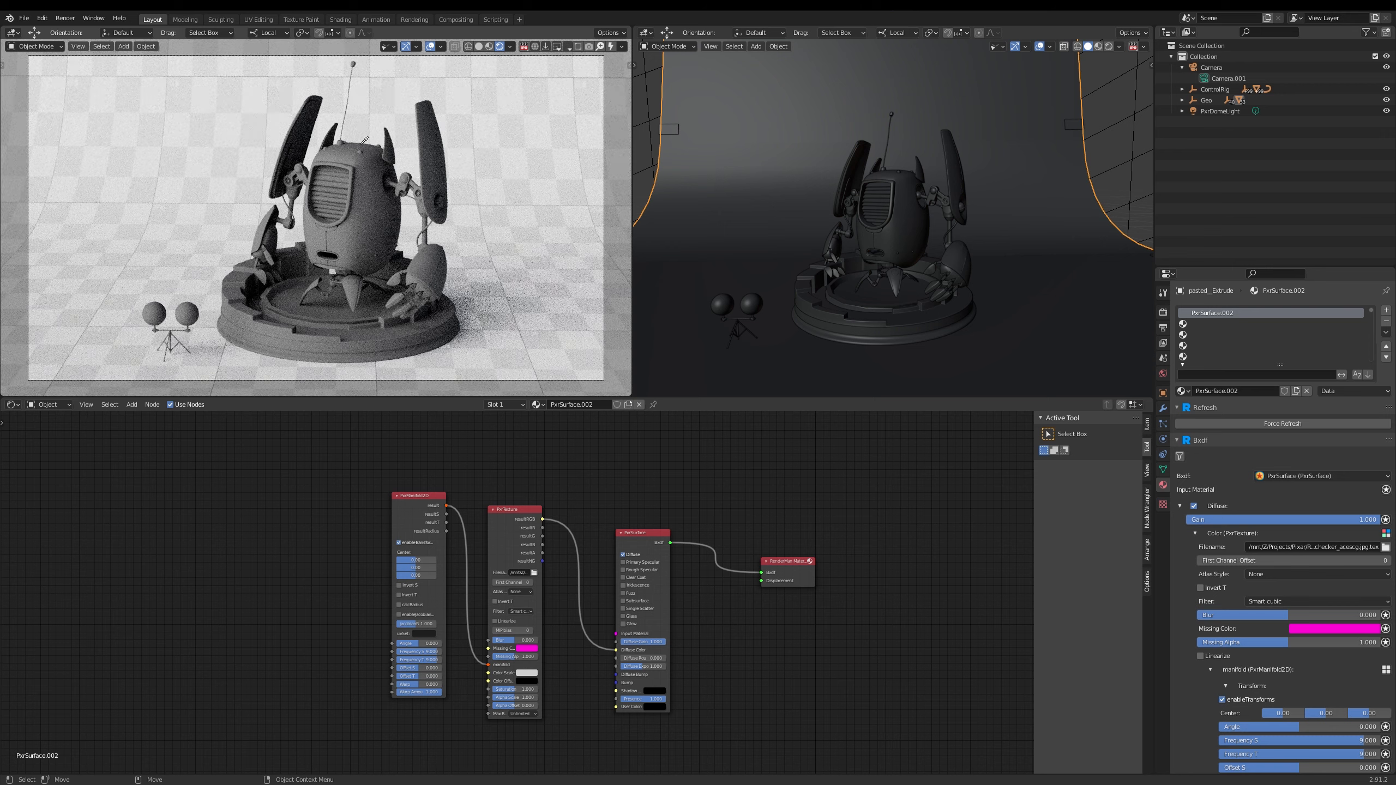
Magnify the robot's arm joint and its claws in the viewport render, returning to the full camera framing each time.
scroll(446, 199, up, 5)
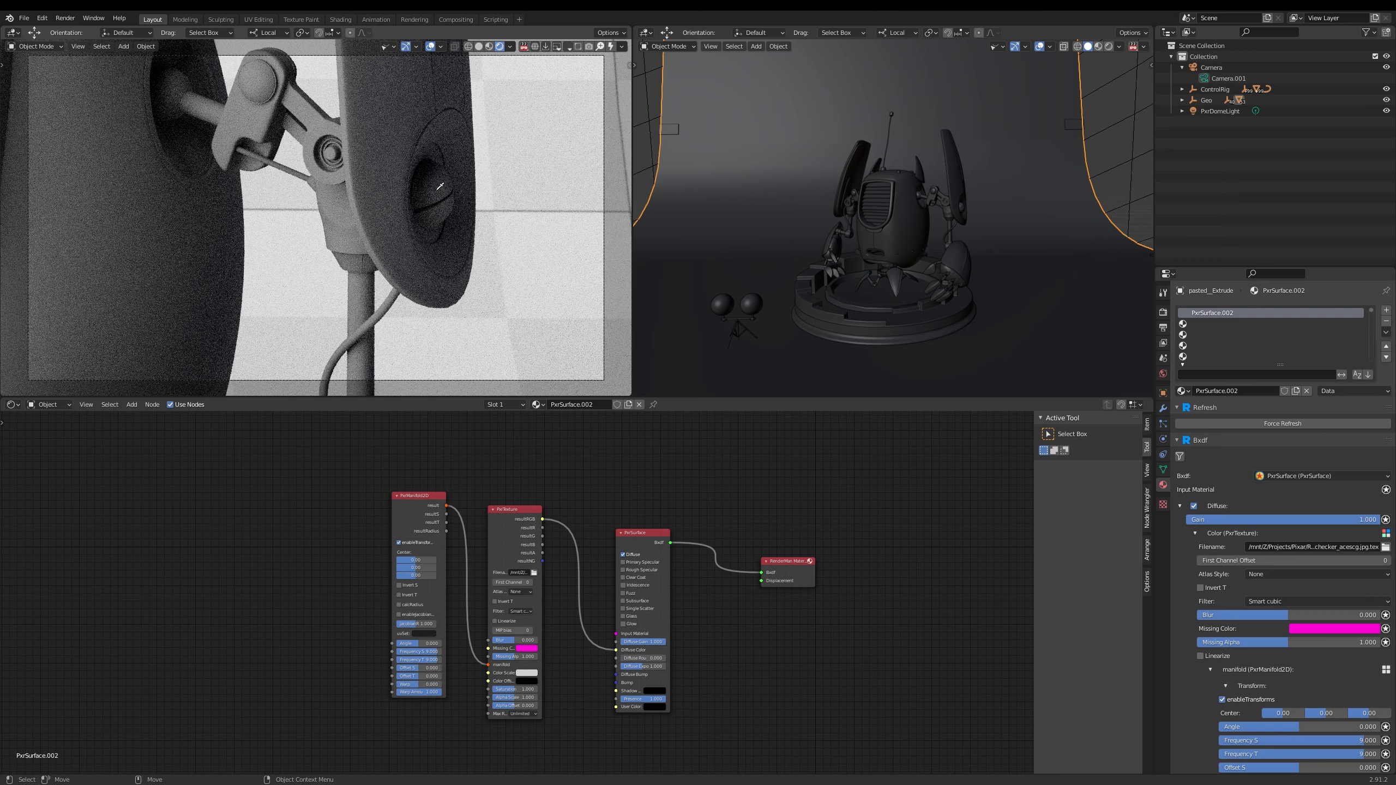
key(Escape)
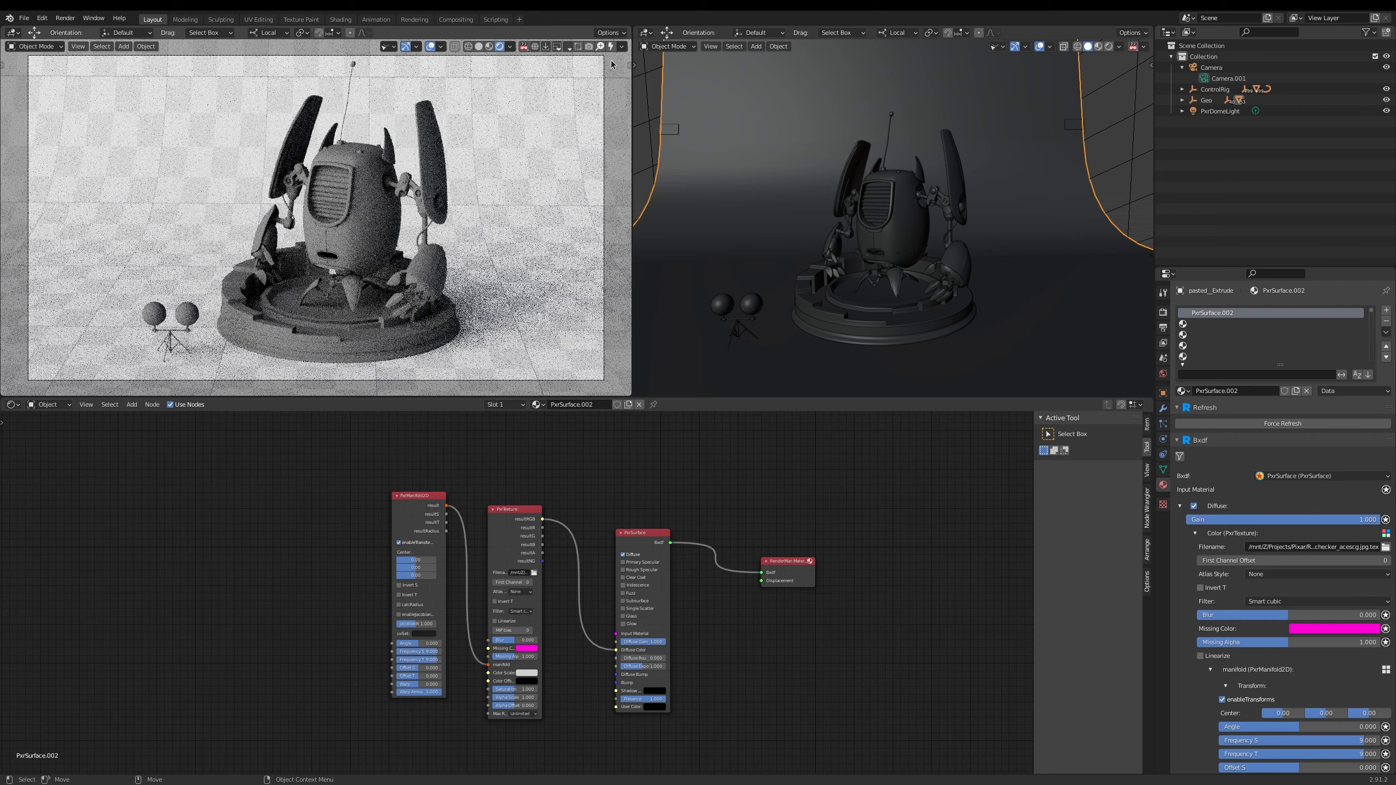
click(601, 46)
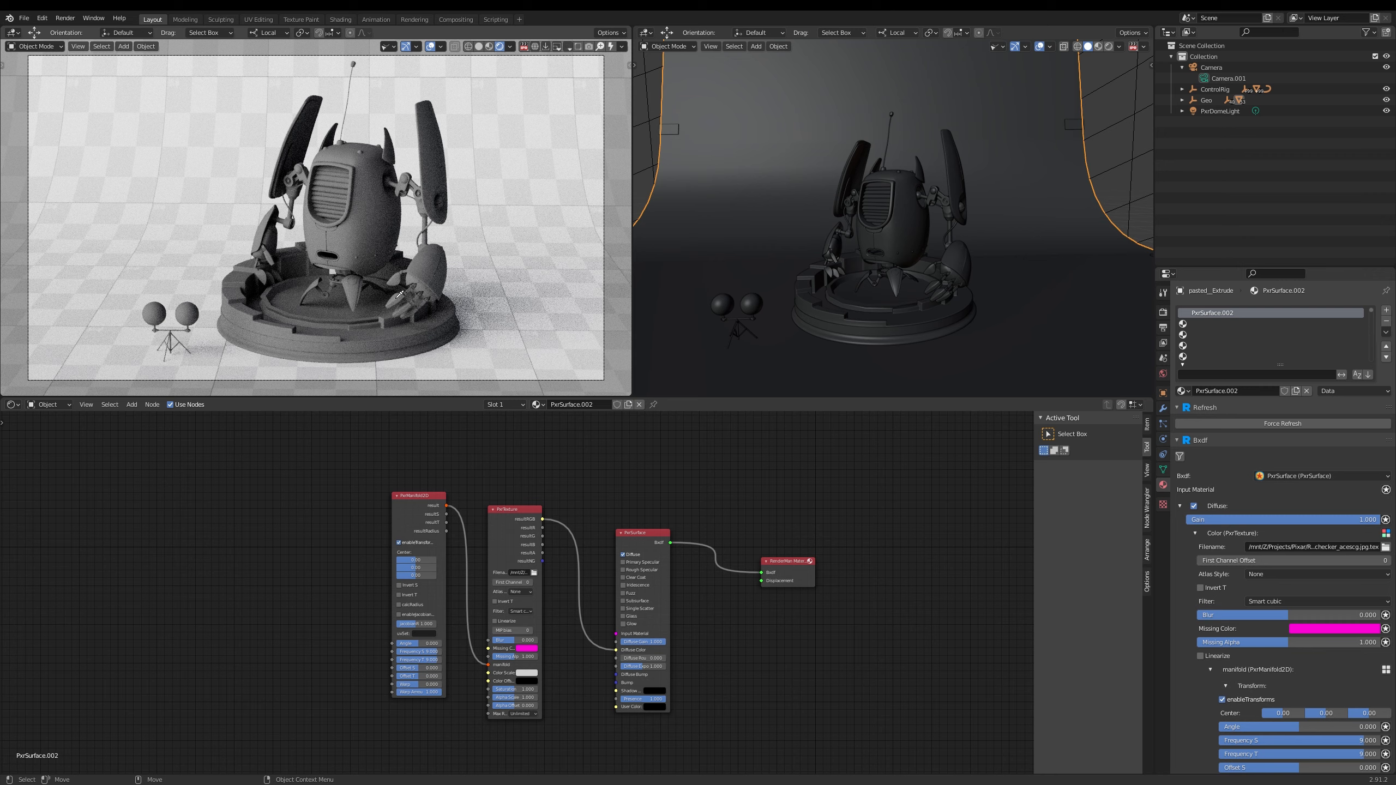
click(400, 294)
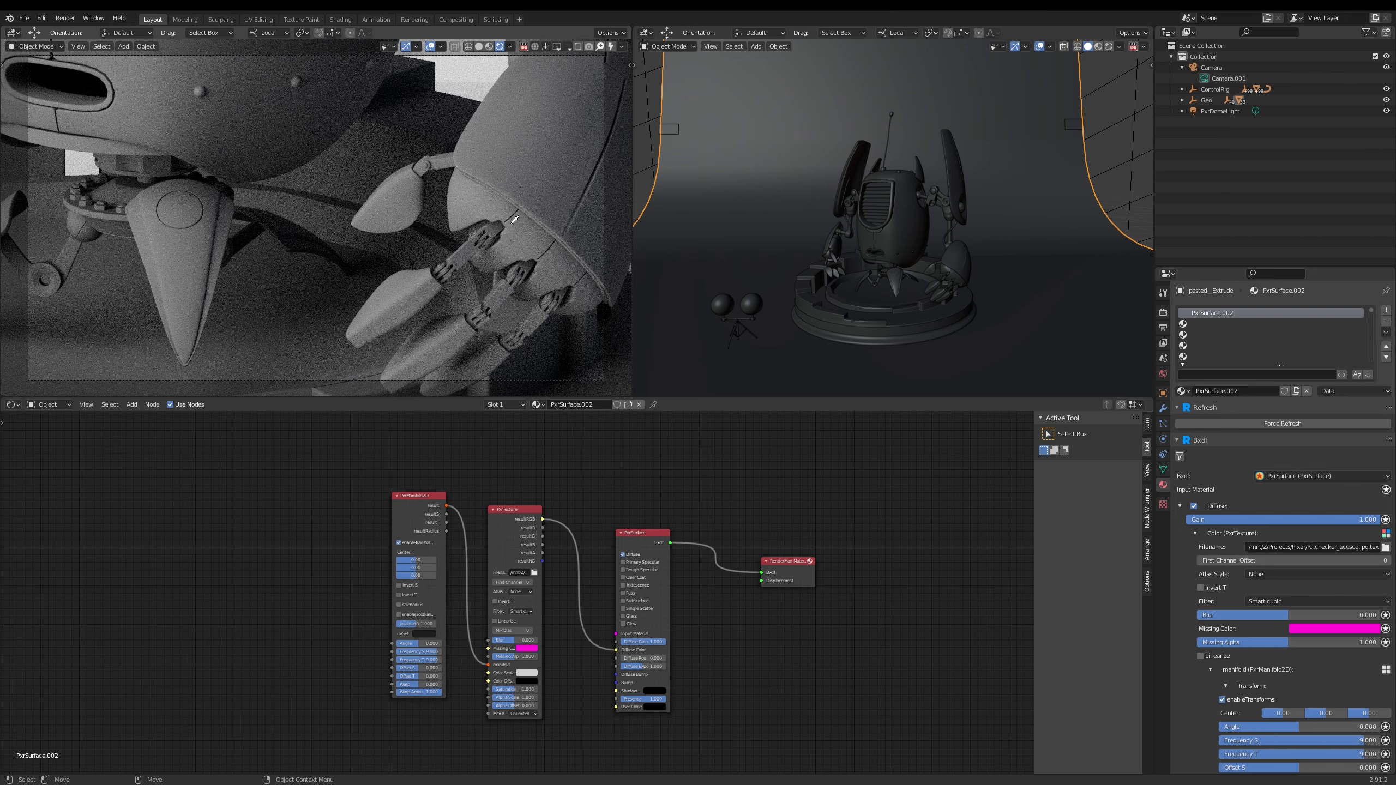
key(Escape)
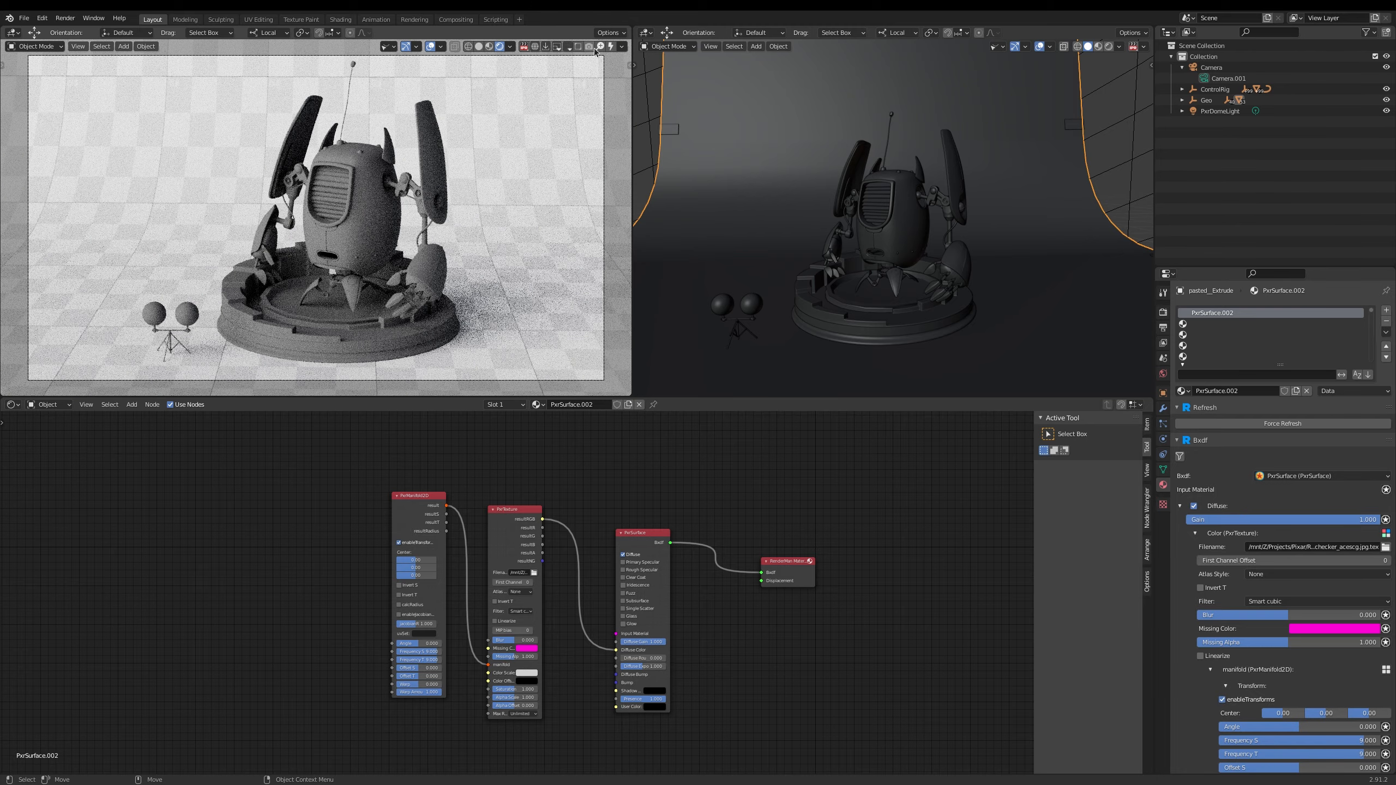
click(611, 48)
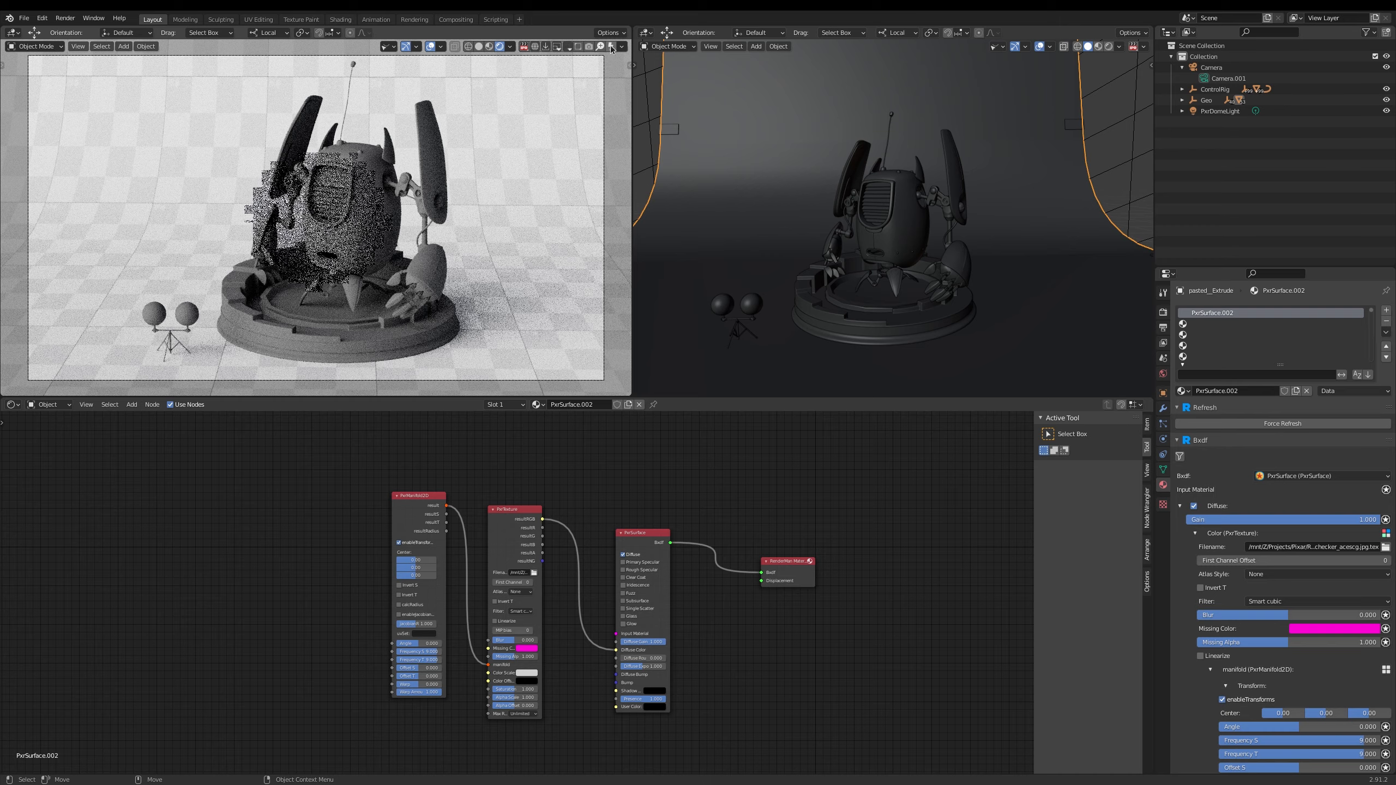
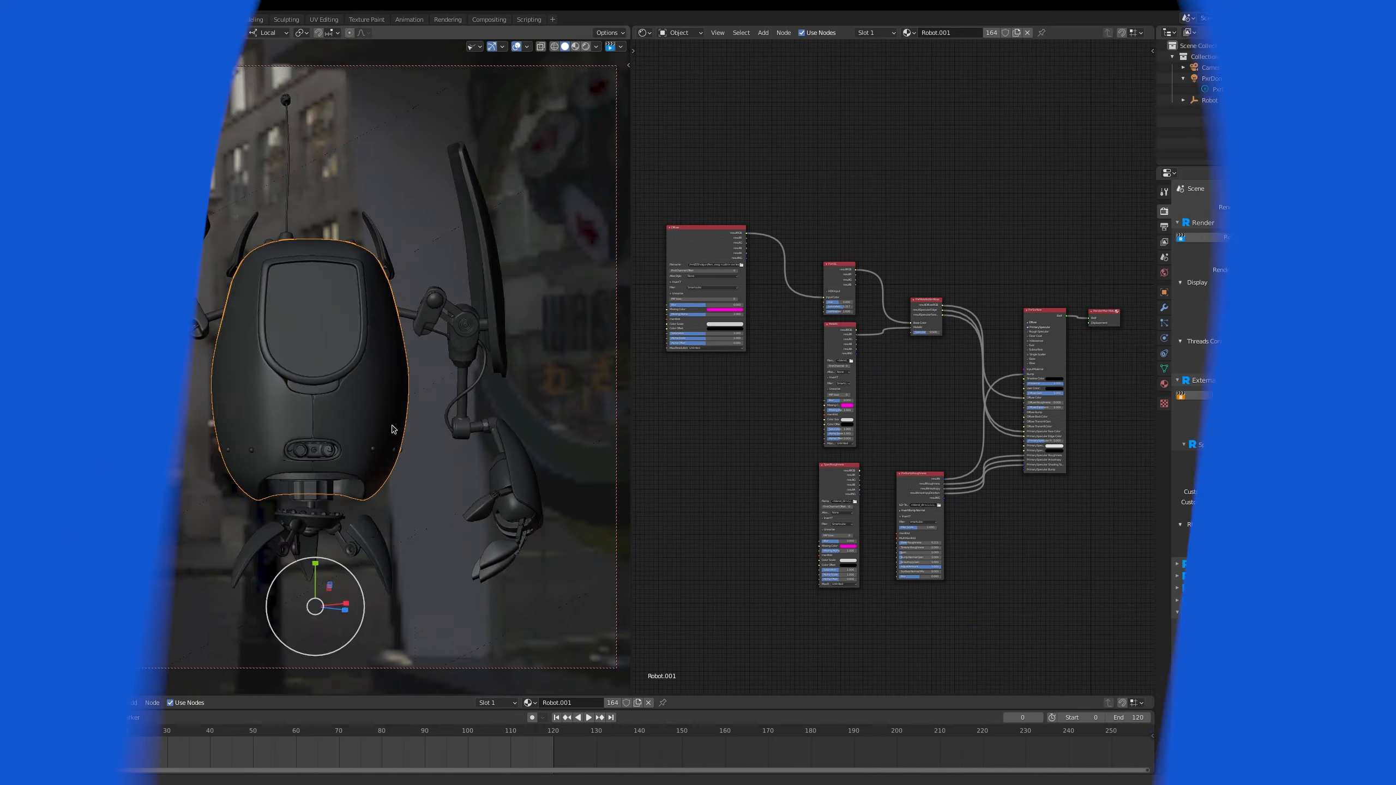
Switch to Mari, nudge the RobotMetal and Panels nodes, and inspect the painted robot up close.
middle_drag(307, 432, 385, 432)
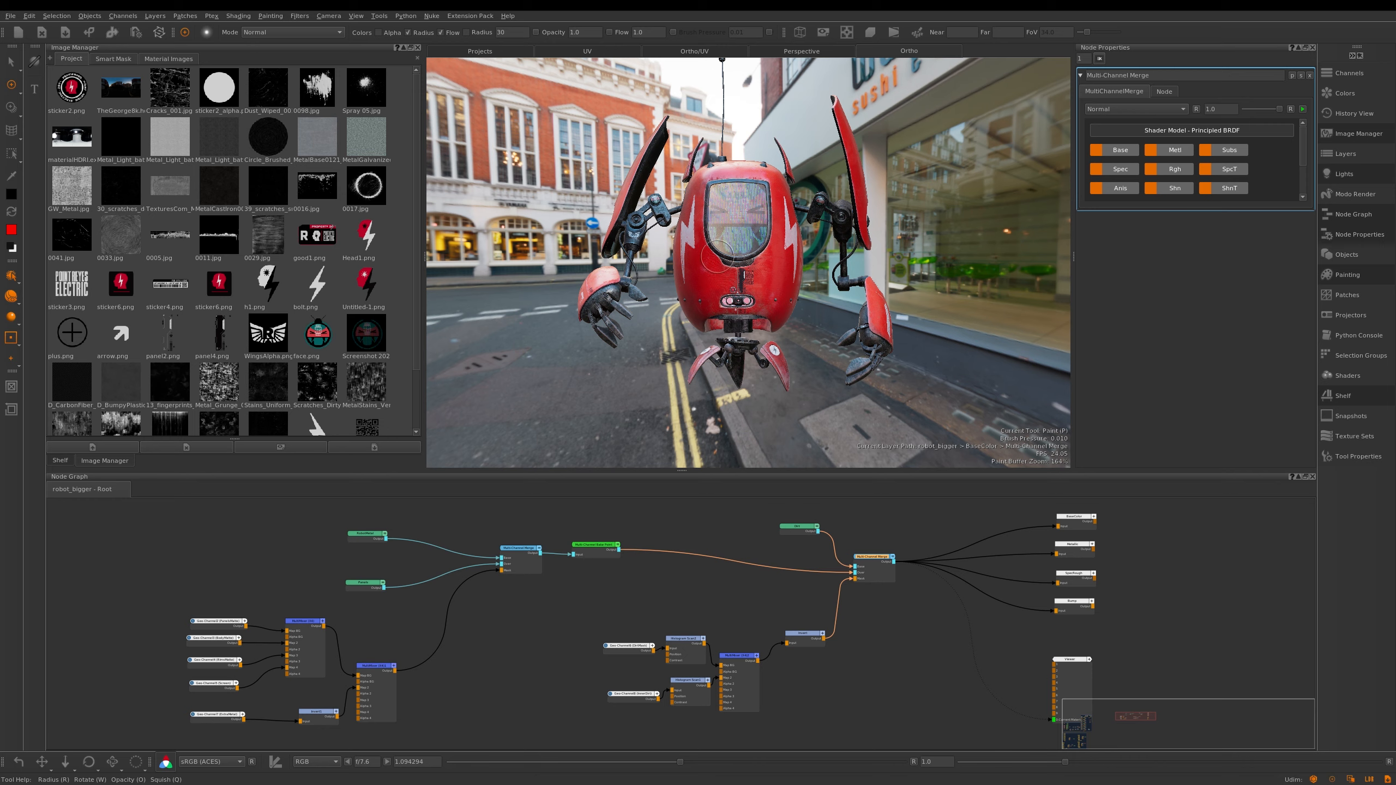
scroll(389, 541, up, 5)
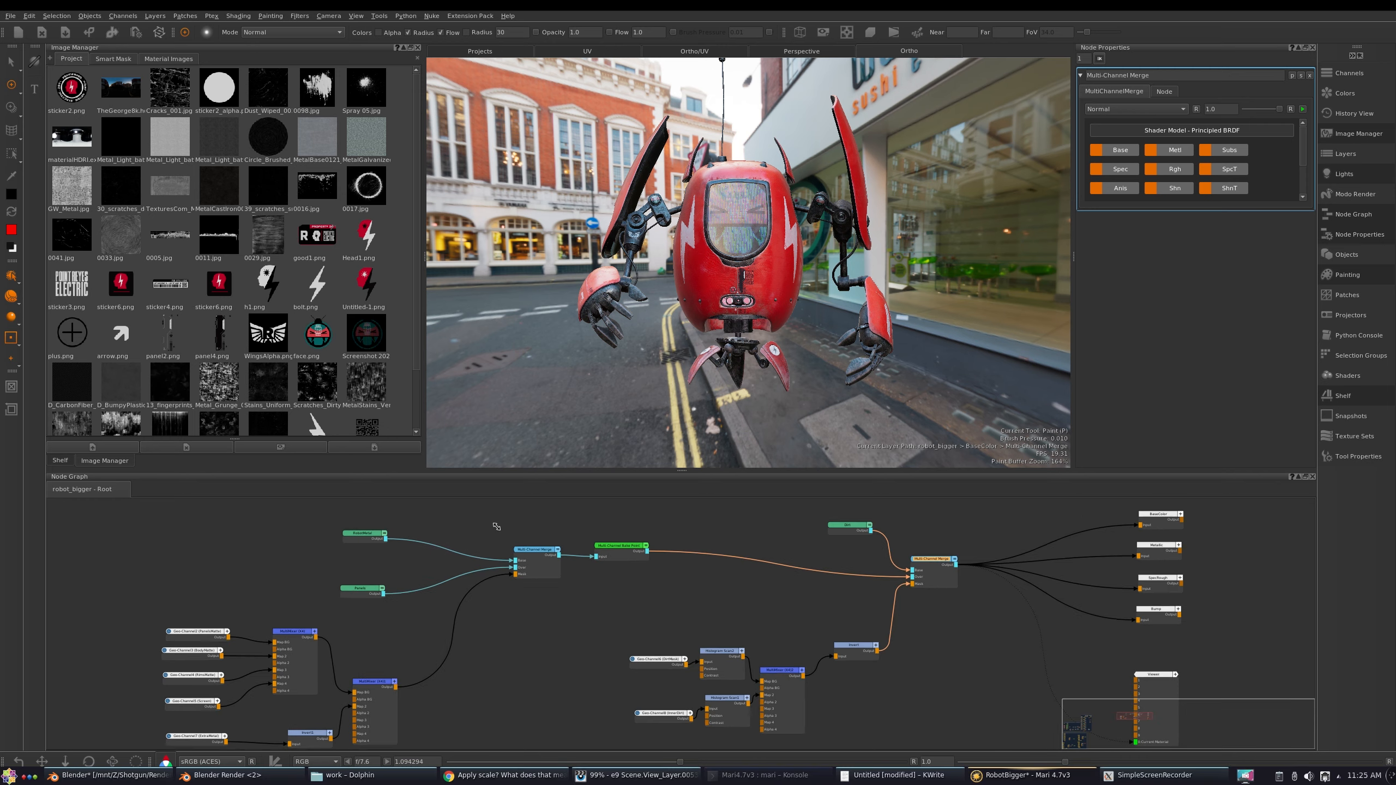
middle_drag(478, 545, 541, 510)
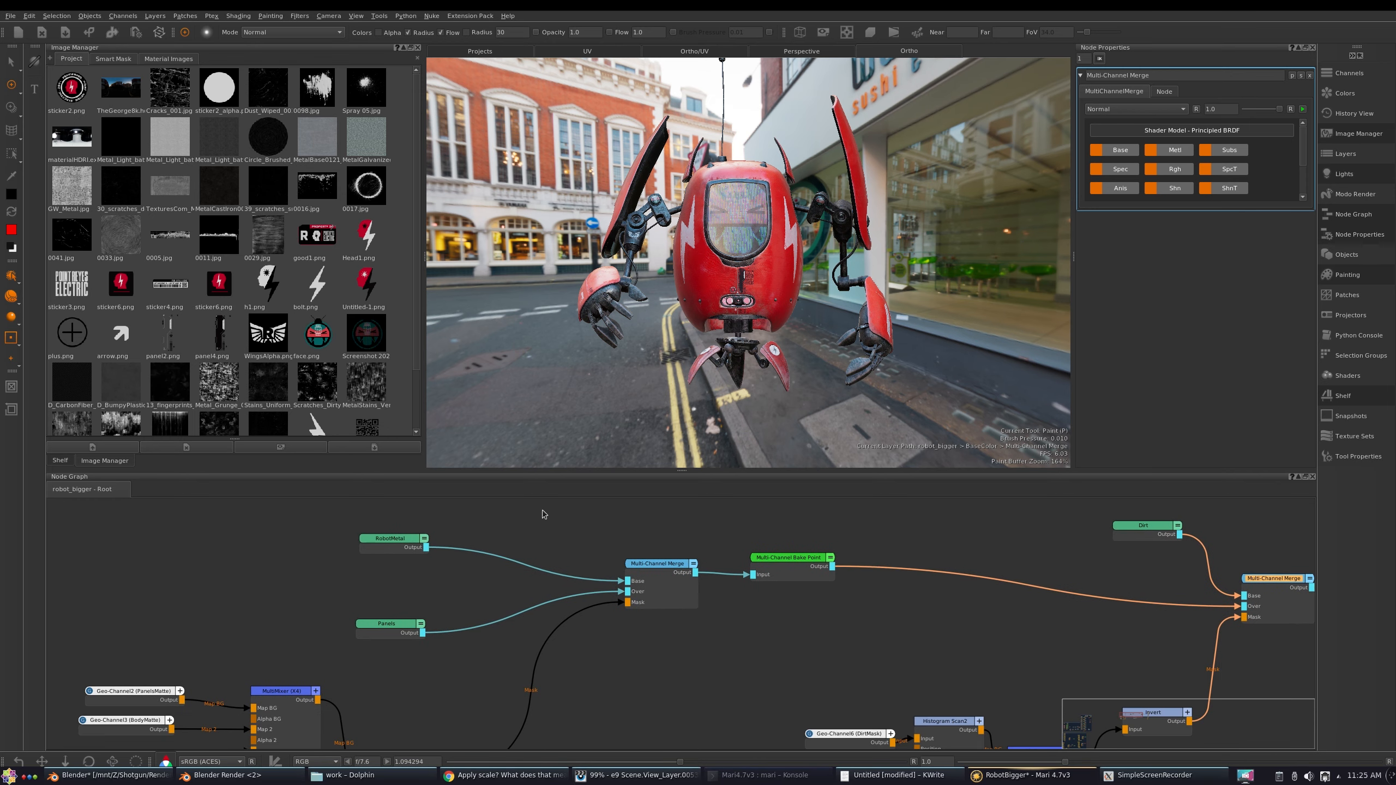
drag(400, 538, 397, 531)
drag(383, 626, 374, 625)
scroll(632, 330, up, 3)
alt+drag(632, 330, 677, 317)
alt+right_drag(683, 363, 670, 278)
alt+drag(671, 277, 680, 276)
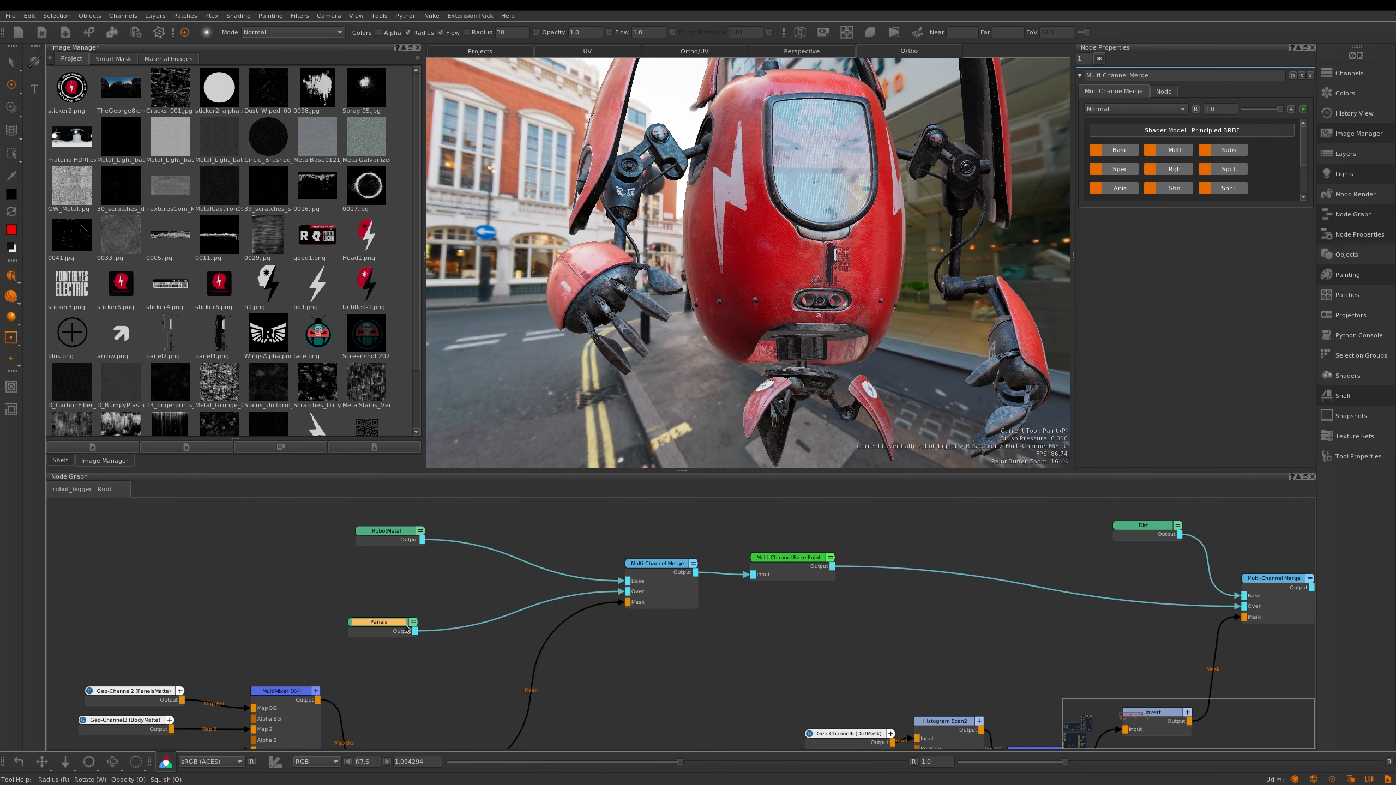
alt+drag(621, 427, 664, 442)
Preview the BaseColor, Metallic, SpecRough and Bump channels one after another on the robot.
alt+middle_drag(978, 545, 572, 546)
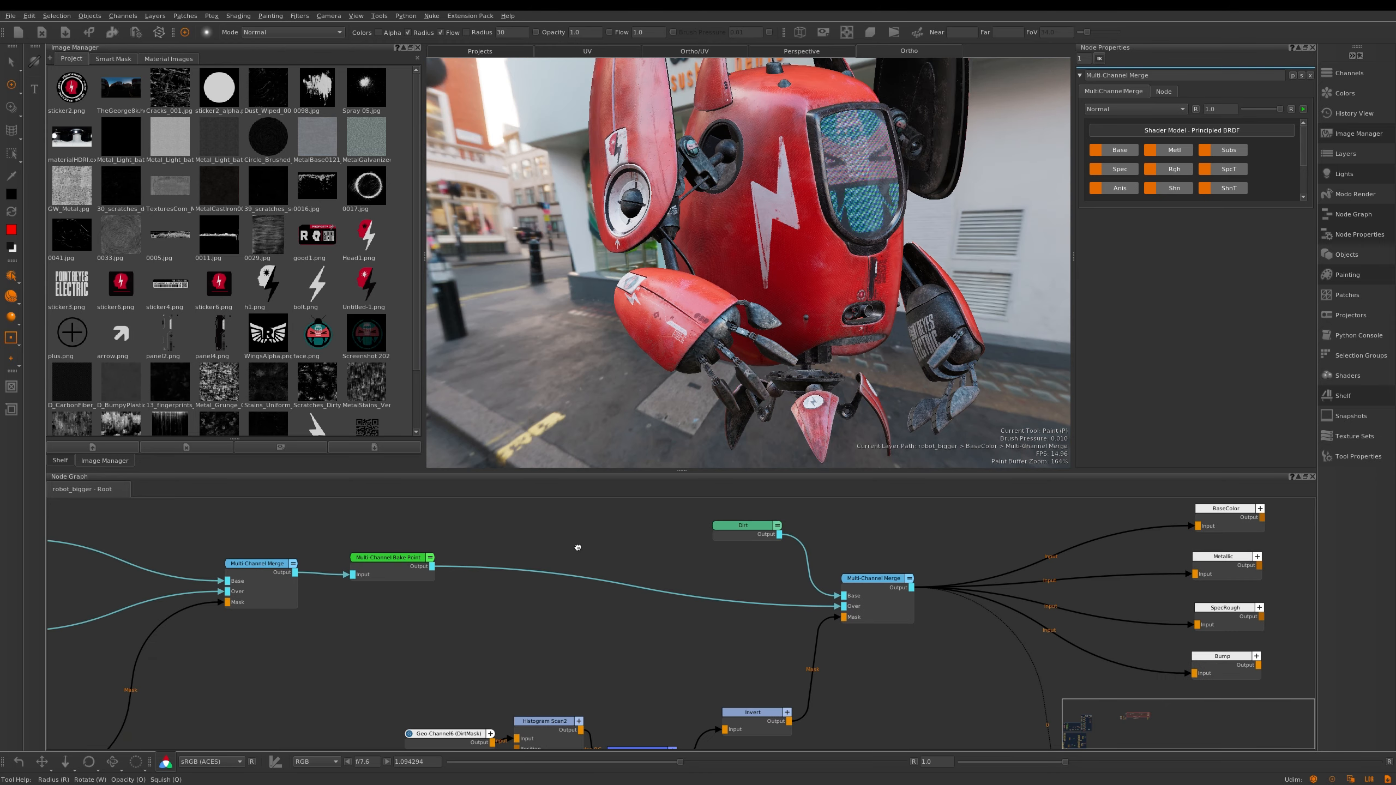
alt+right_drag(704, 570, 379, 559)
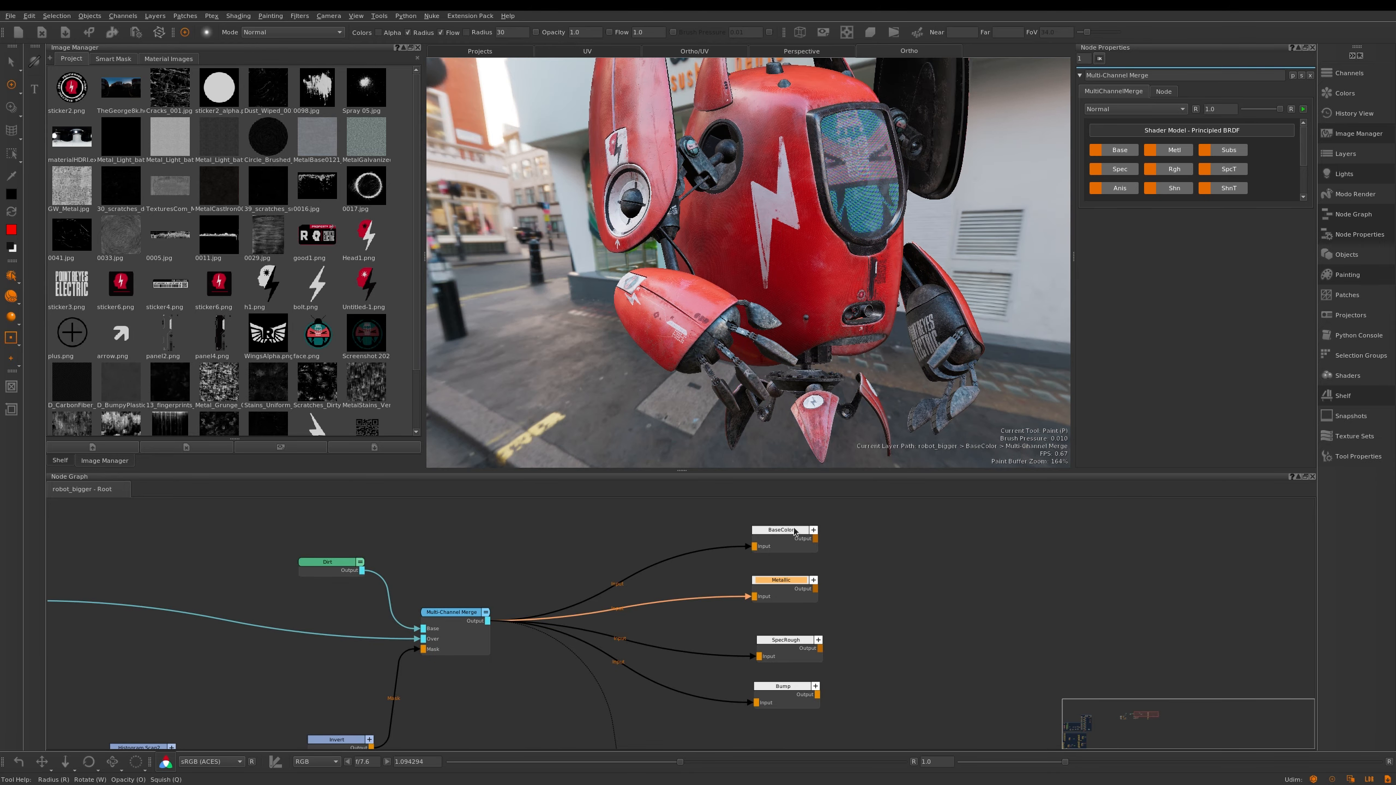
click(794, 530)
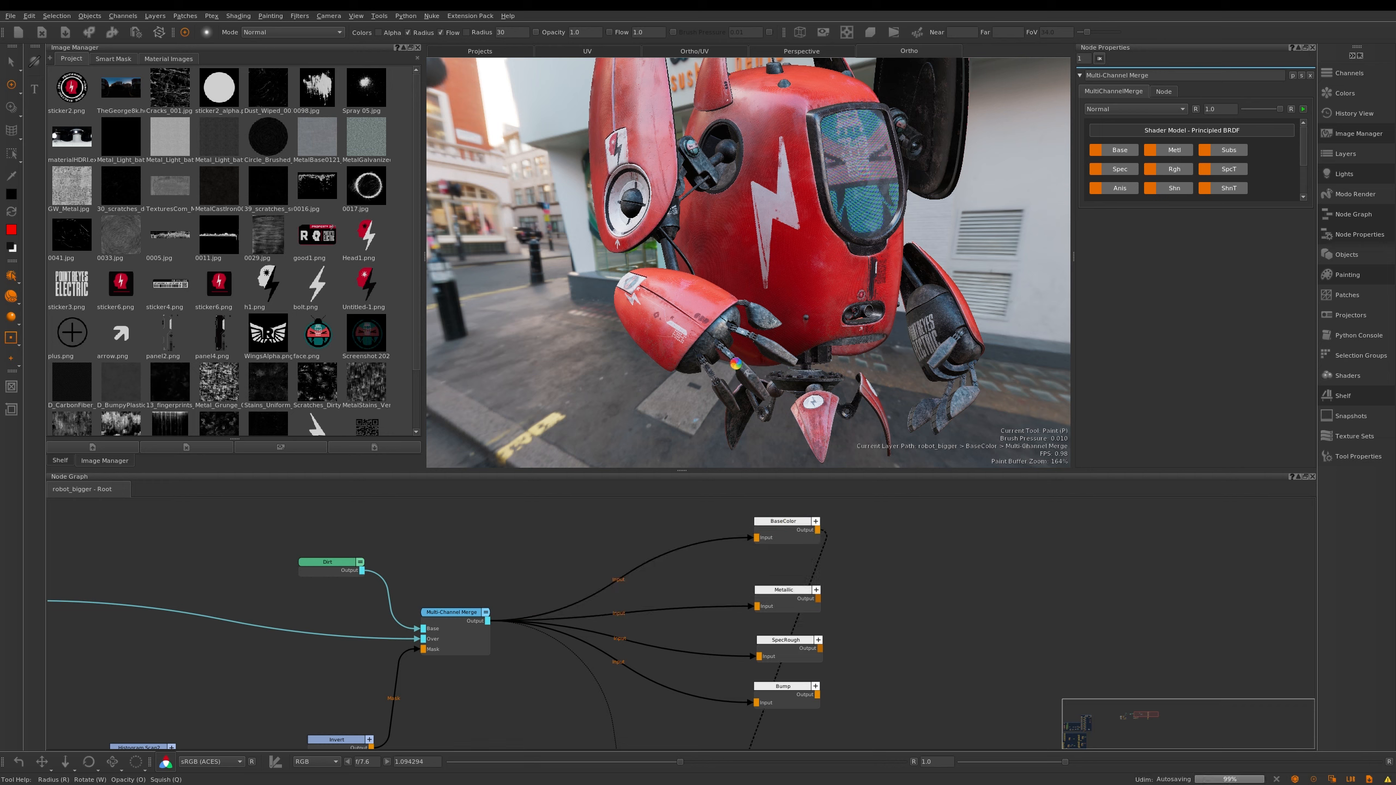
mouse_move(964, 333)
alt+mouse_down()
mouse_move(963, 245)
mouse_move(981, 236)
alt+mouse_up()
click(786, 596)
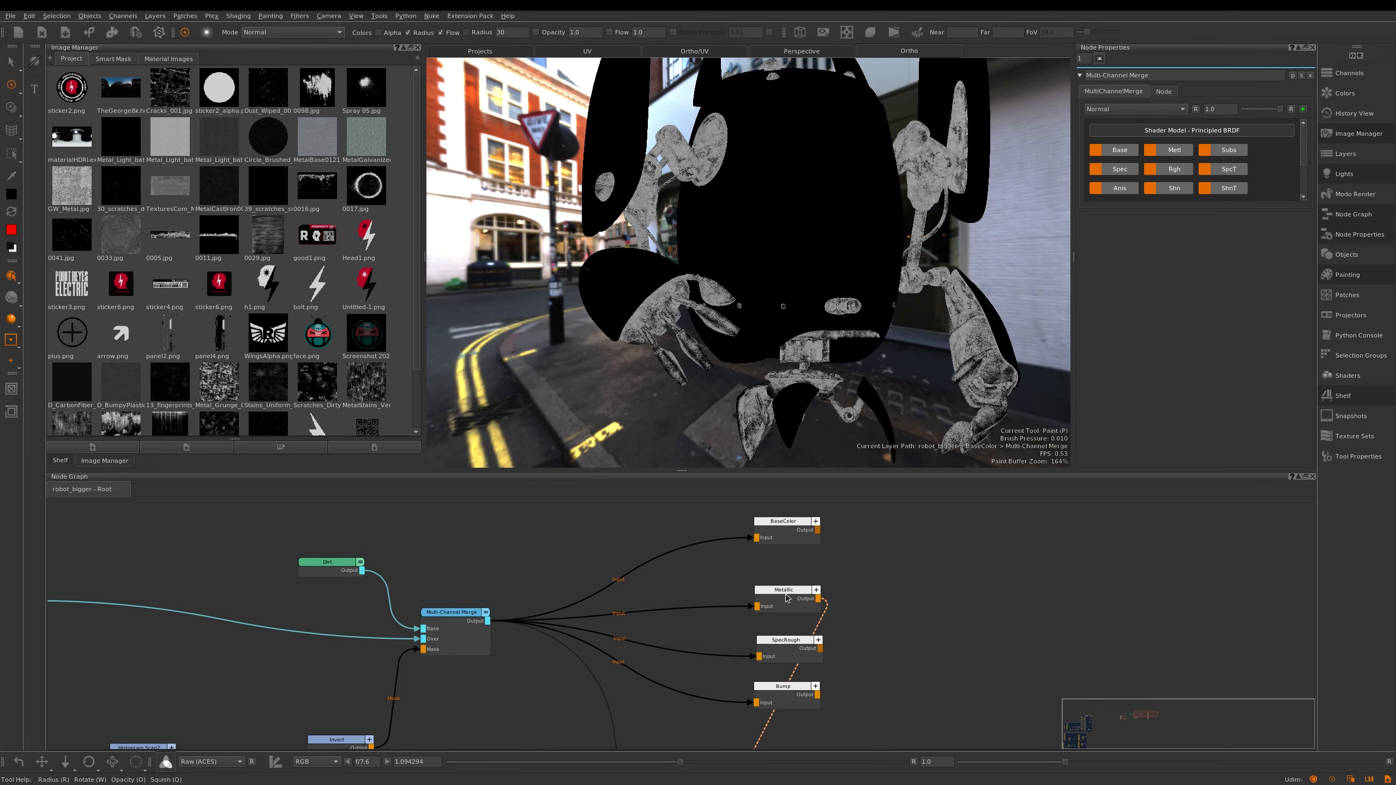
click(789, 645)
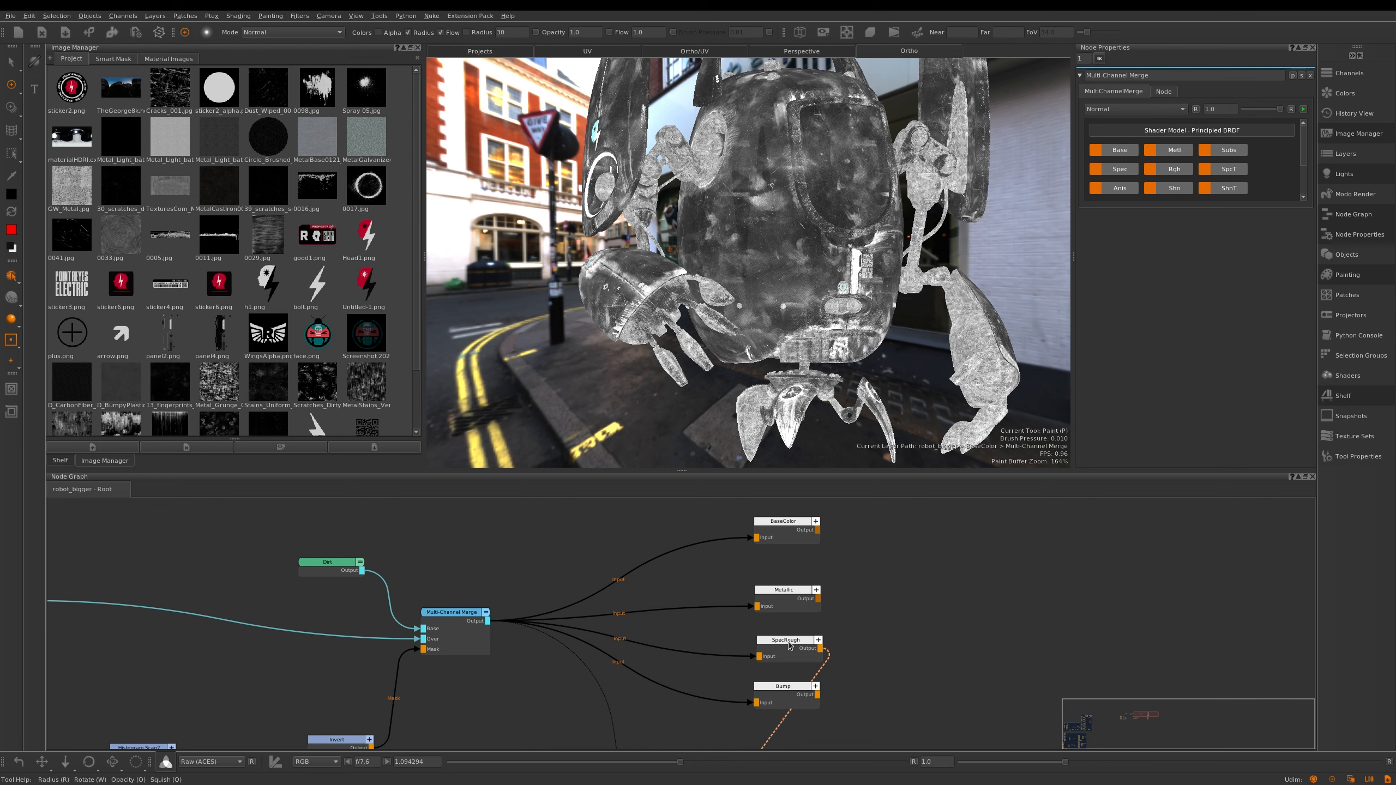
click(791, 692)
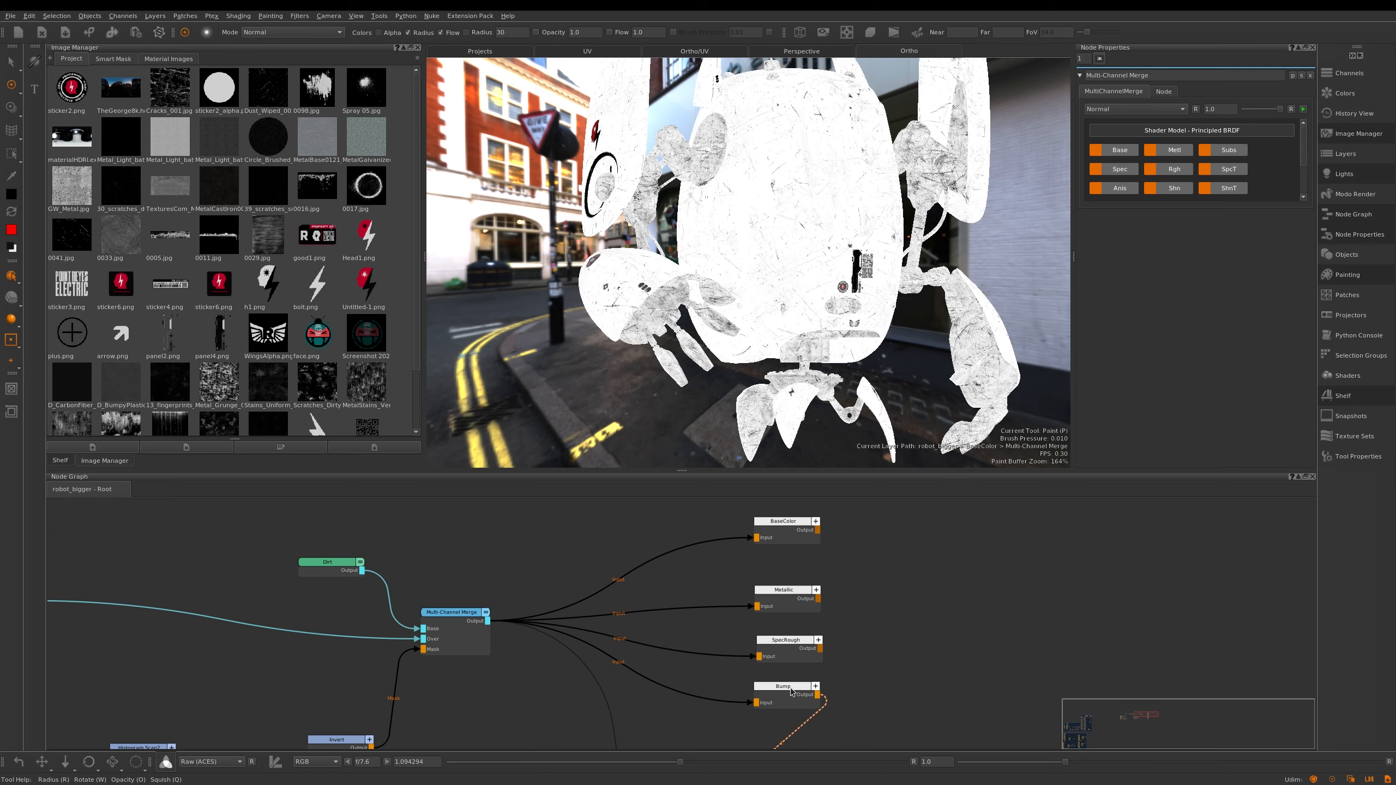
mouse_move(597, 410)
alt+mouse_down()
mouse_move(530, 404)
mouse_move(555, 405)
alt+mouse_up()
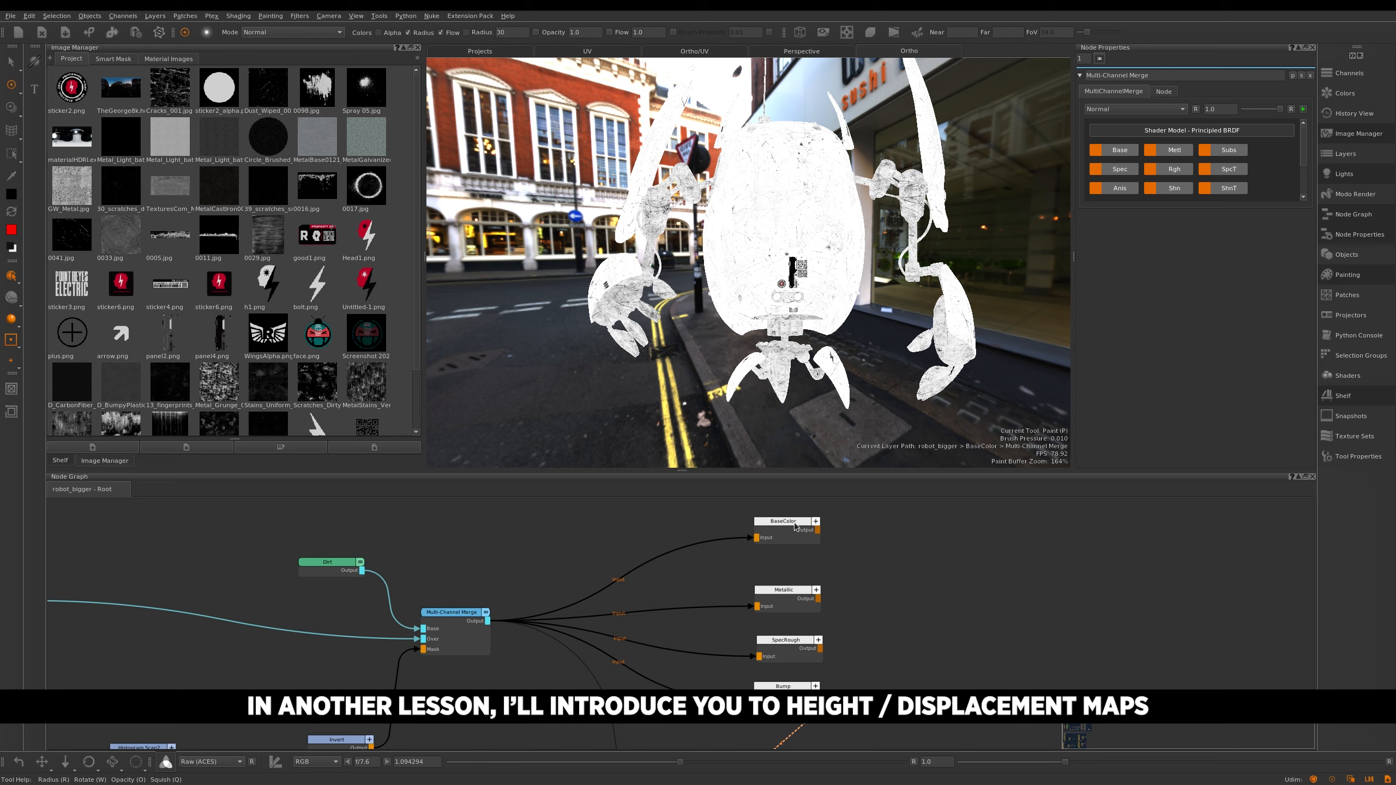
Nudge the BaseColor, Metallic and SpecRough channel nodes slightly in the node graph.
drag(797, 527, 799, 537)
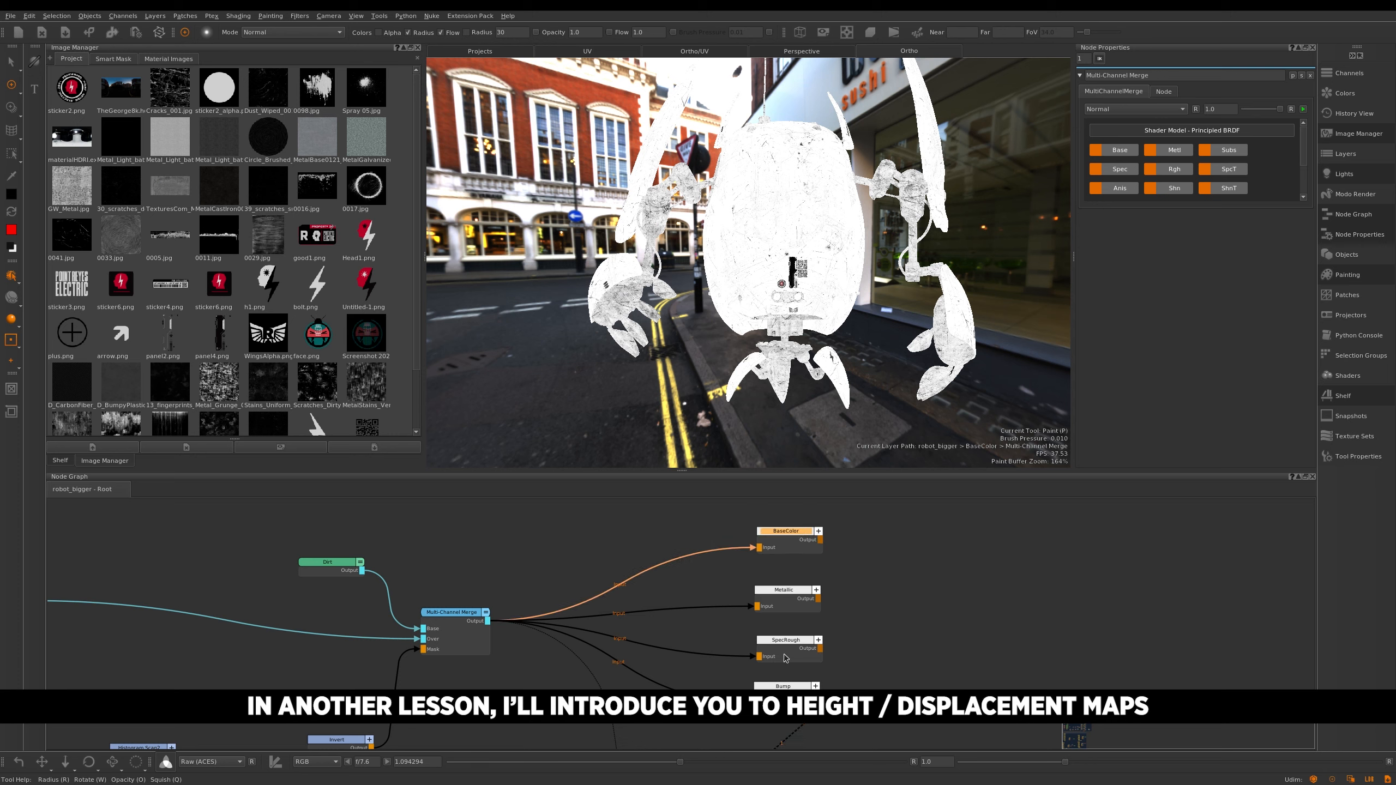
drag(802, 595, 802, 587)
drag(796, 643, 795, 638)
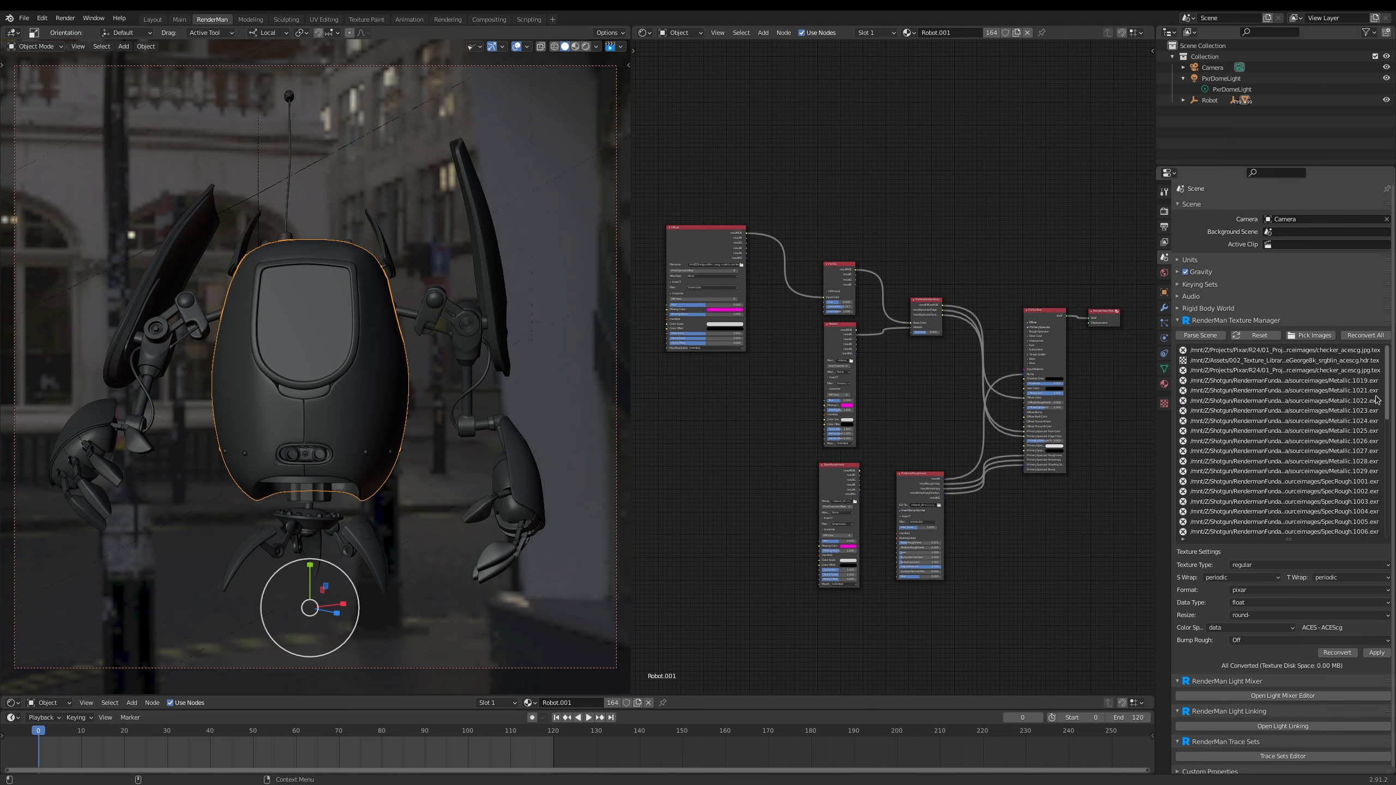
Begin picking images for the RenderMan Texture Manager and look through the texture files in the sourceimages folder.
mouse_move(1369, 505)
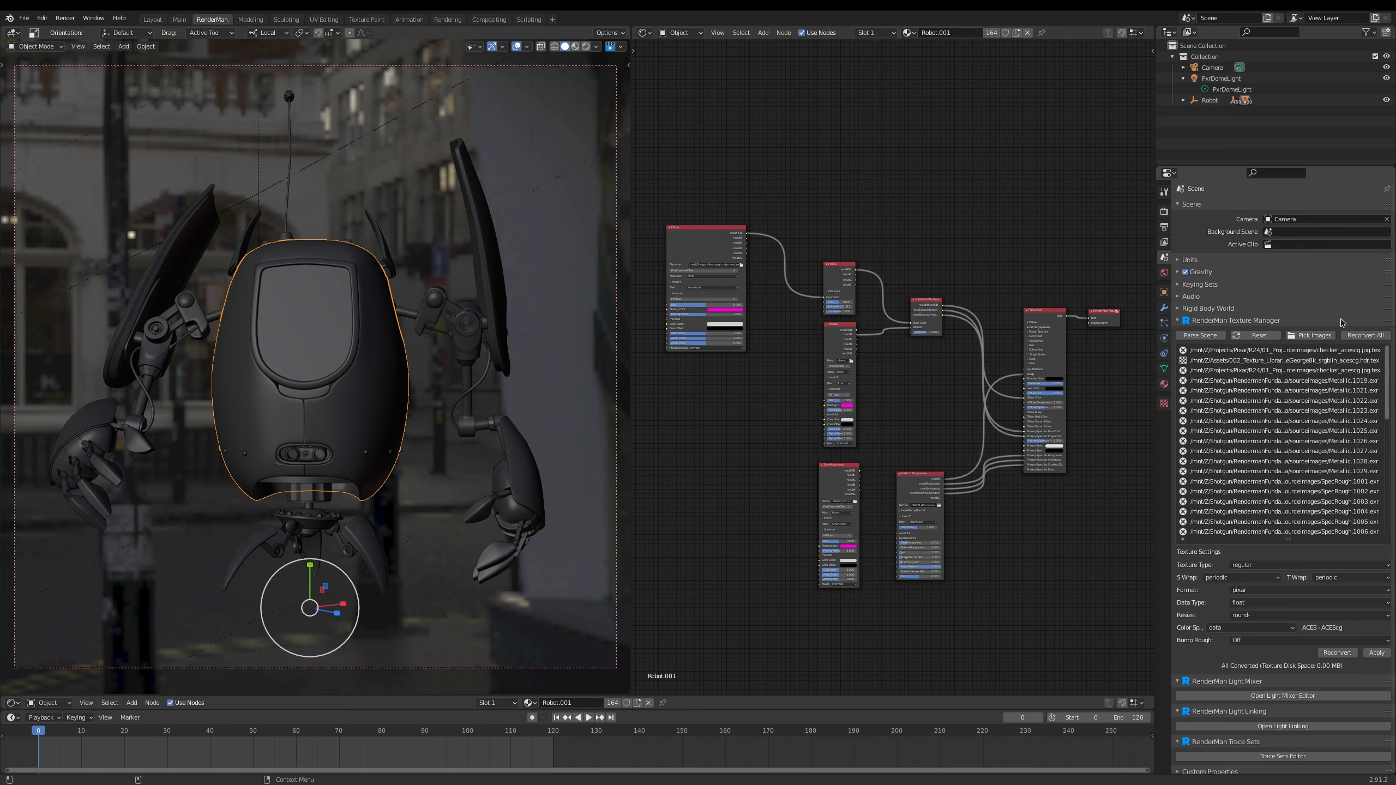
click(1324, 337)
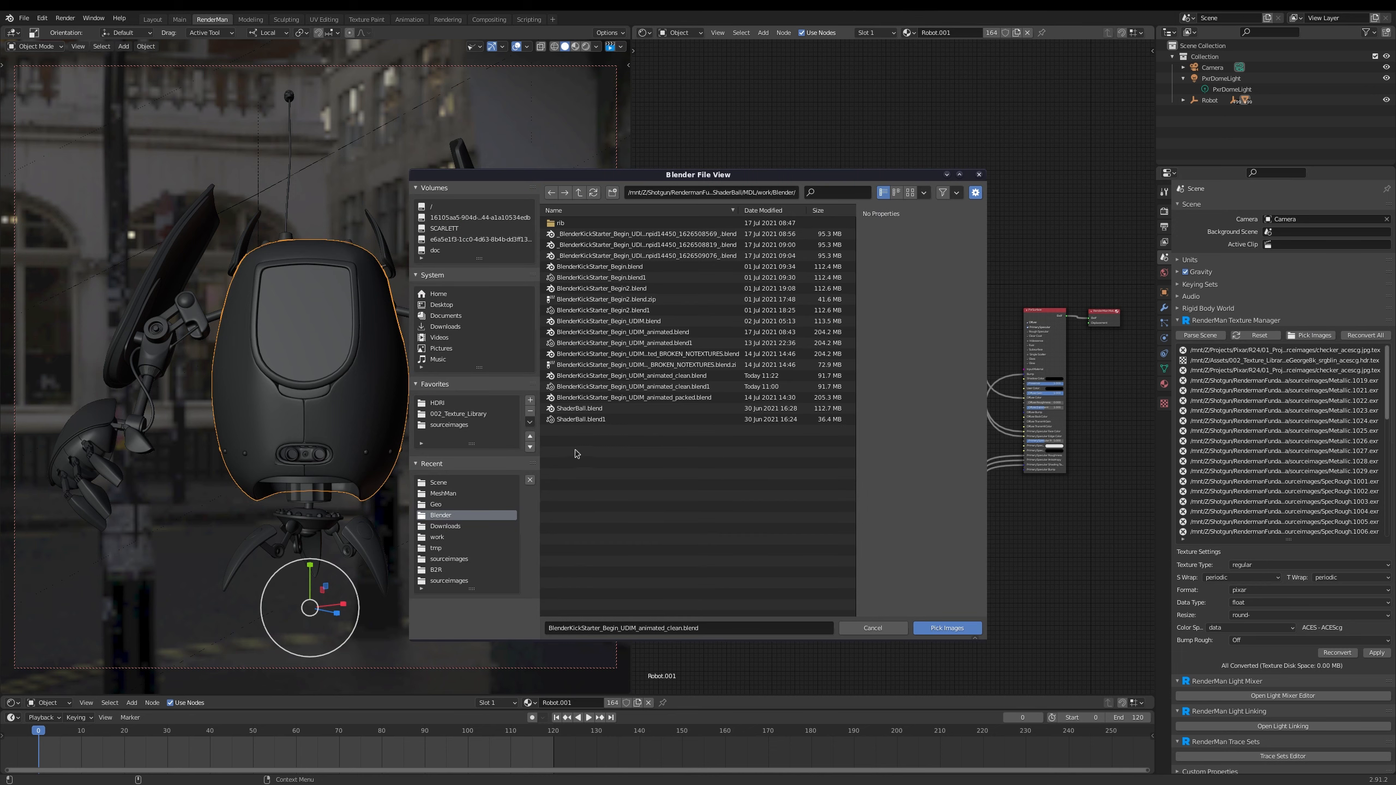
click(462, 427)
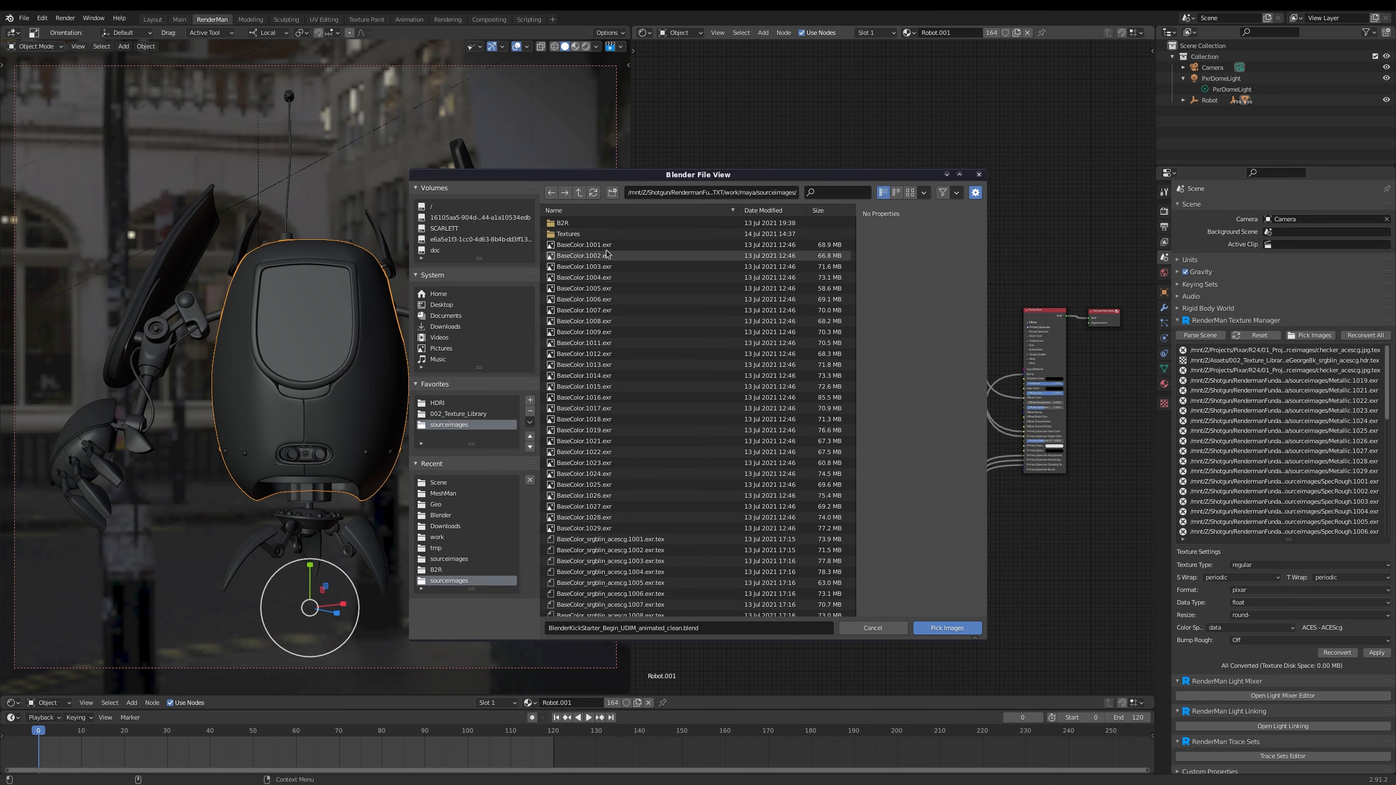
scroll(718, 400, down, 15)
scroll(719, 400, down, 20)
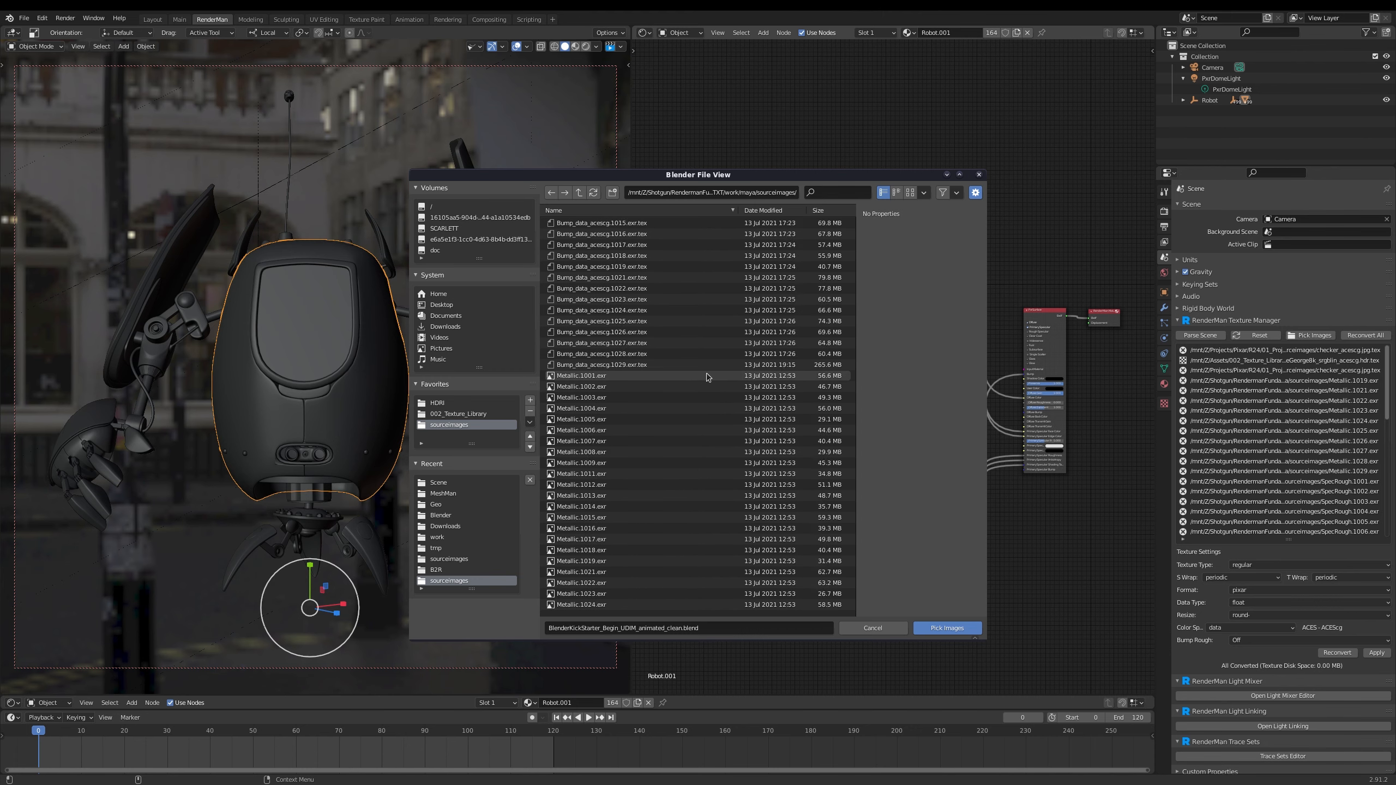
scroll(628, 241, down, 20)
scroll(647, 524, up, 20)
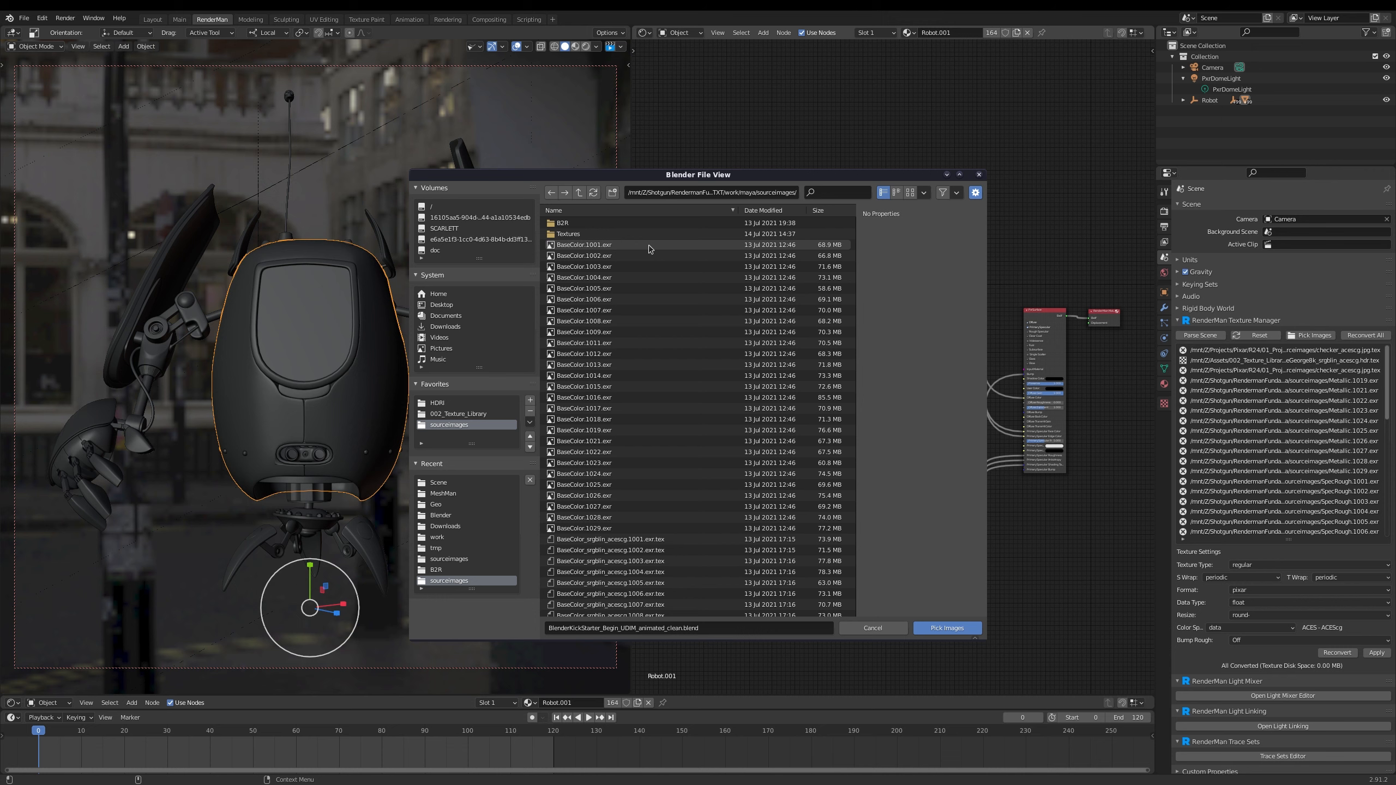
Look through the Bump files in the B2R subfolder without picking any, and view the Texture Manager's Bump Rough options.
click(589, 223)
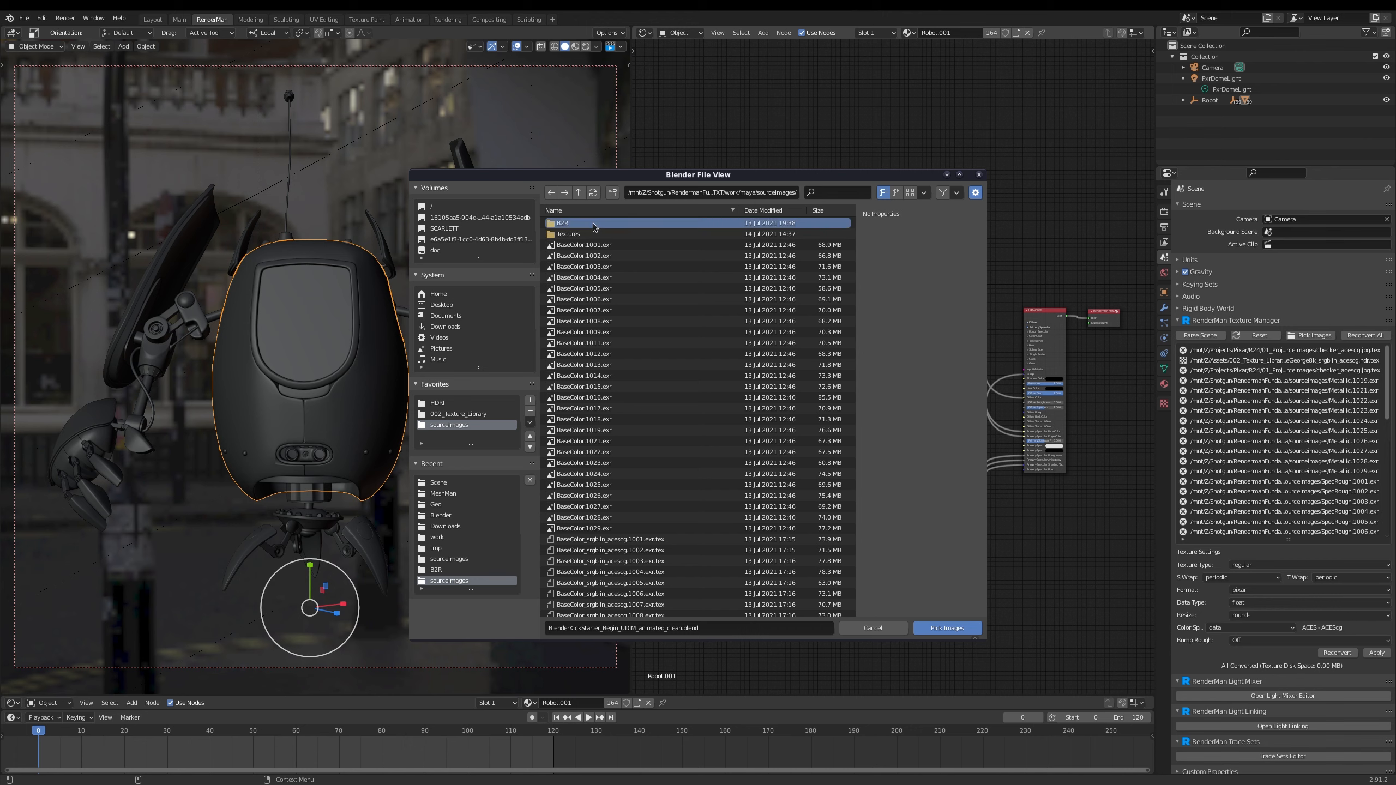
double_click(593, 223)
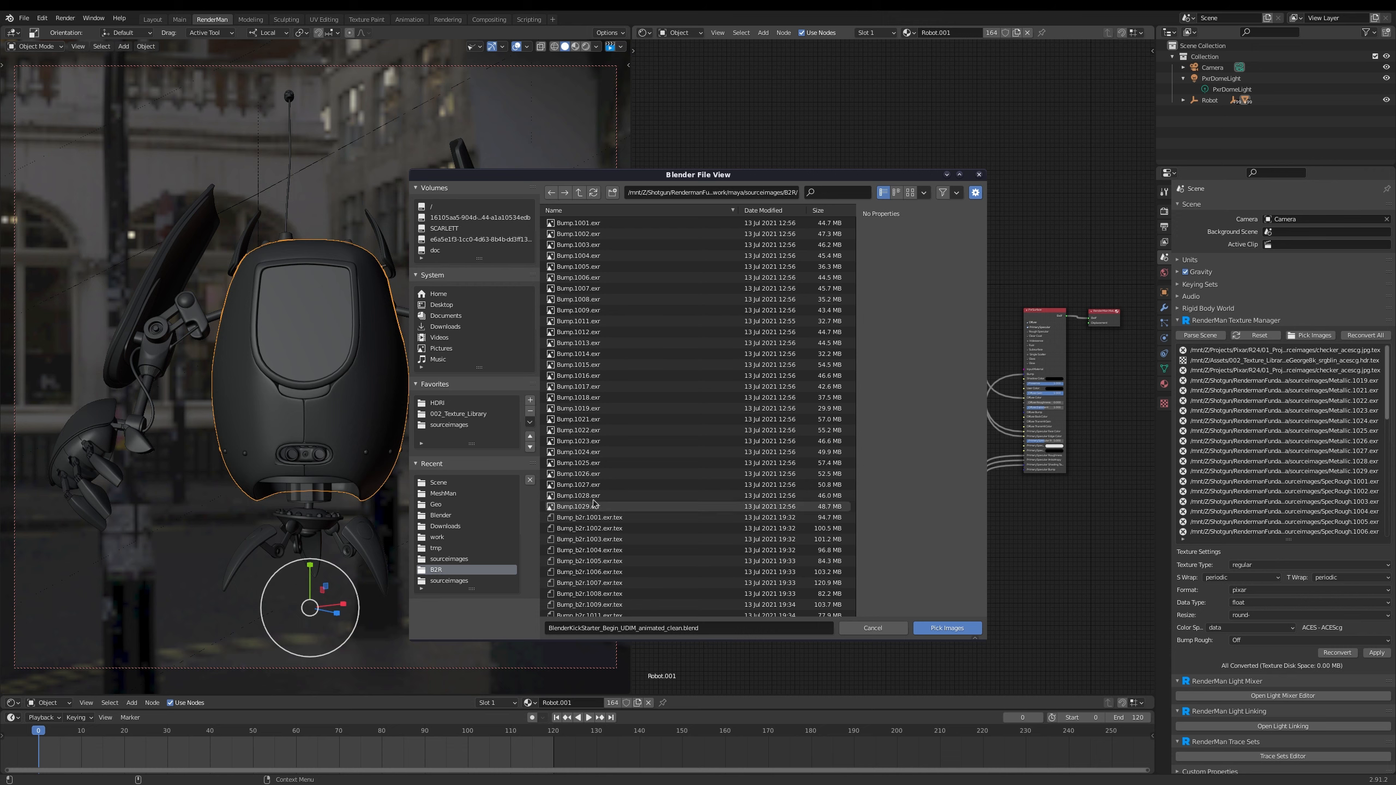
scroll(656, 501, down, 5)
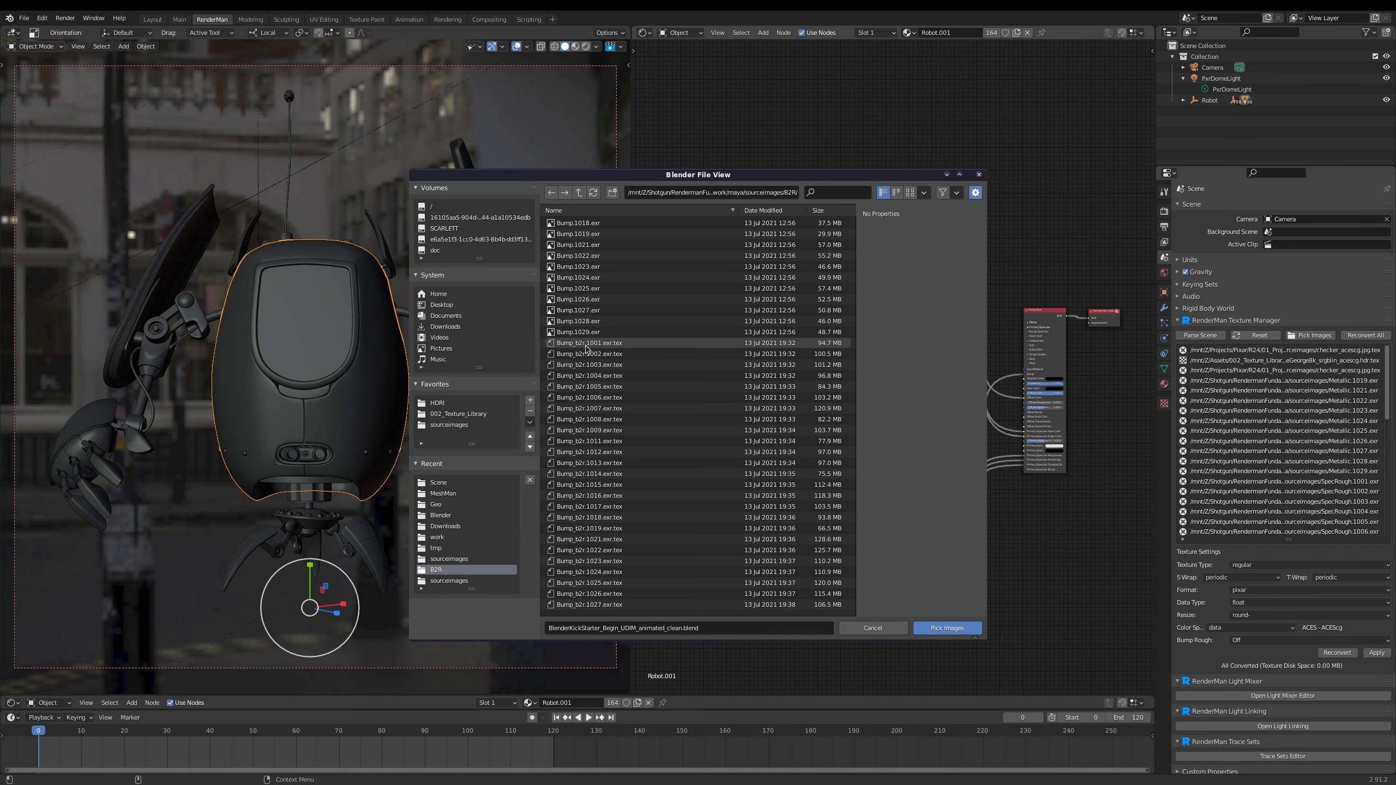
click(893, 629)
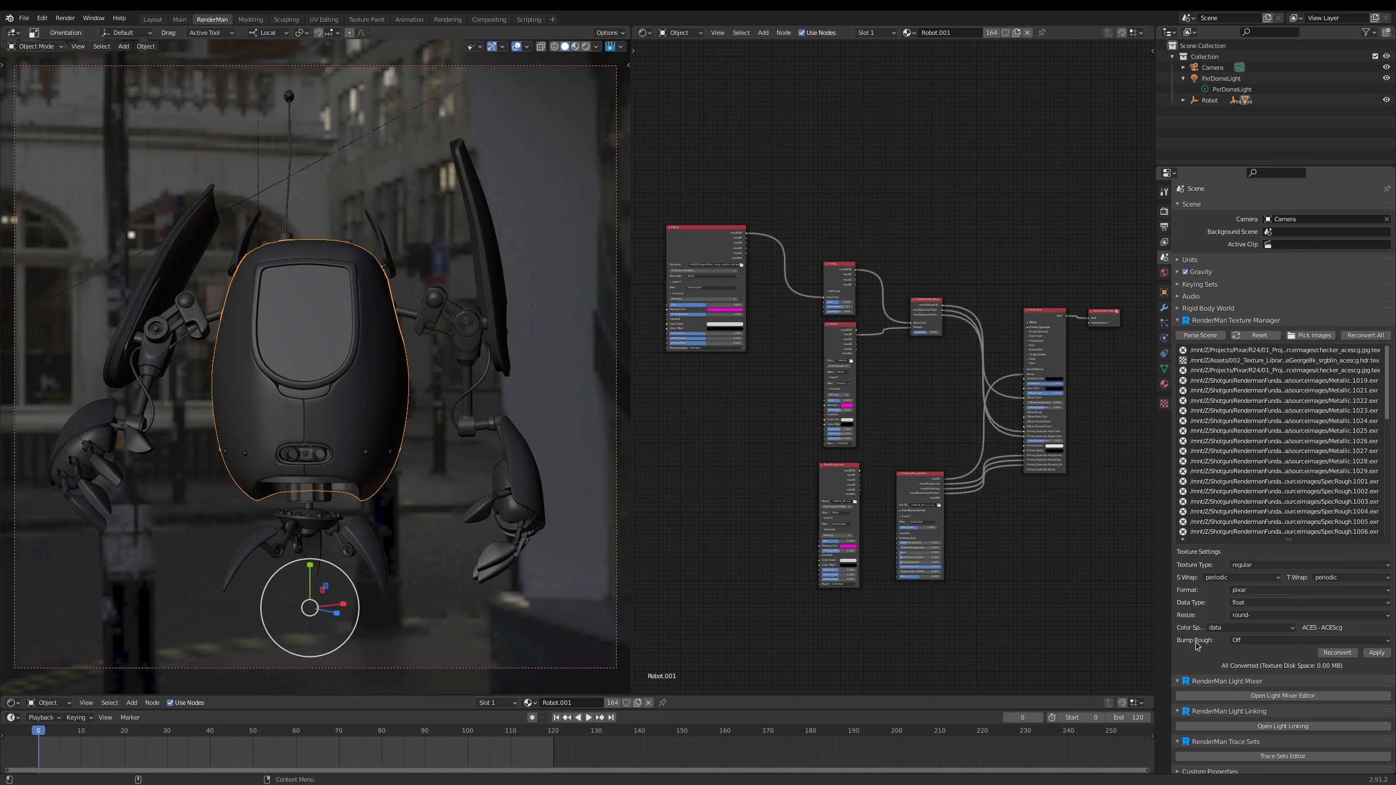
click(1240, 641)
click(1245, 640)
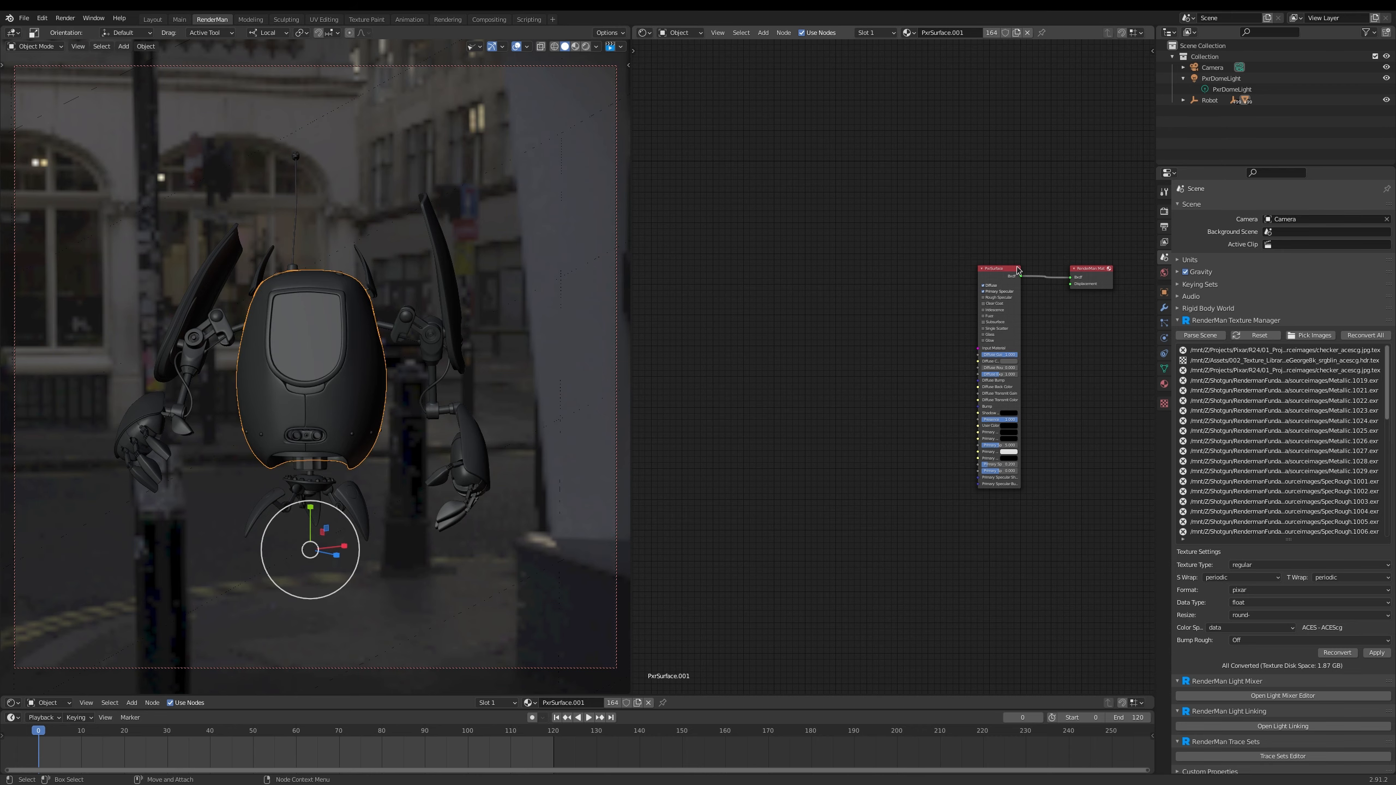
Display the RenderMan render settings and start the interactive render in the viewport.
click(1164, 211)
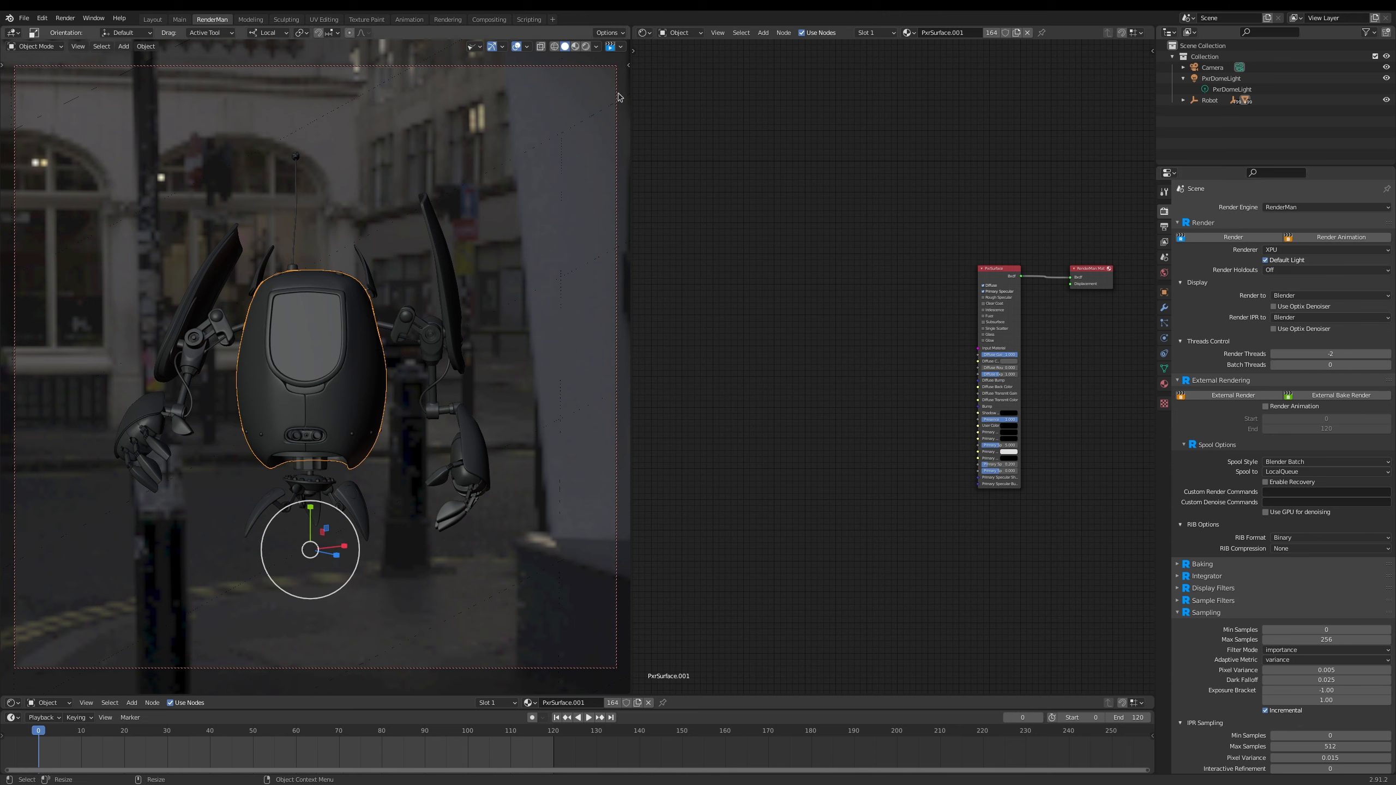
click(610, 47)
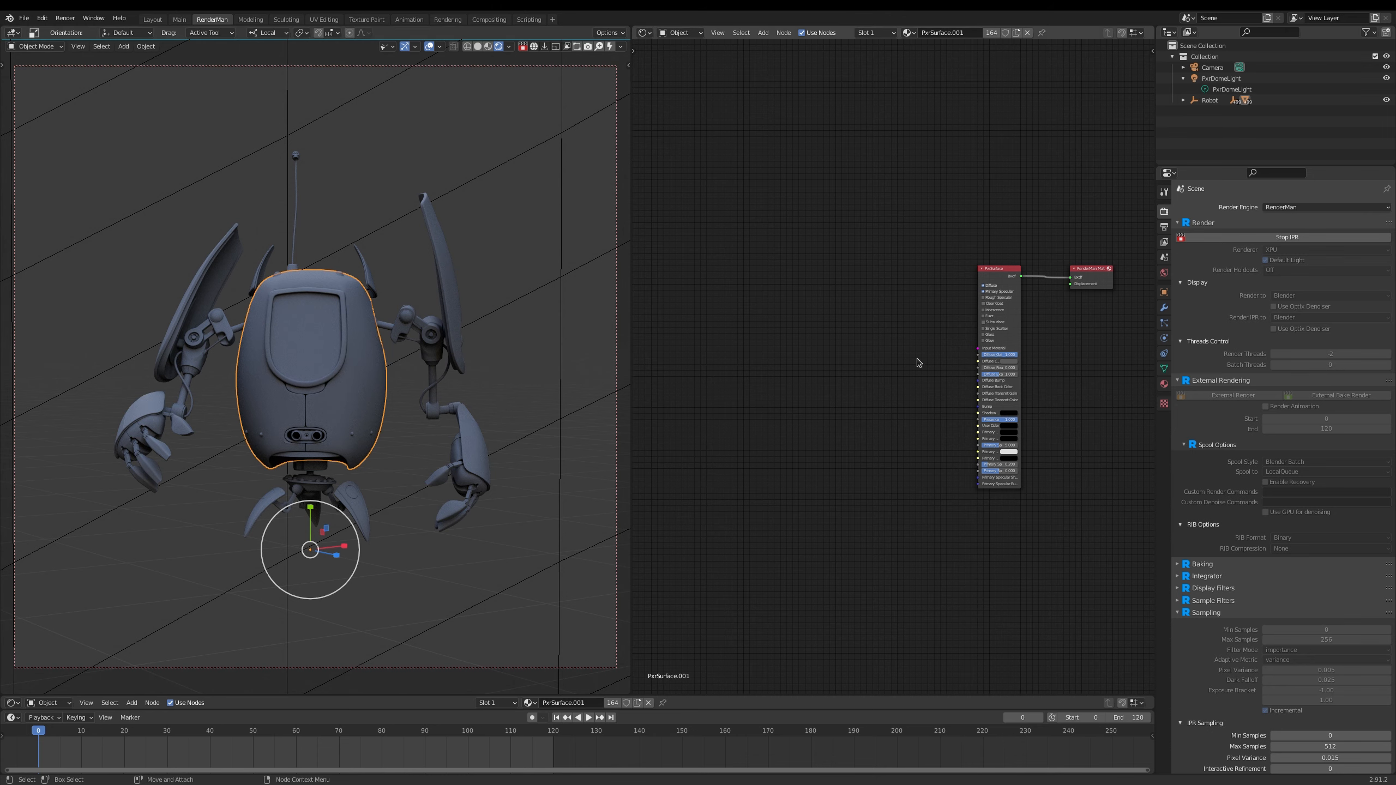
Add a PxrMetallicWorkflow node to the material, ahead of the PxrSurface node.
ctrl+middle_drag(910, 303, 800, 372)
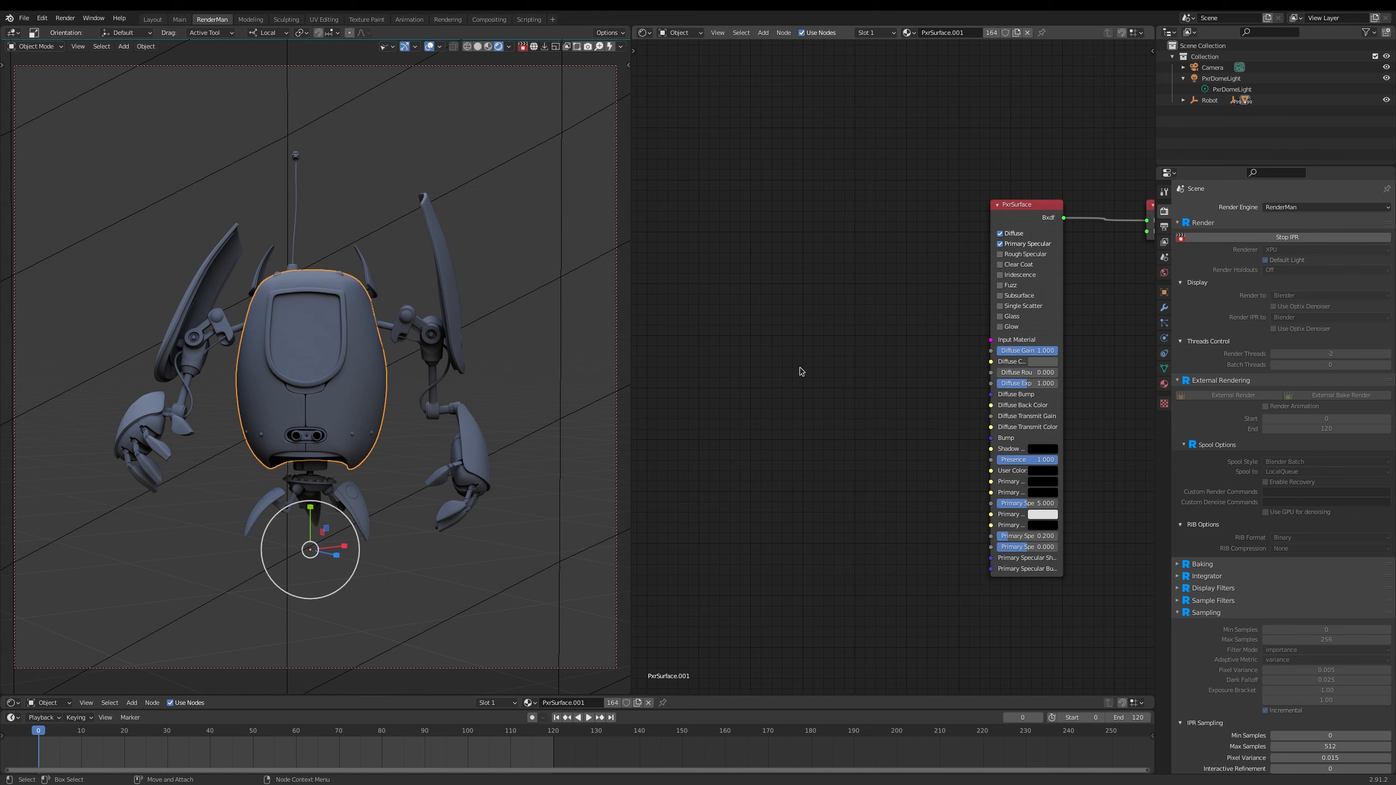
key(shift+a)
text(sP)
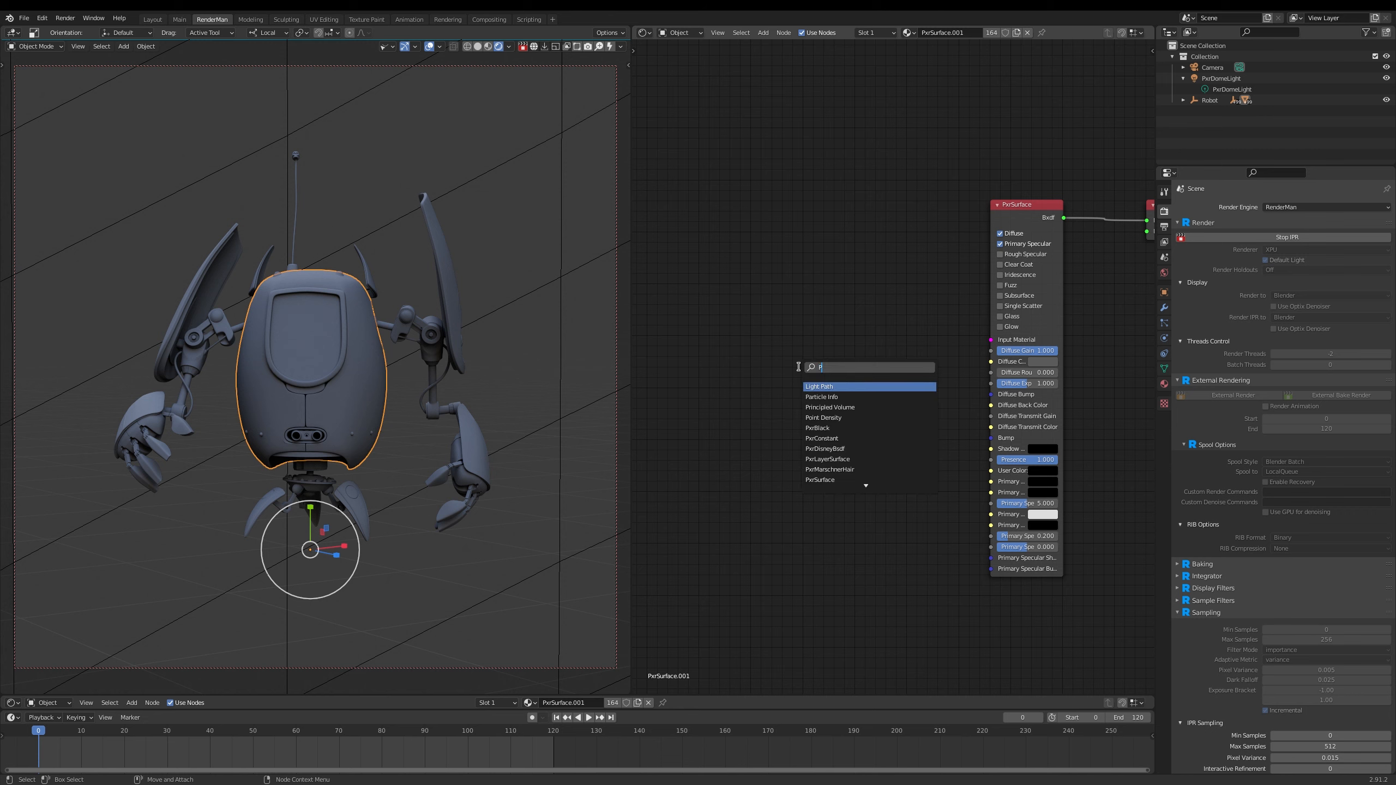
text(XRMET)
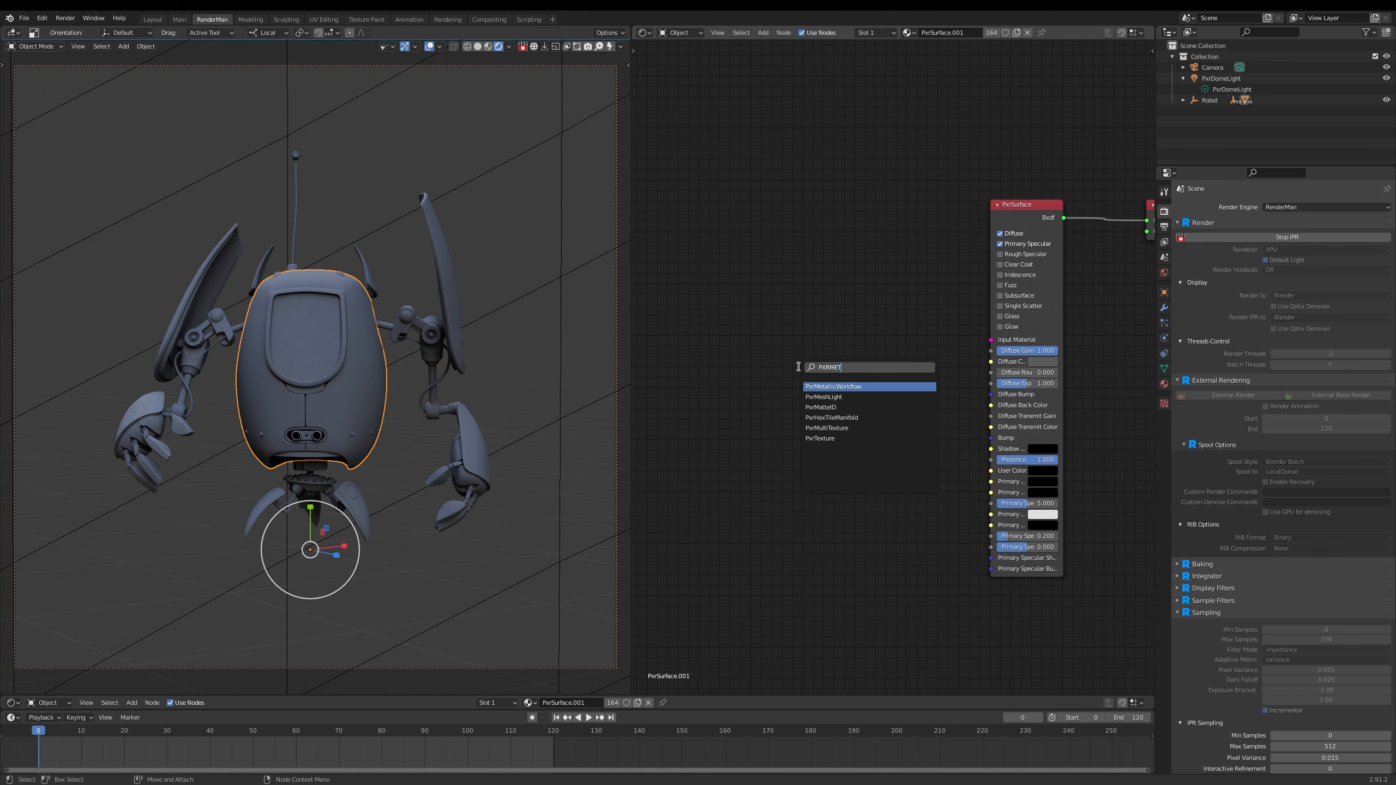
click(828, 387)
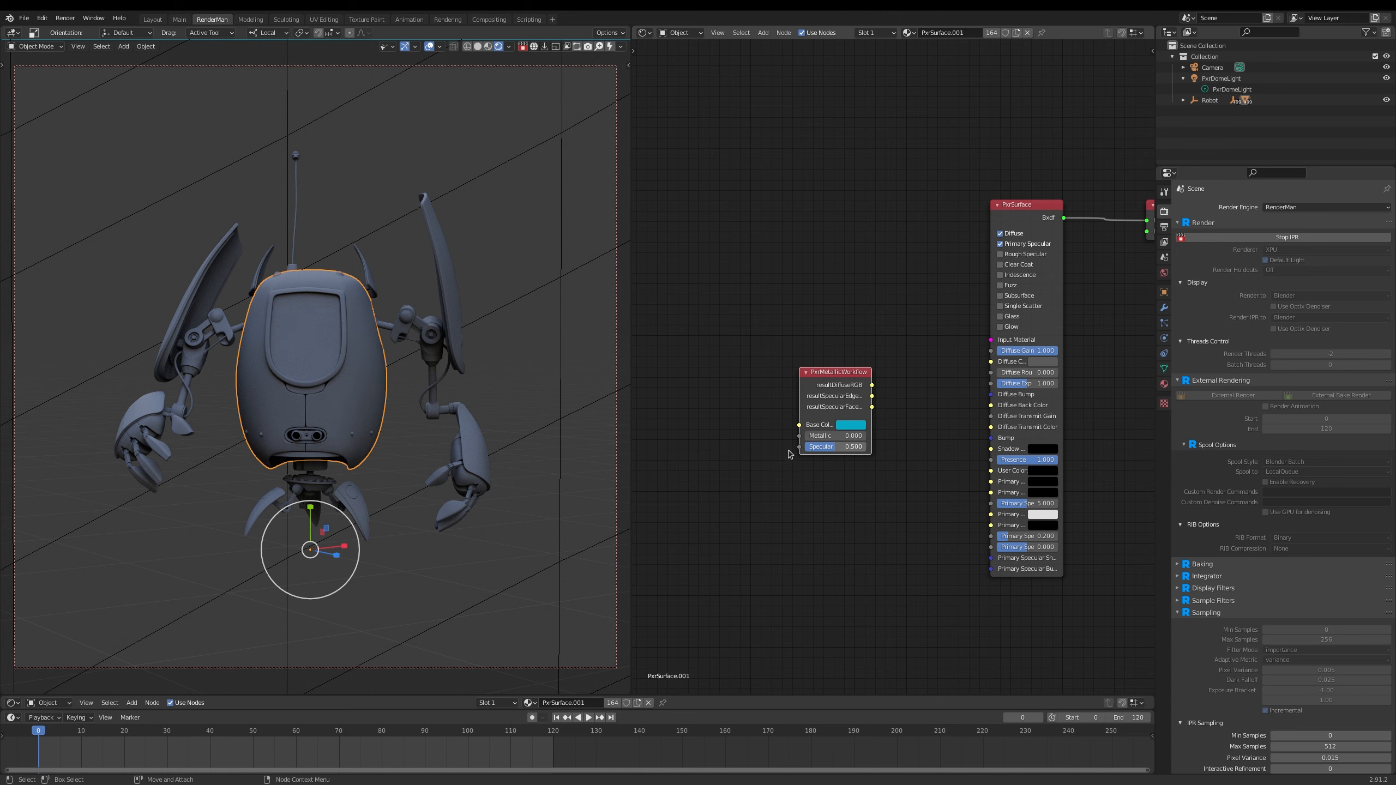
Add a PxrTexture node and place it ahead of the PxrMetallicWorkflow node.
click(703, 375)
key(Tab)
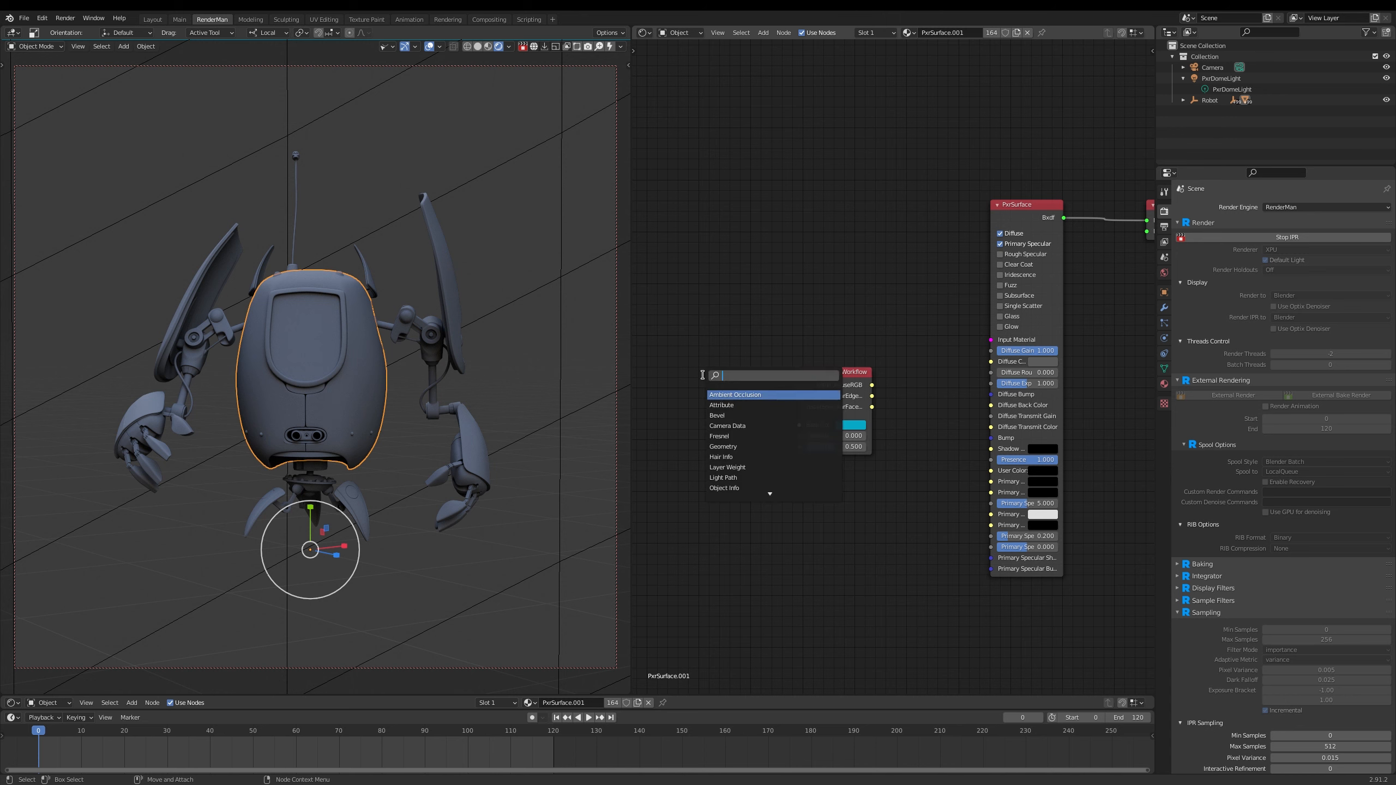
text(PXRTE)
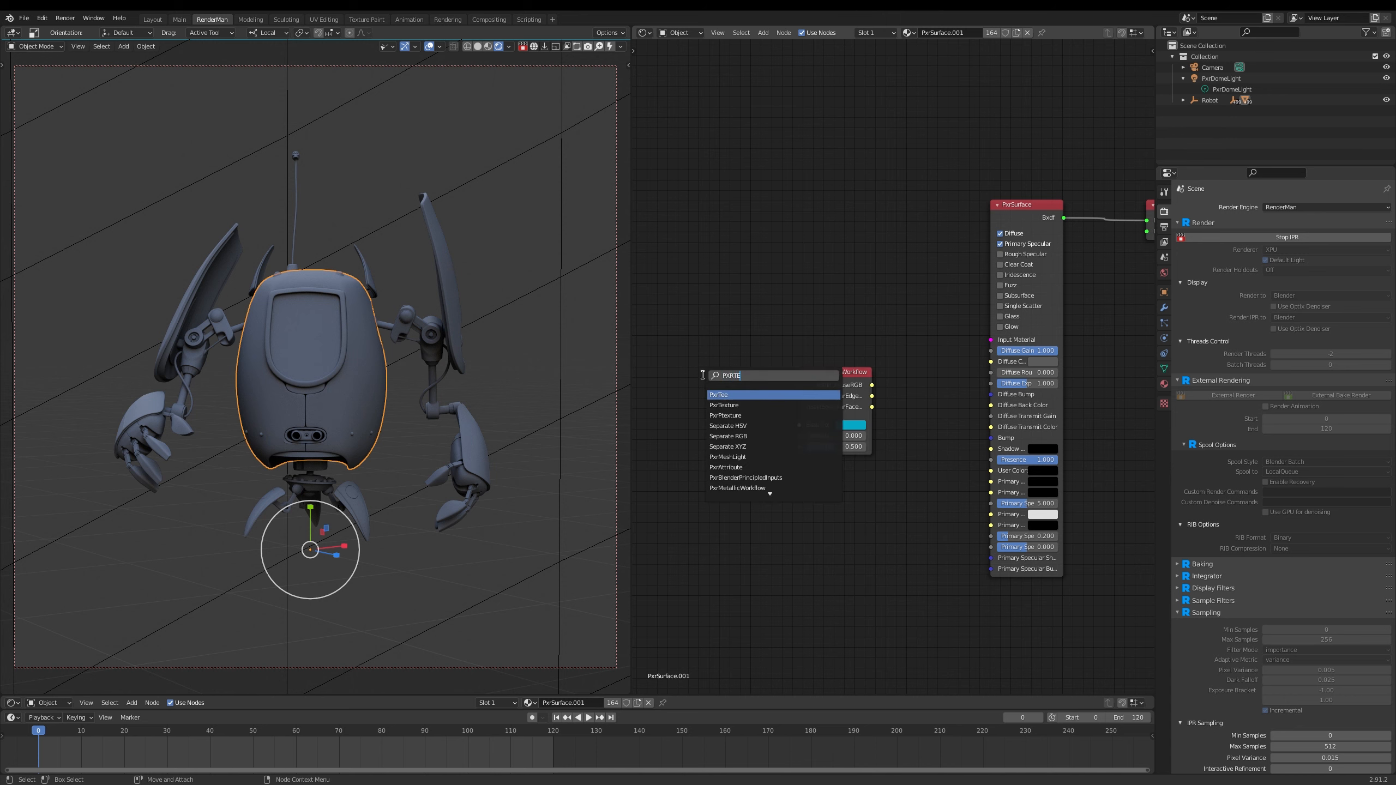
key(Down)
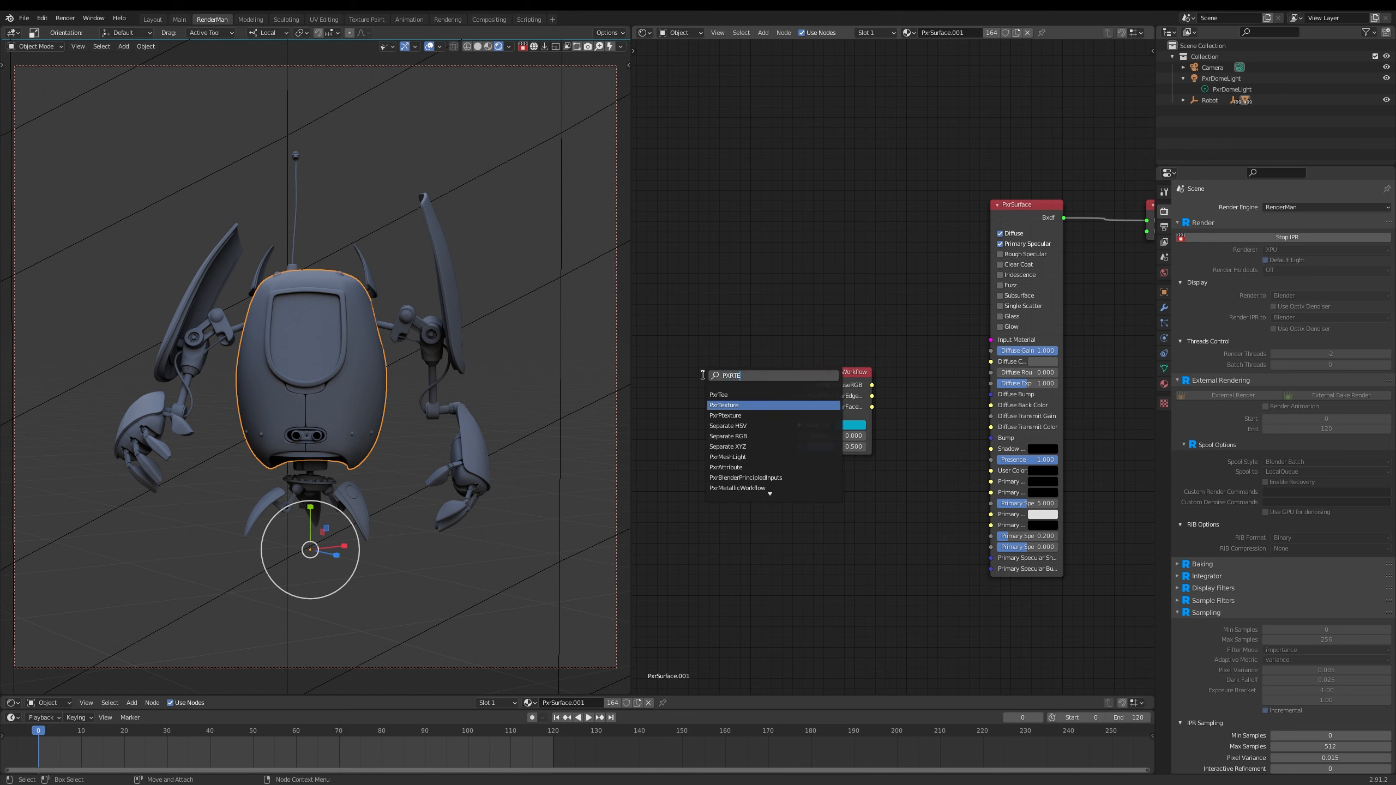
key(Return)
click(704, 378)
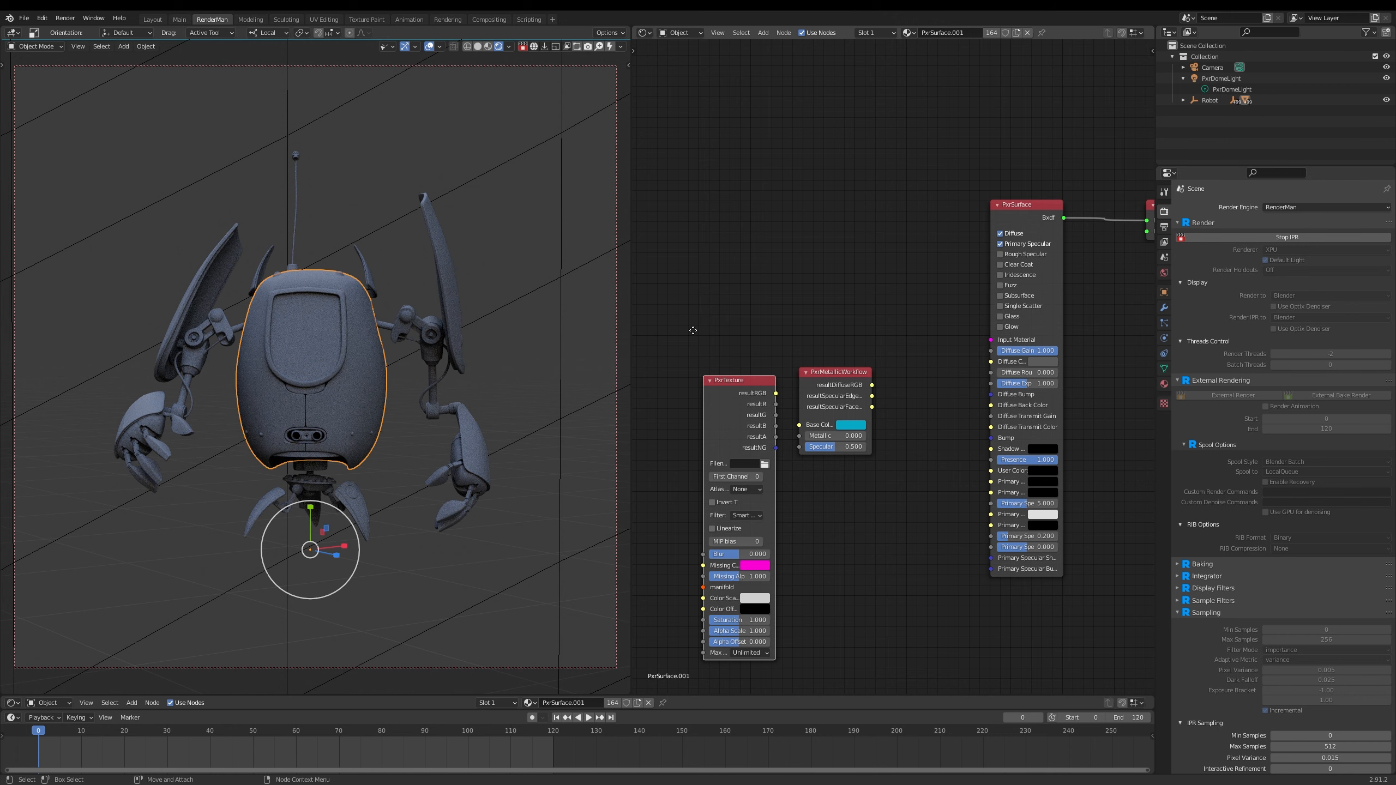
click(693, 329)
Connect PxrTexture's resultRGB to PxrMetallicWorkflow's Base Color, and resultDiffuseRGB to PxrSurface's Diffuse Color.
drag(737, 341, 800, 425)
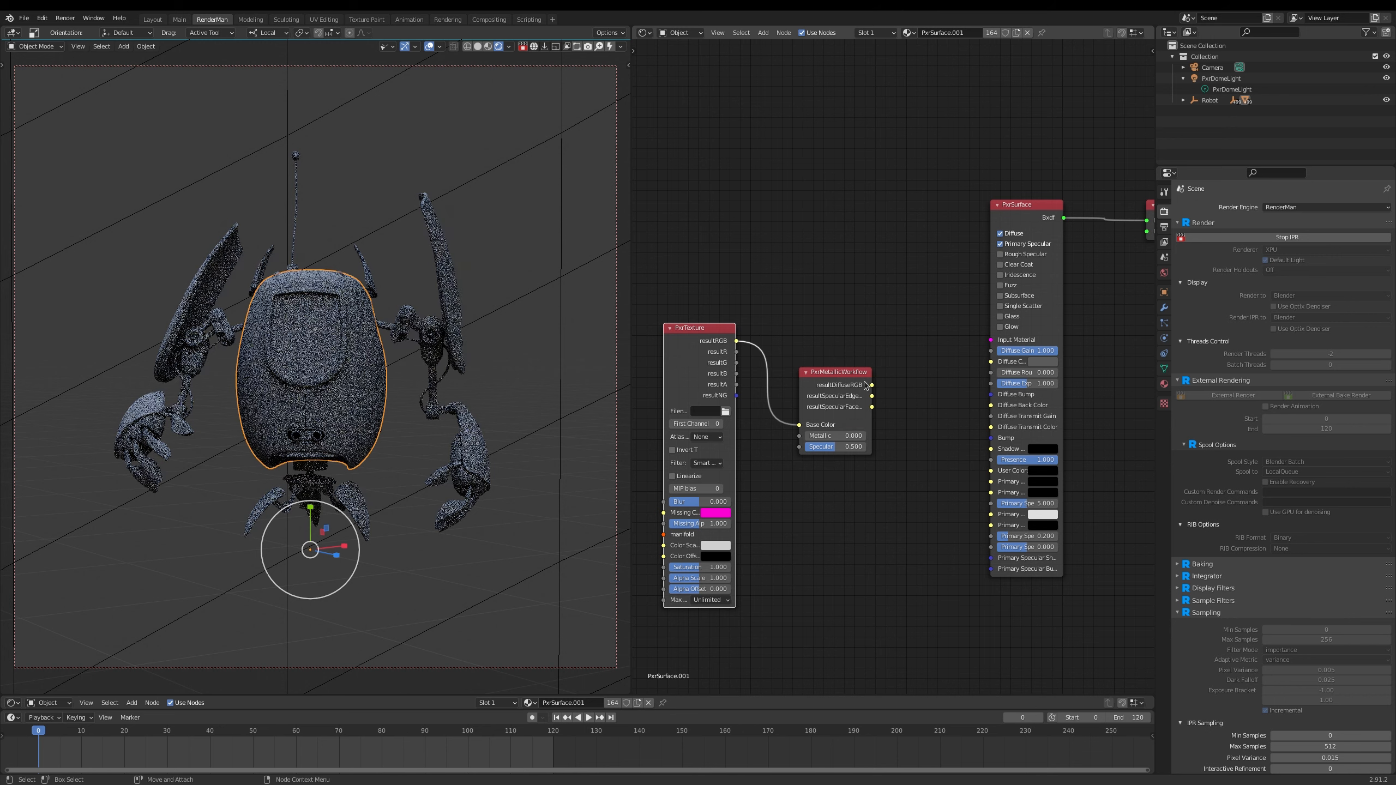
drag(872, 386, 993, 363)
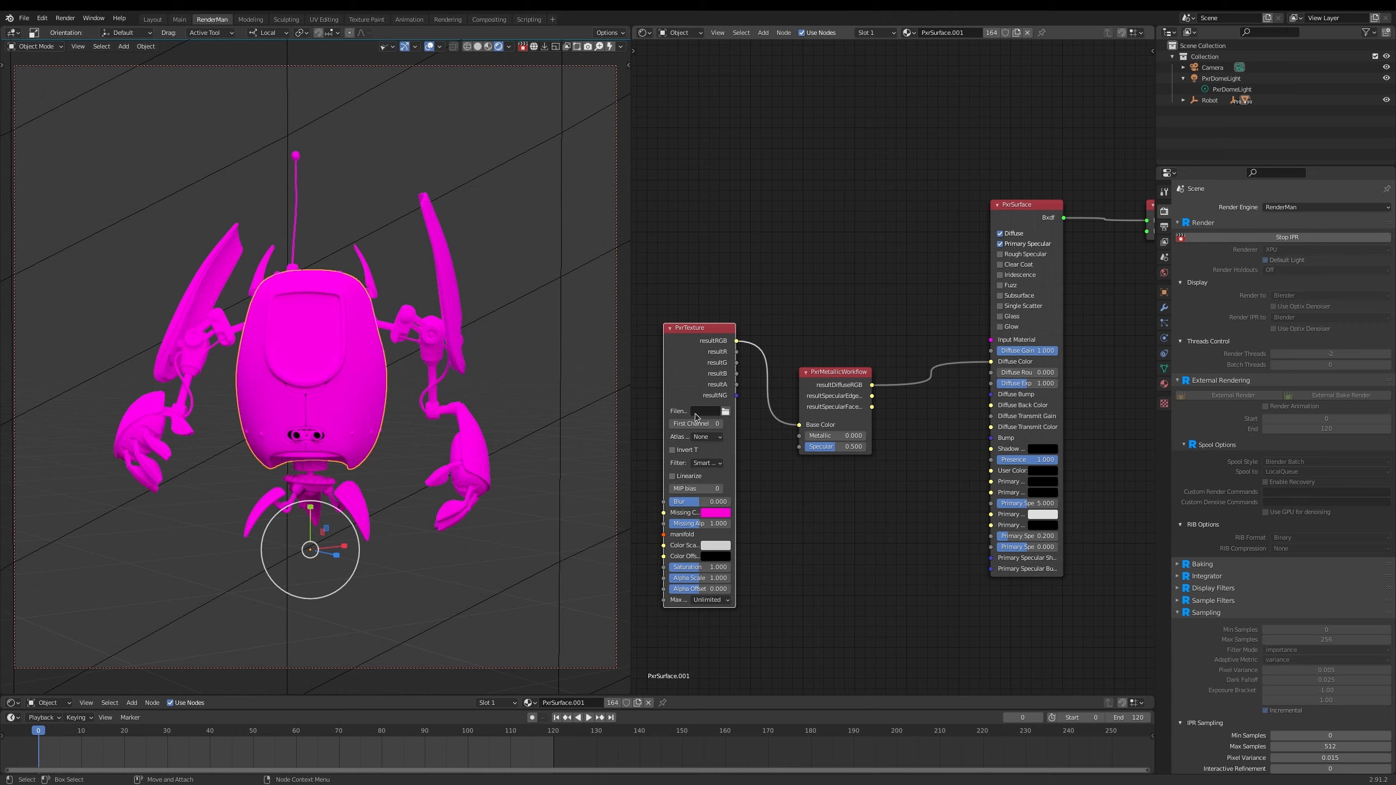
Load BaseColor.1001.exr from the sourceimages folder as the PxrTexture node's image file.
click(725, 411)
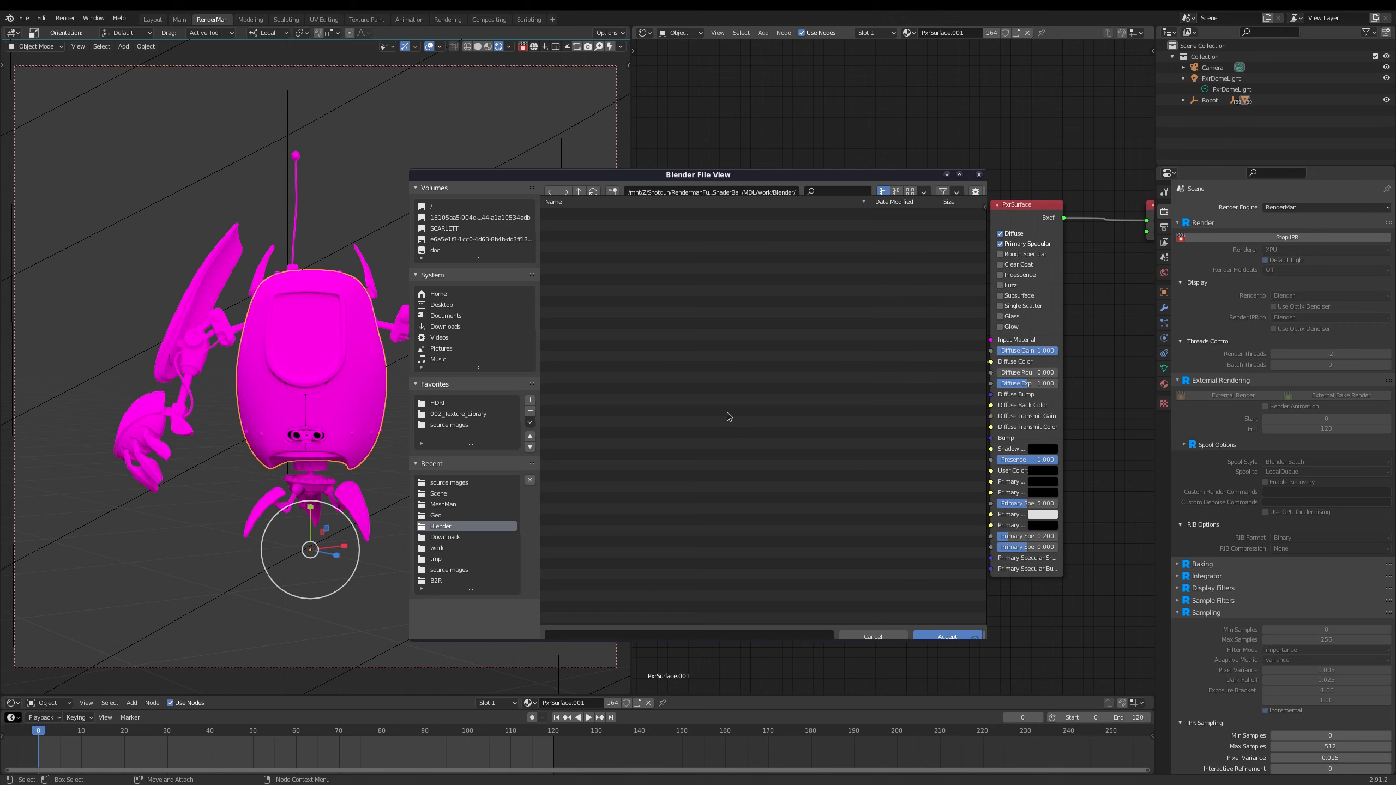
click(452, 426)
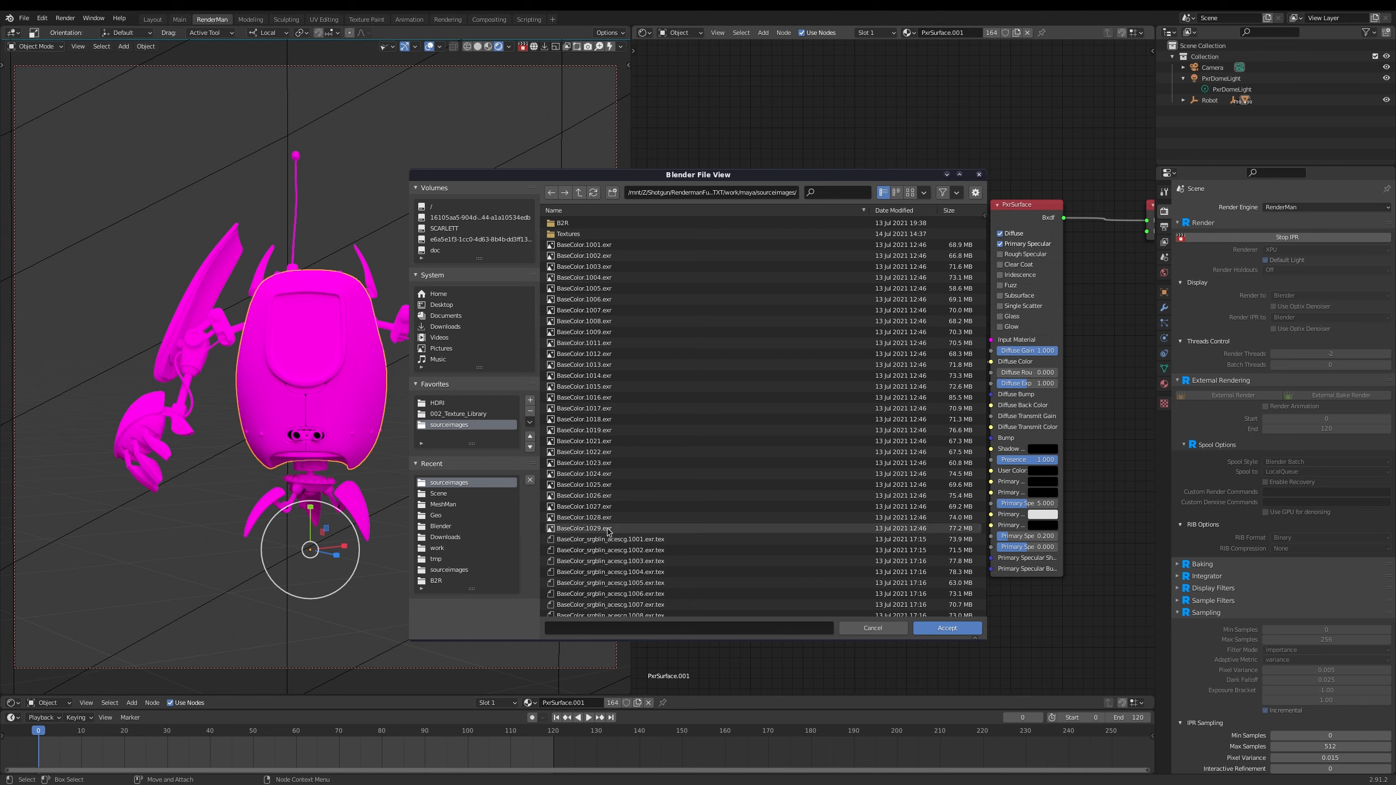
click(608, 246)
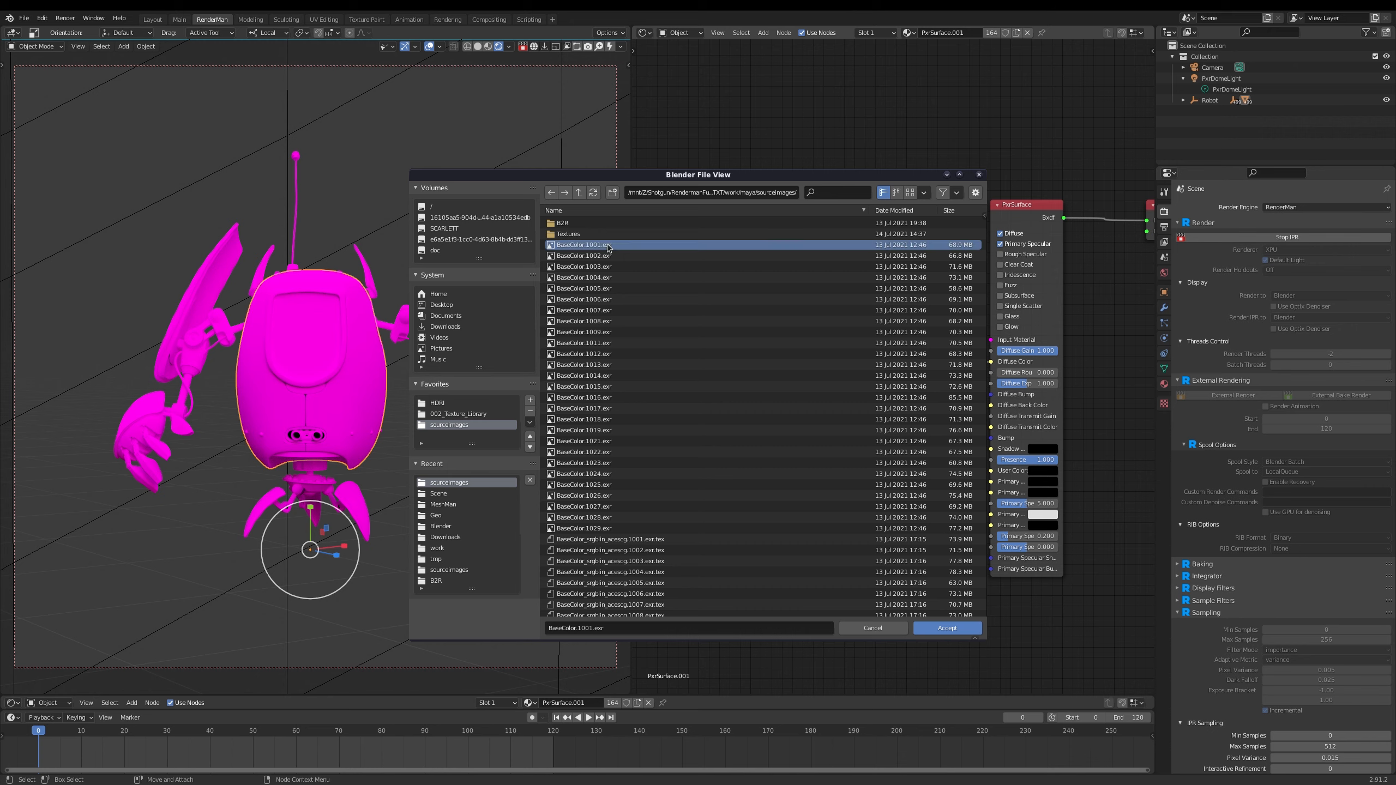
click(948, 629)
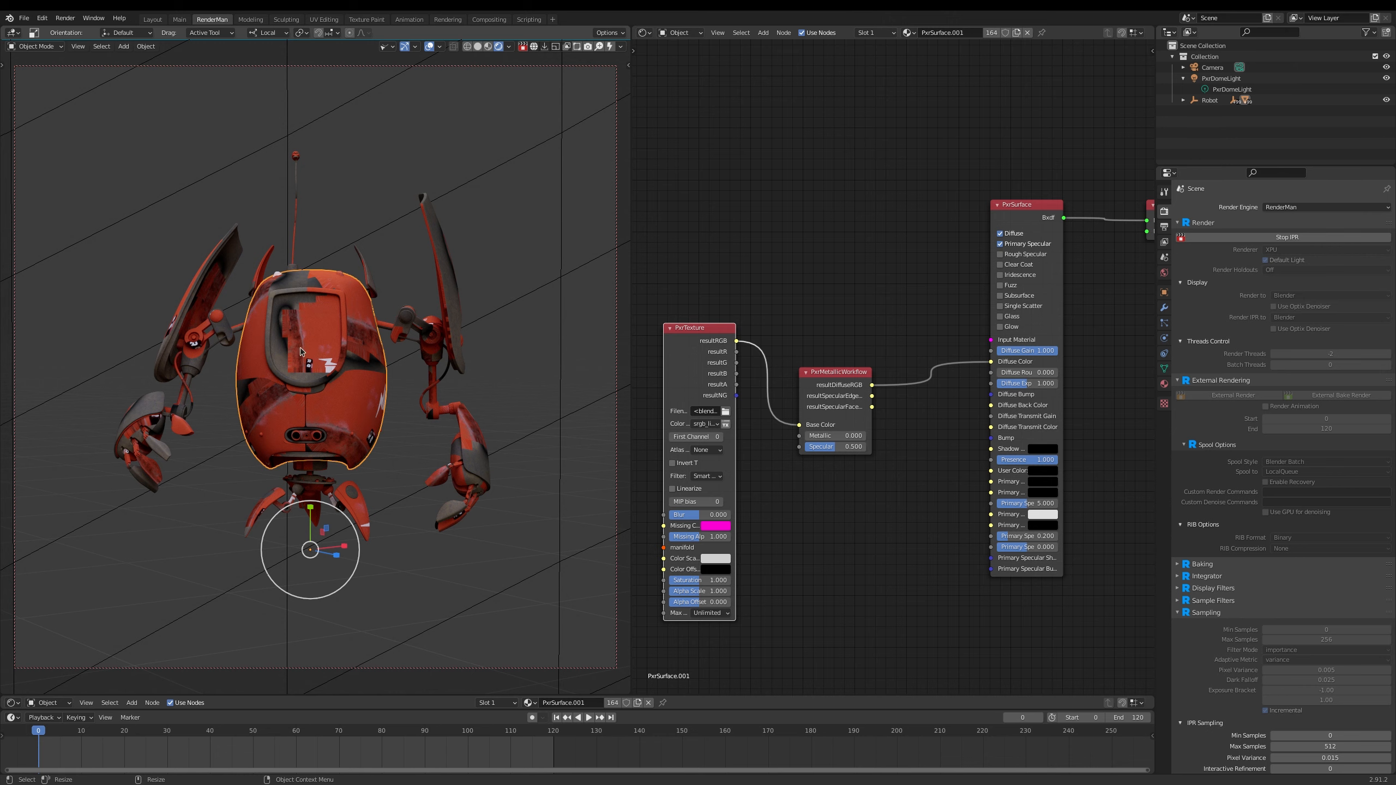
Widen the PxrTexture node and replace the tile number 1001 in its filename with the <udim> token.
middle_drag(795, 505, 932, 438)
drag(801, 384, 686, 390)
alt+right_drag(882, 385, 931, 403)
alt+middle_drag(930, 405, 1014, 393)
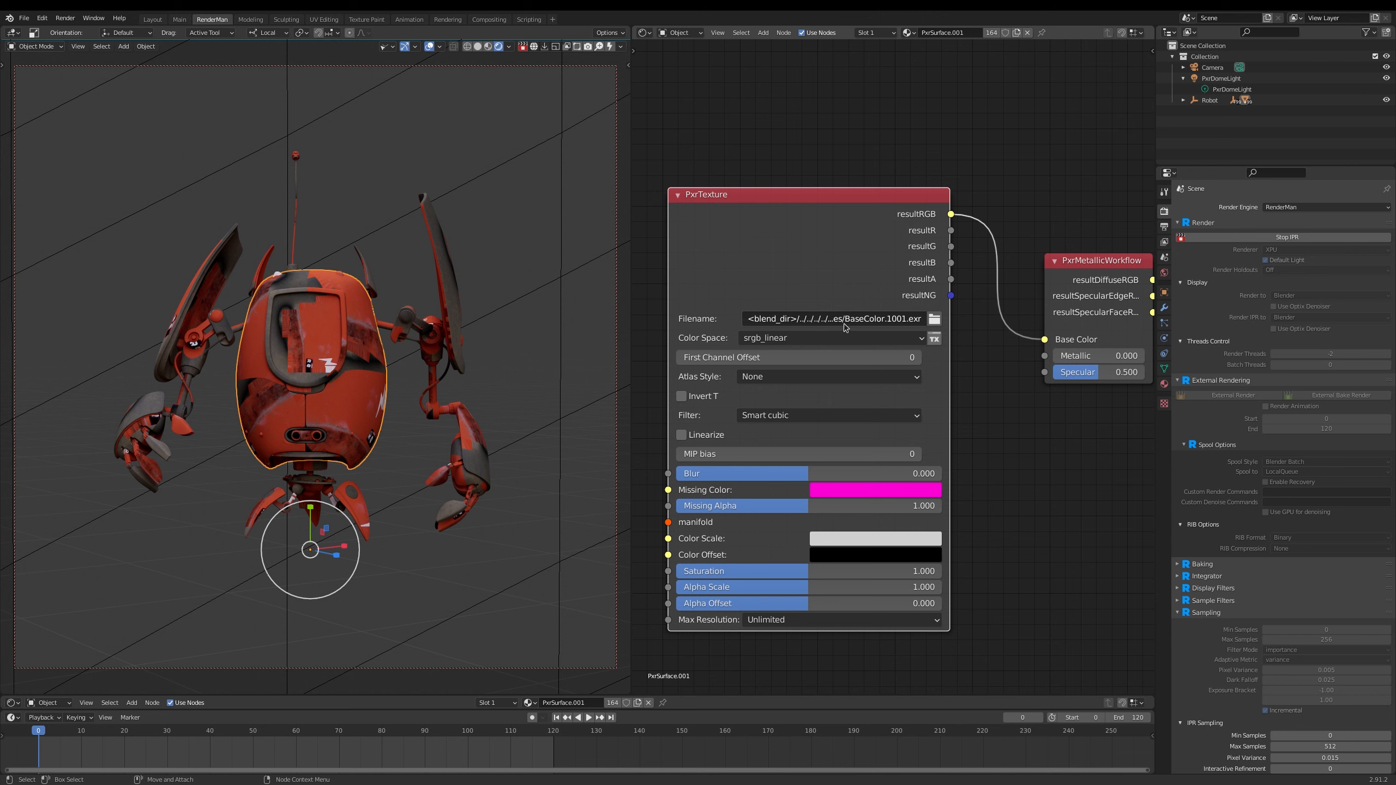
click(906, 323)
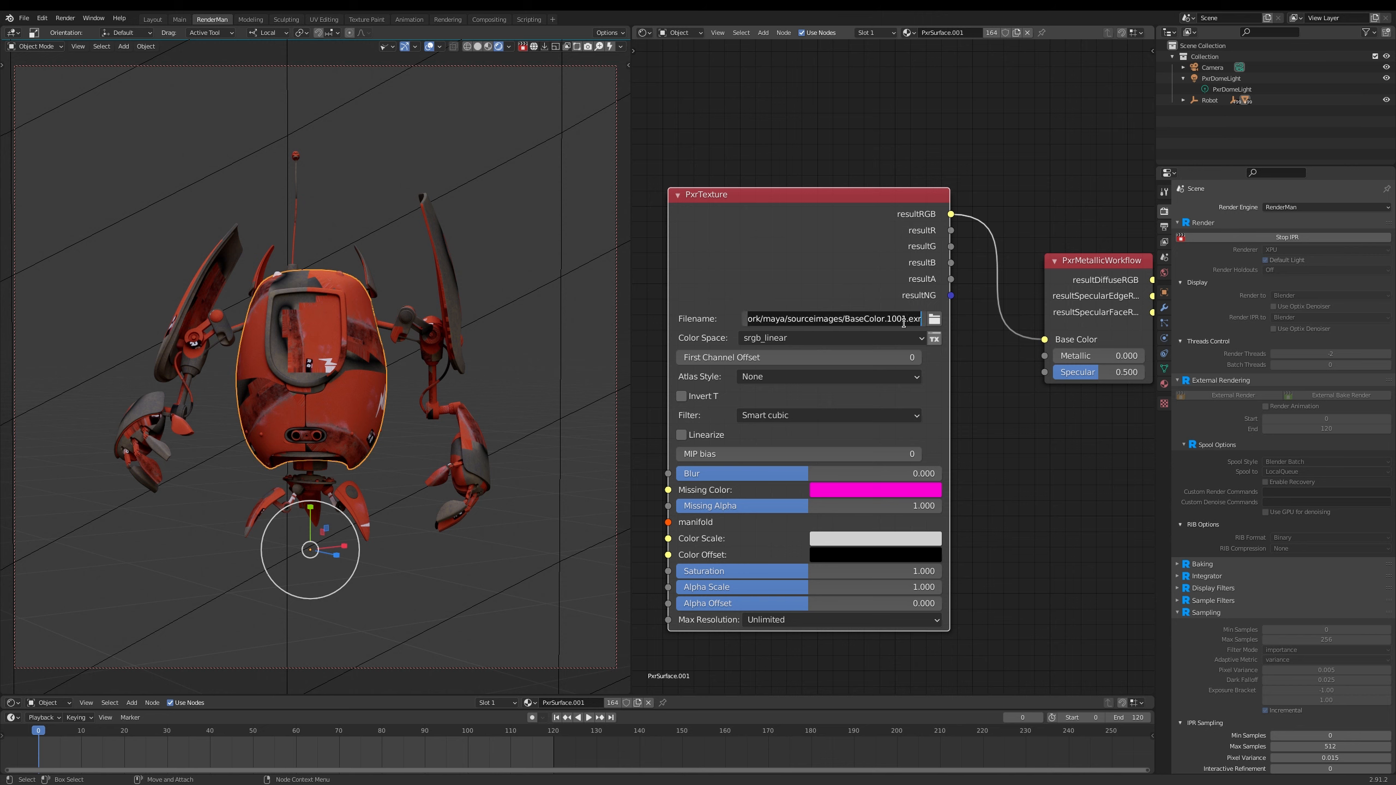
click(906, 319)
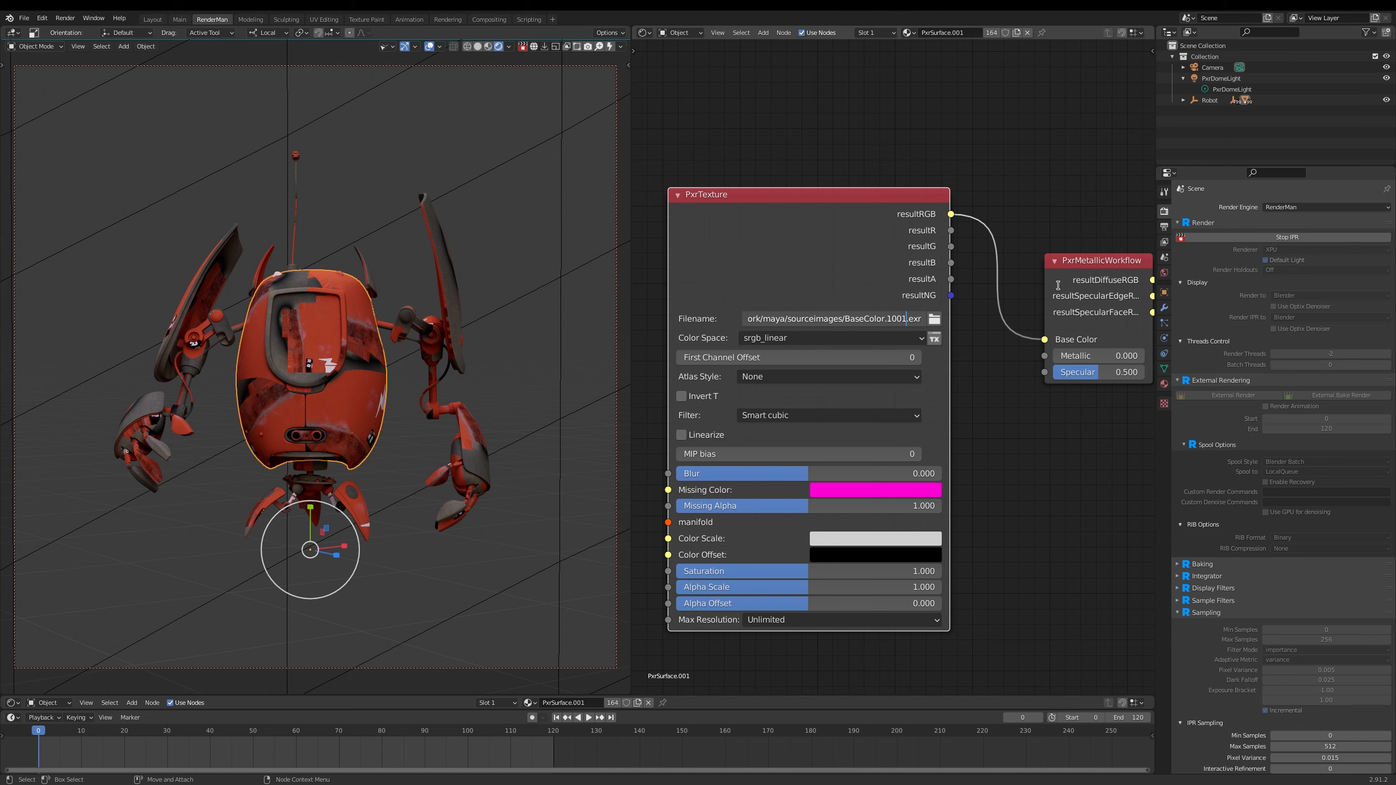
key(BackSpace)
key(BackSpace)
key(BackSpace)
key(BackSpace)
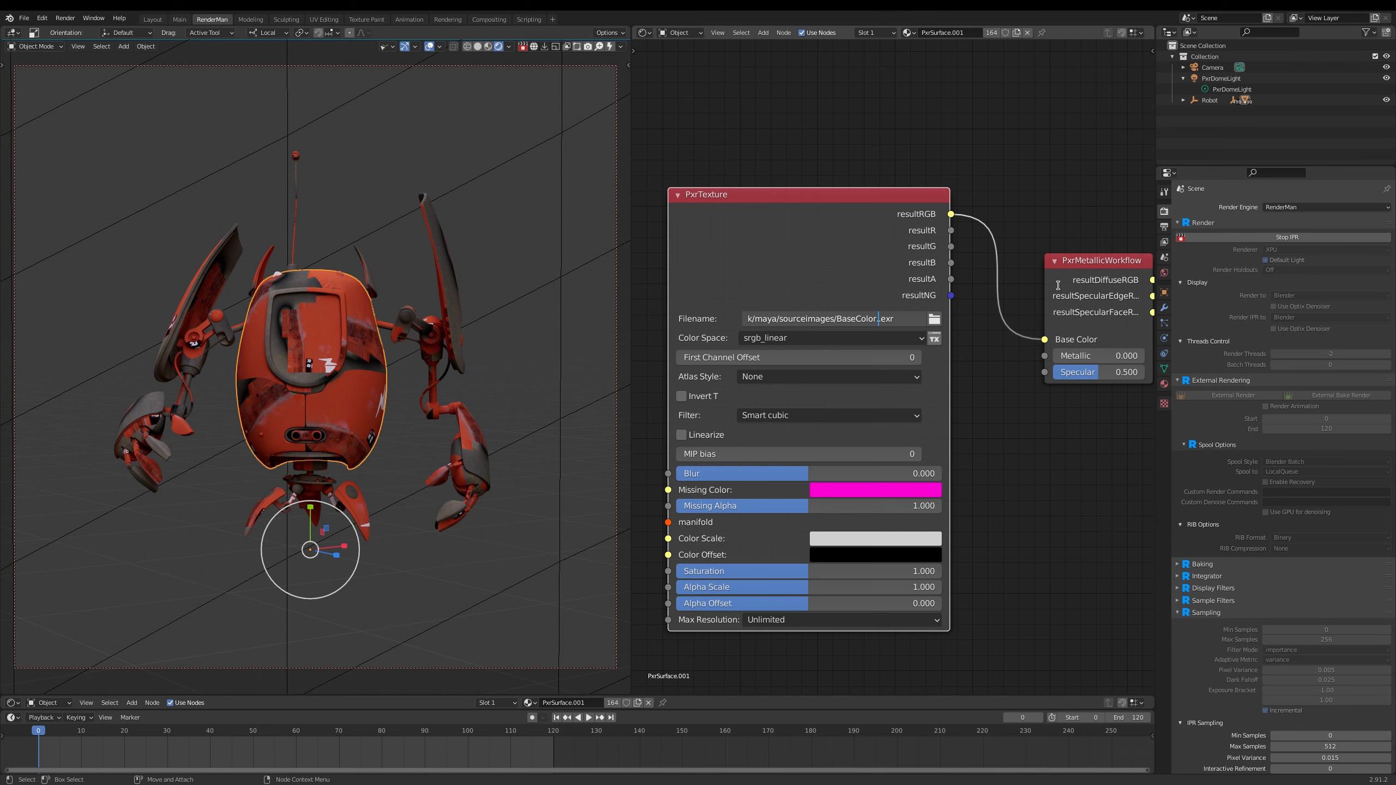
text(<udim>)
key(Return)
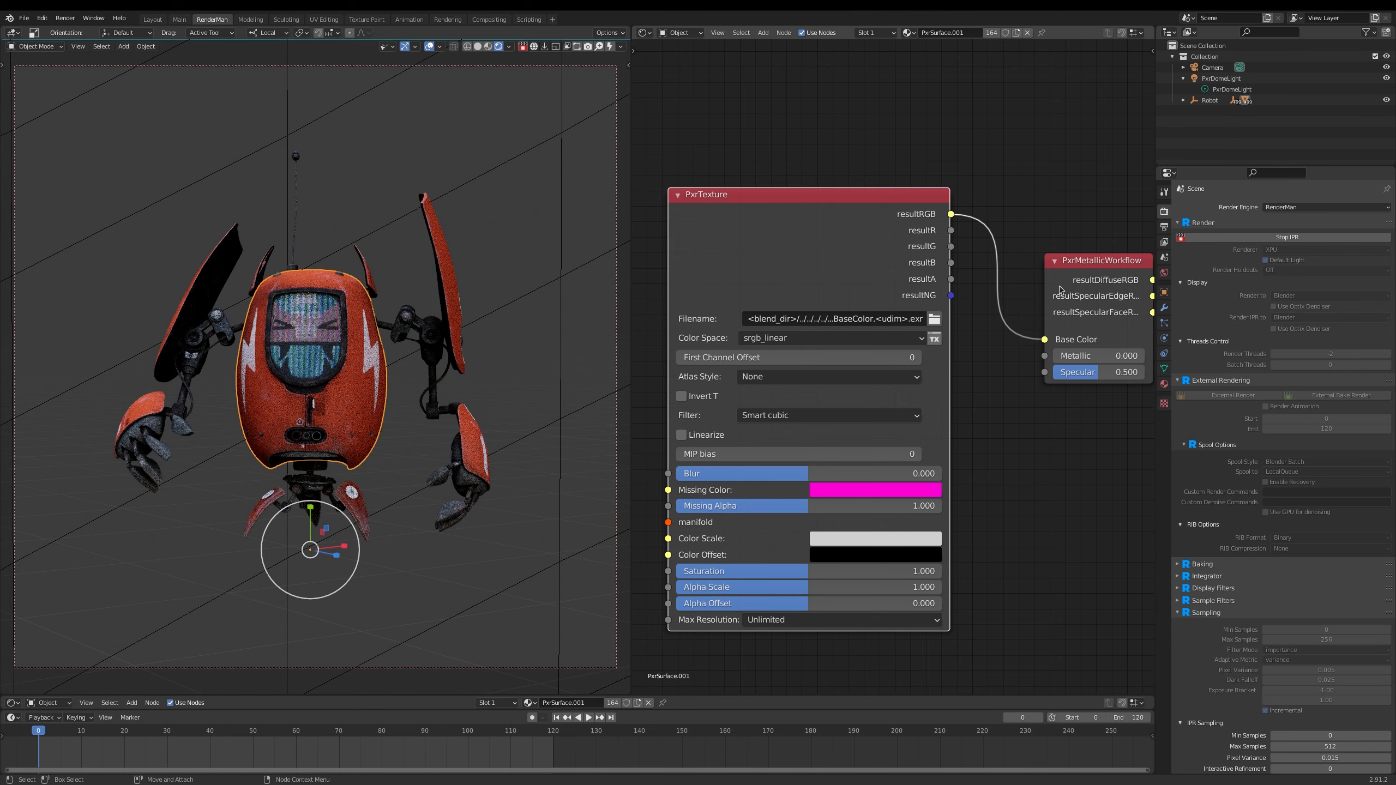
Shrink the PxrTexture node to a narrow width again.
mouse_move(413, 438)
middle_down()
mouse_move(396, 437)
mouse_move(414, 435)
middle_up()
alt+right_drag(414, 436, 443, 431)
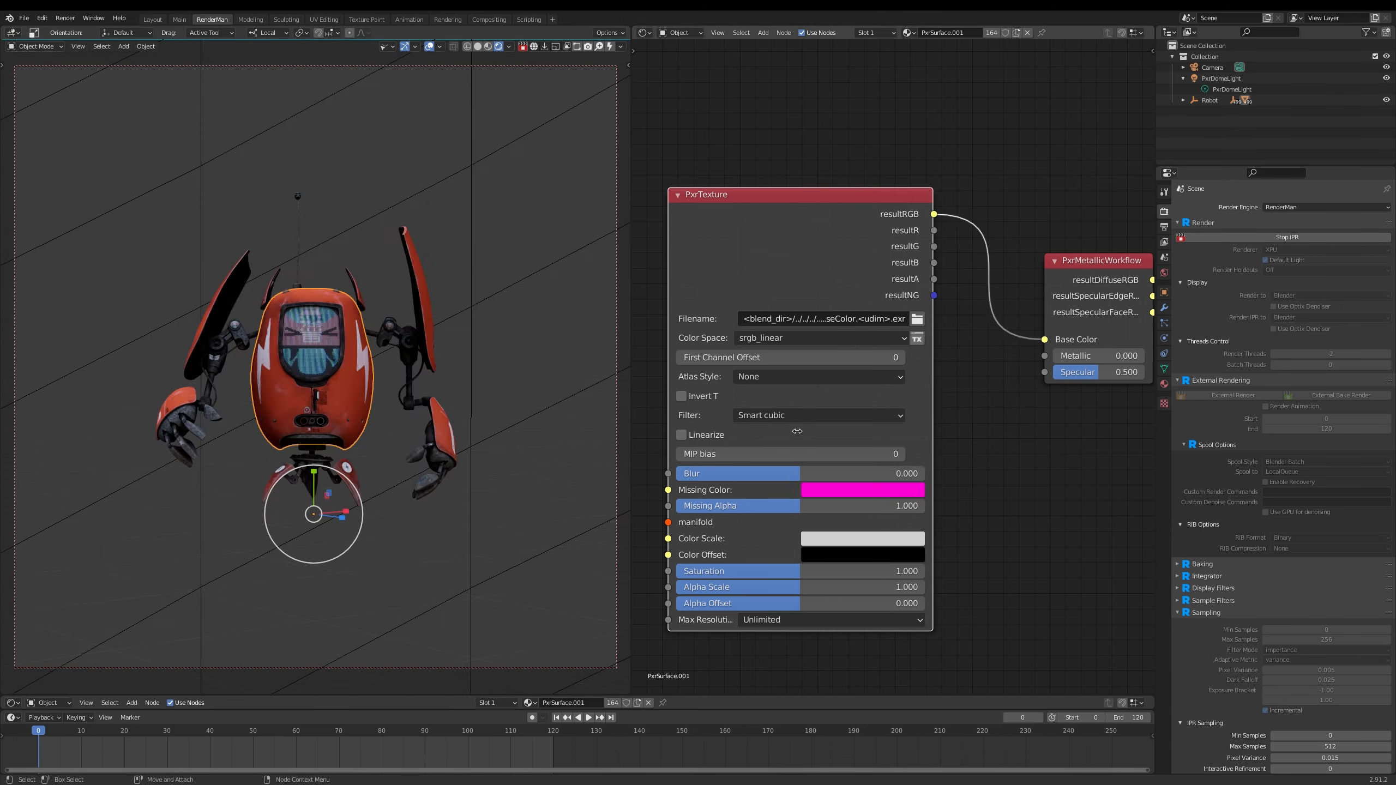
drag(796, 431, 739, 431)
alt+right_drag(869, 441, 722, 425)
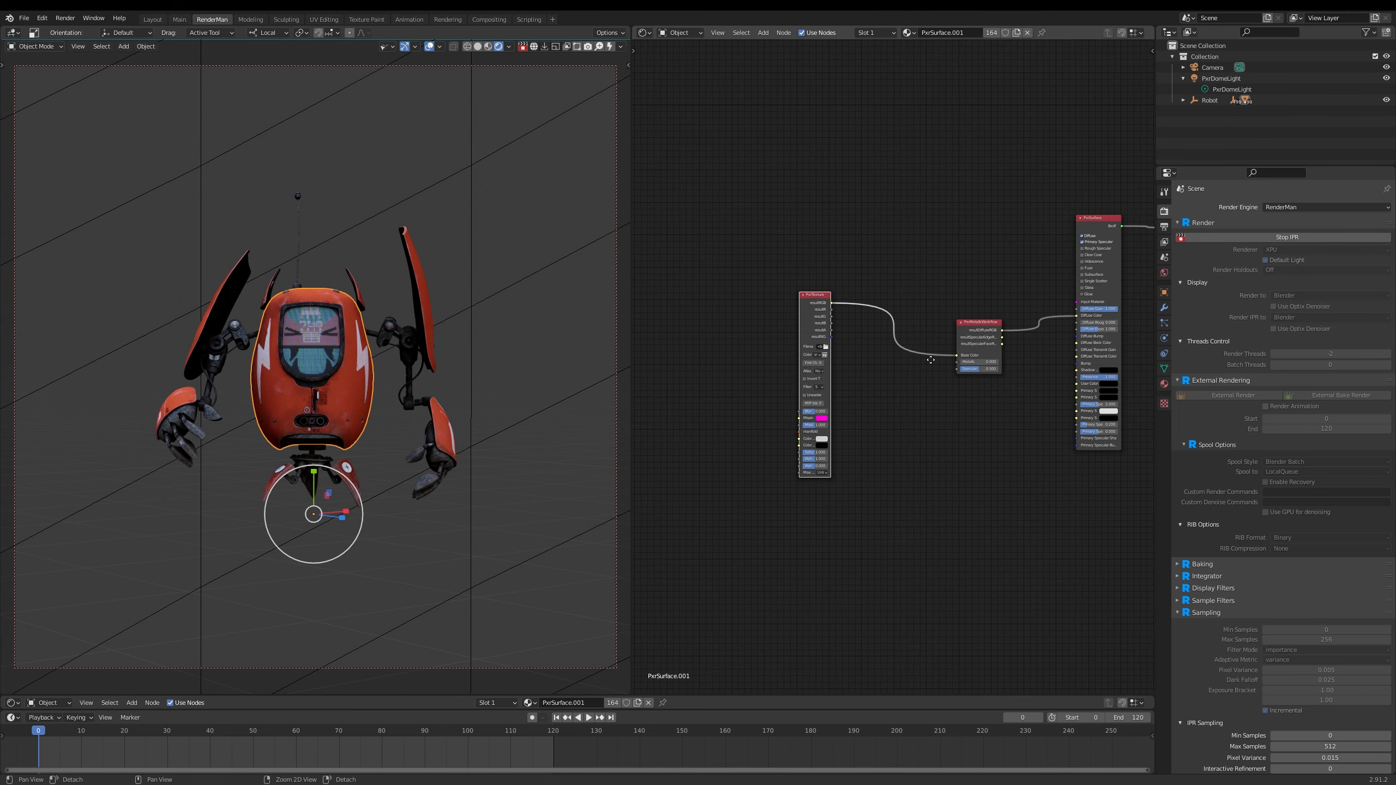
alt+middle_drag(966, 412, 923, 352)
alt+right_drag(923, 353, 942, 346)
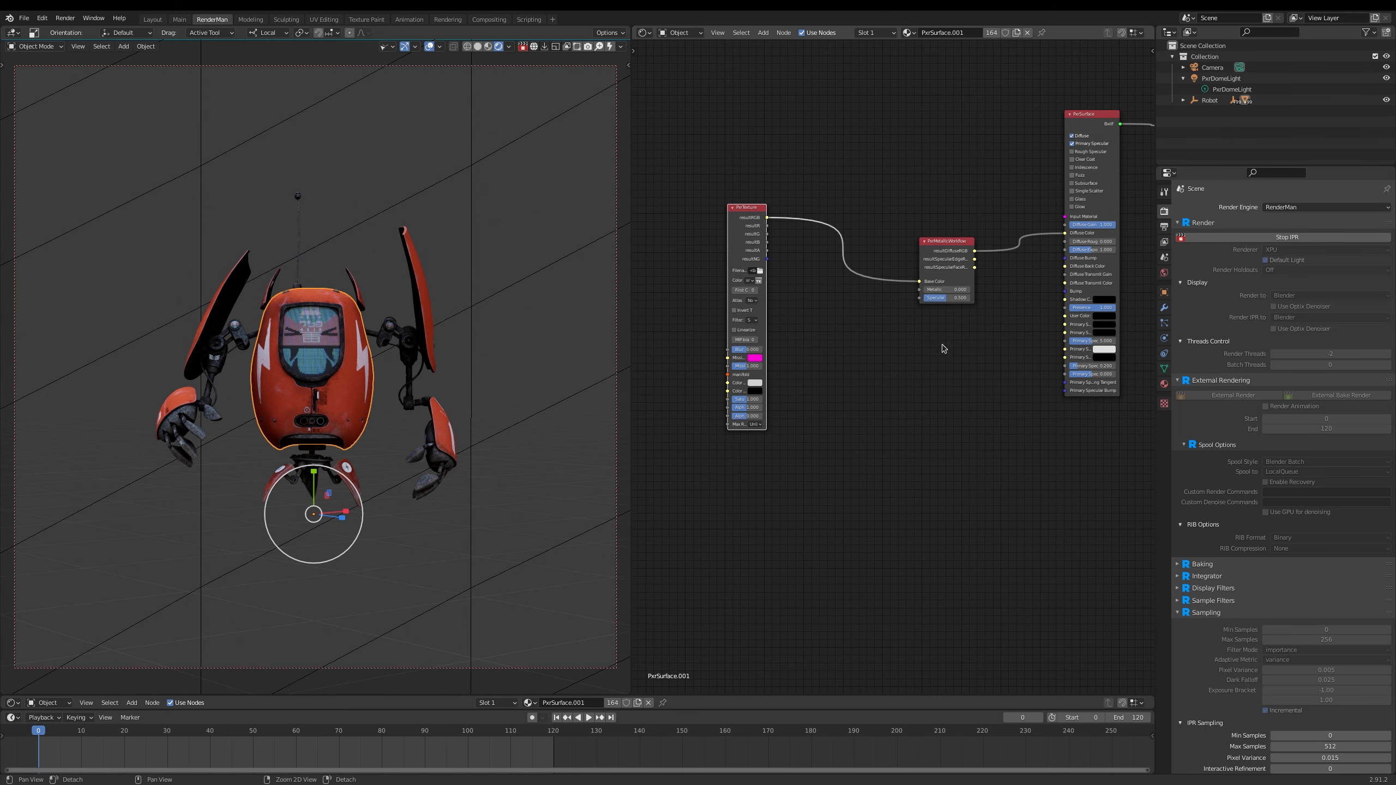
Add a second PxrTexture node below the PxrMetallicWorkflow node.
click(818, 326)
key(Tab)
text(pxrtex)
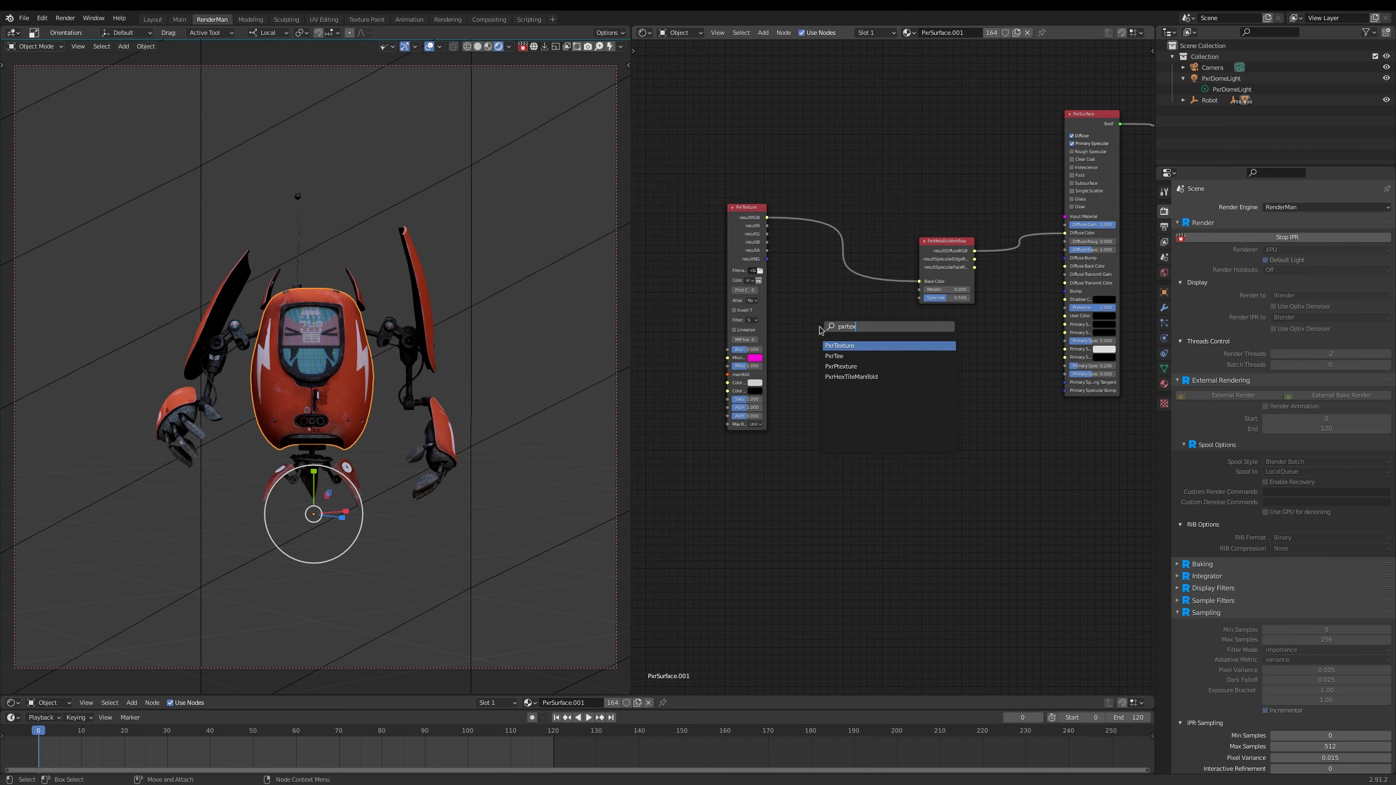
key(Return)
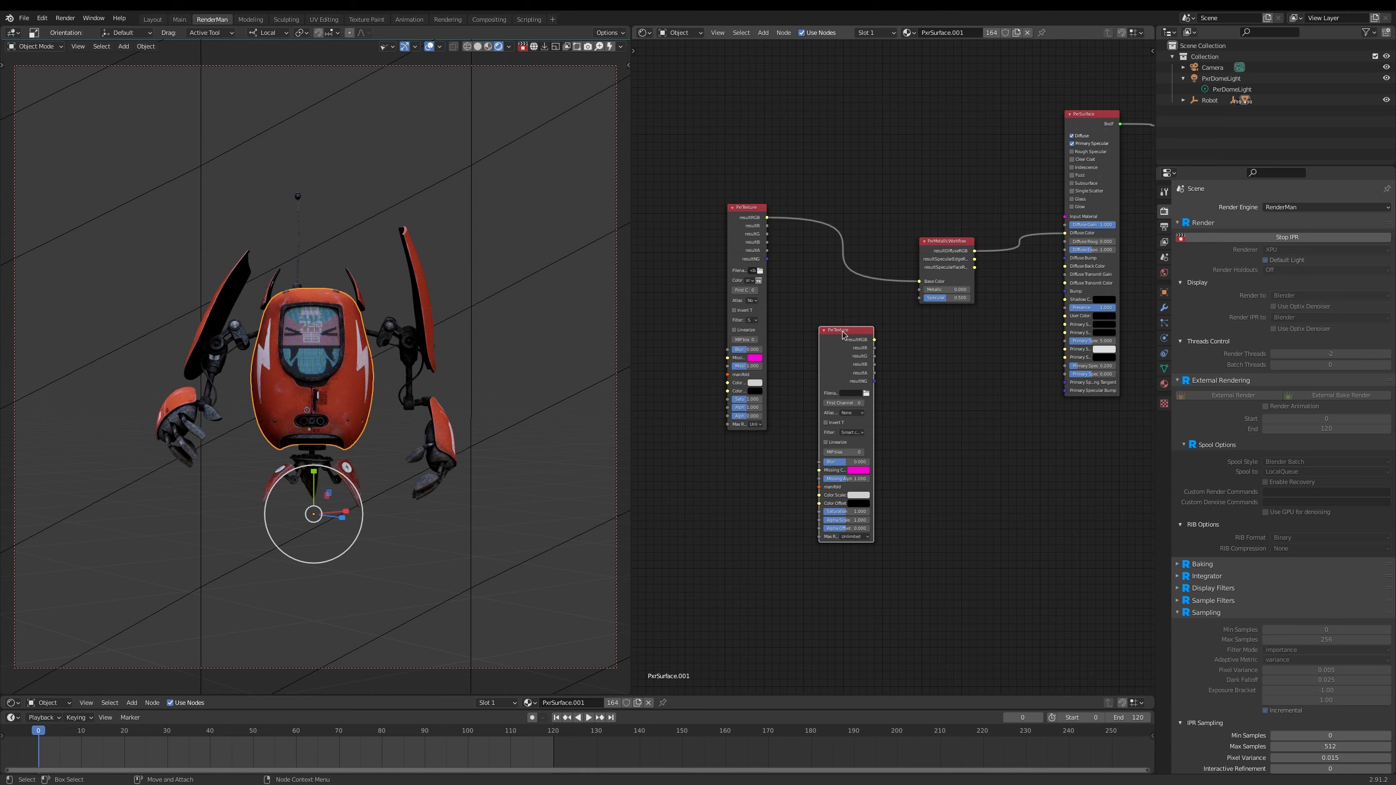
Load Metallic_data_acescg.1001.exr.tex from the sourceimages folder as the new PxrTexture node's image file.
click(866, 393)
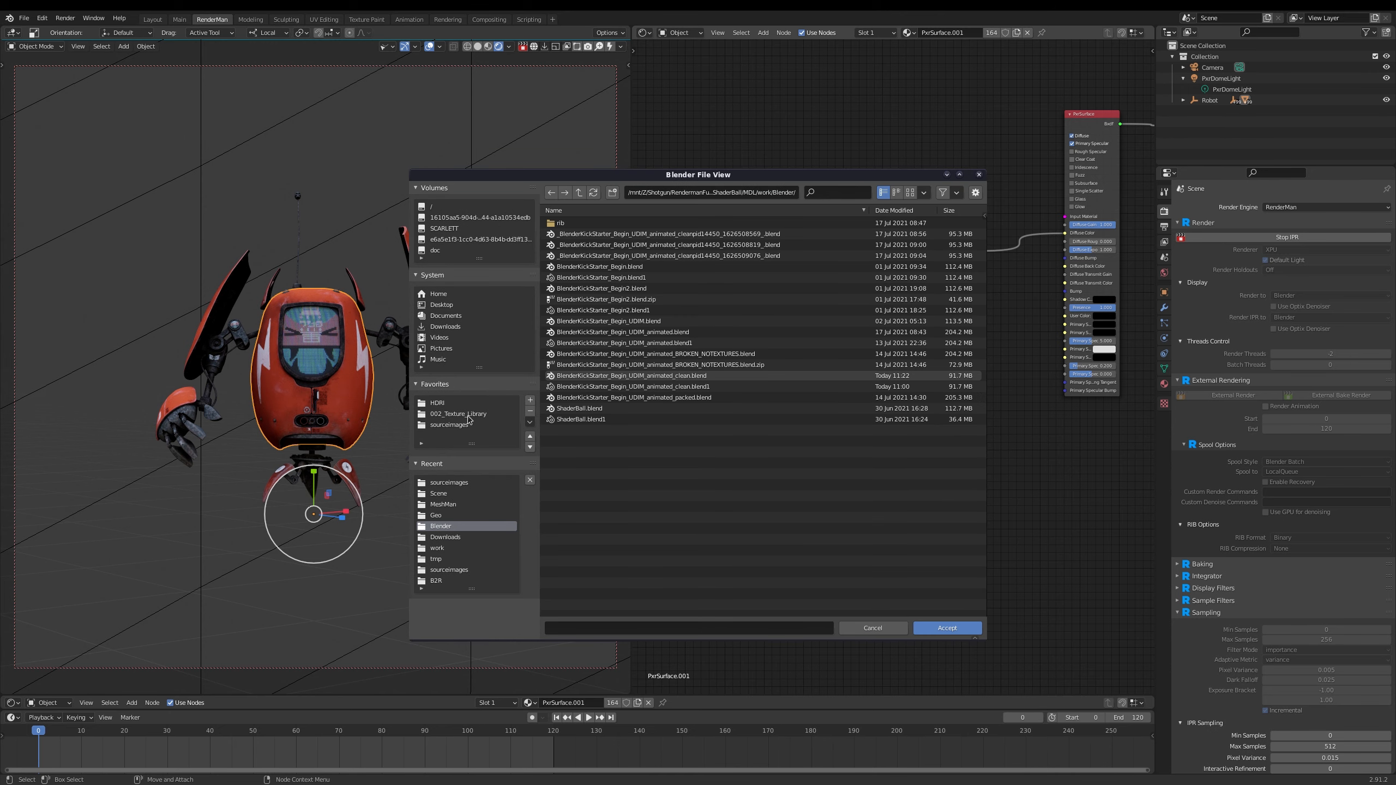
click(465, 427)
scroll(650, 486, down, 10)
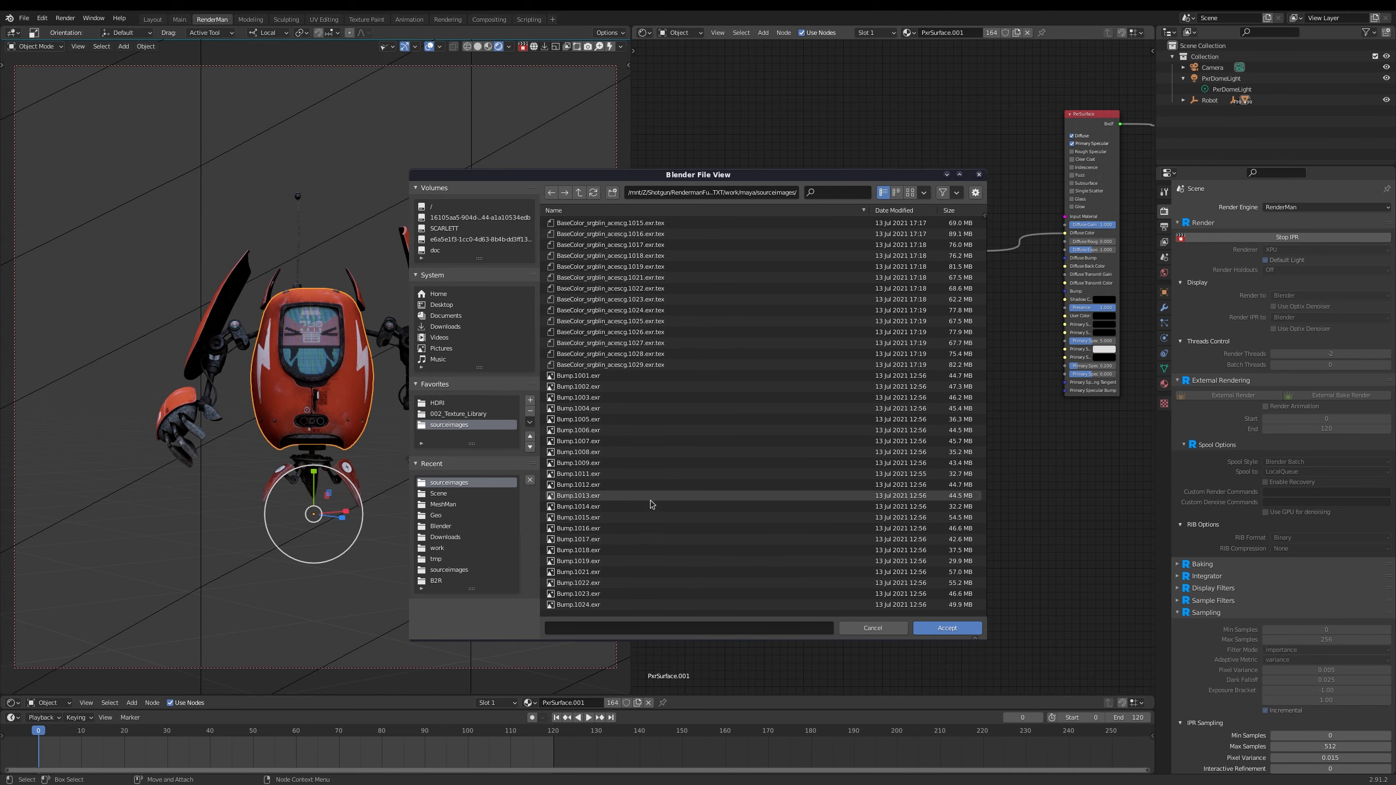
scroll(651, 496, down, 15)
click(657, 475)
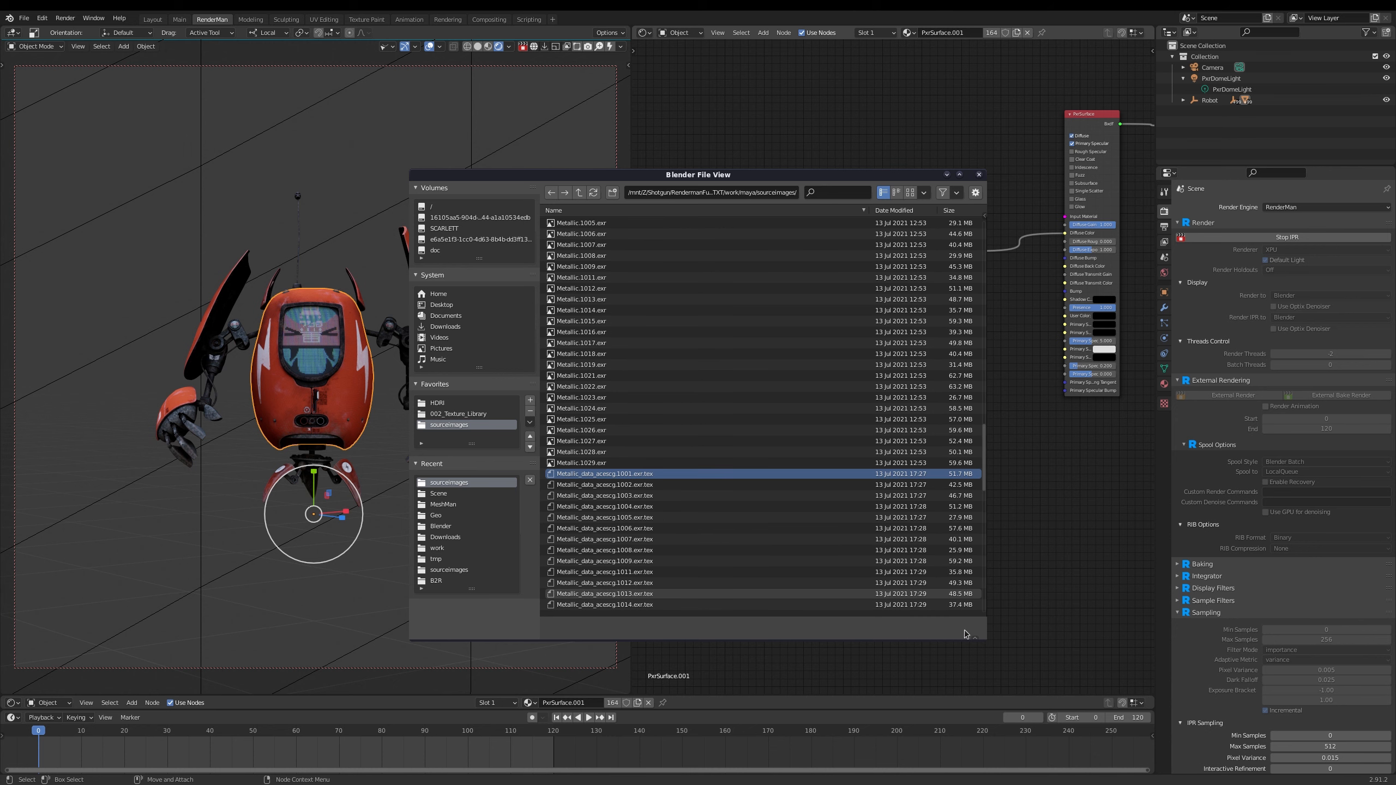
click(964, 631)
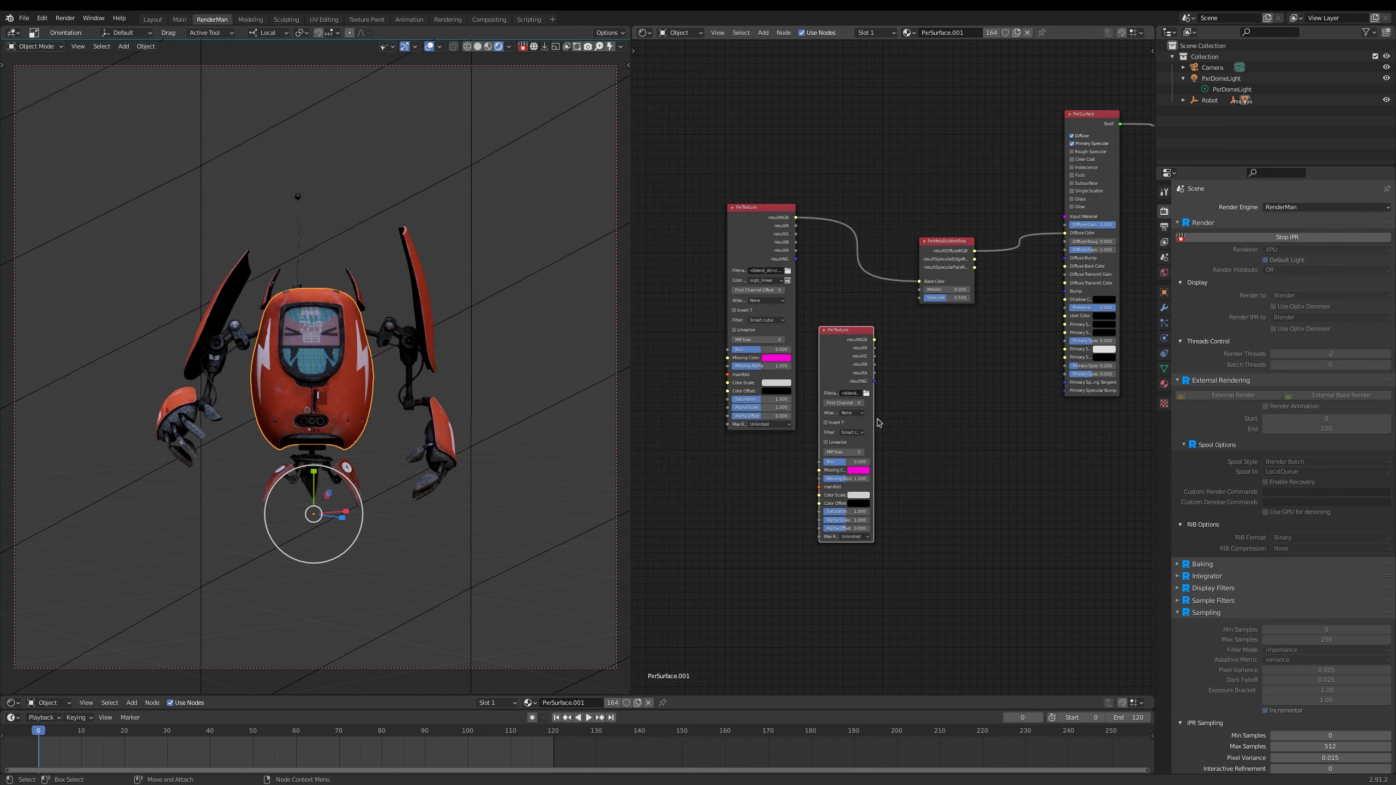
Widen the metallic PxrTexture node and replace the tile number 1001 in its filename with the <udim> token.
drag(872, 419, 928, 419)
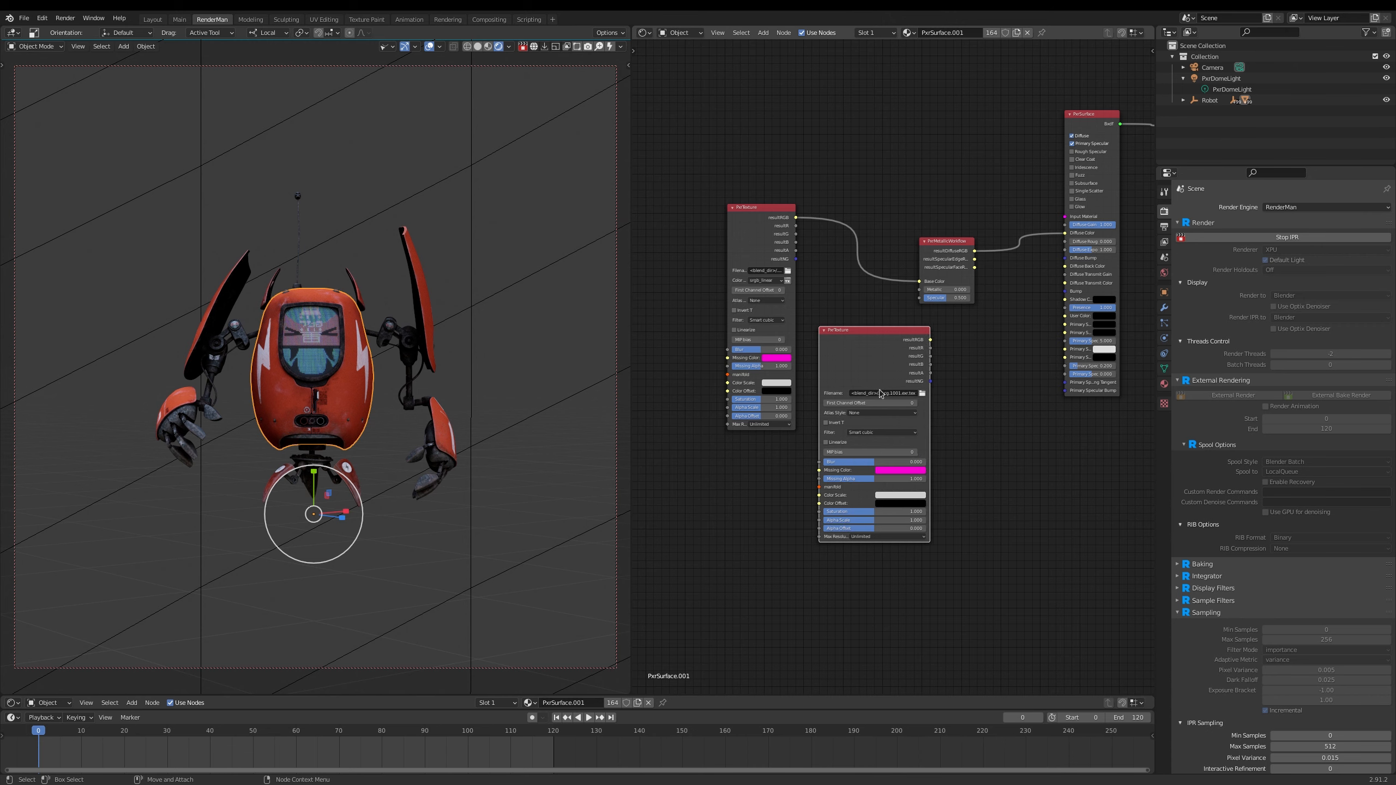
alt+right_drag(930, 416, 1015, 389)
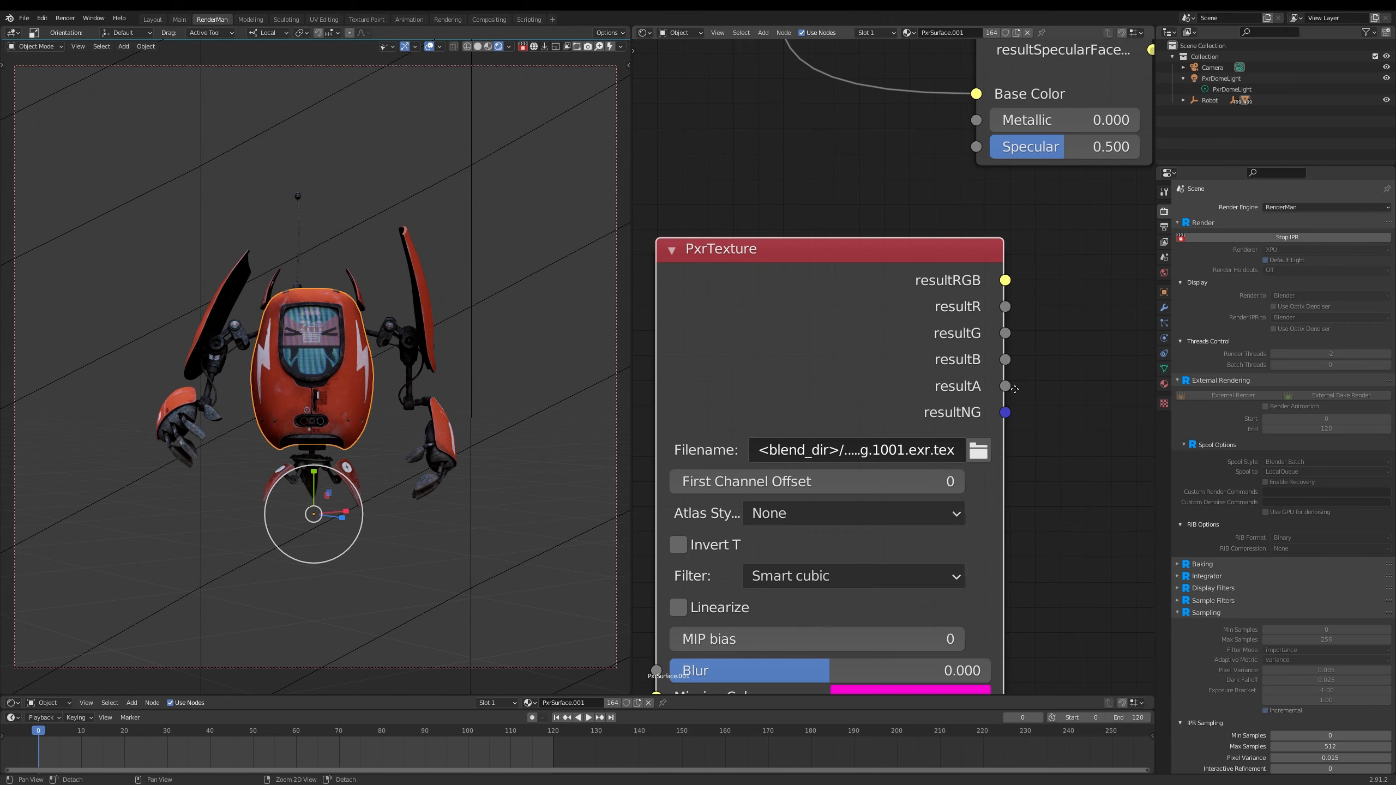
click(901, 449)
click(910, 449)
key(BackSpace)
key(BackSpace)
key(BackSpace)
key(BackSpace)
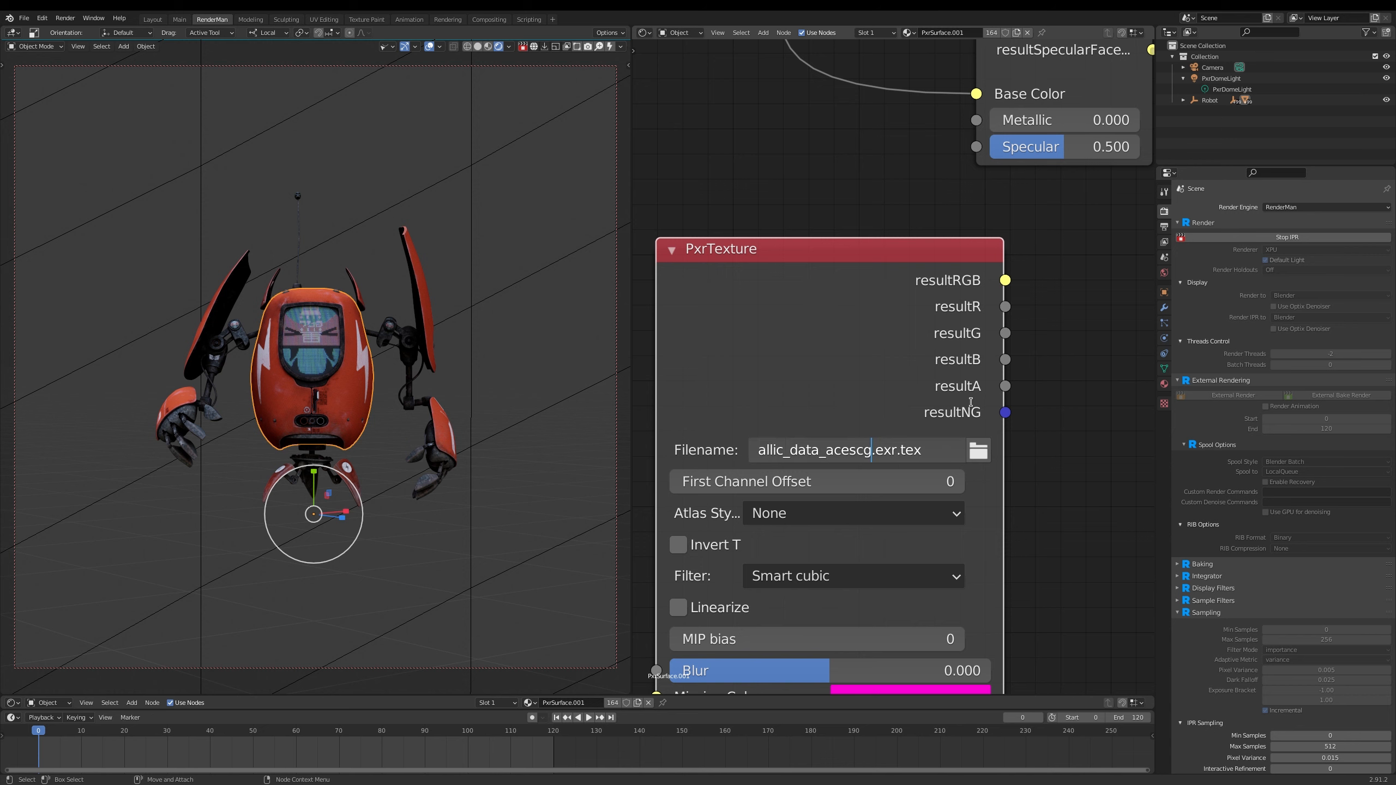
text(<udim>.)
key(Return)
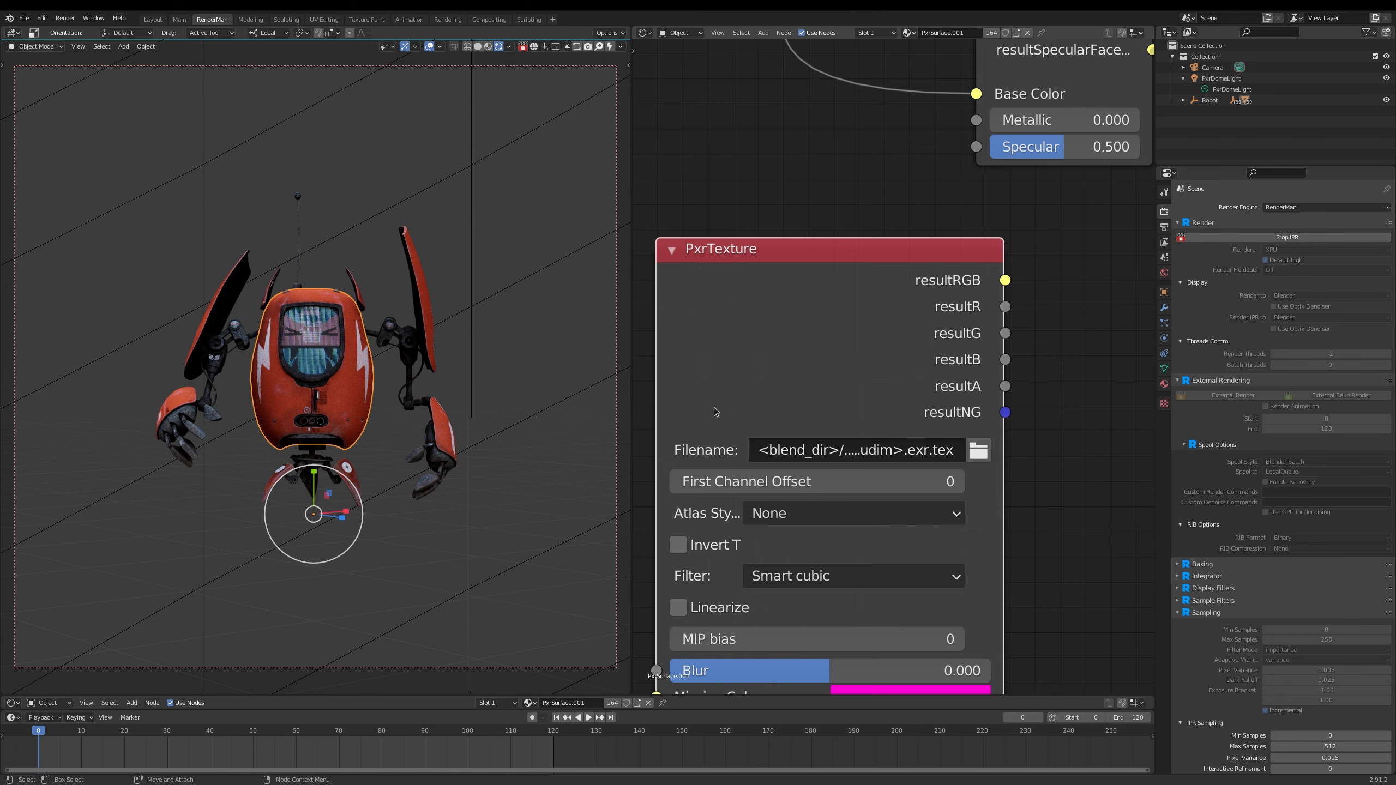
Connect the metallic PxrTexture's resultR output to the Metallic input of PxrMetallicWorkflow.
alt+right_drag(1079, 337, 1007, 450)
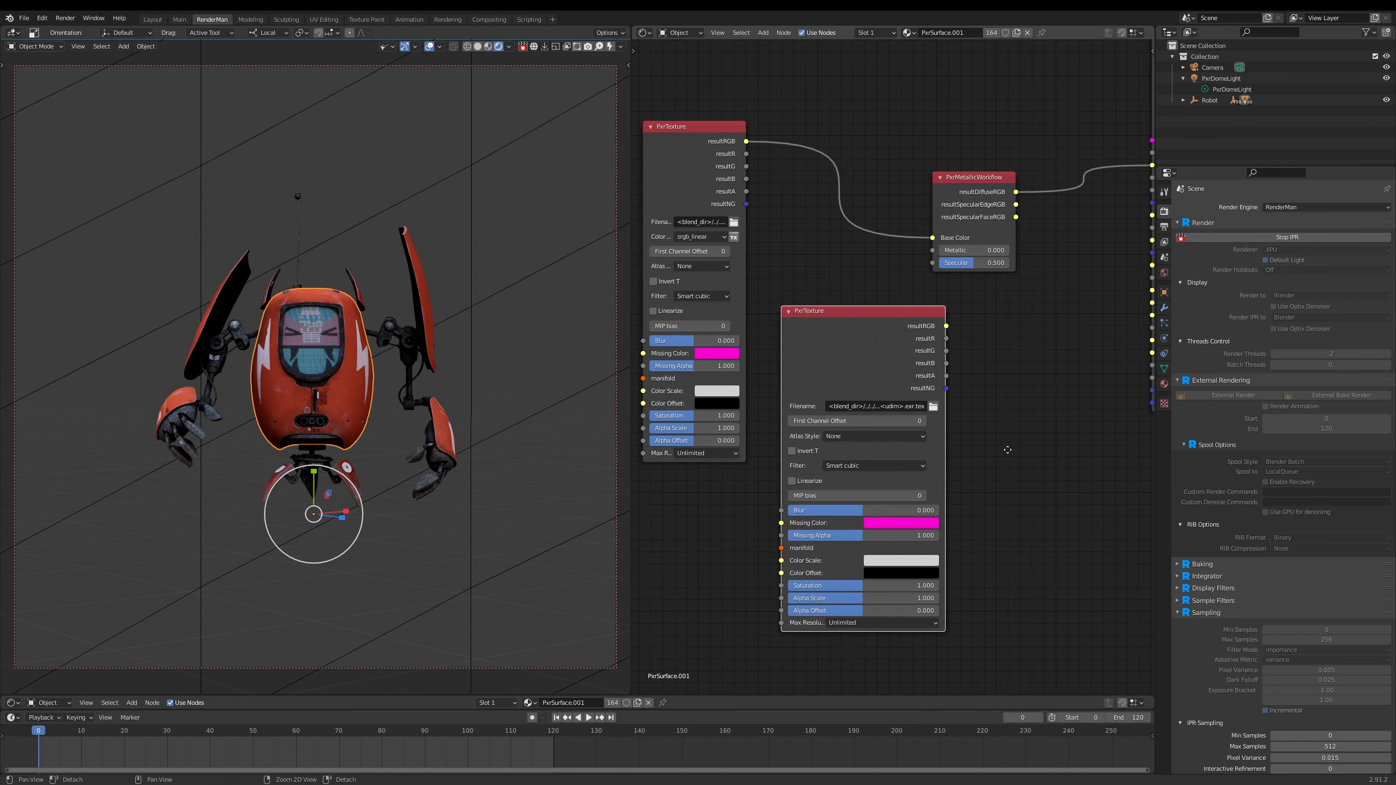
middle_drag(1008, 450, 974, 502)
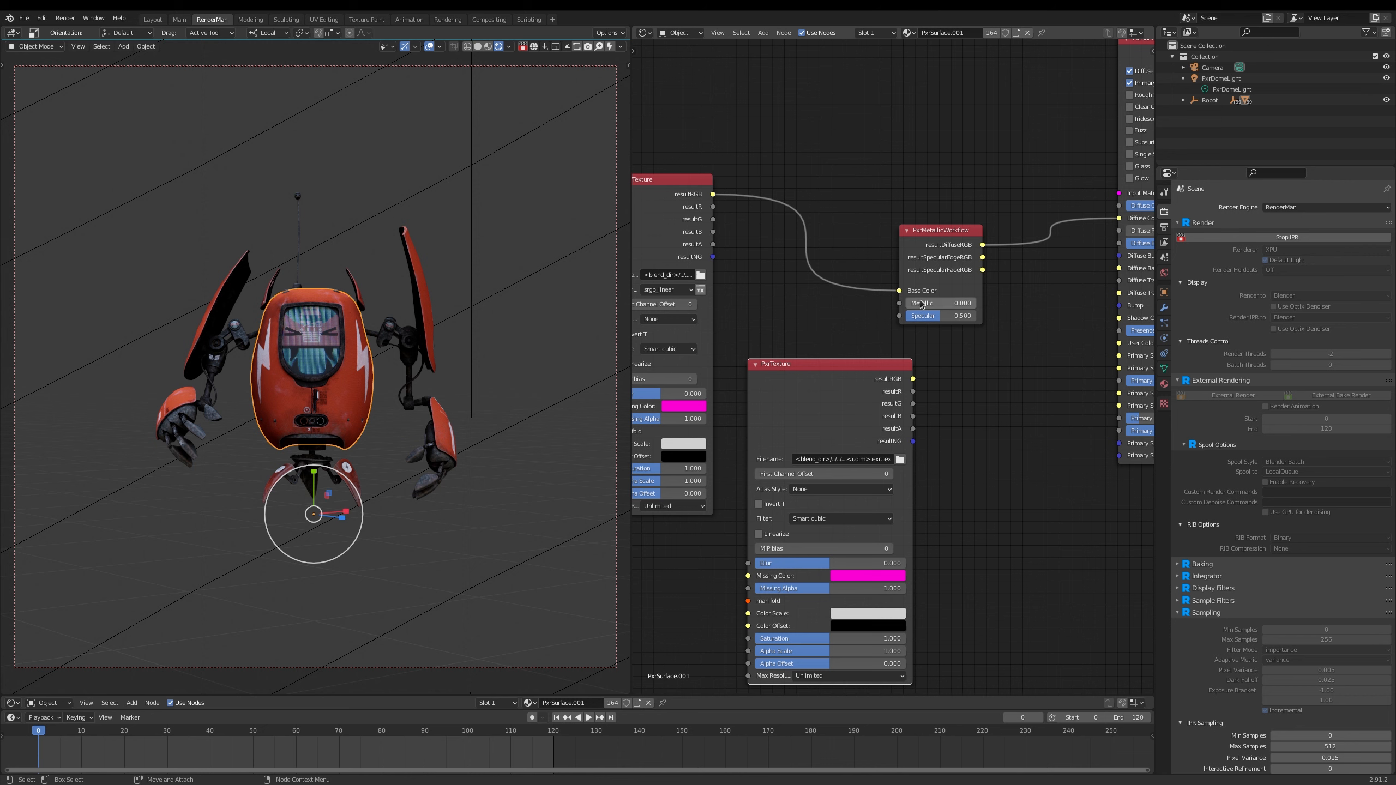
drag(913, 391, 900, 304)
Widen PxrSurface and connect resultSpecularEdgeRGB to Primary Specular Edge Color and resultSpecularFaceRGB to Primary Specular Face Color.
middle_drag(1118, 101, 981, 181)
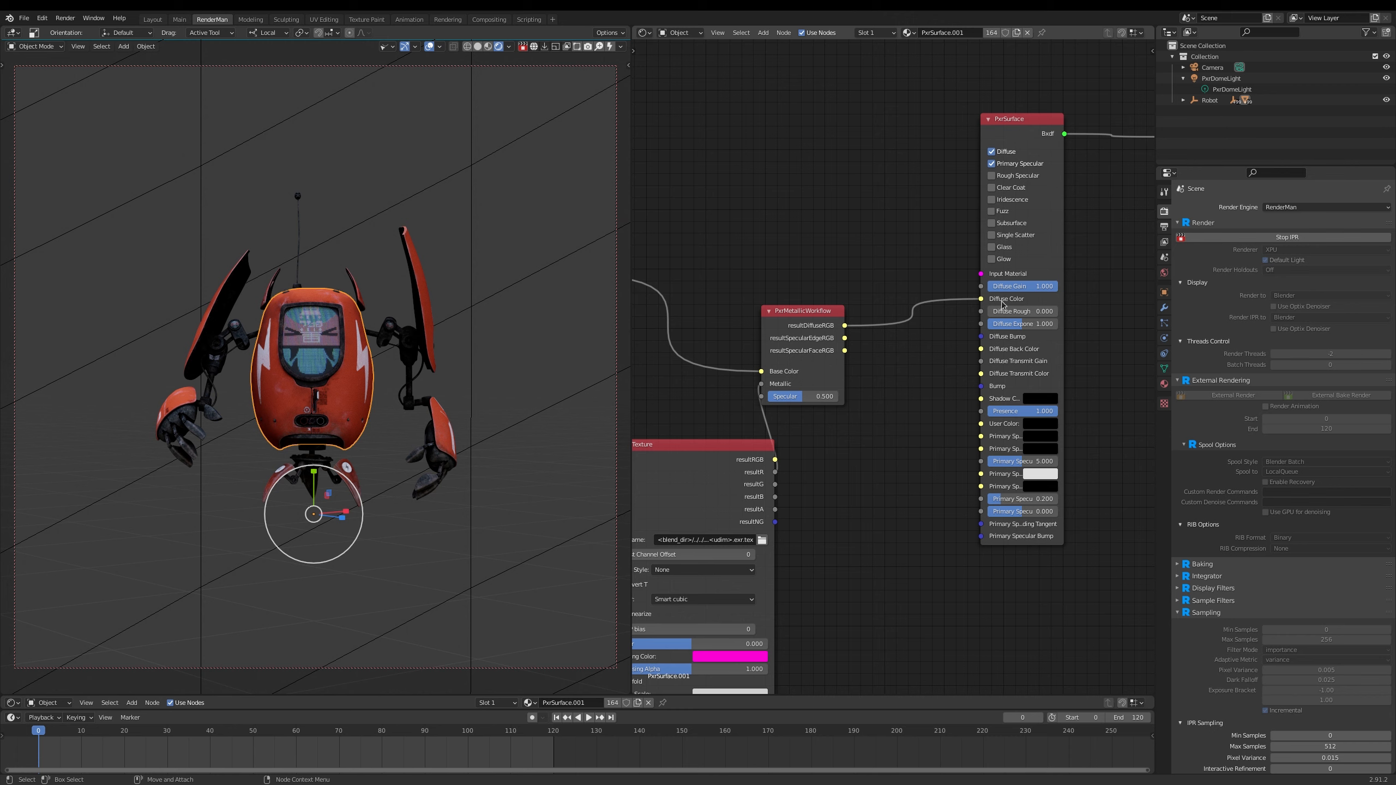
middle_drag(436, 394, 343, 405)
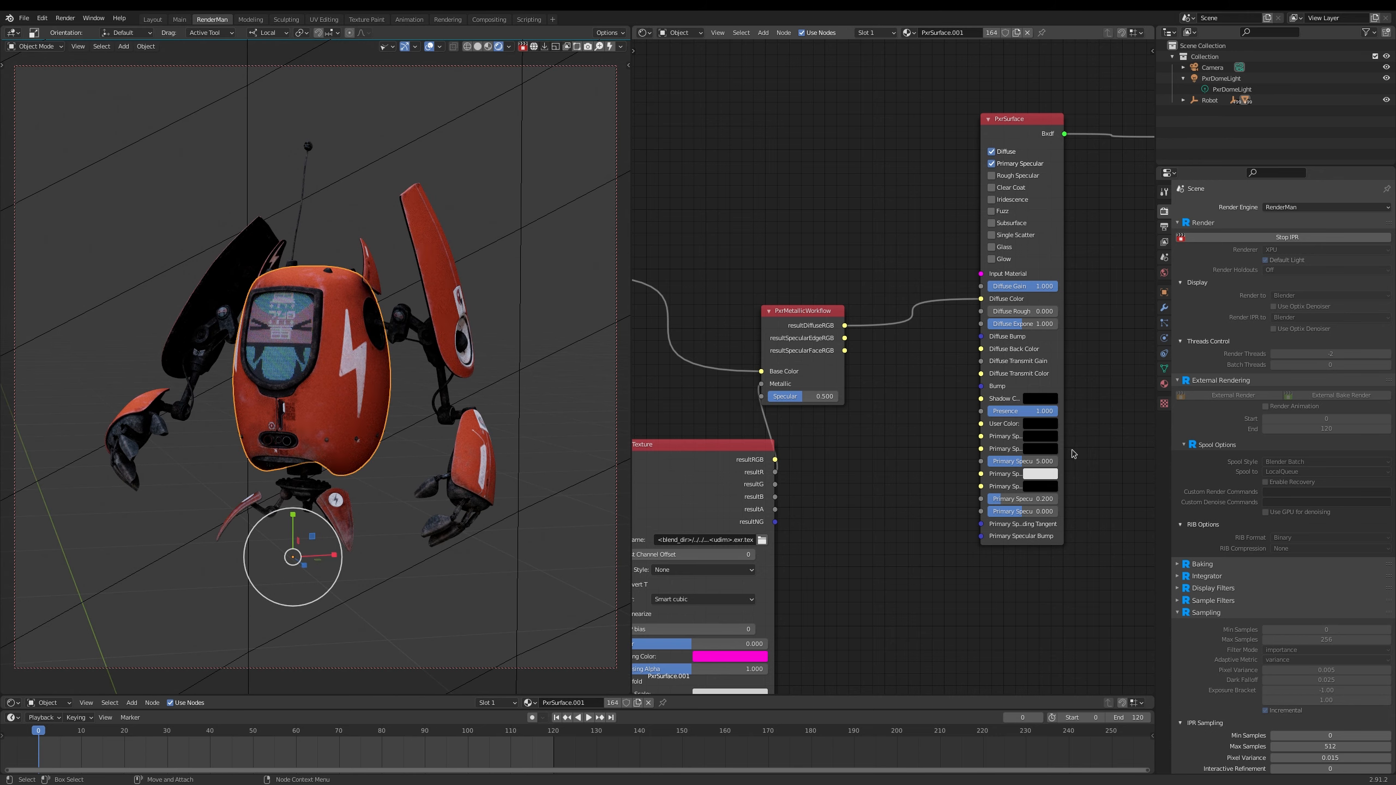
drag(1062, 450, 1145, 438)
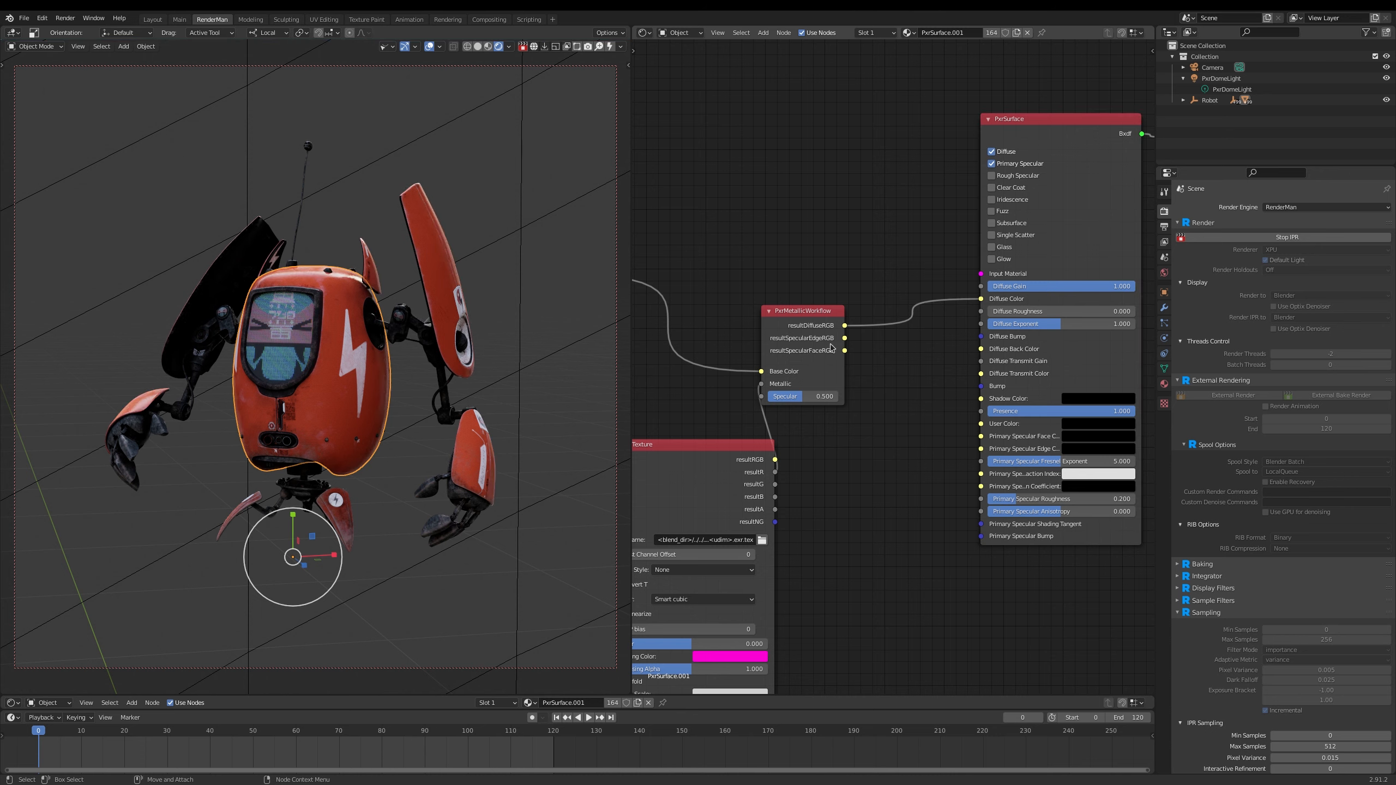
drag(846, 342, 982, 449)
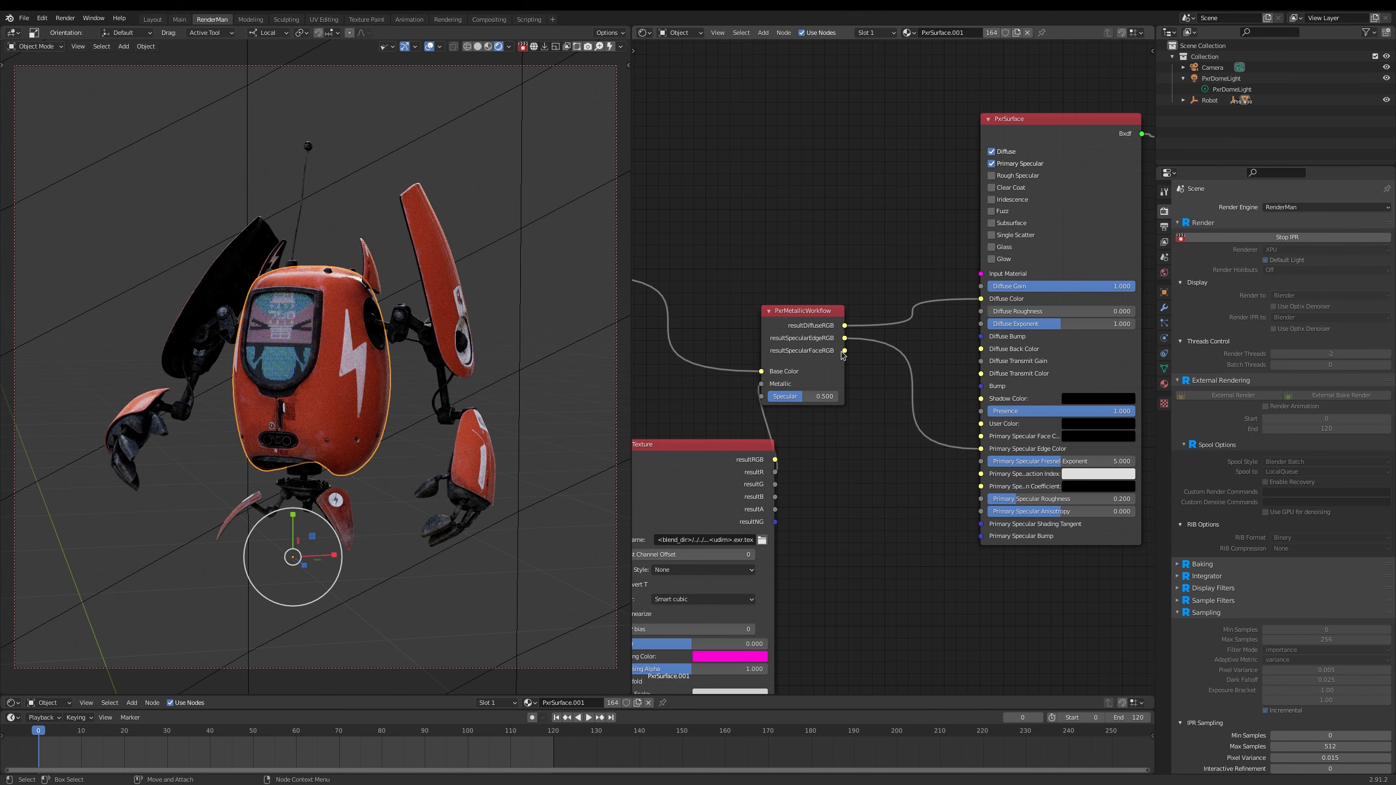
drag(845, 351, 1007, 445)
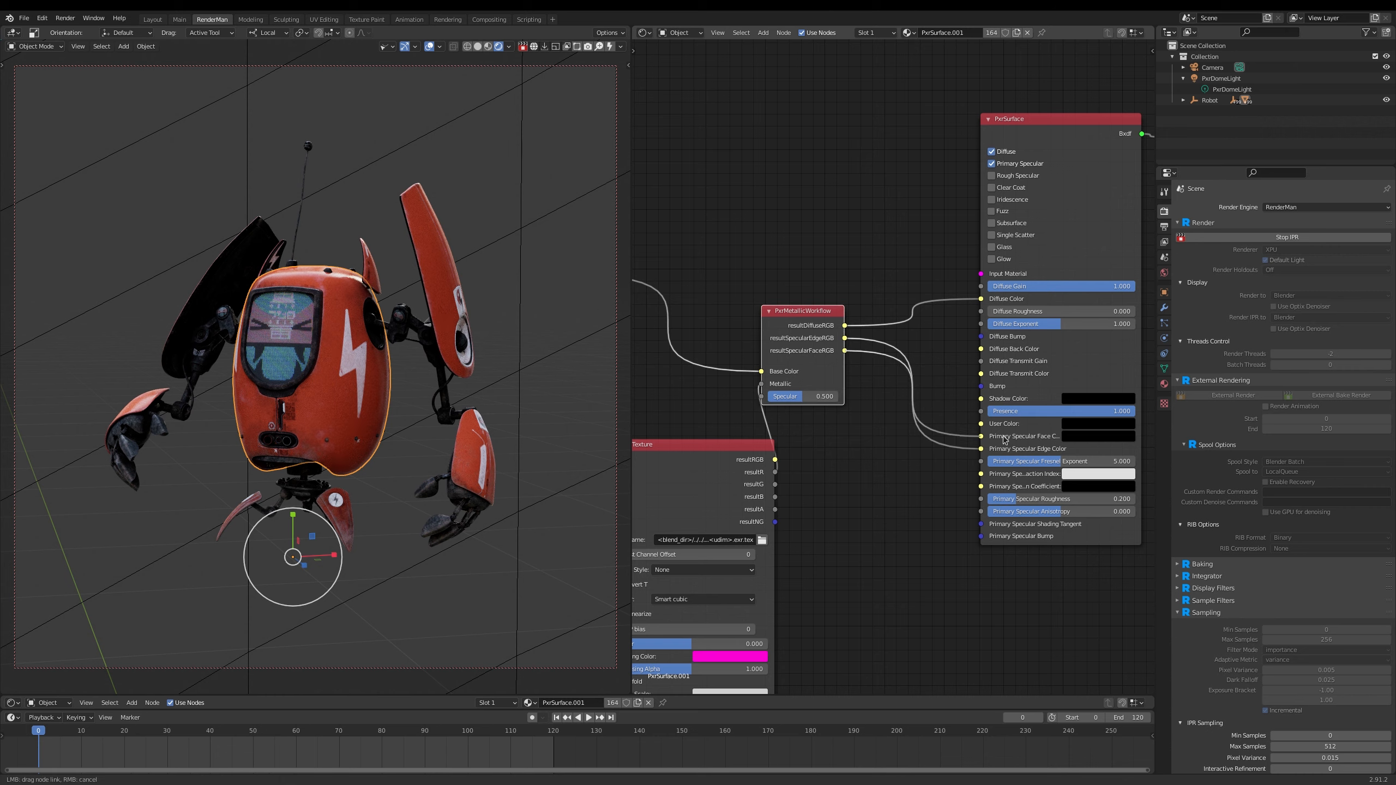
middle_drag(410, 375, 407, 391)
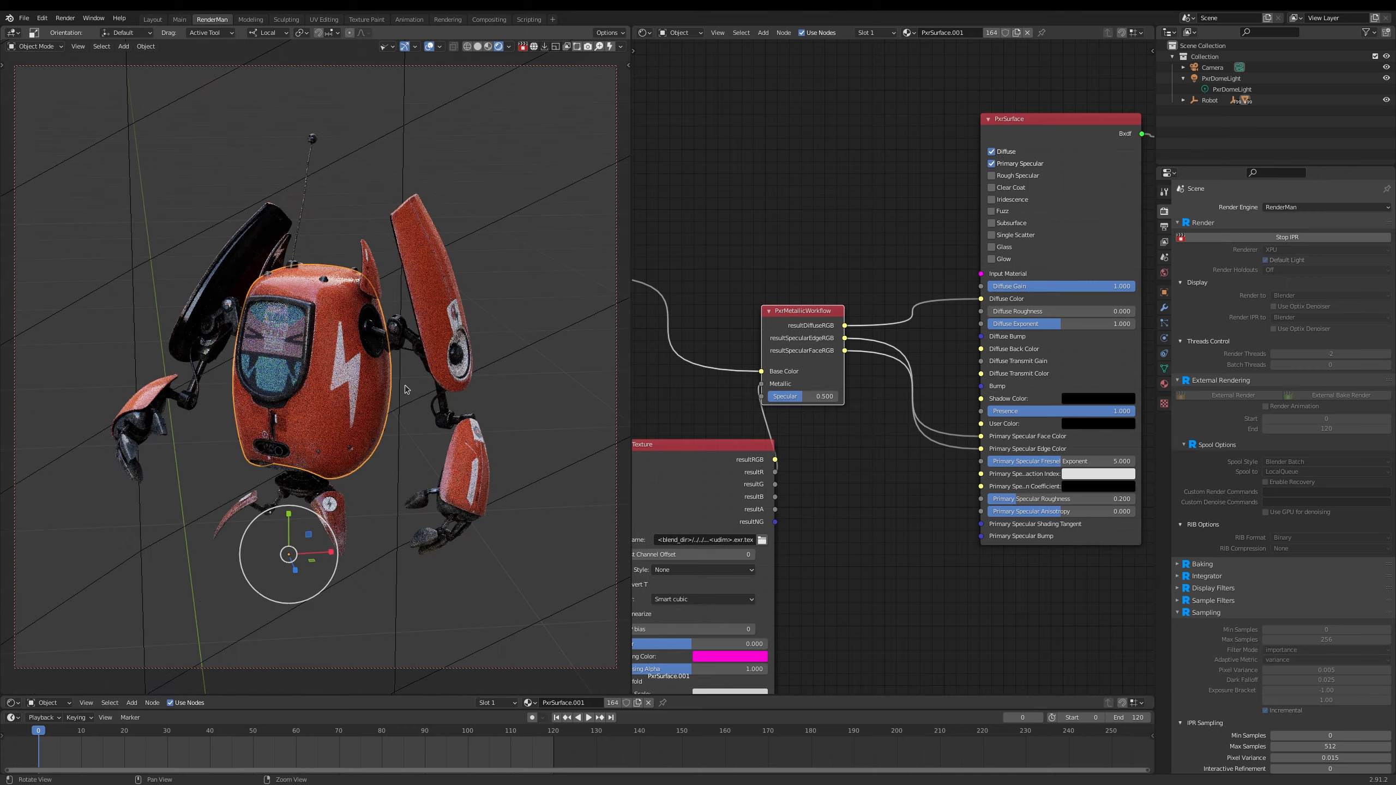
scroll(412, 388, up, 3)
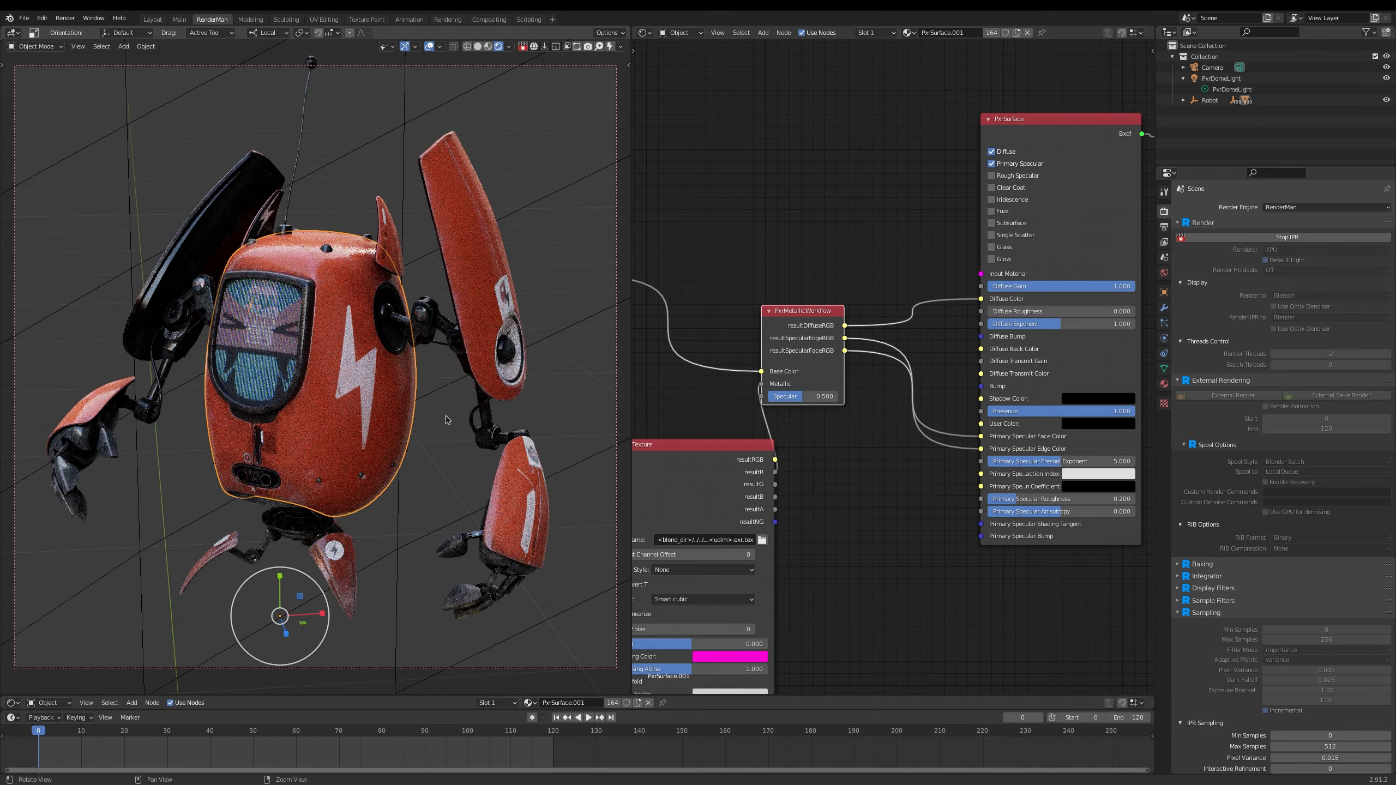
scroll(418, 412, down, 5)
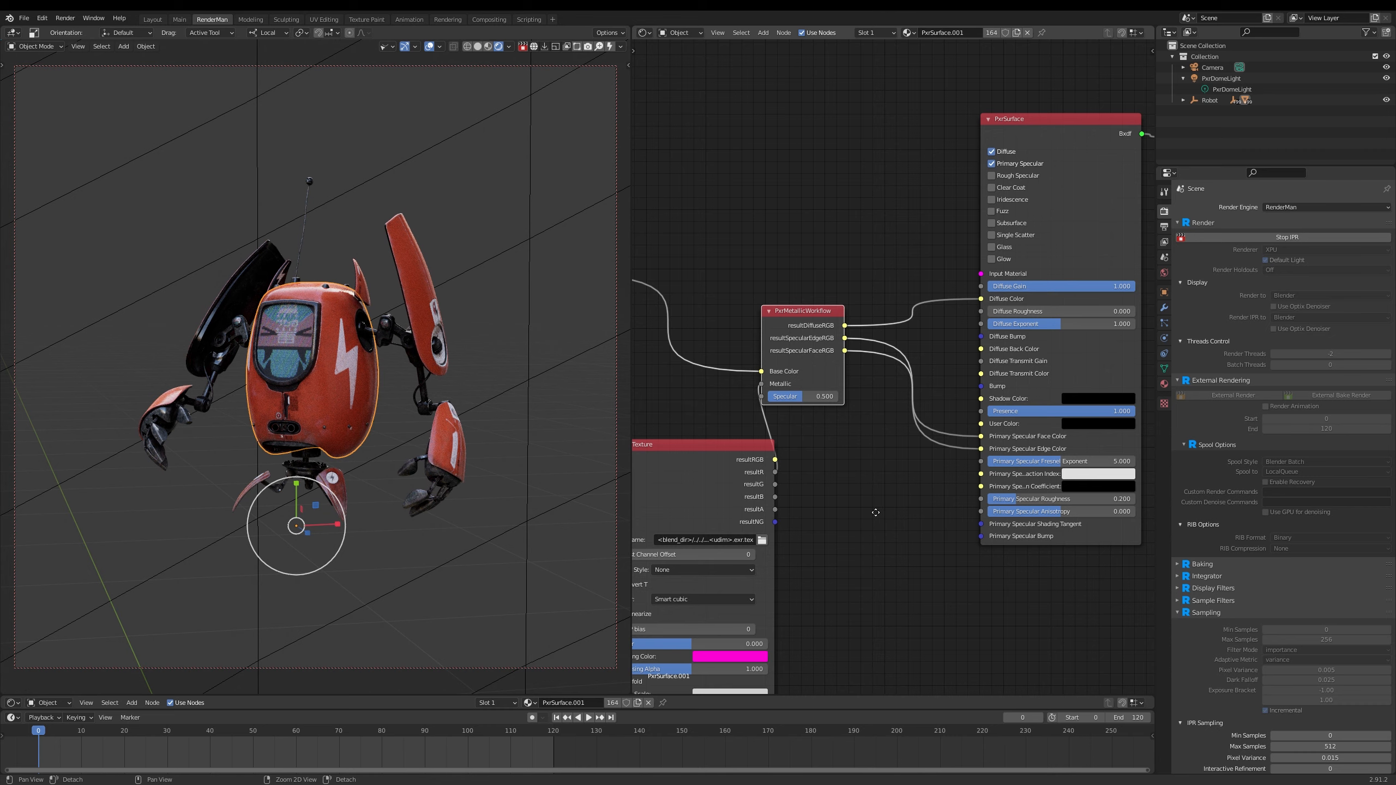
Add a PxrBumpRoughness node and place it below the PxrMetallicWorkflow node.
scroll(880, 522, down, 2)
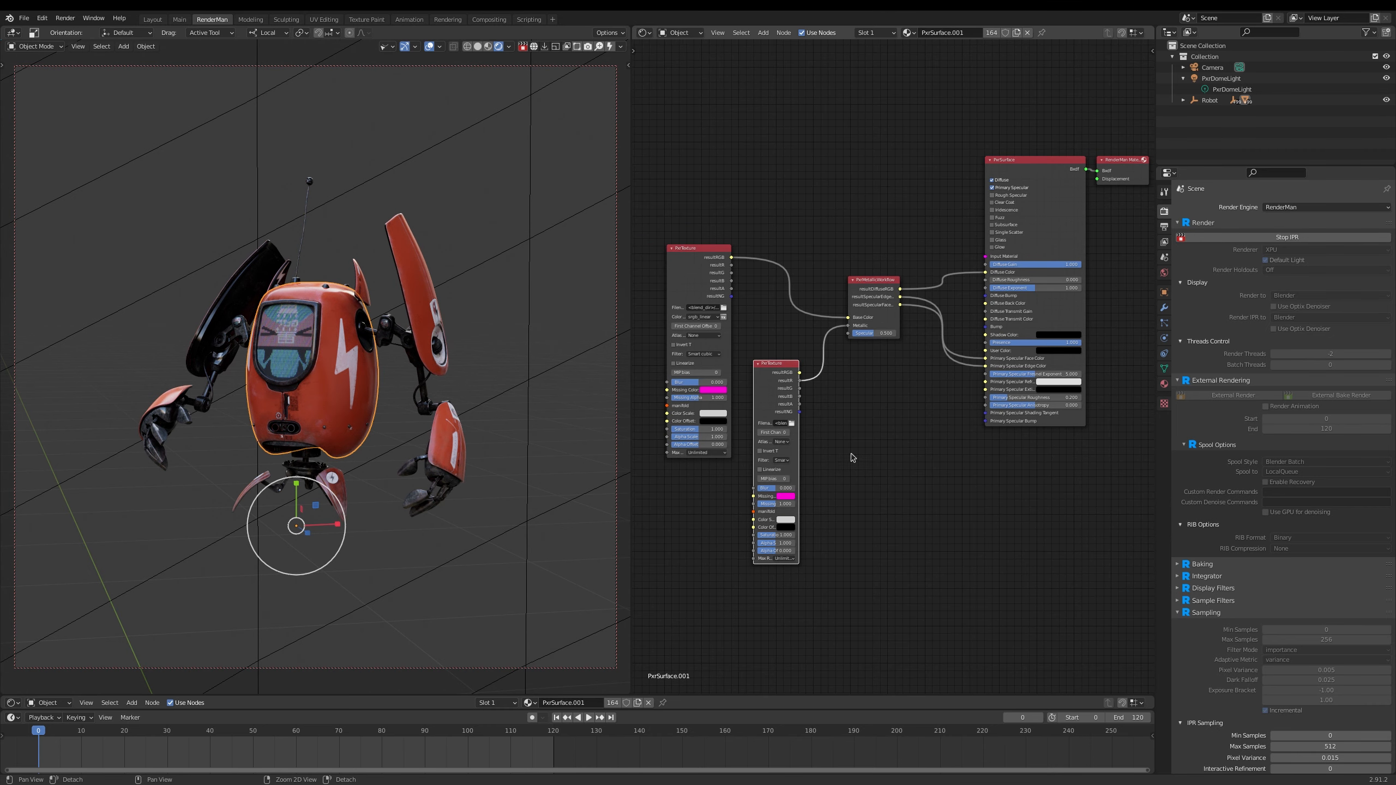
alt+middle_drag(853, 457, 842, 453)
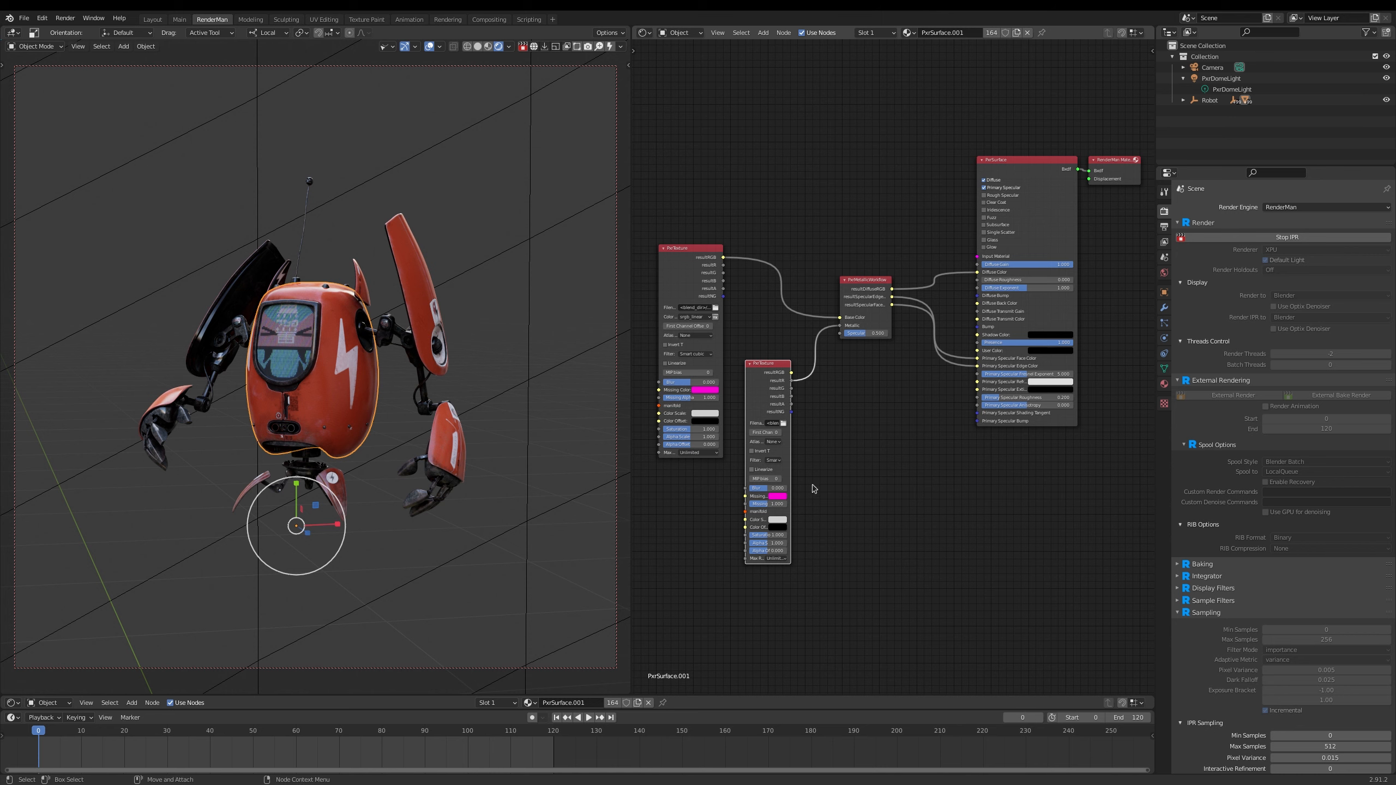
mouse_move(854, 470)
ctrl+middle_down()
mouse_move(868, 469)
mouse_move(856, 473)
ctrl+middle_up()
key(shift+a)
click(856, 472)
text(b)
key(BackSpace)
text(pxrbum)
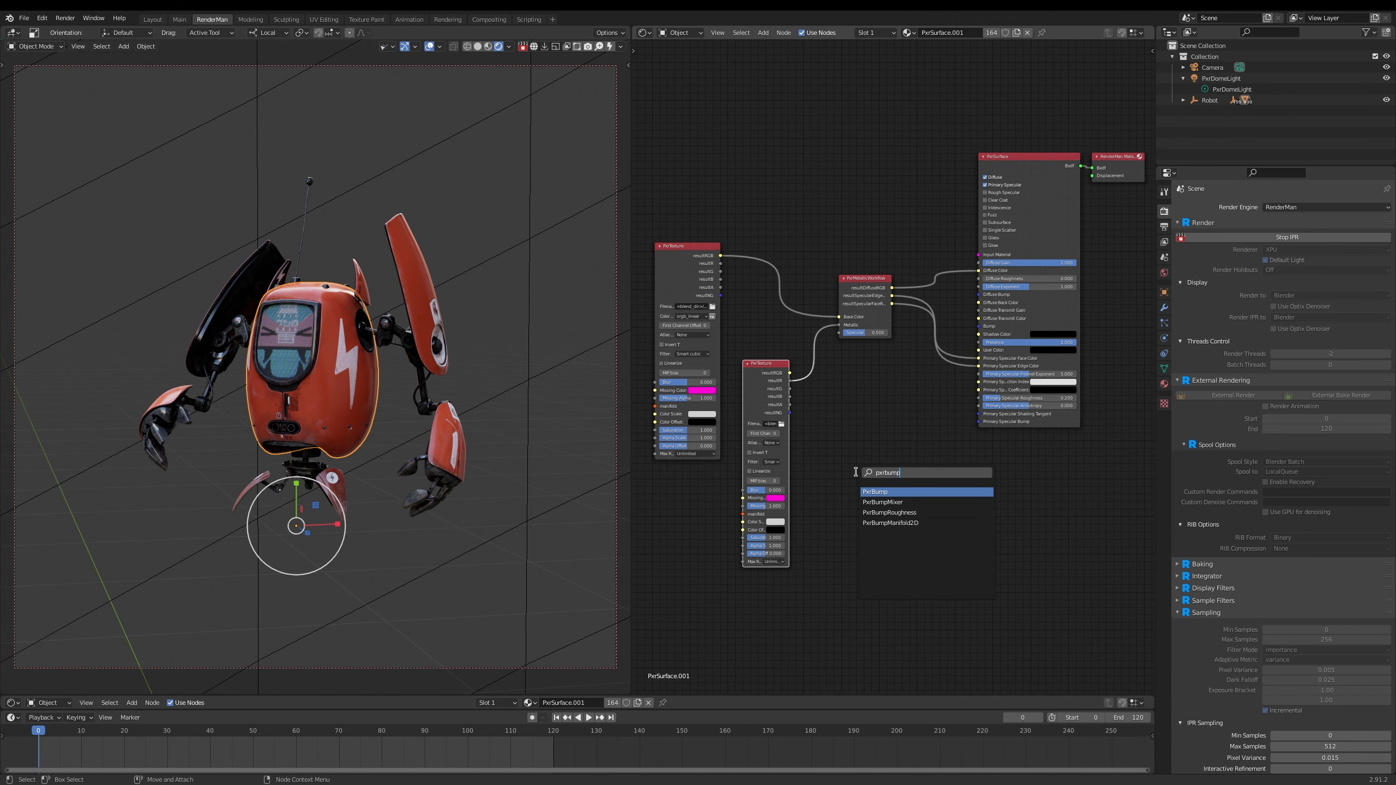
text(p)
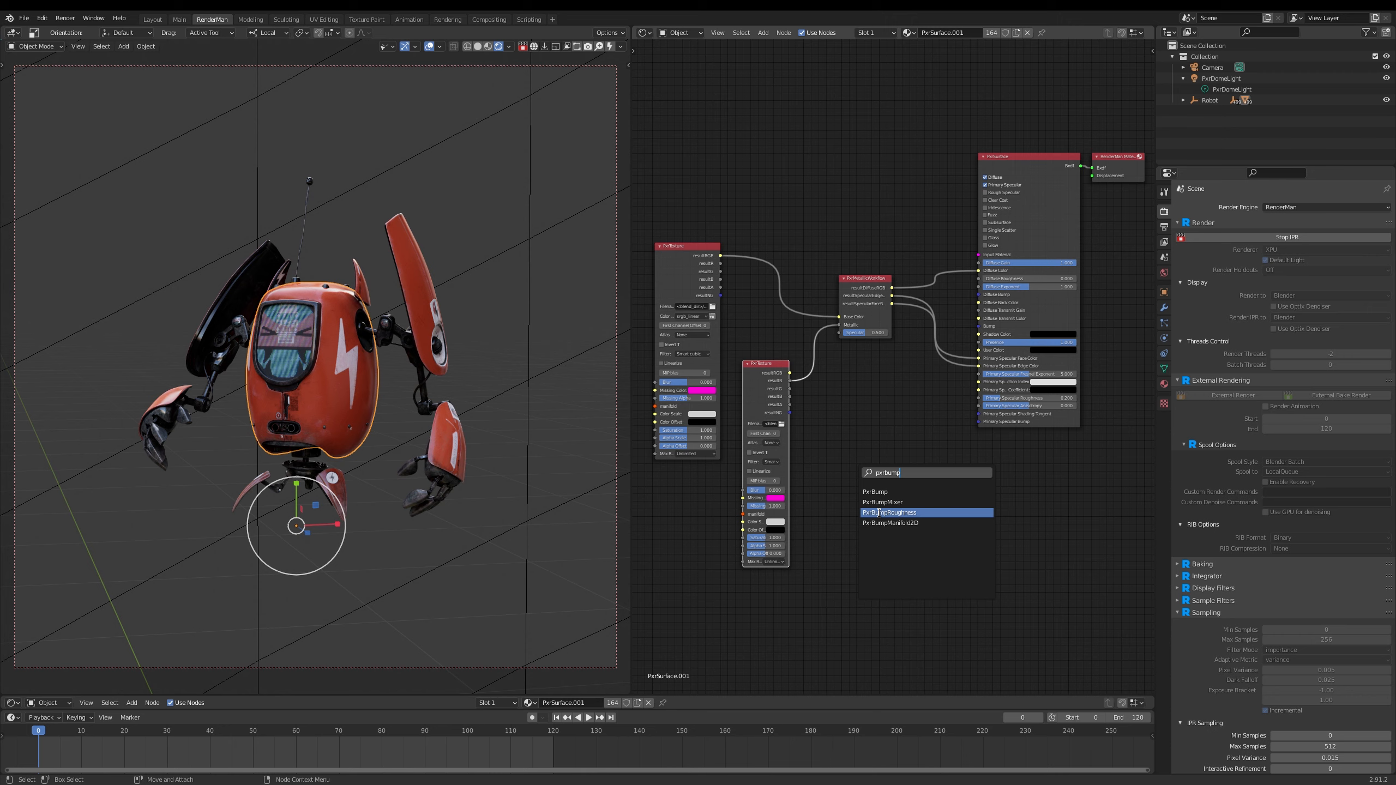
click(885, 512)
drag(878, 478, 865, 390)
Load Bump_b2r.1001.exr.tex from the B2R folder inside sourceimages as the PxrBumpRoughness node's b2r texture.
scroll(934, 465, up, 3)
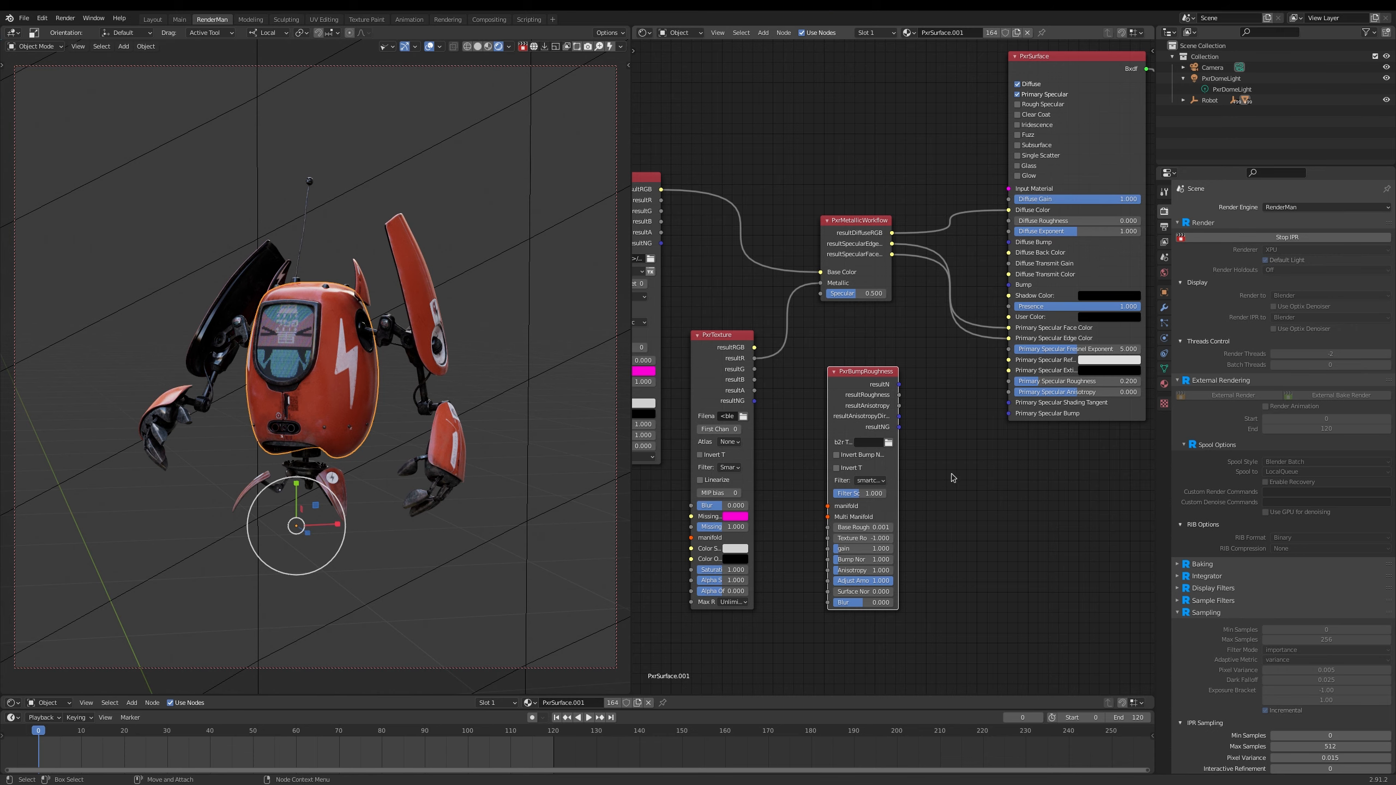
click(889, 442)
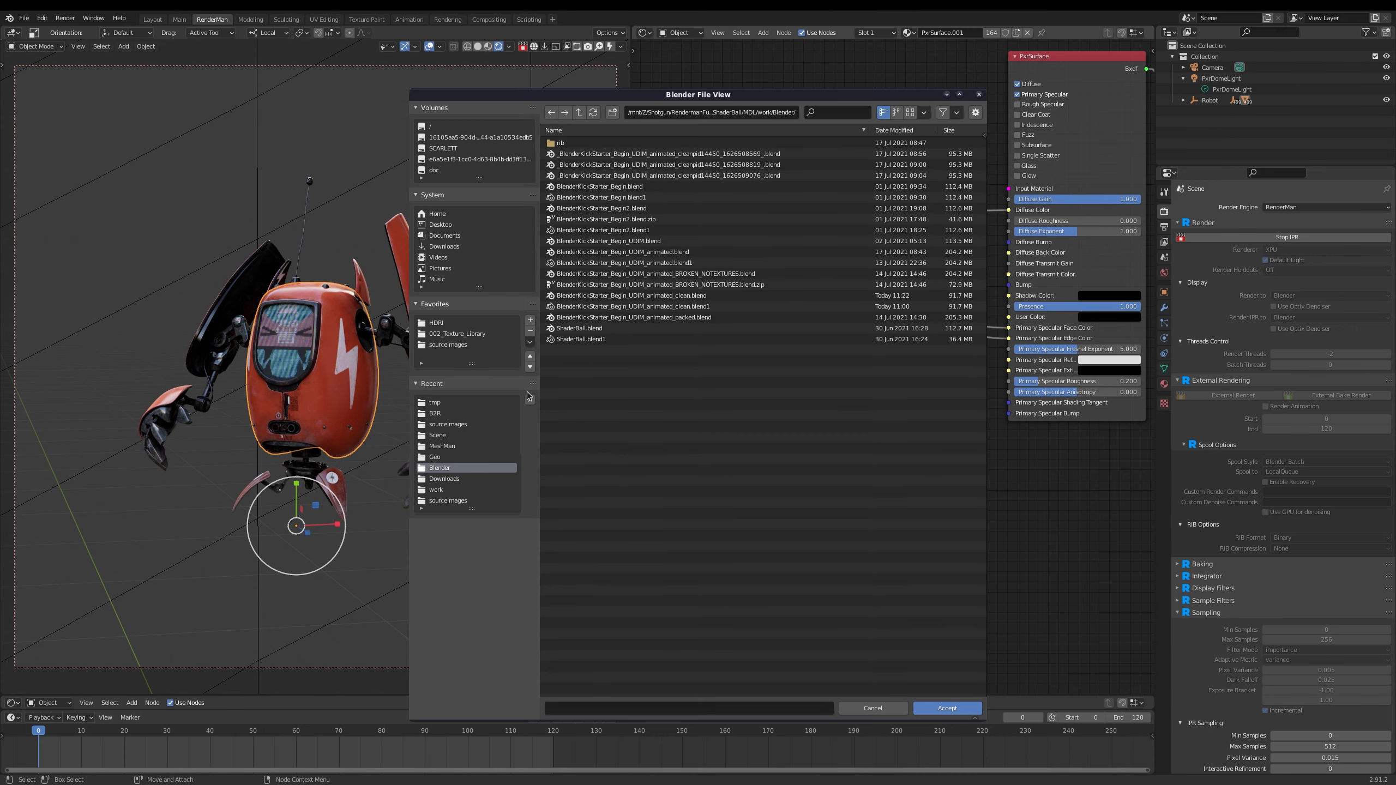
click(467, 345)
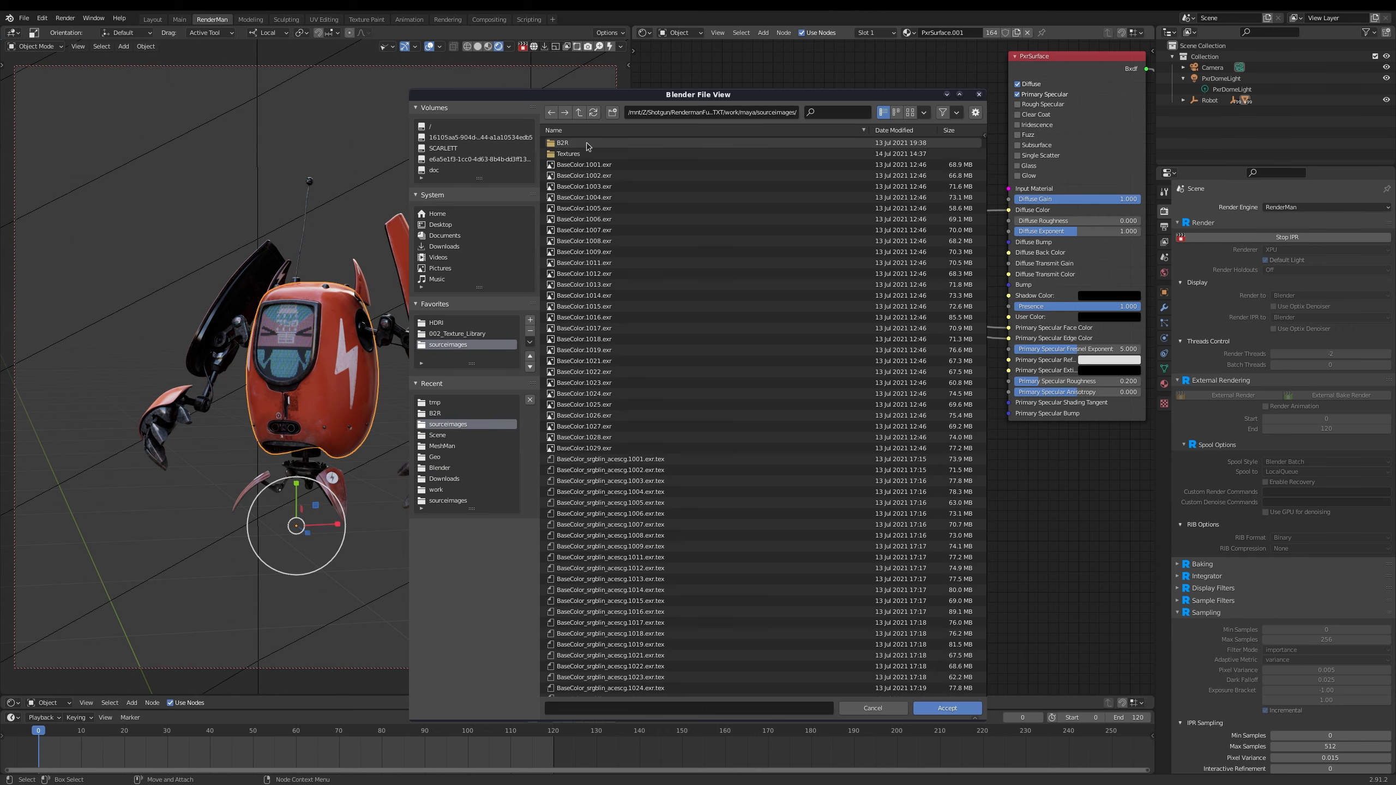
click(575, 144)
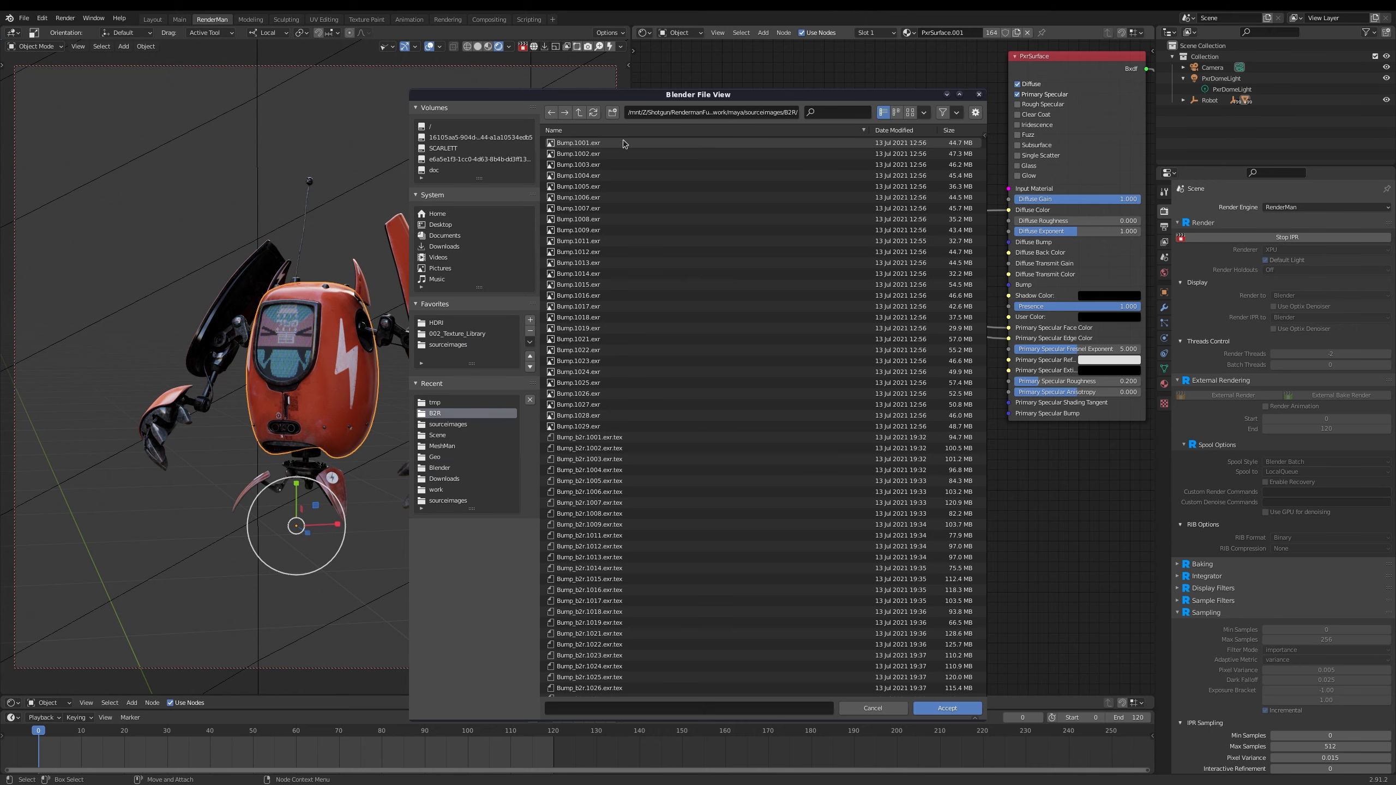
scroll(624, 410, down, 2)
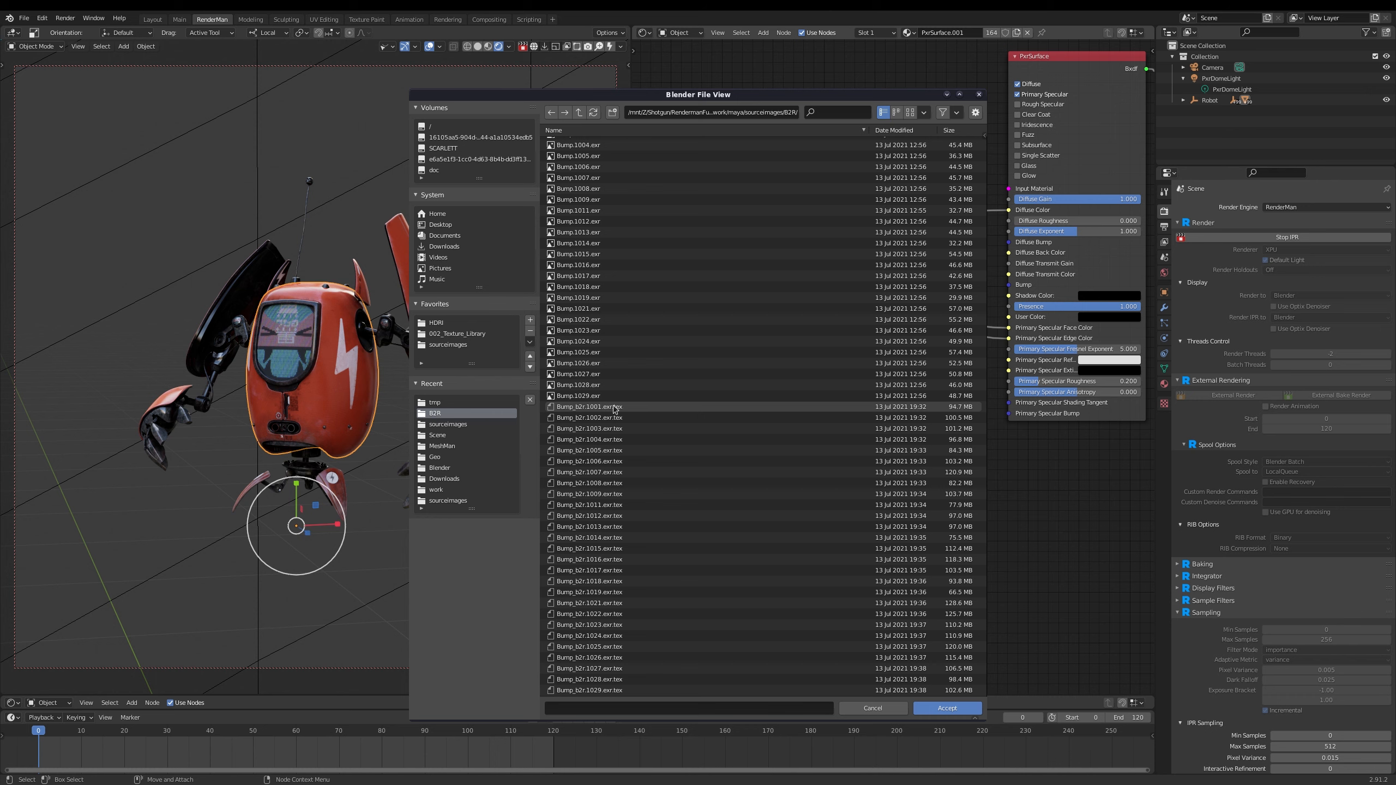
click(616, 410)
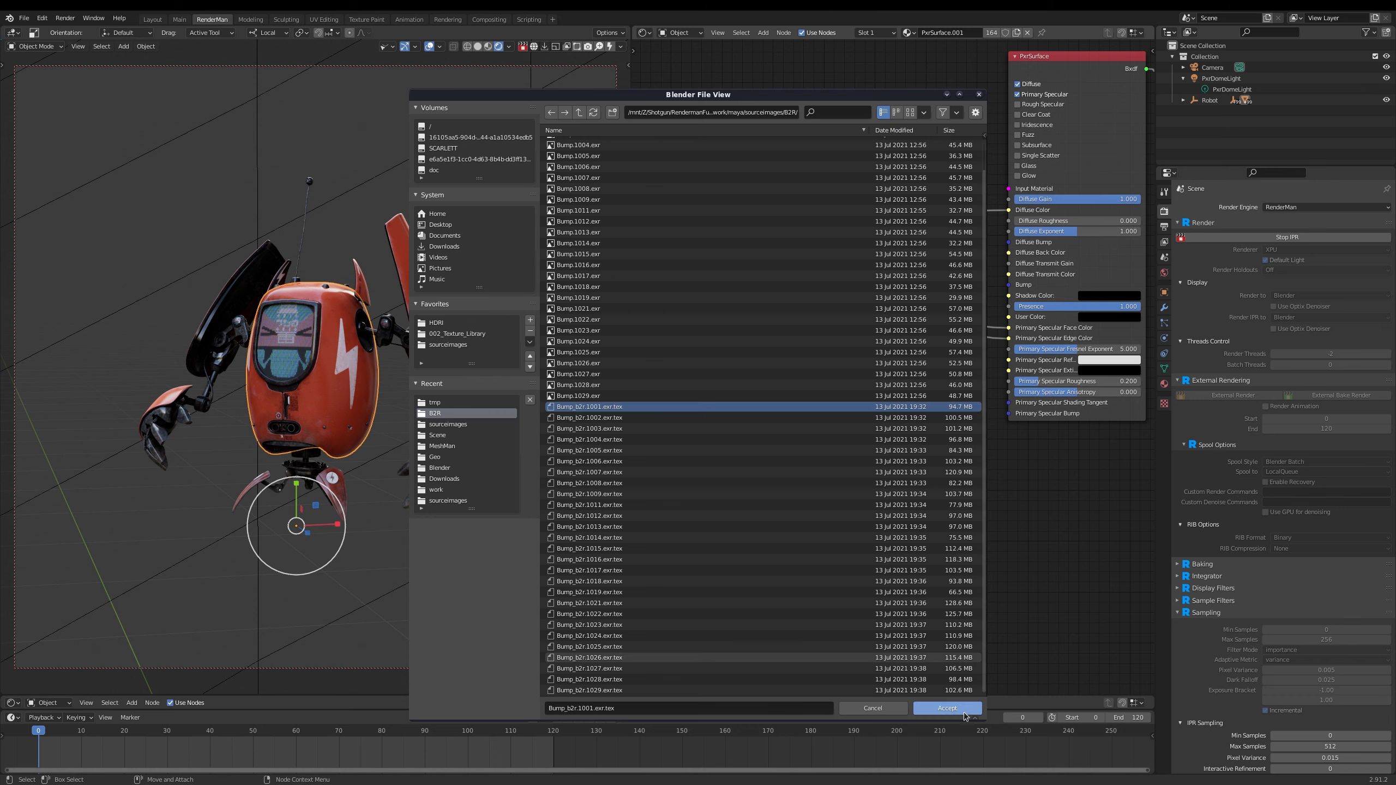
click(944, 709)
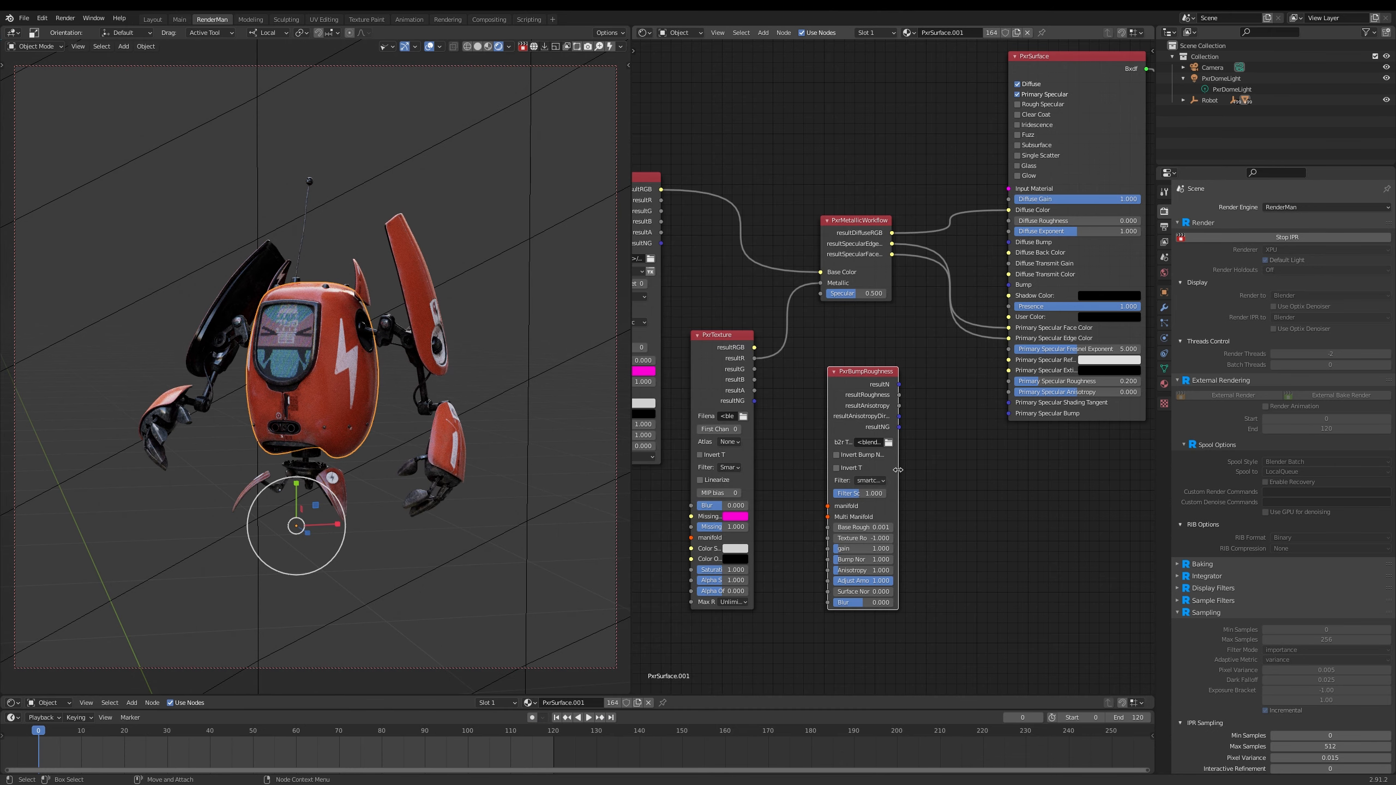
Widen the PxrBumpRoughness node, replace 1001 in its texture filename with <udim>, and shift the node slightly away from PxrSurface.
drag(909, 467, 970, 466)
scroll(934, 467, up, 2)
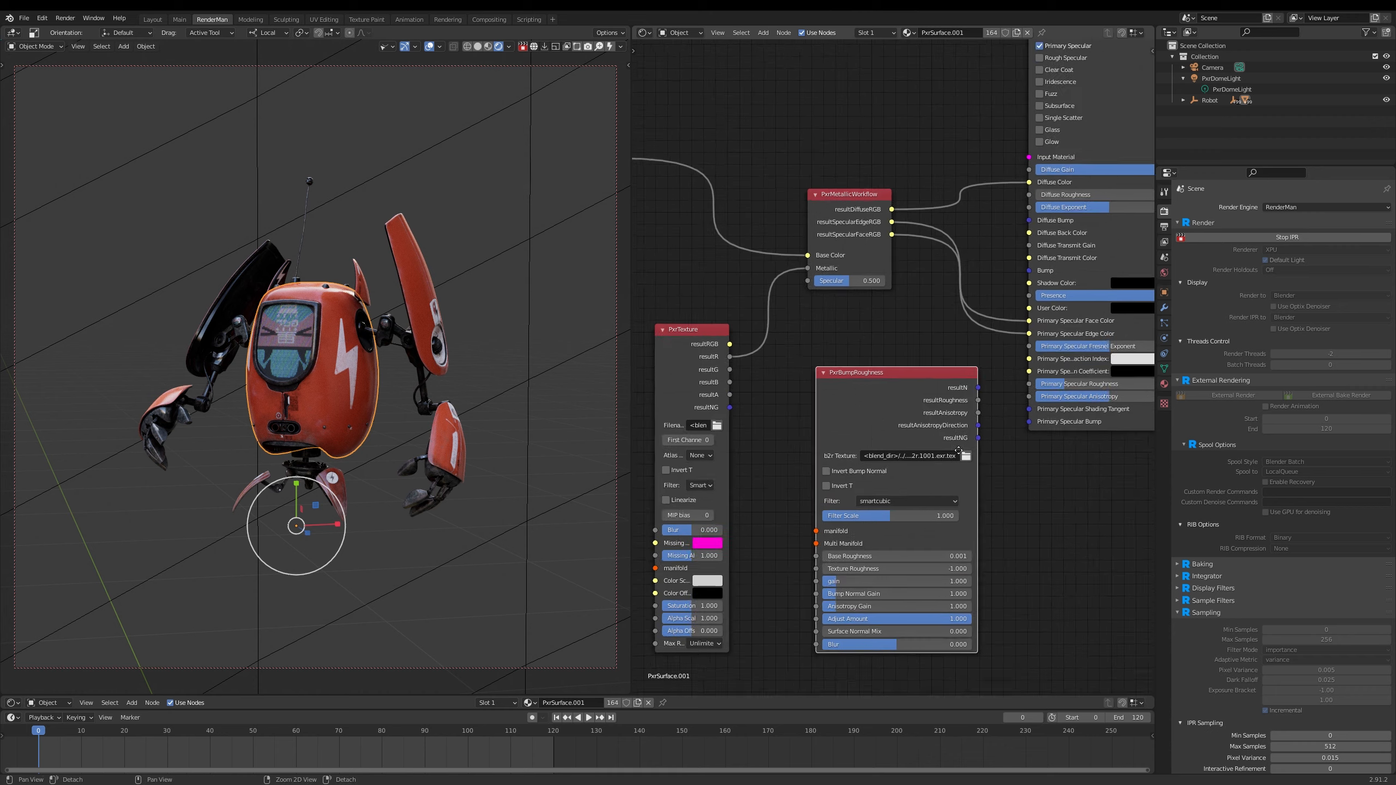
click(932, 467)
click(932, 462)
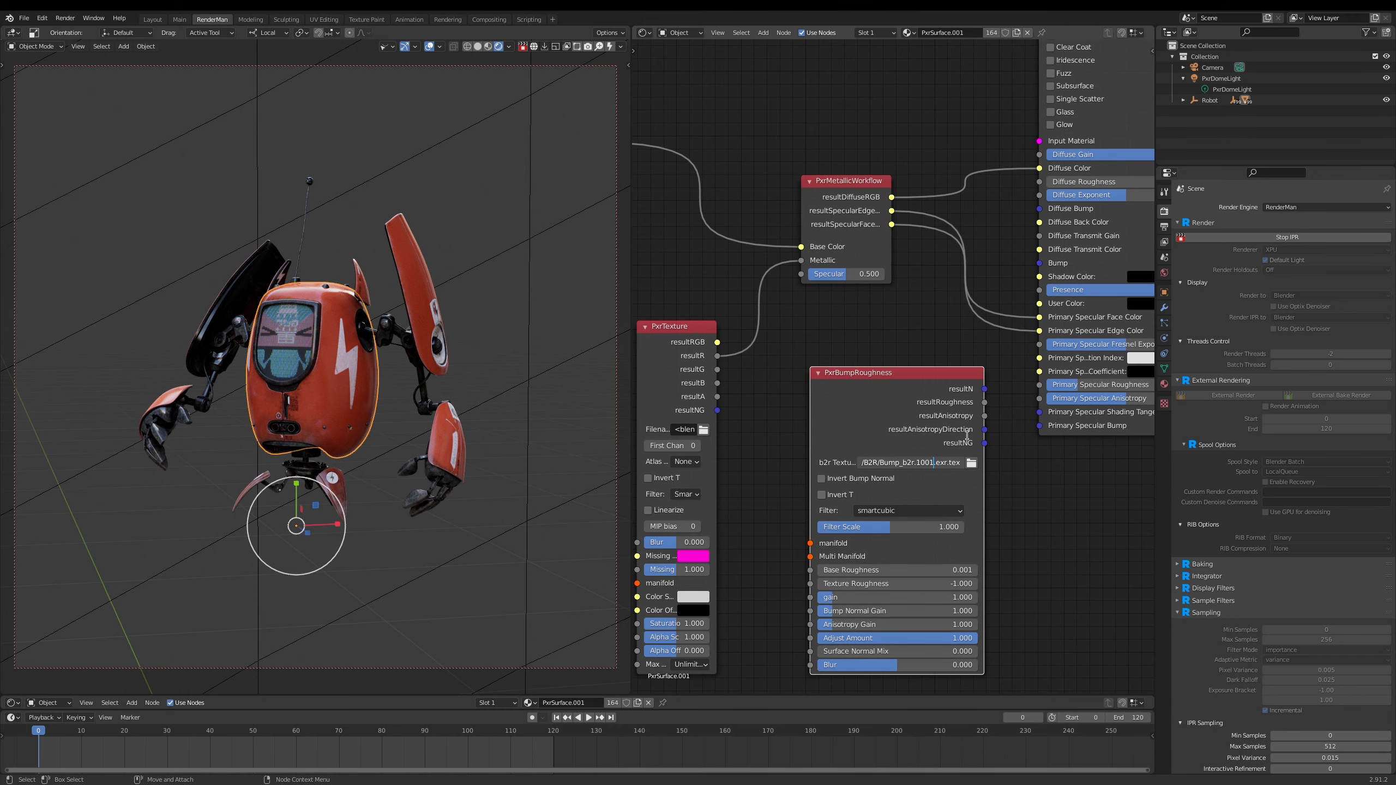
key(BackSpace)
key(BackSpace)
key(BackSpace)
key(BackSpace)
text(<udim>)
key(Return)
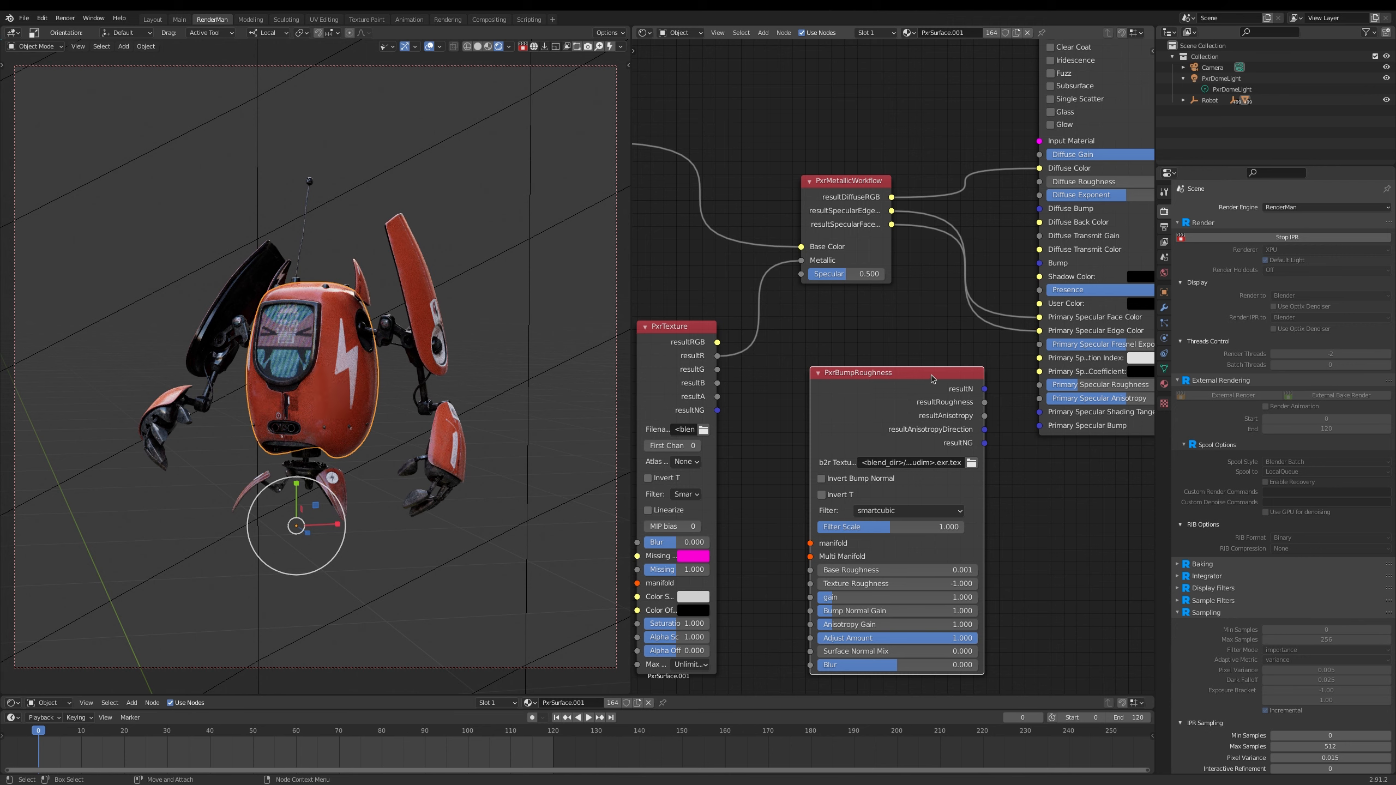
drag(931, 378, 917, 371)
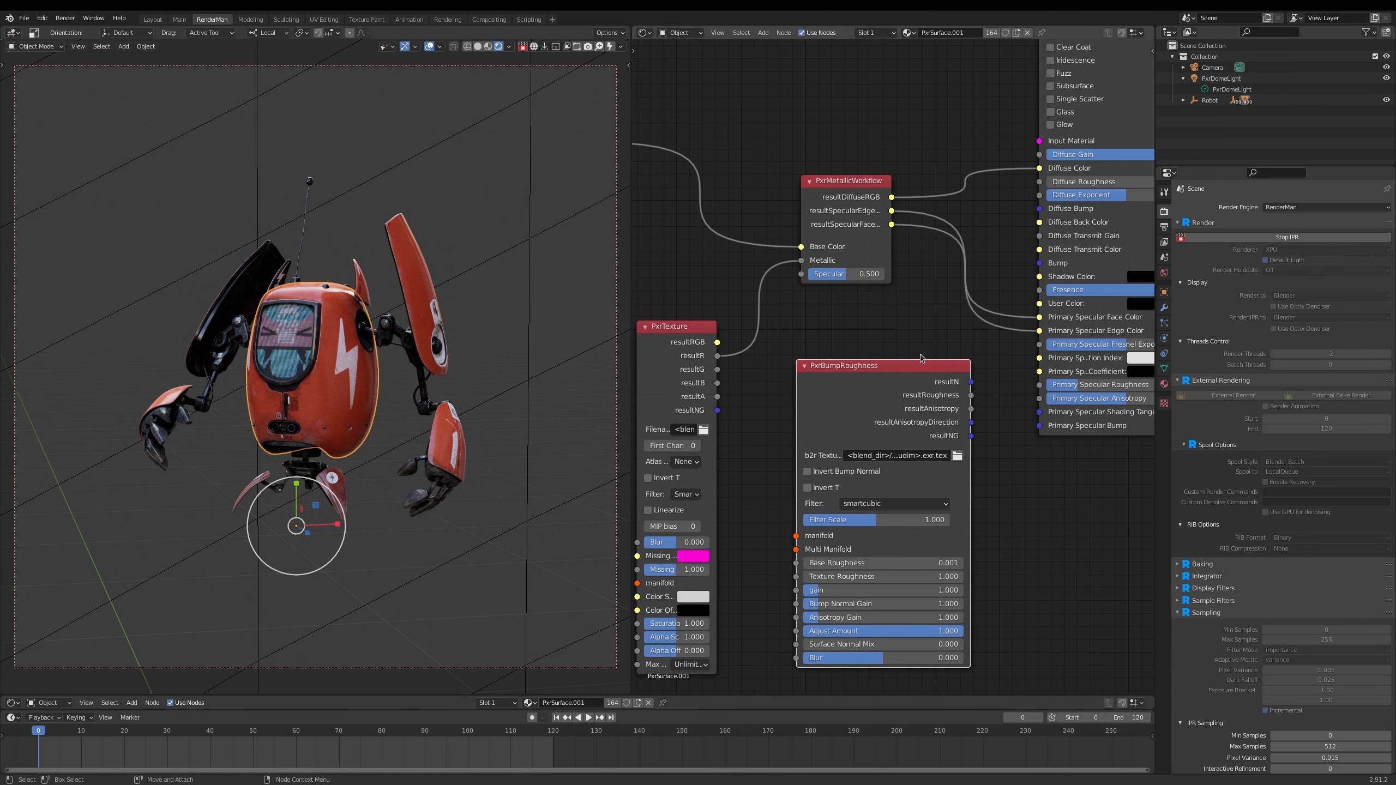
Connect PxrBumpRoughness's resultN, resultRoughness, resultAnisotropy and resultAnisotropyDirection to PxrSurface's Bump, Primary Specular Roughness, Primary Specular Anisotropy and Primary Specular Shading Tangent.
middle_drag(1037, 500, 916, 510)
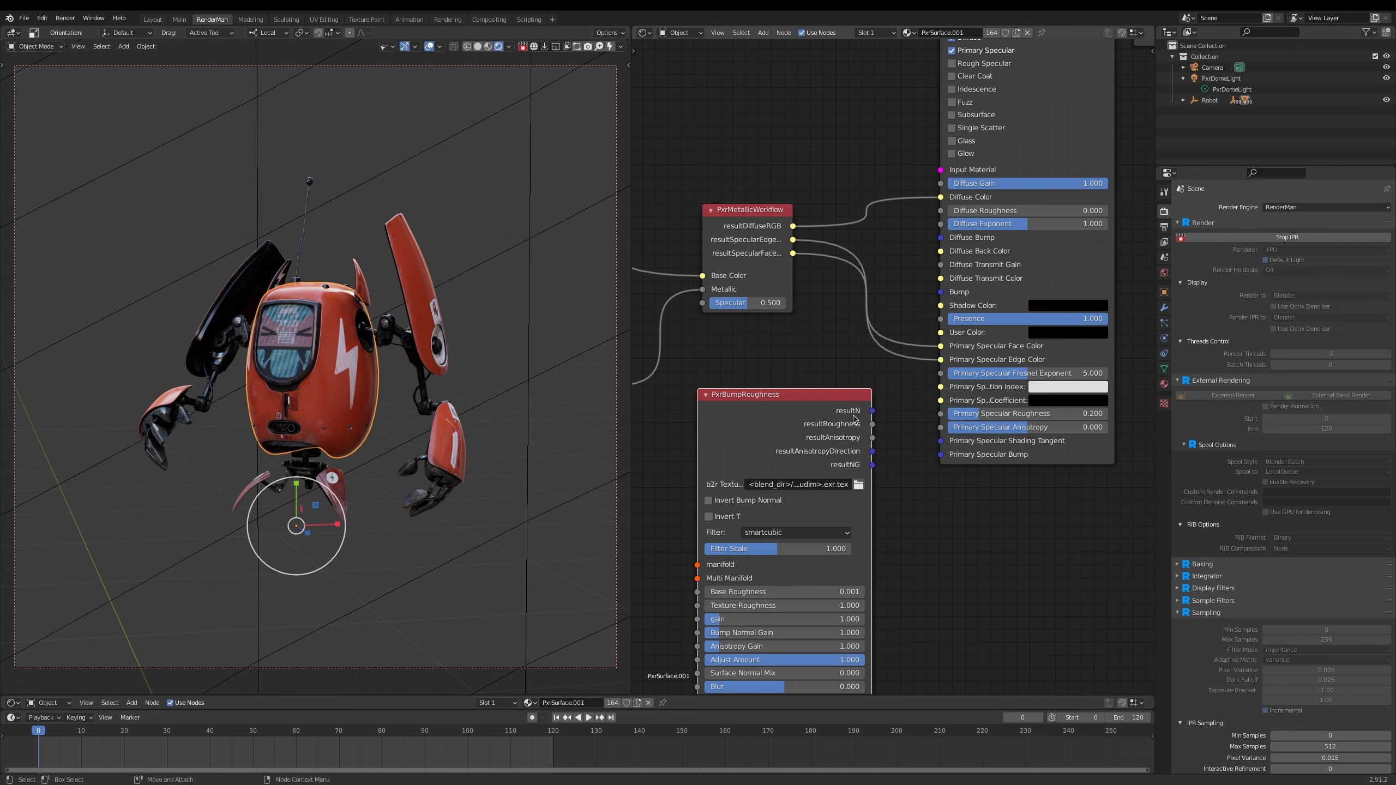
drag(873, 411, 942, 293)
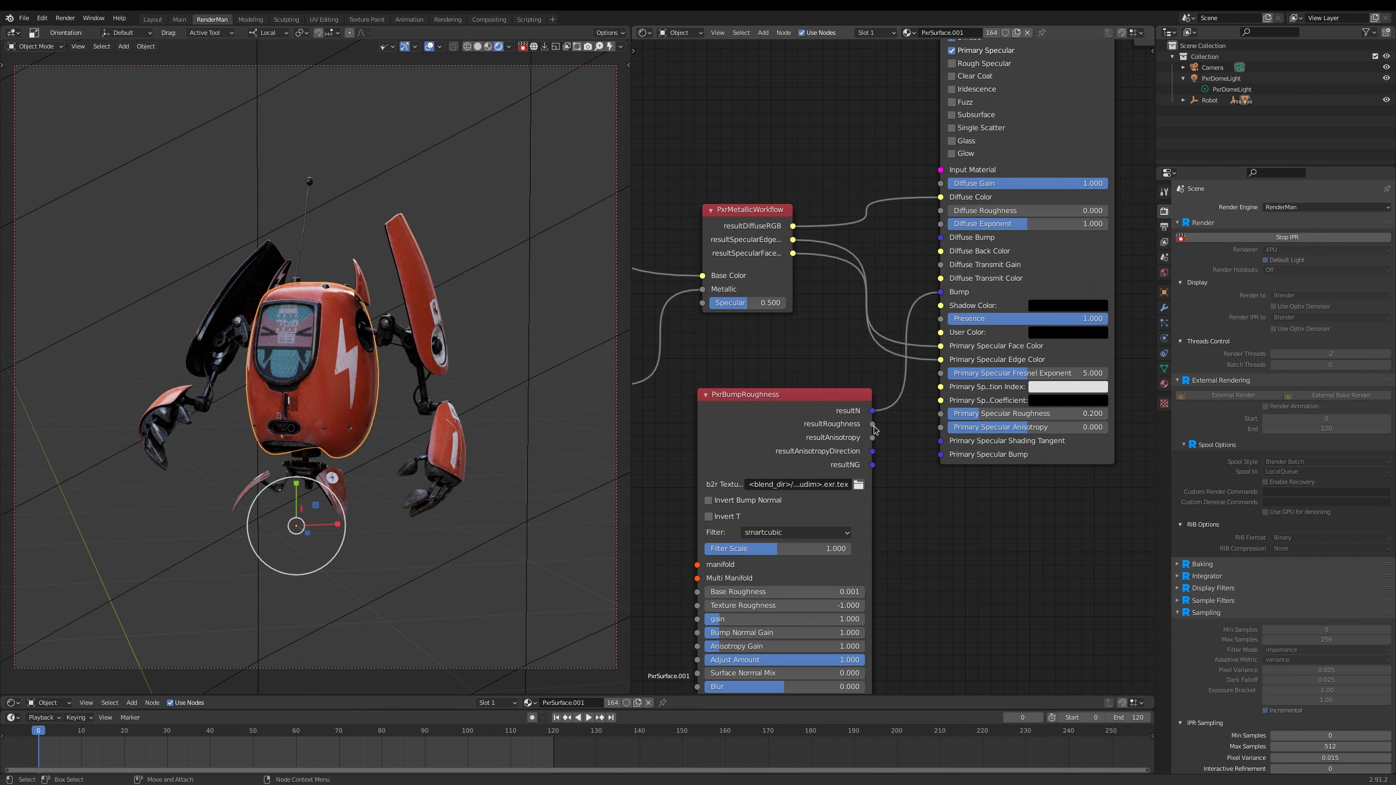
drag(873, 424, 942, 416)
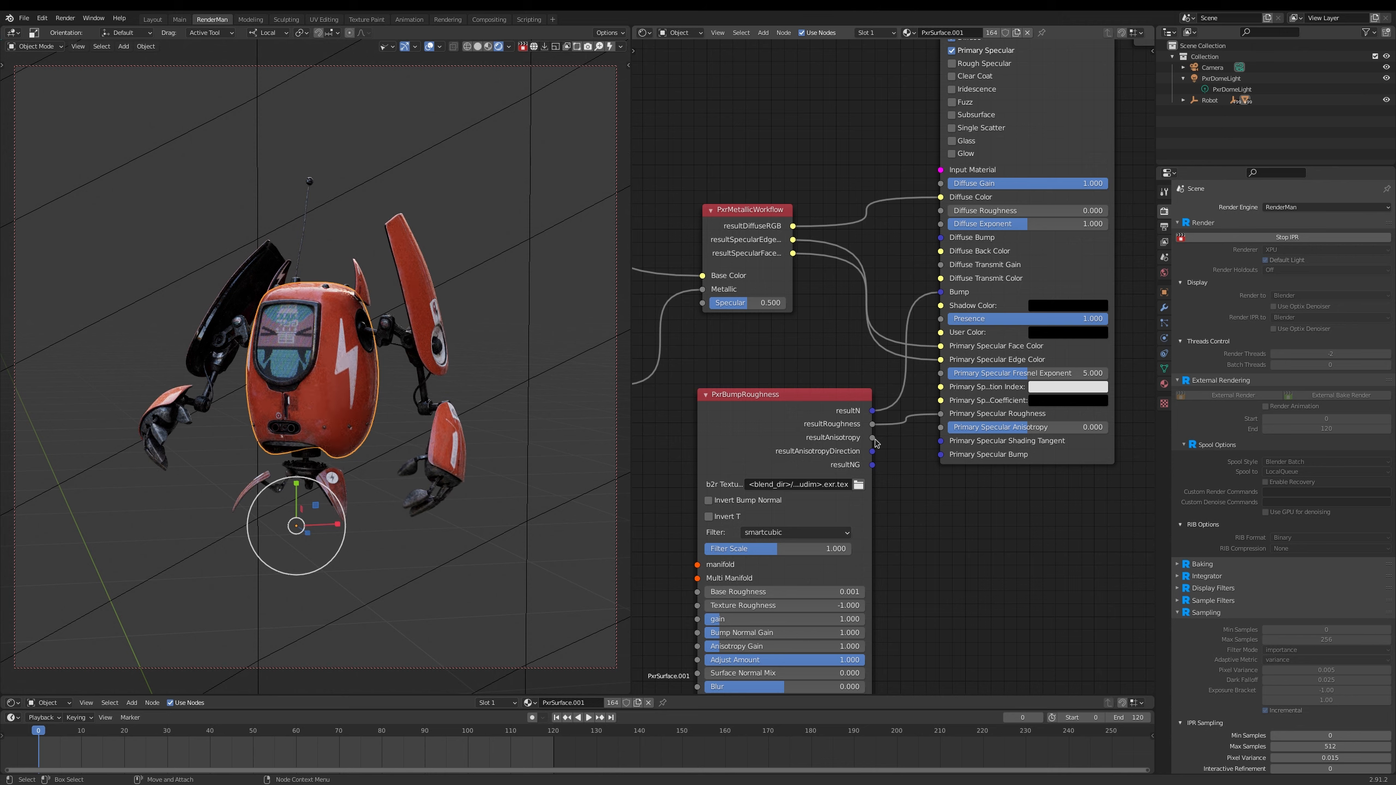
drag(874, 438, 991, 435)
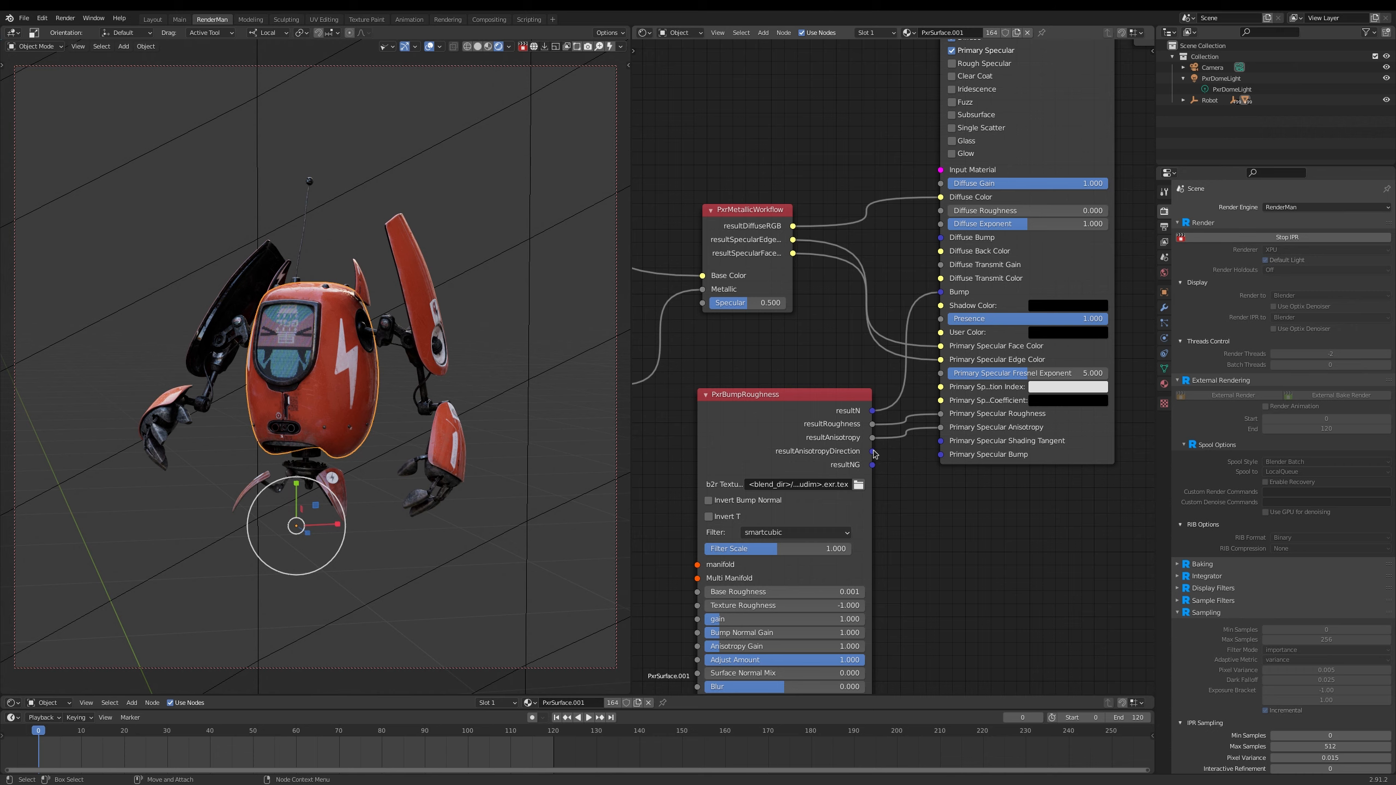
mouse_move(872, 451)
mouse_down()
mouse_move(929, 455)
mouse_move(941, 441)
mouse_up()
Enable Invert Bump Normal on the PxrBumpRoughness node and inspect the robot's body up close in the render.
middle_drag(395, 404, 397, 424)
alt+middle_drag(770, 372, 835, 253)
alt+middle_drag(745, 408, 760, 401)
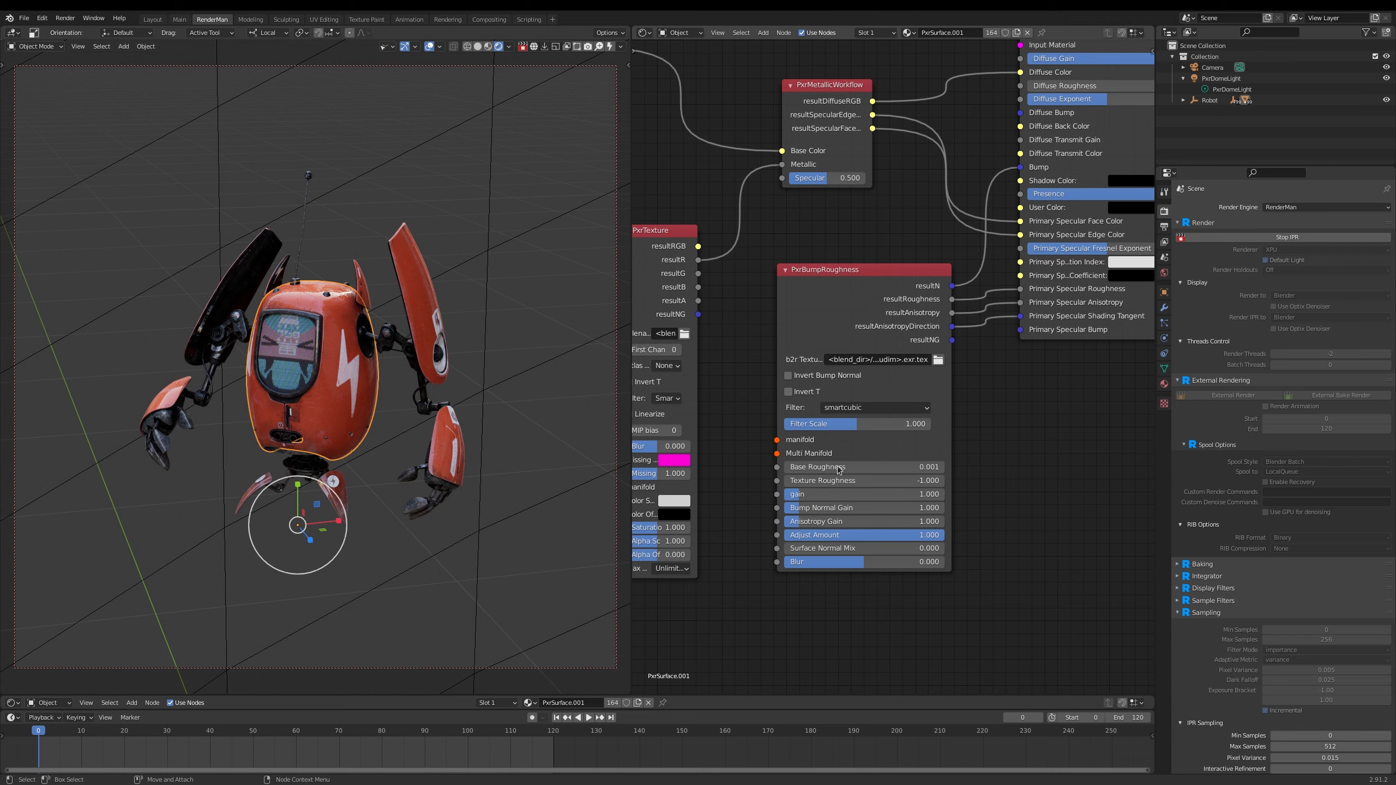
click(813, 377)
scroll(366, 341, up, 6)
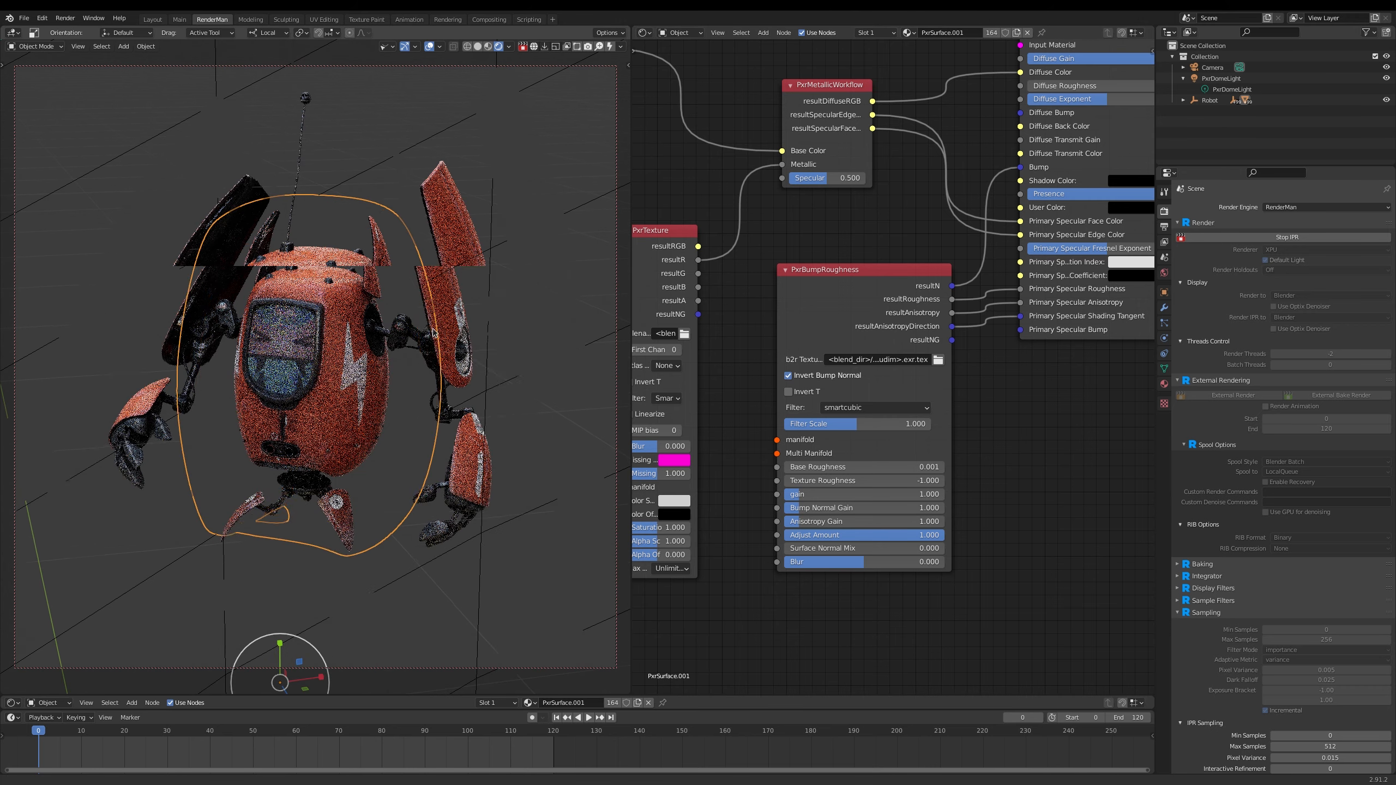
scroll(437, 282, up, 6)
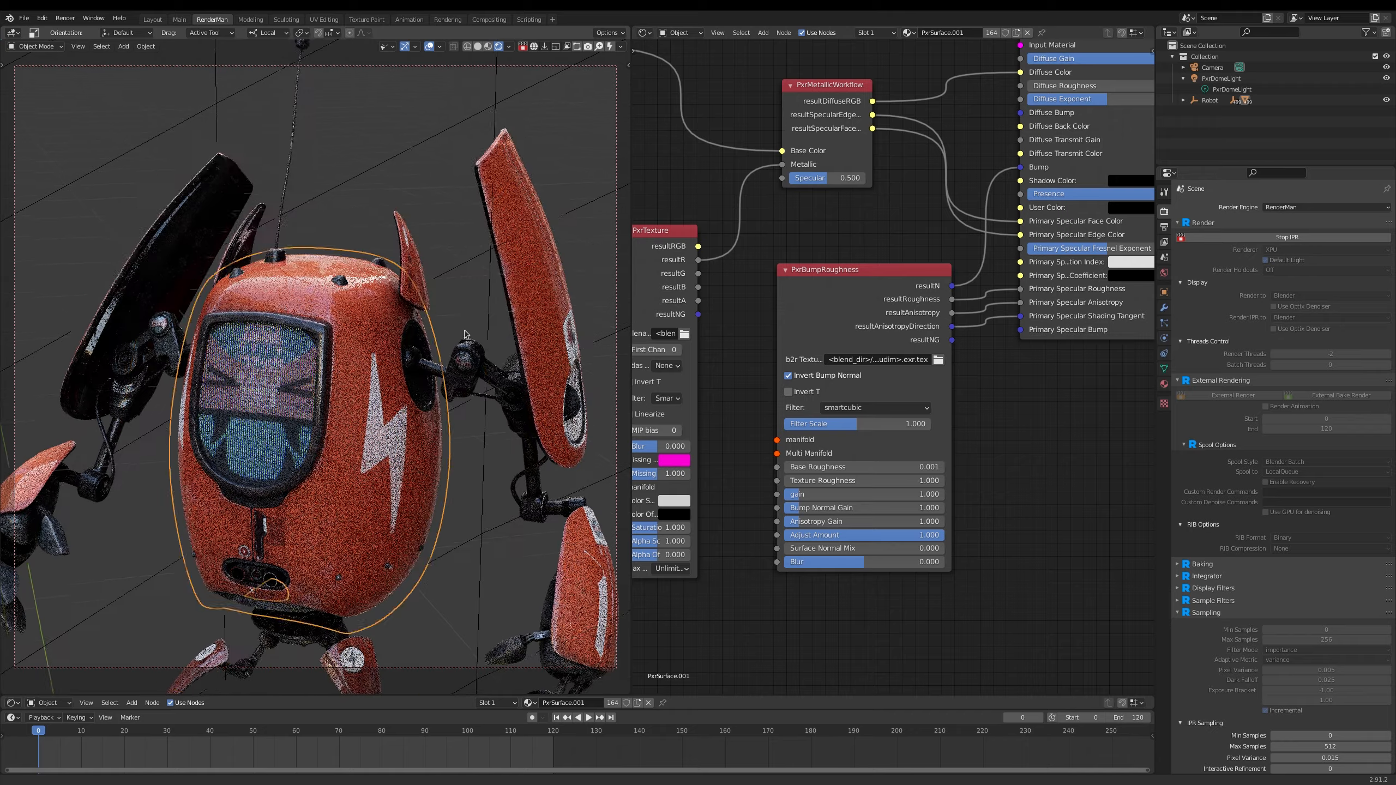
scroll(515, 318, up, 4)
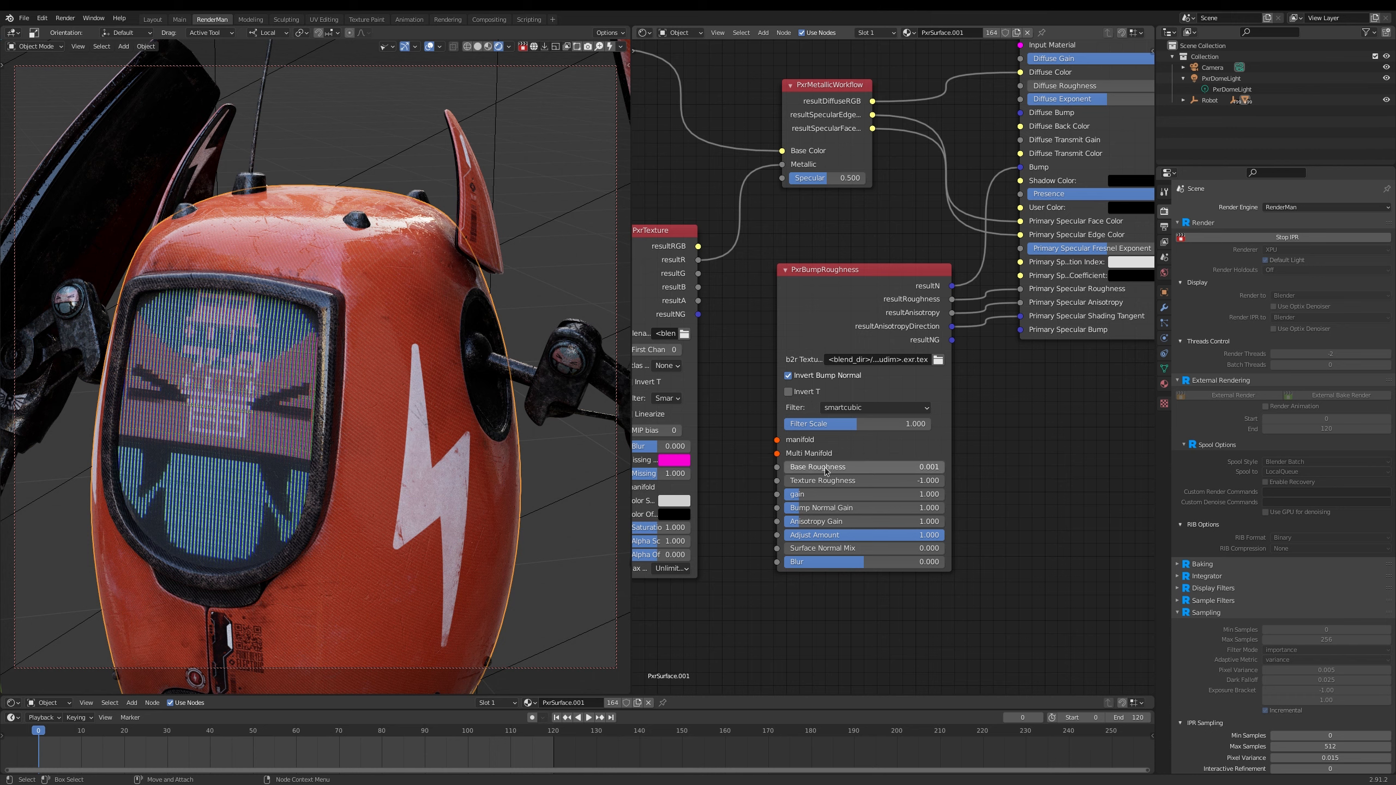
Set the PxrBumpRoughness node's Base Roughness to 0.2.
drag(864, 466, 890, 467)
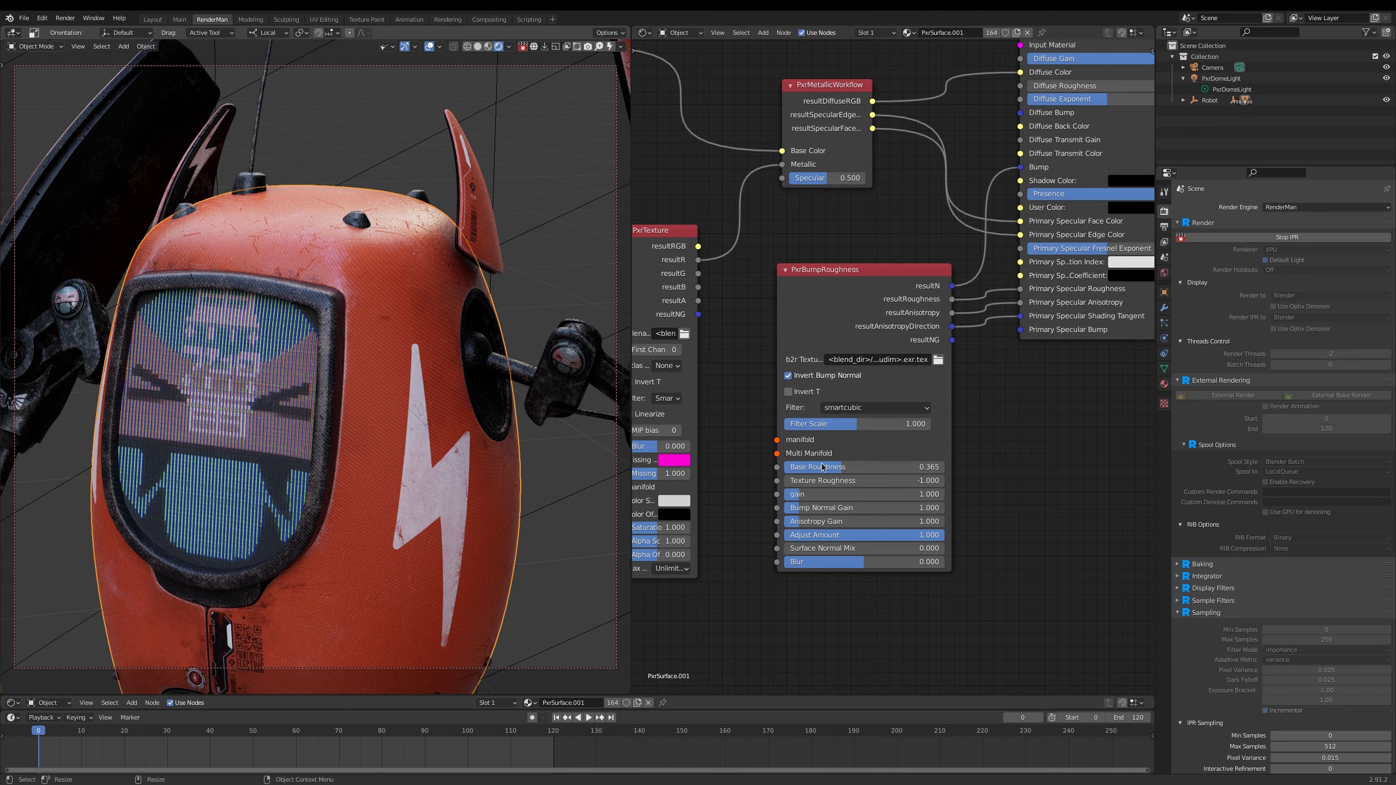
click(885, 467)
text(.2)
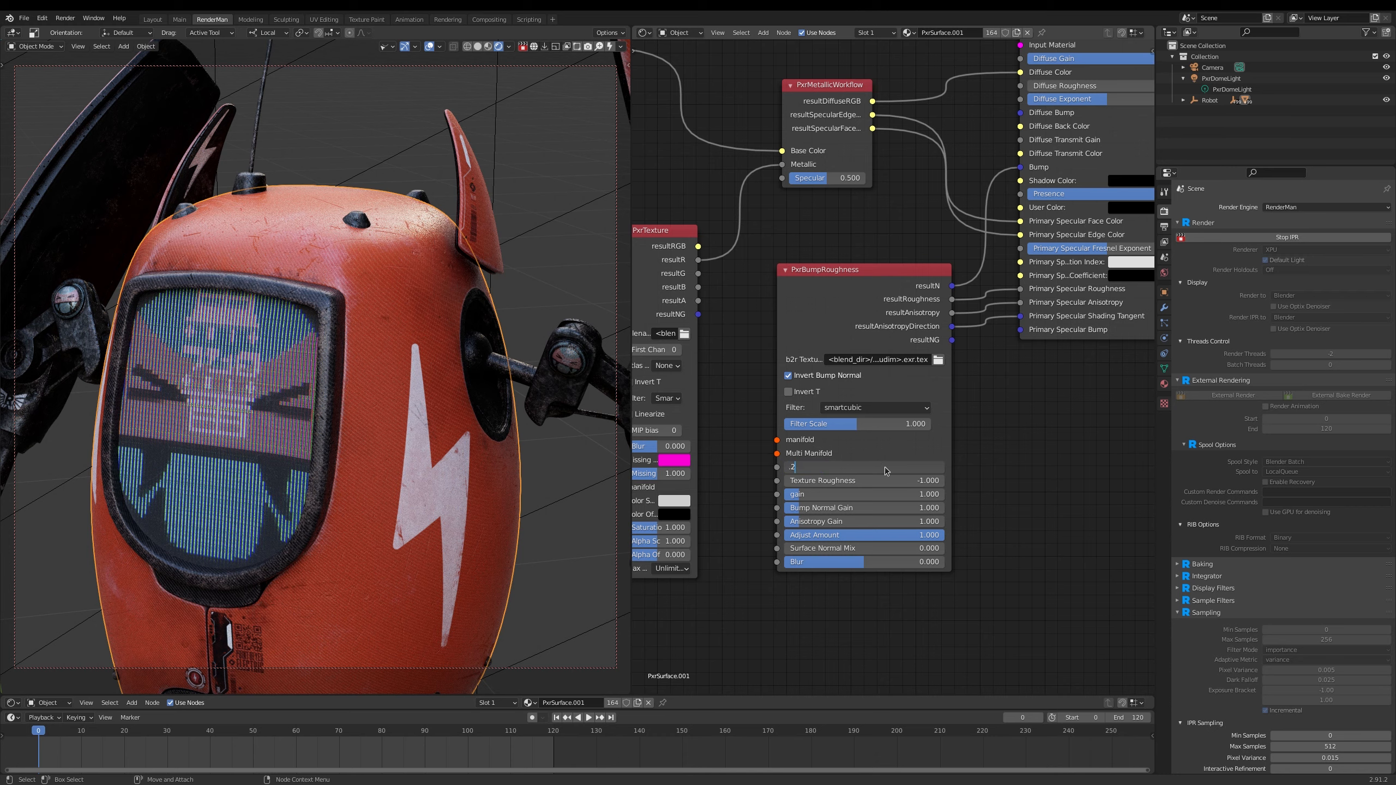
key(Return)
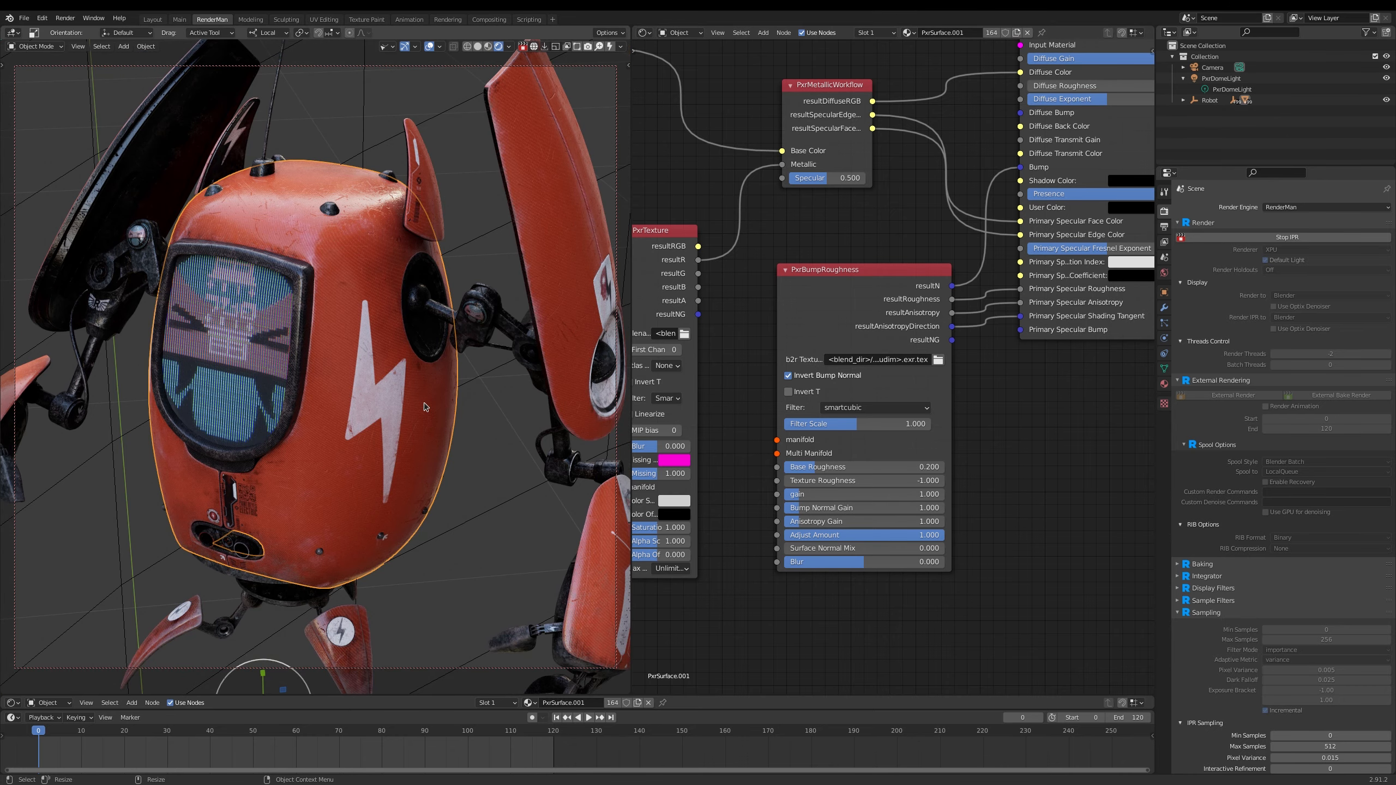
Examine the robot's surface scratches, bump and roughness in the live render from a low angle, both close up and from far away.
middle_drag(465, 405, 489, 349)
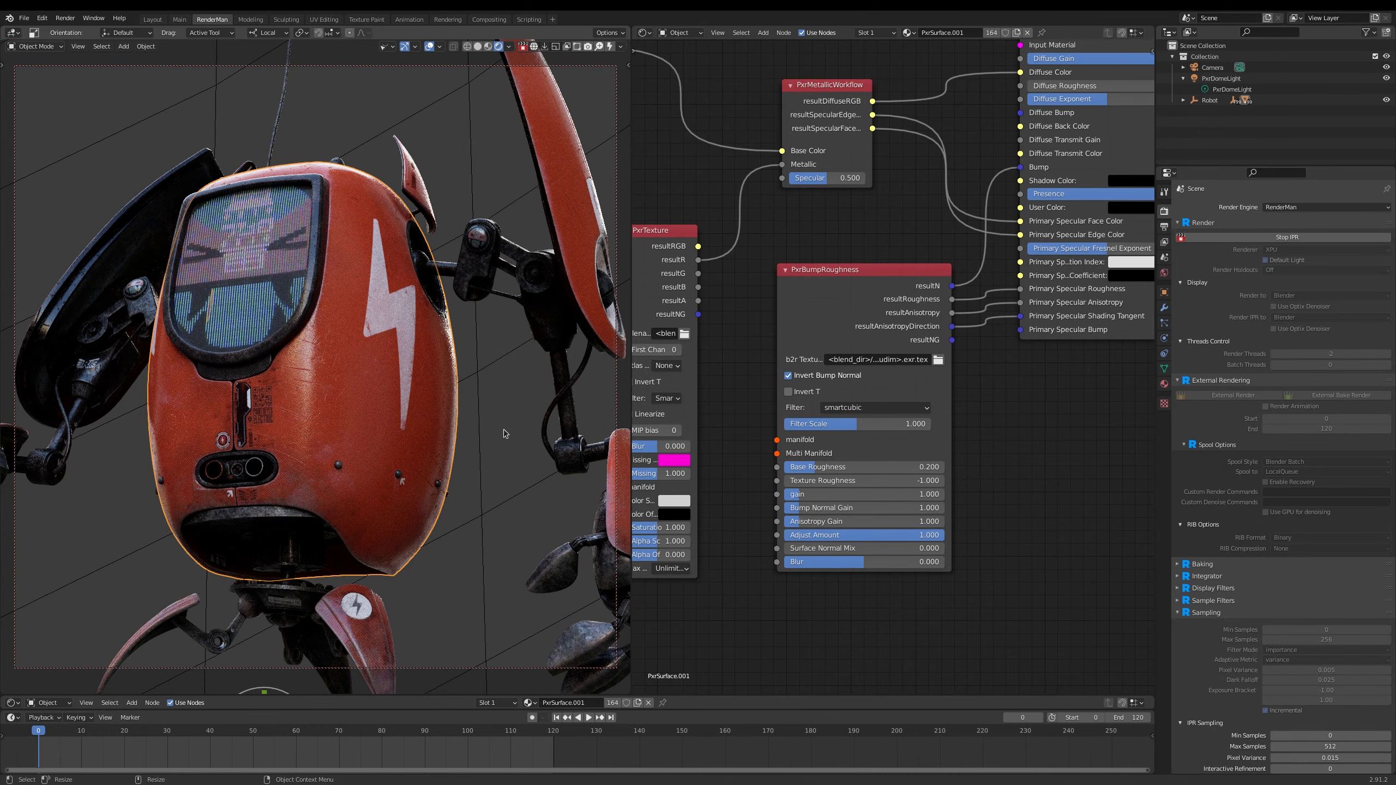
middle_drag(497, 427, 496, 414)
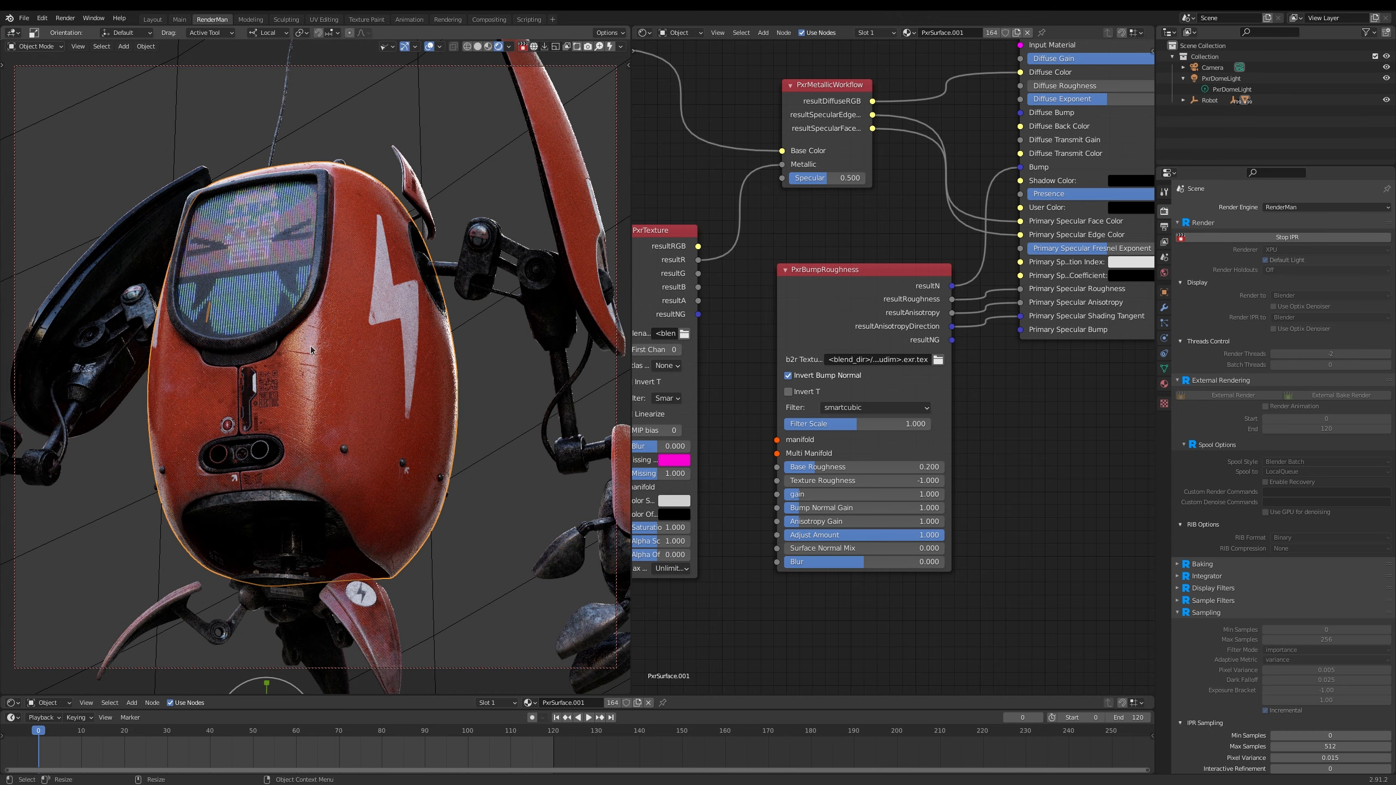
scroll(504, 398, up, 5)
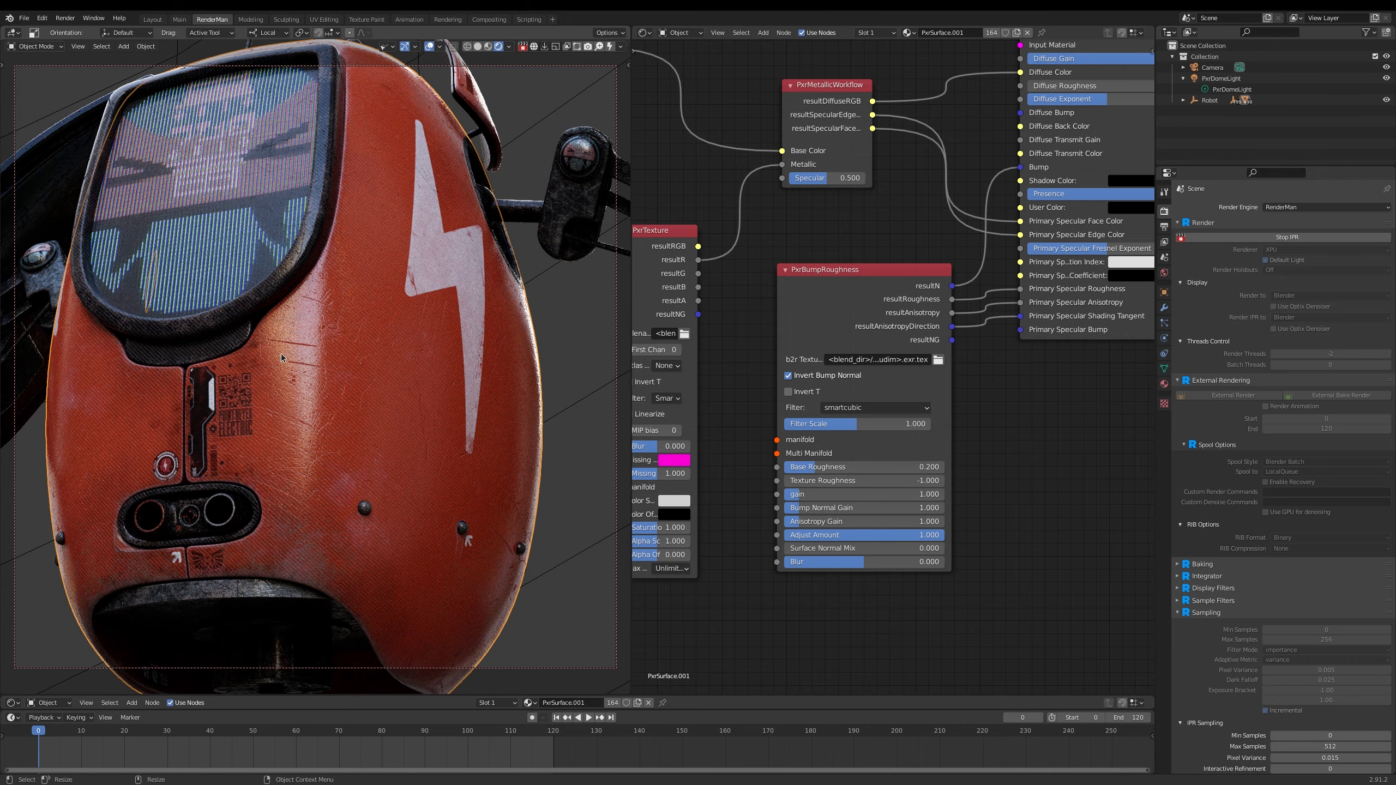
scroll(281, 354, up, 2)
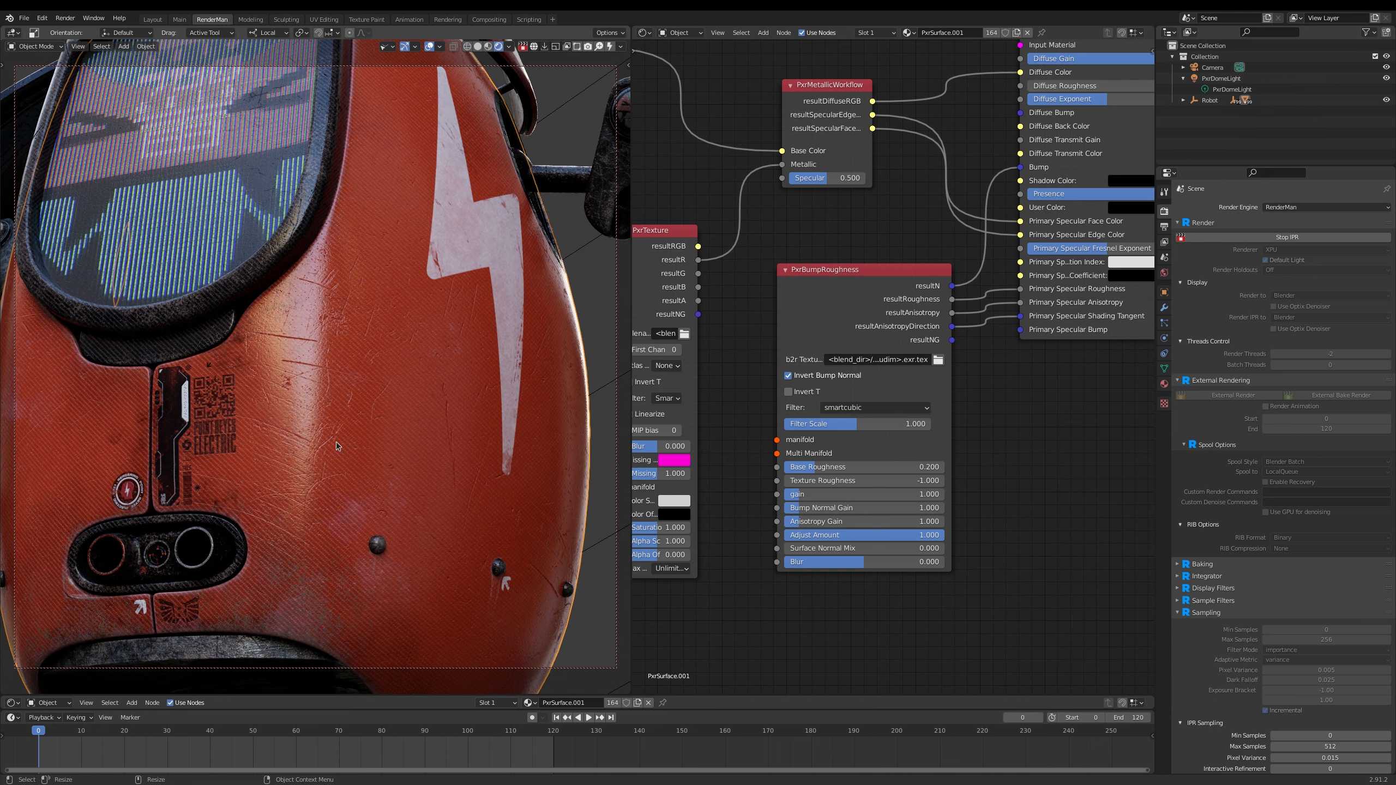
scroll(336, 422, down, 8)
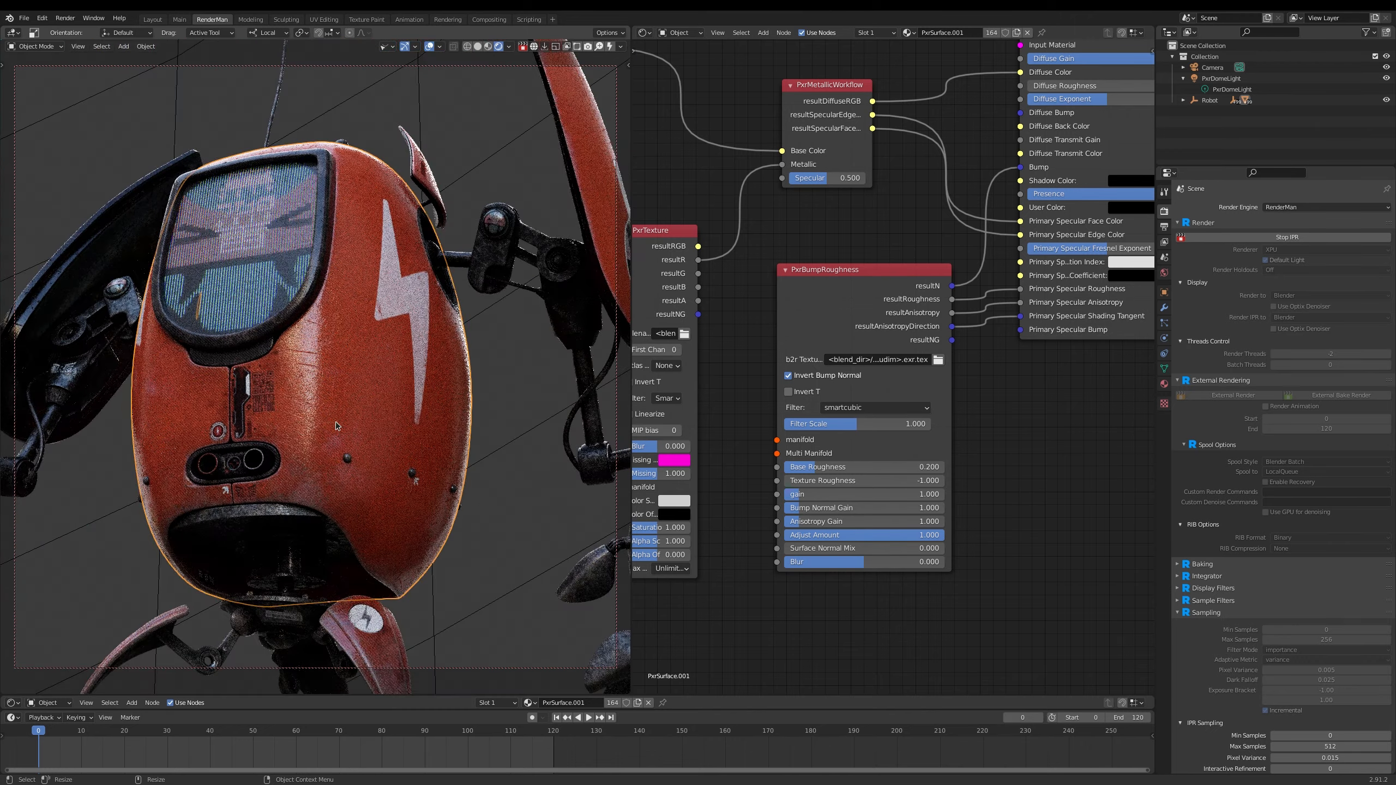
scroll(336, 425, down, 3)
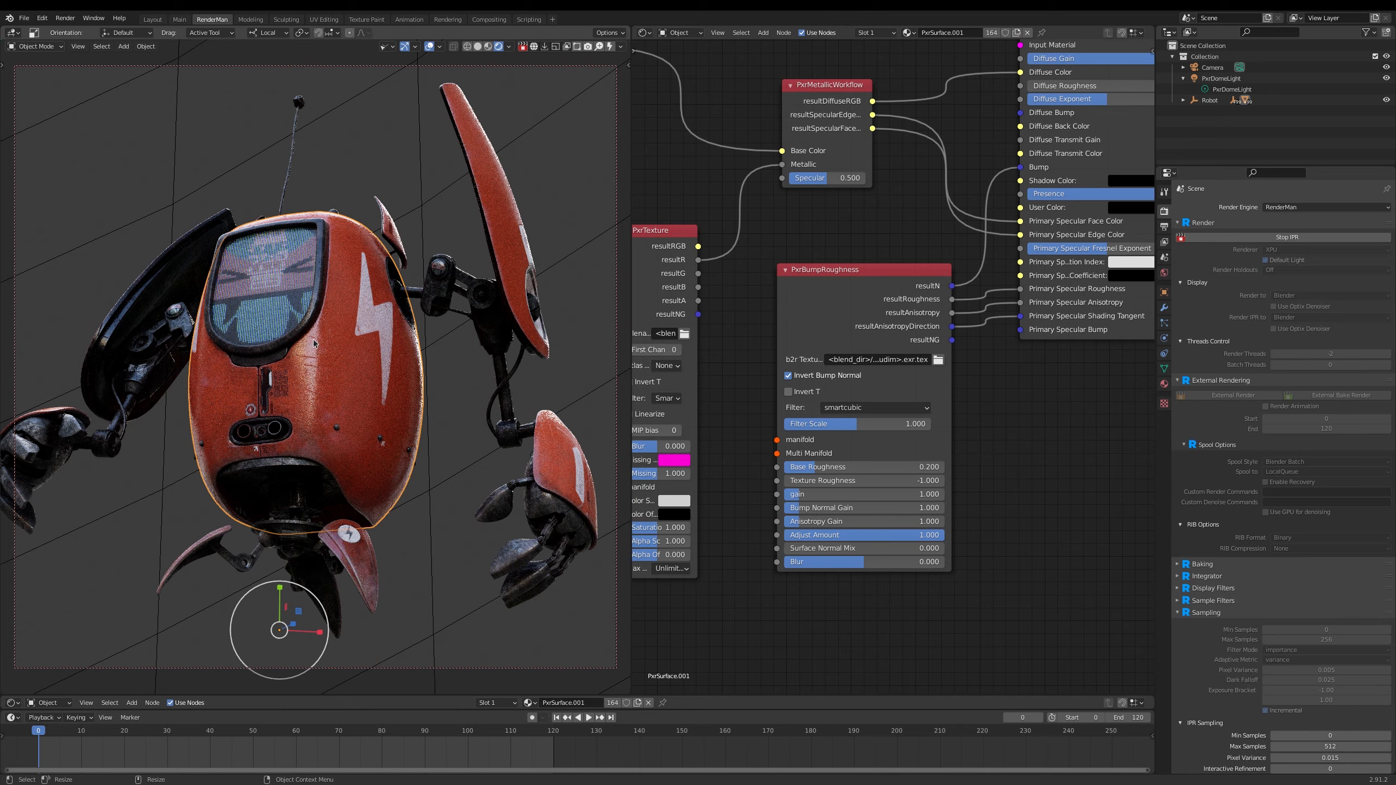
scroll(310, 387, down, 1)
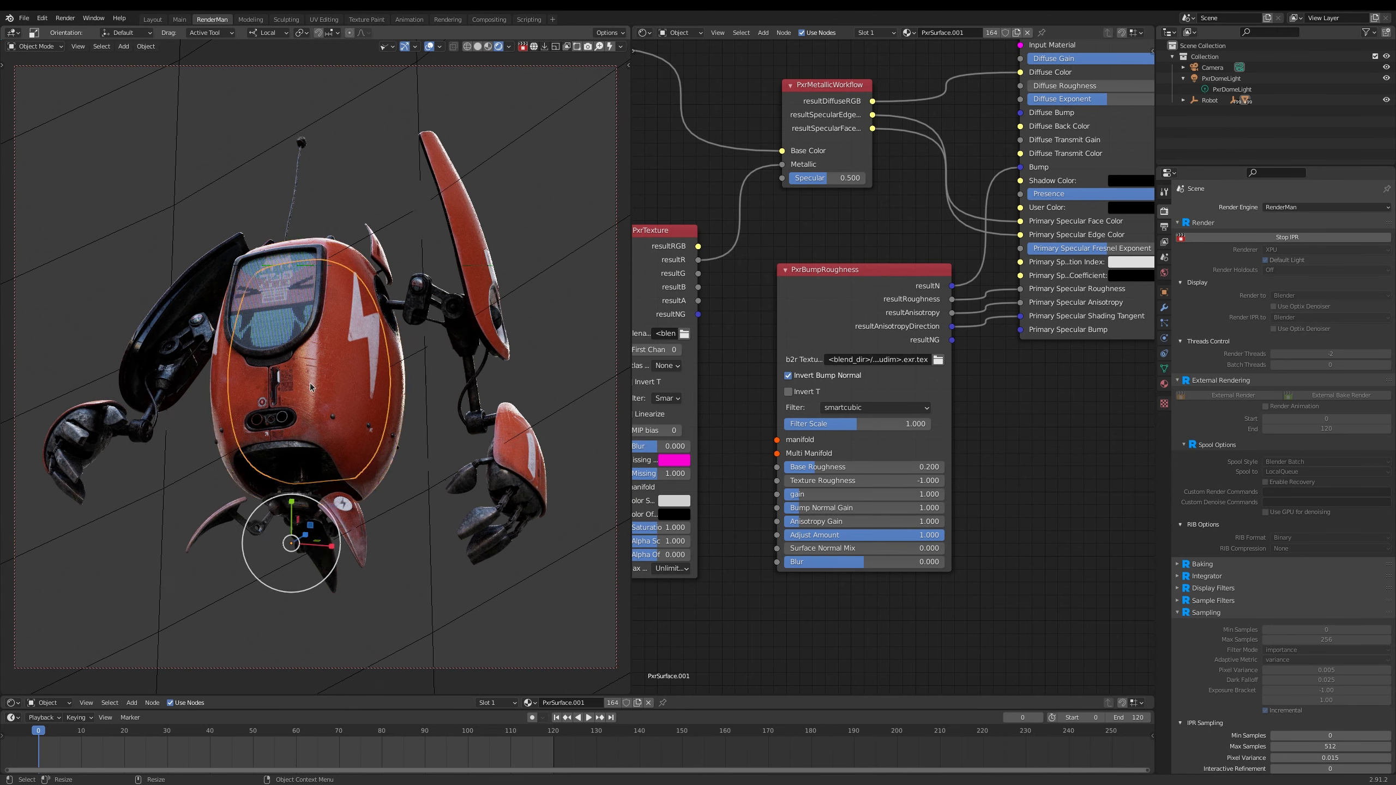
scroll(309, 384, down, 1)
scroll(310, 385, down, 1)
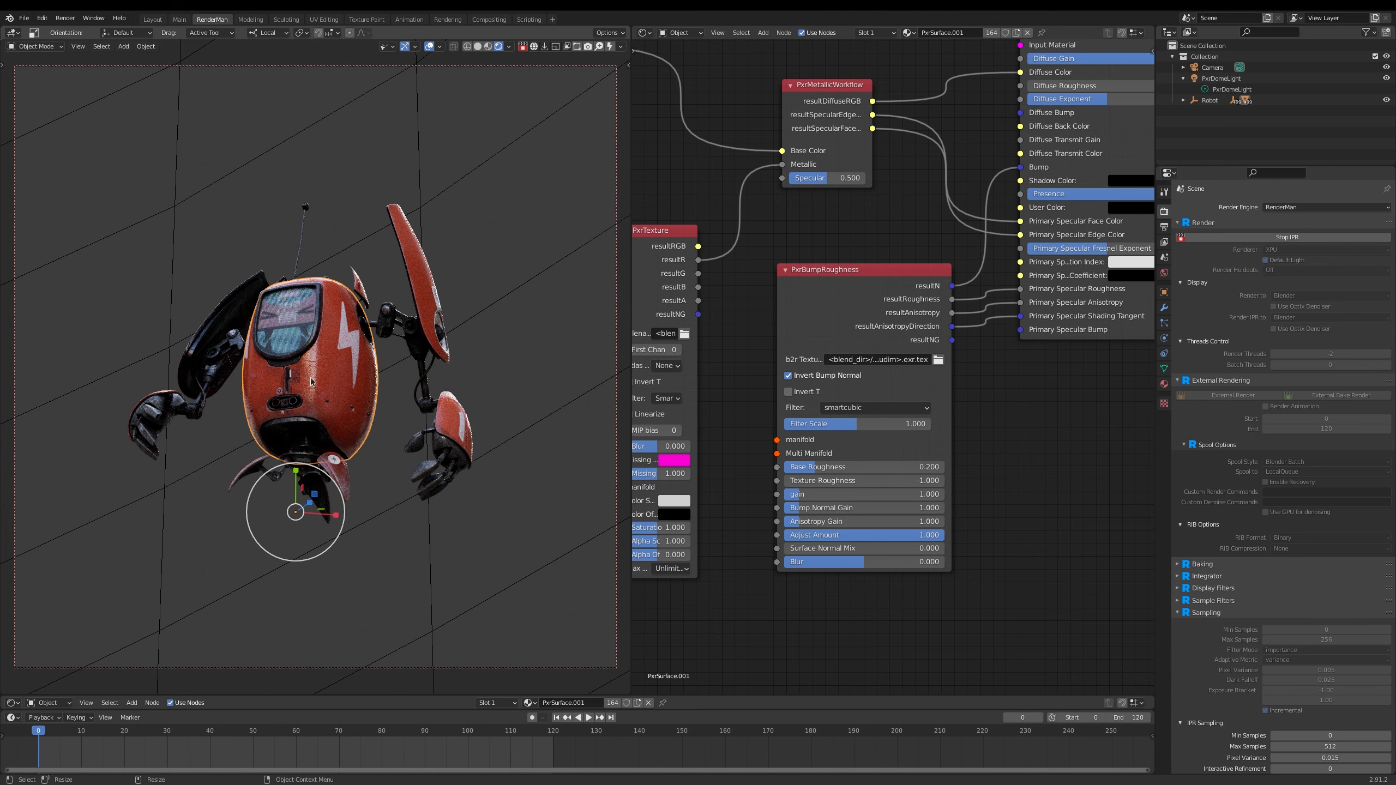
scroll(311, 383, down, 1)
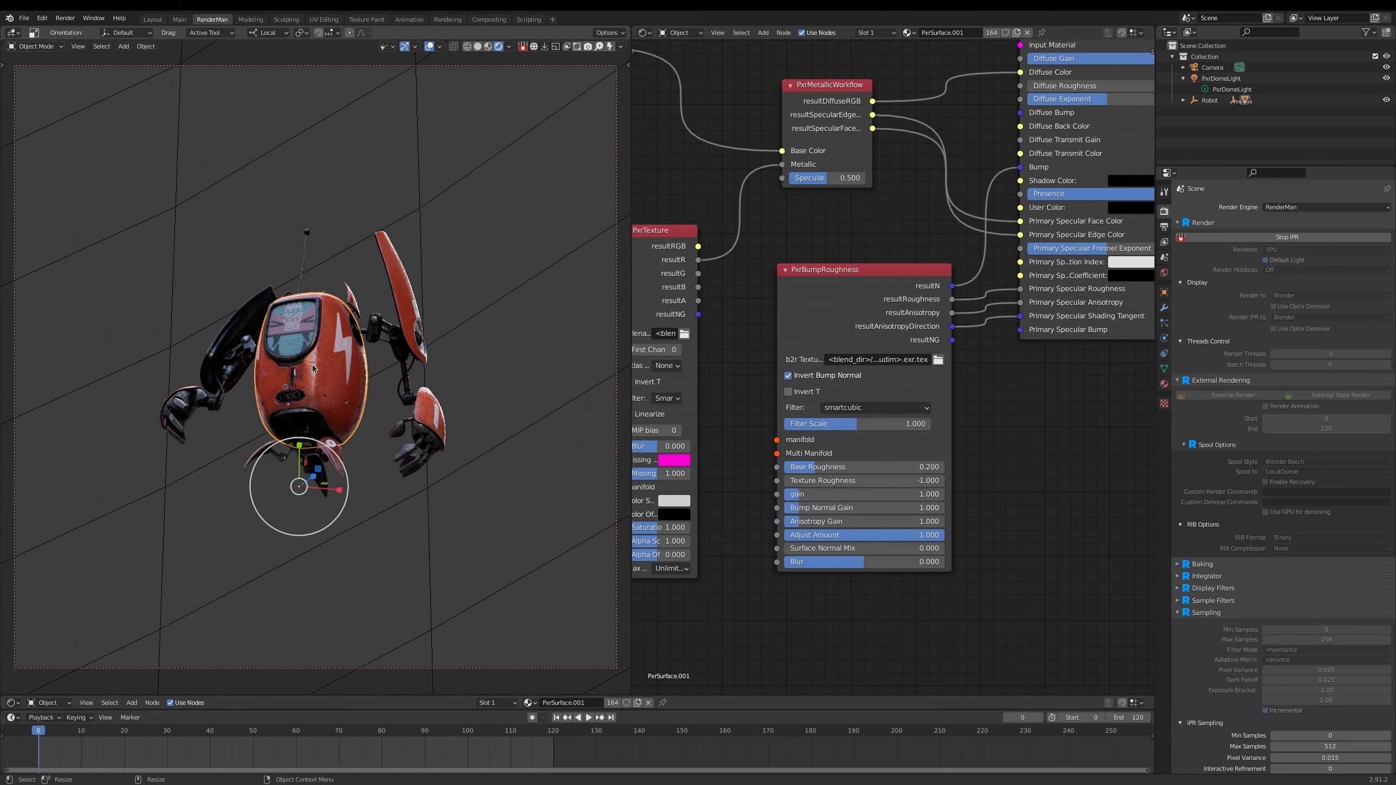
scroll(318, 394, down, 1)
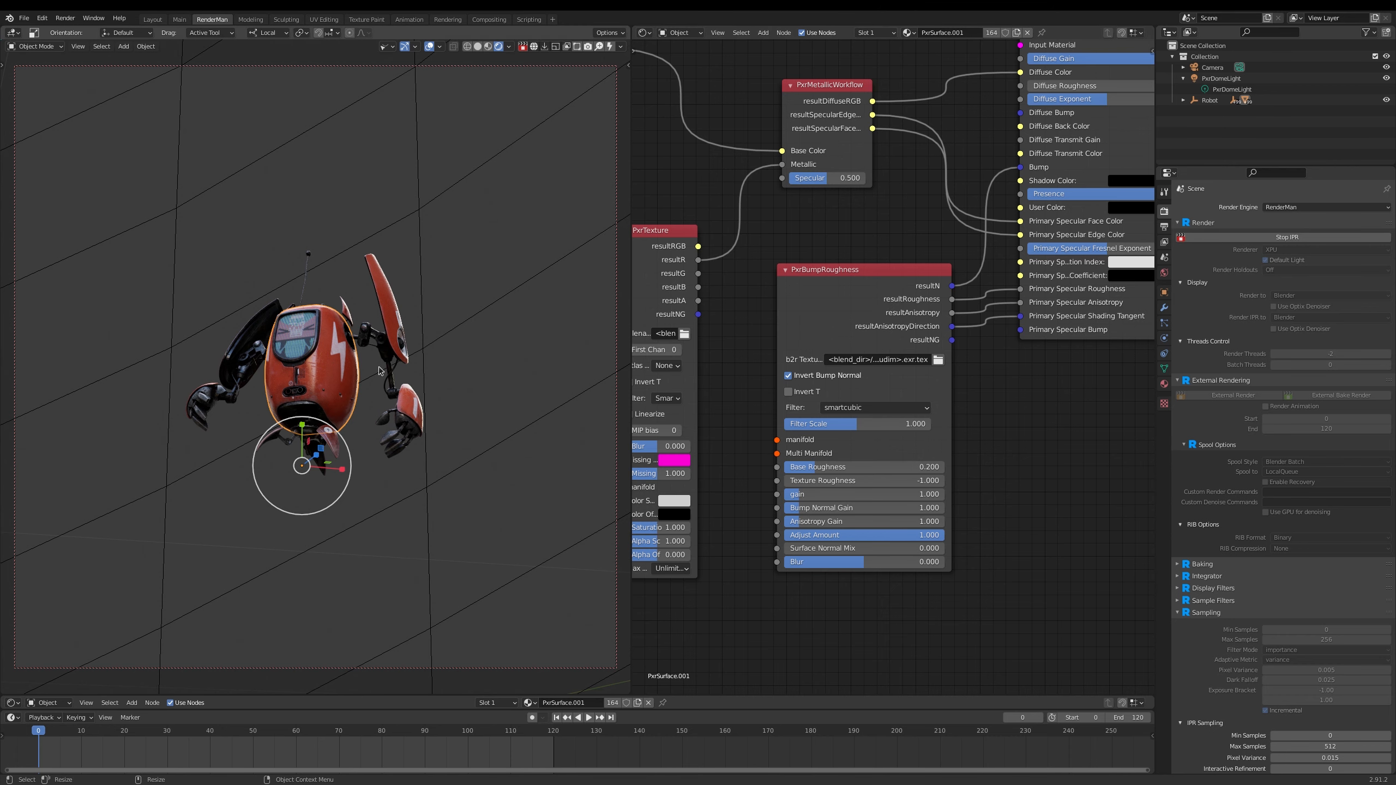
scroll(379, 370, down, 1)
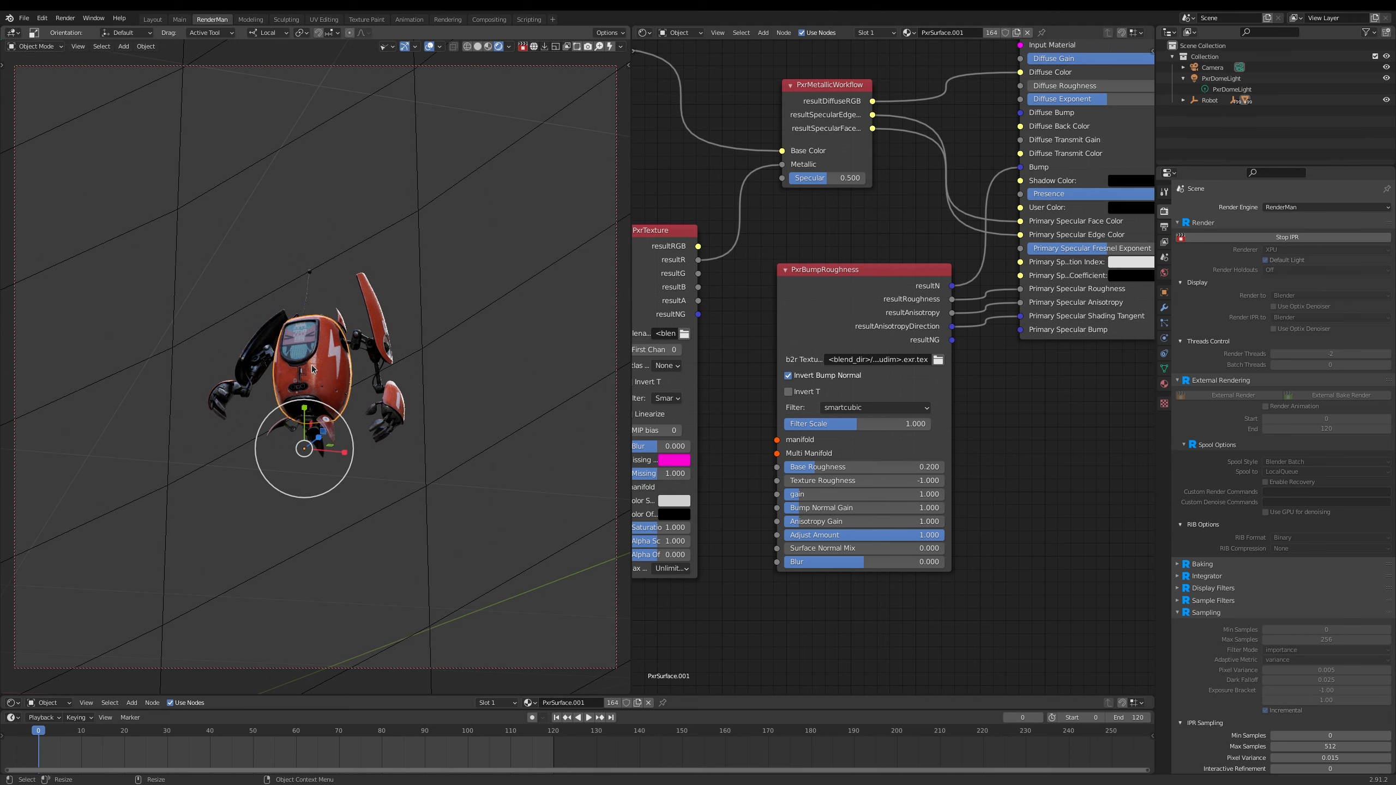
scroll(363, 372, down, 1)
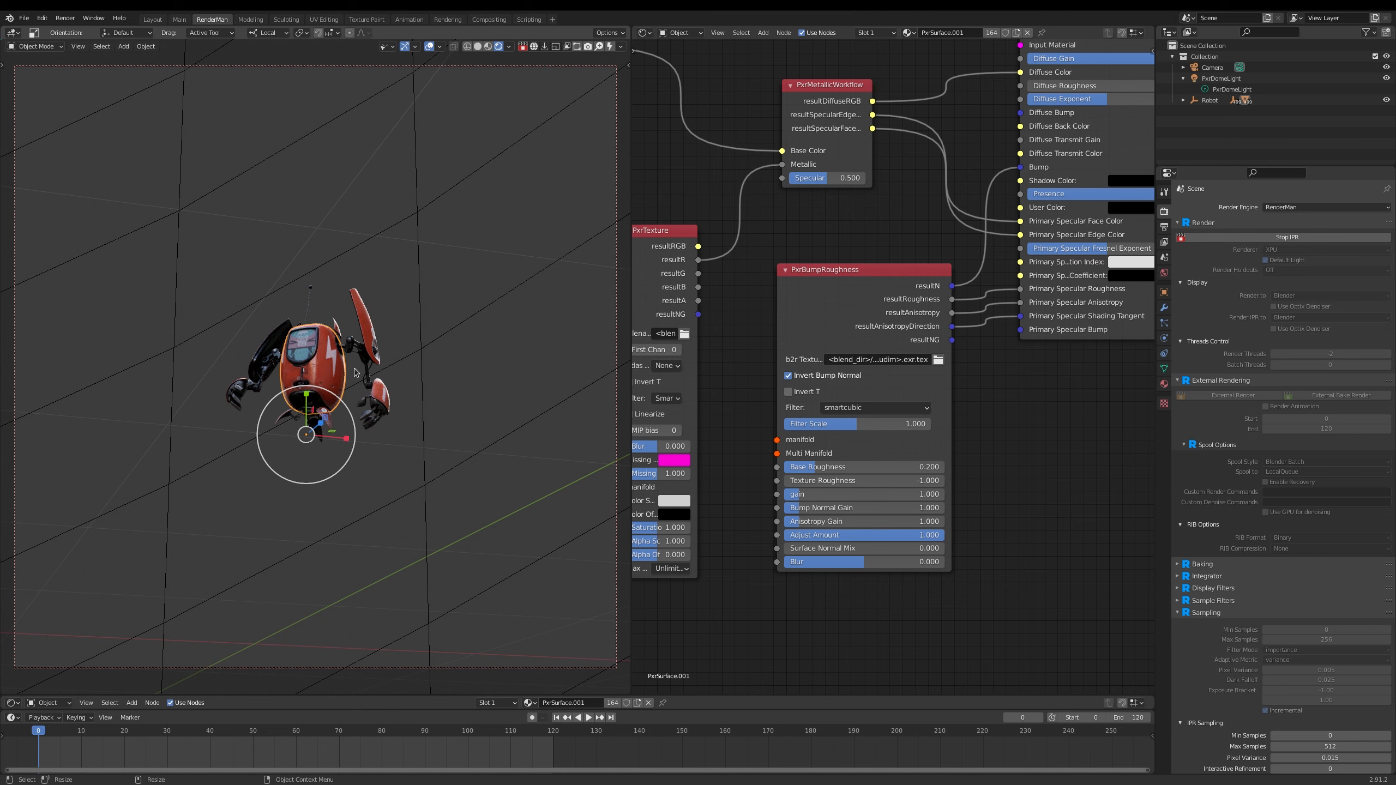
scroll(354, 373, down, 1)
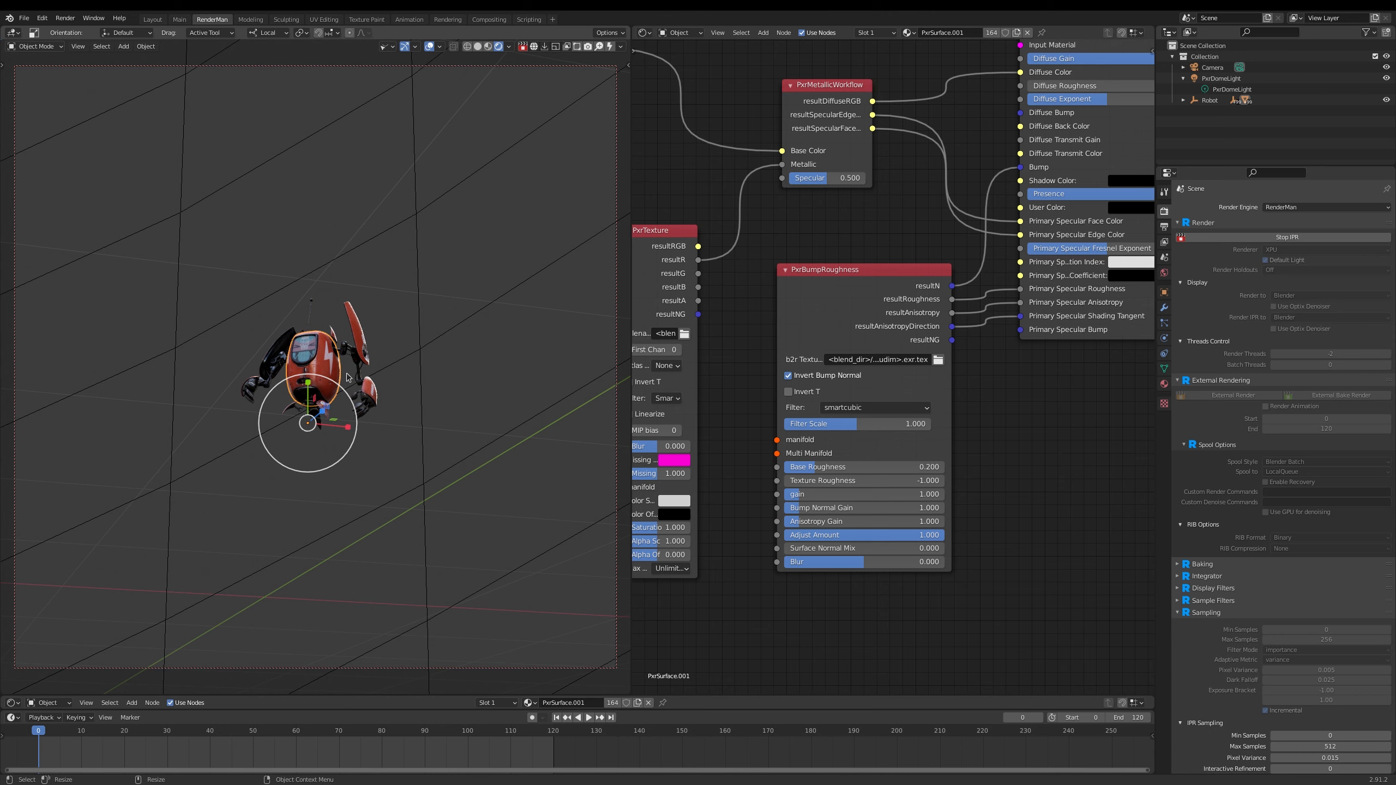
scroll(347, 375, up, 5)
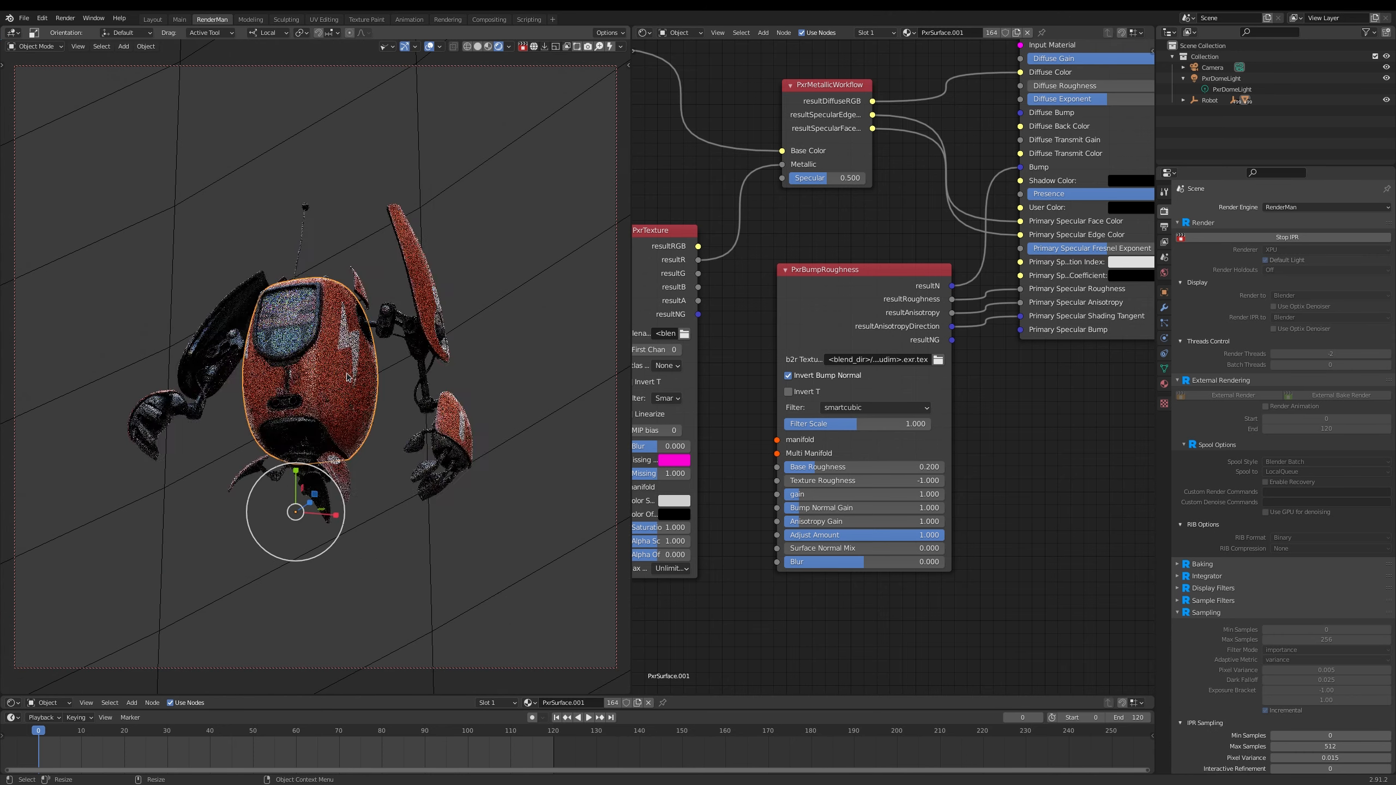
scroll(347, 377, up, 6)
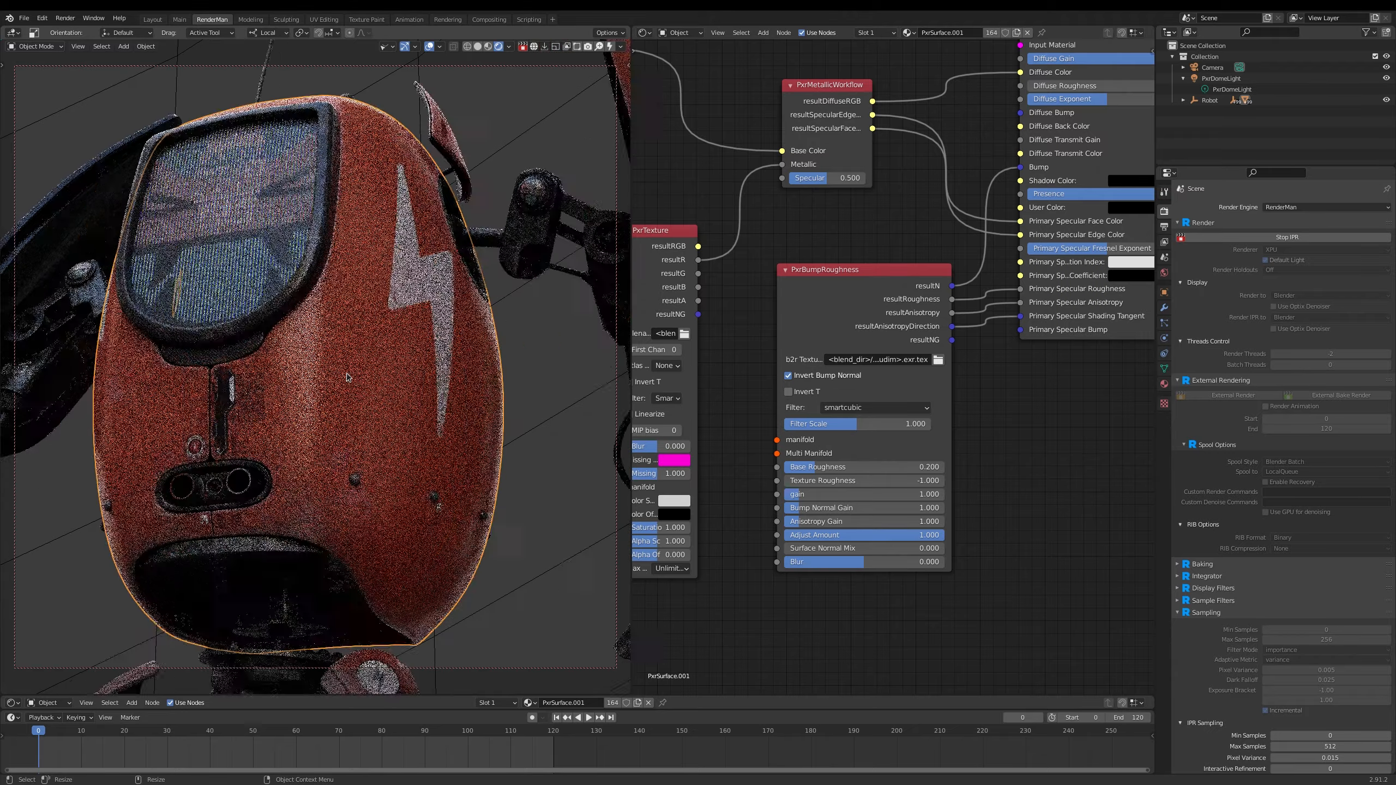
scroll(347, 377, up, 1)
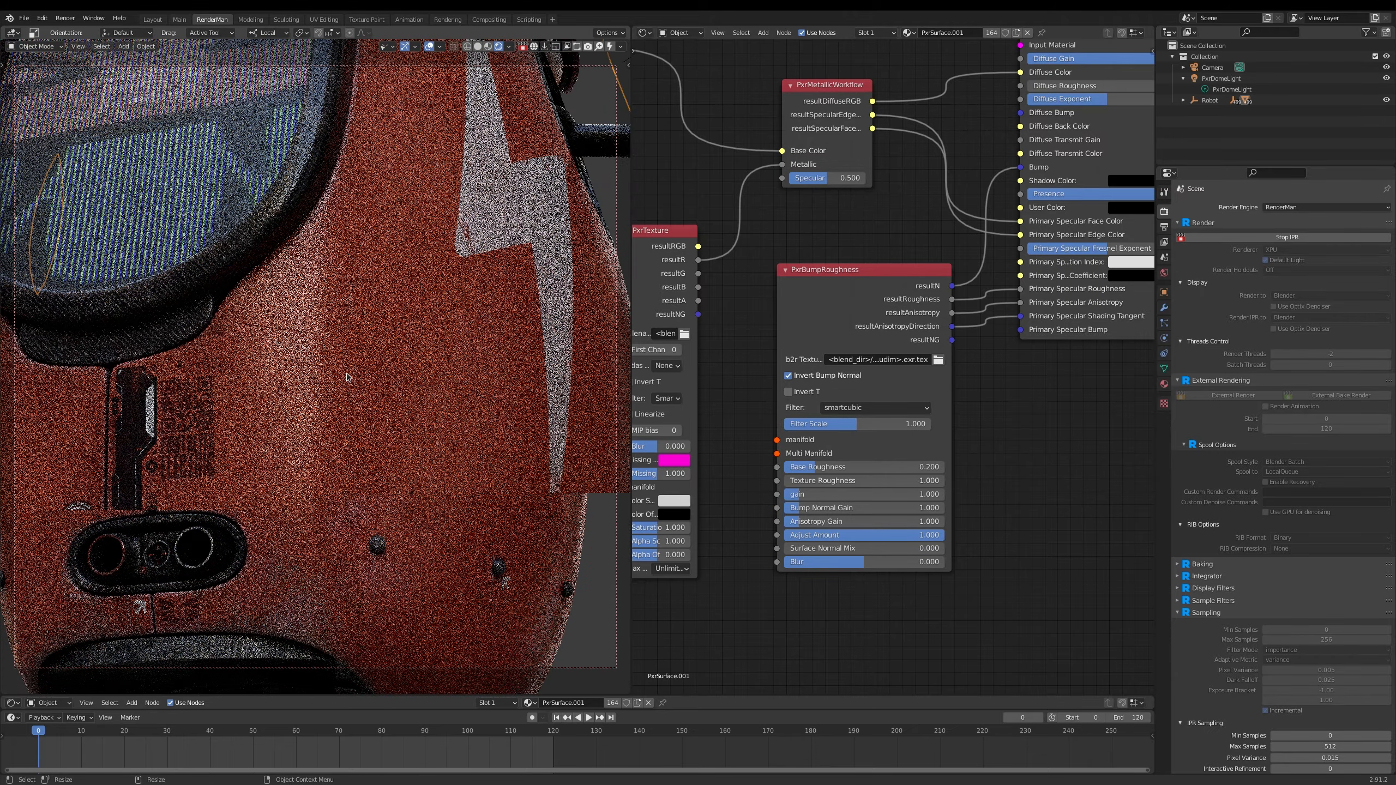
scroll(347, 356, up, 4)
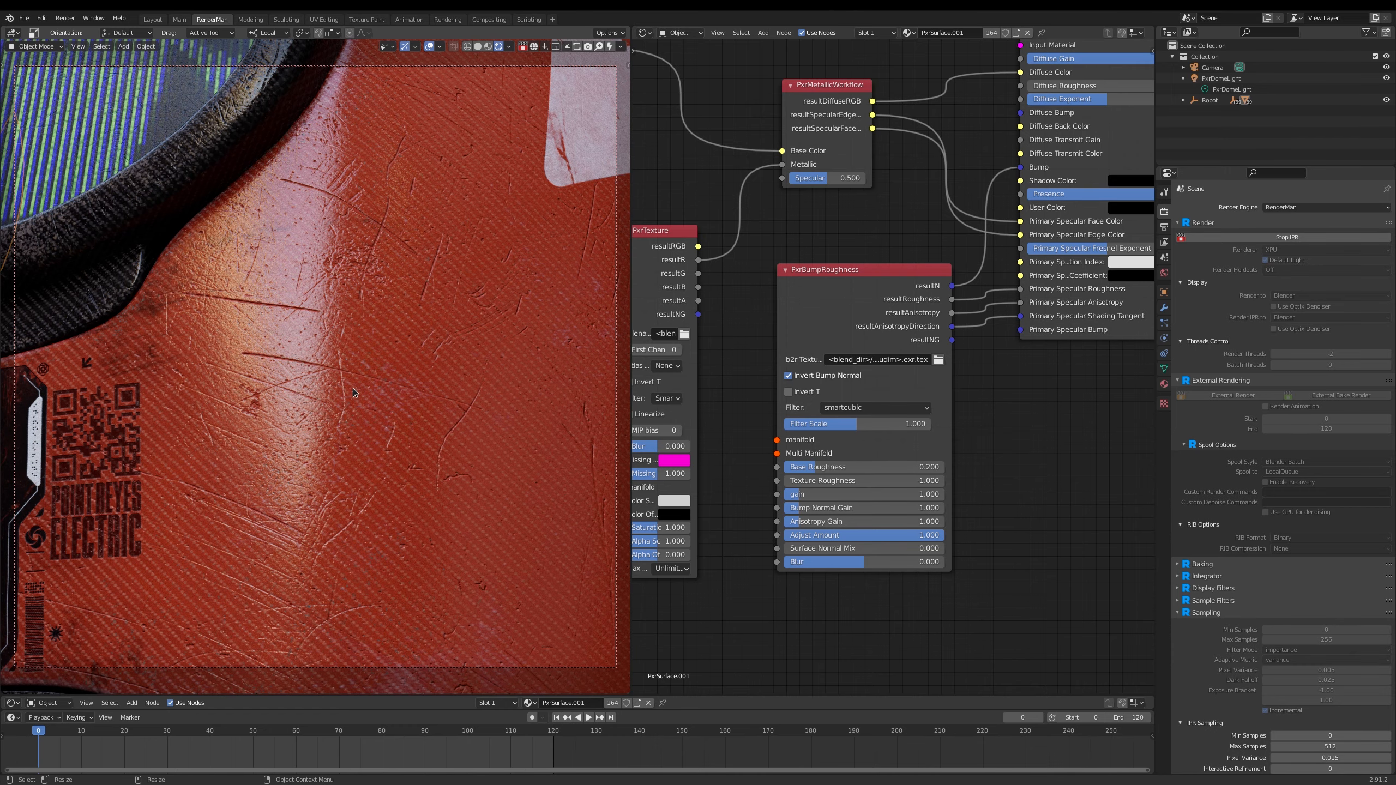
scroll(354, 351, down, 4)
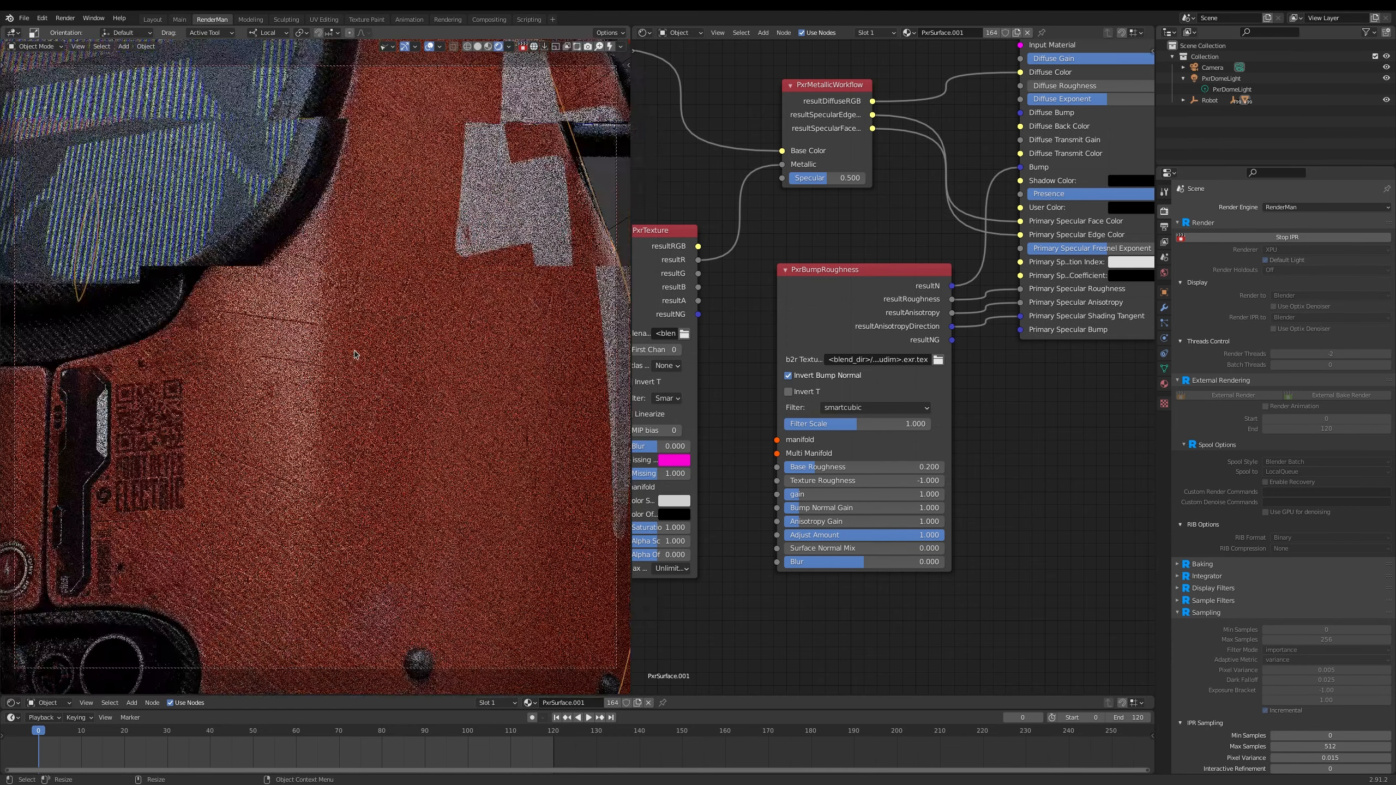
scroll(353, 349, down, 4)
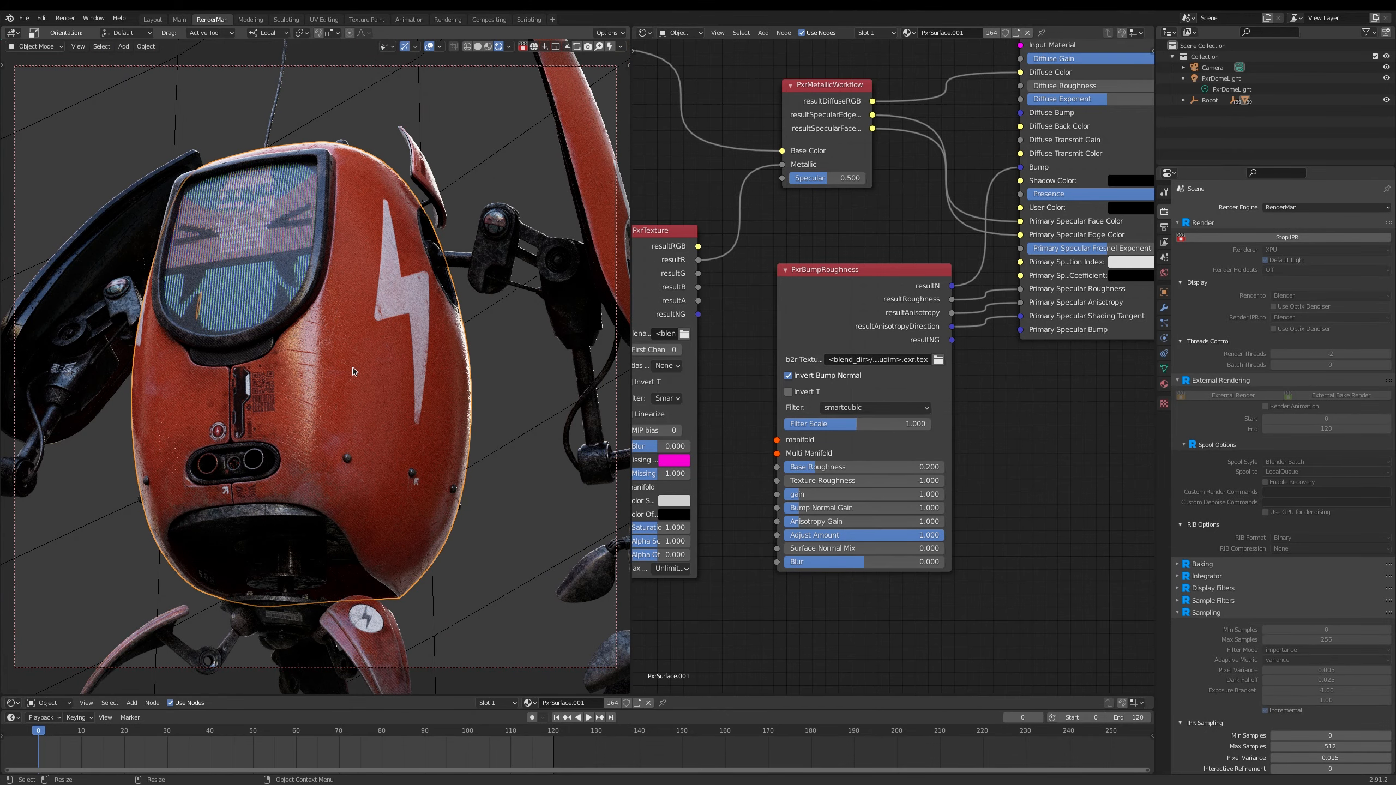
scroll(354, 372, down, 2)
scroll(354, 372, down, 2)
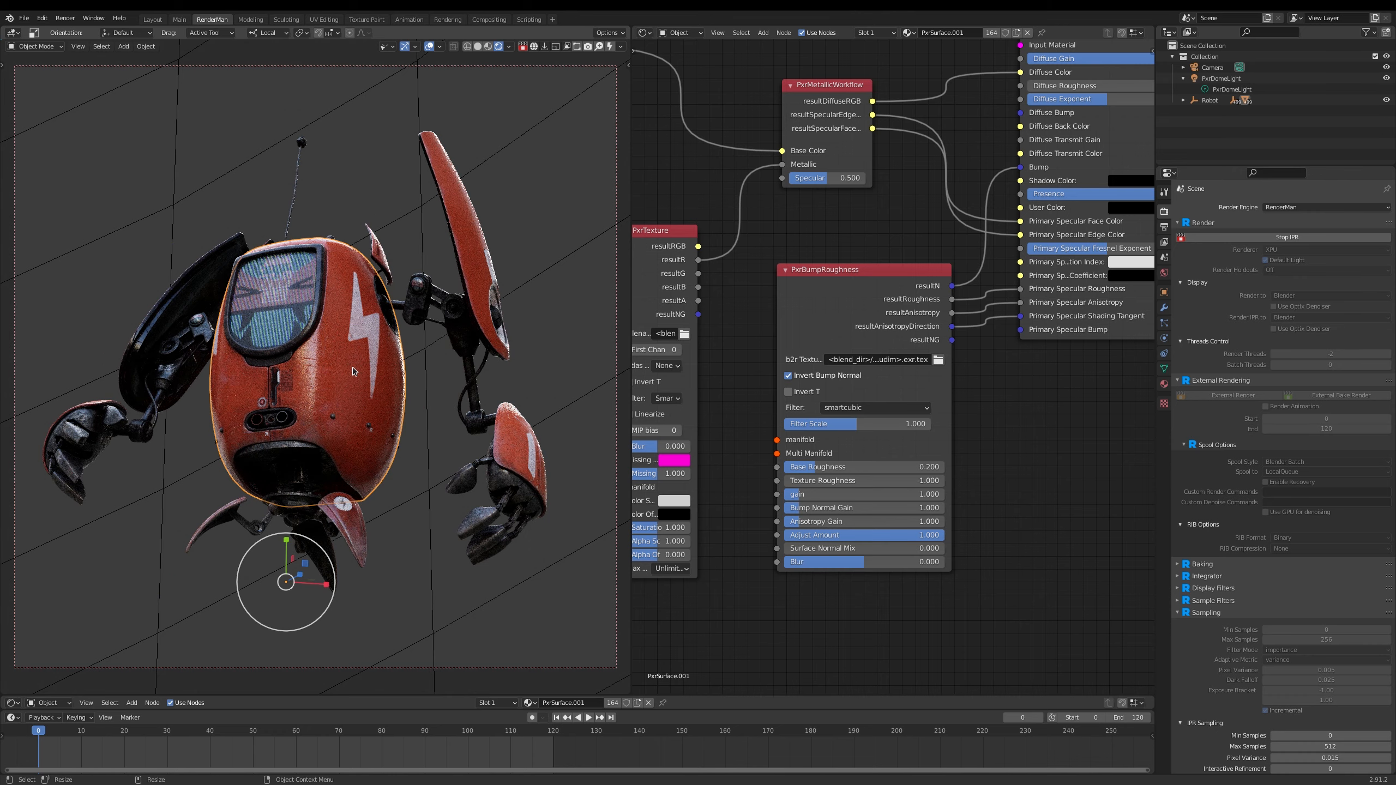
scroll(353, 367, down, 1)
scroll(352, 367, down, 1)
scroll(355, 372, down, 1)
scroll(354, 372, down, 1)
scroll(353, 370, down, 1)
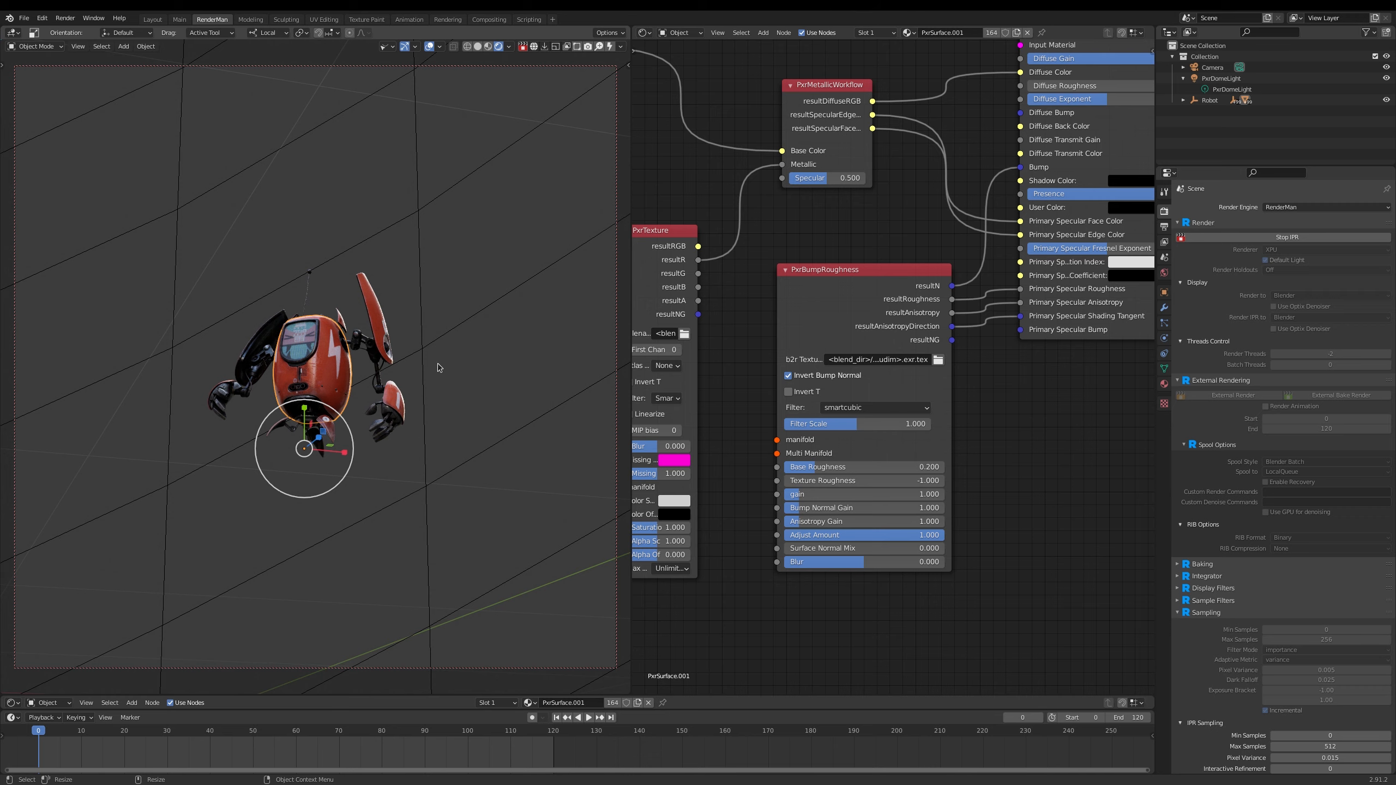
Set the PxrBumpRoughness node's gain to 2 and check the robot's body closer in the render.
scroll(465, 356, up, 6)
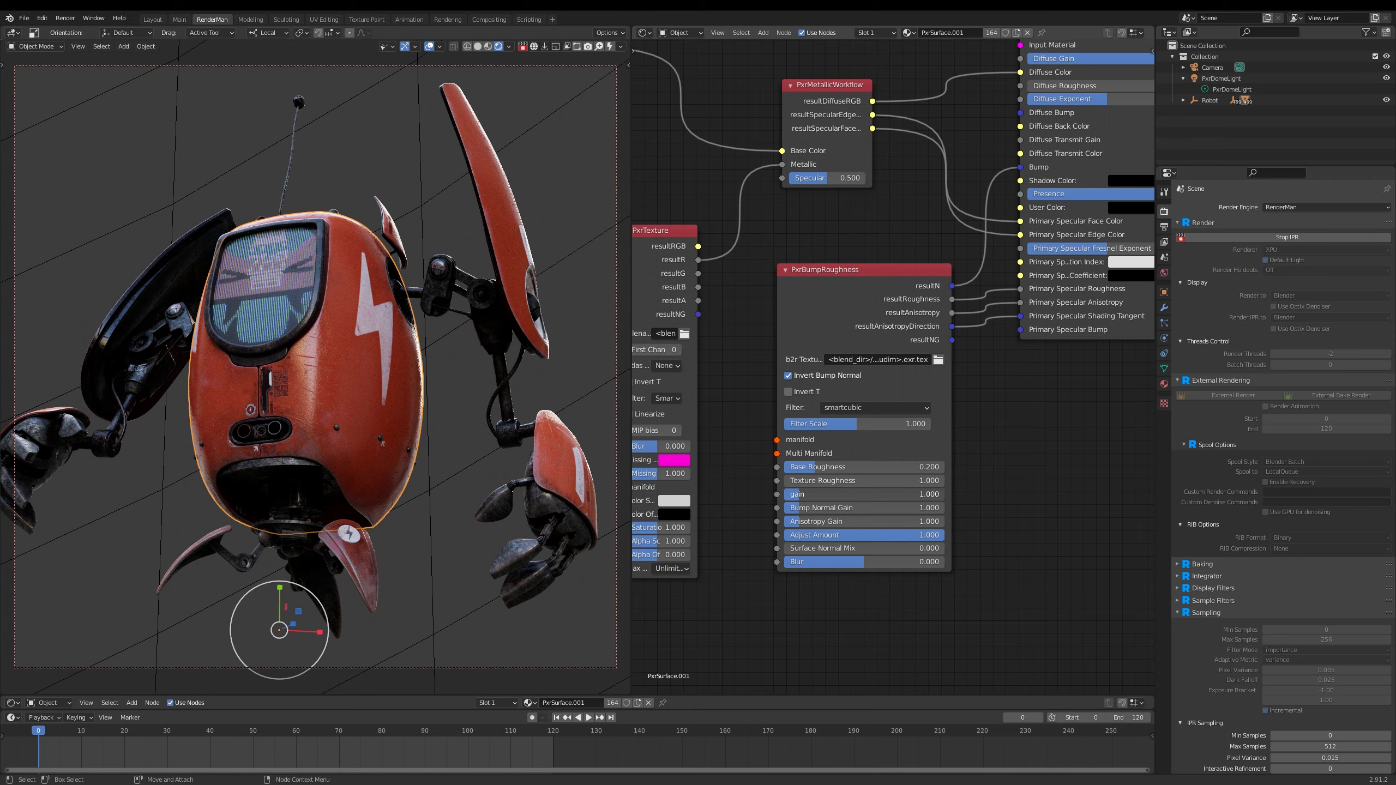
double_click(805, 495)
text(2)
key(Return)
scroll(452, 374, up, 3)
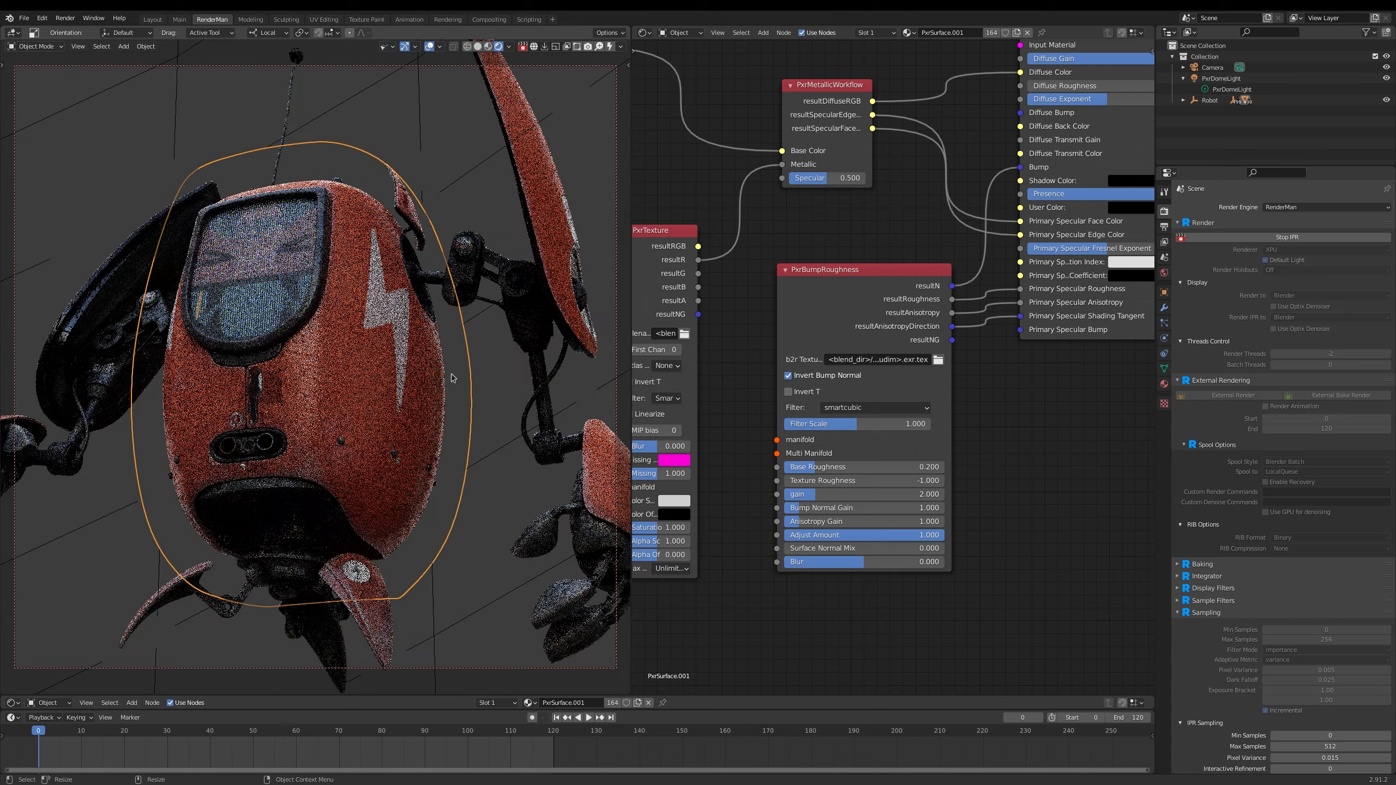
Set the PxrBumpRoughness node's gain to 5 and its Base Roughness to 0.1.
double_click(835, 495)
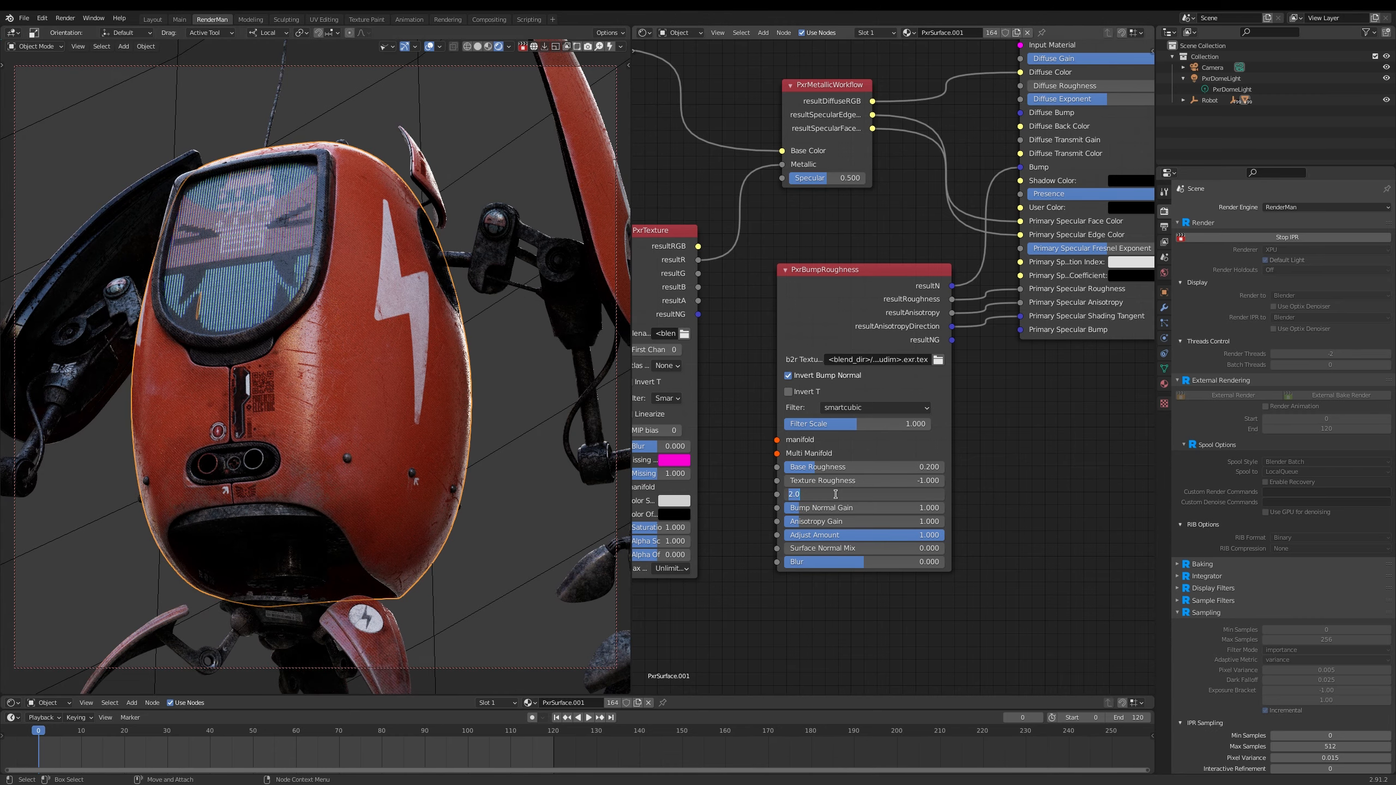
text(5)
key(Return)
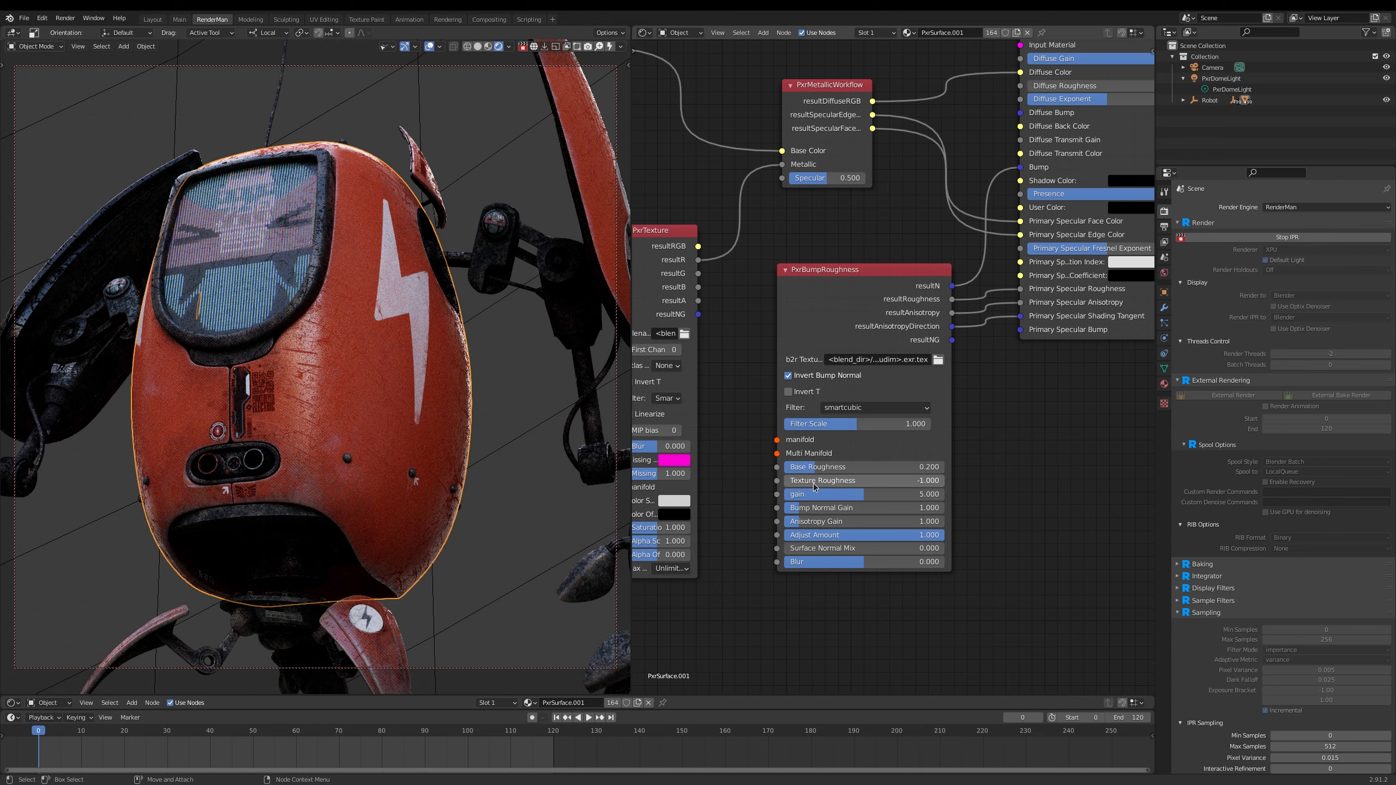
double_click(806, 469)
key(BackSpace)
text(.1)
key(Return)
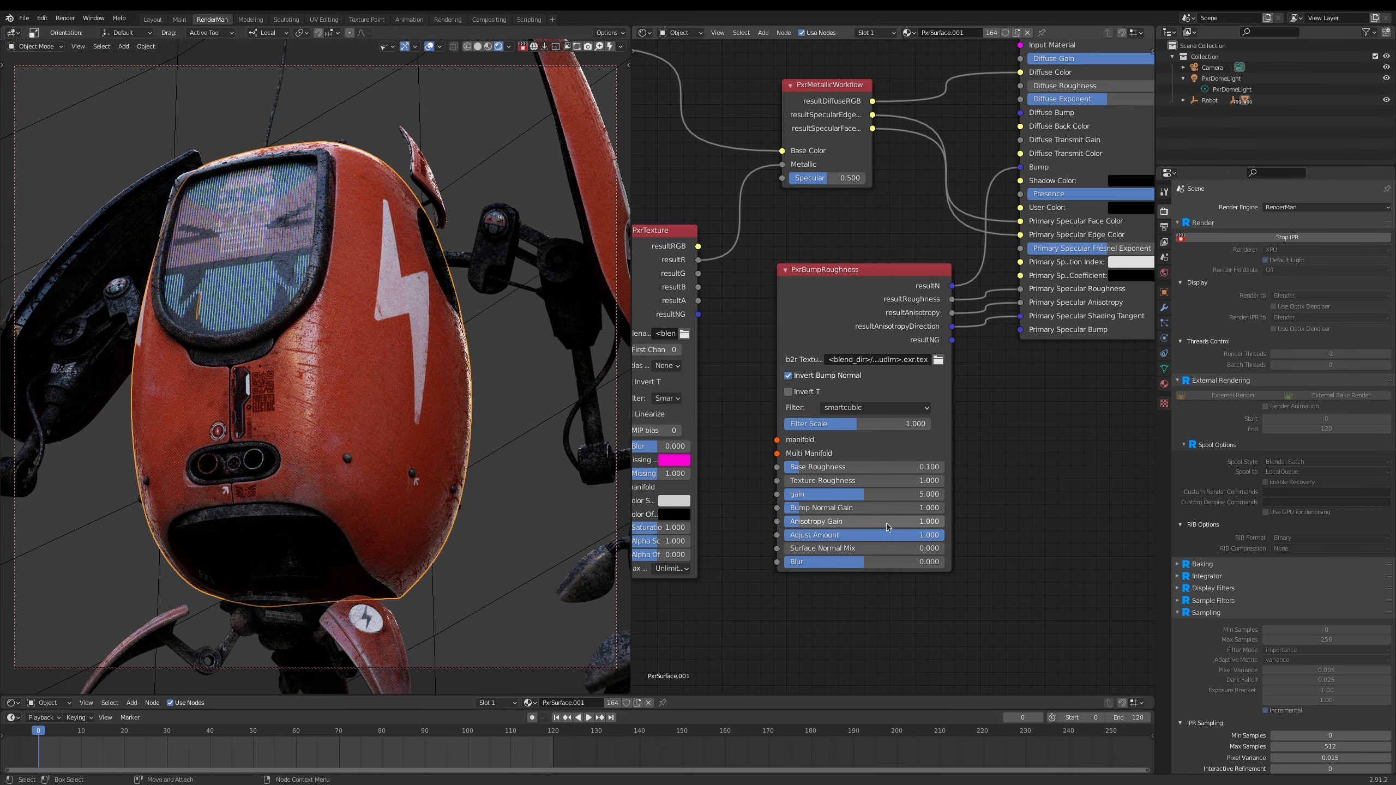
Try a Bump Normal Gain of 3 on the PxrBumpRoughness node and check the robot's body closer in the render.
click(827, 508)
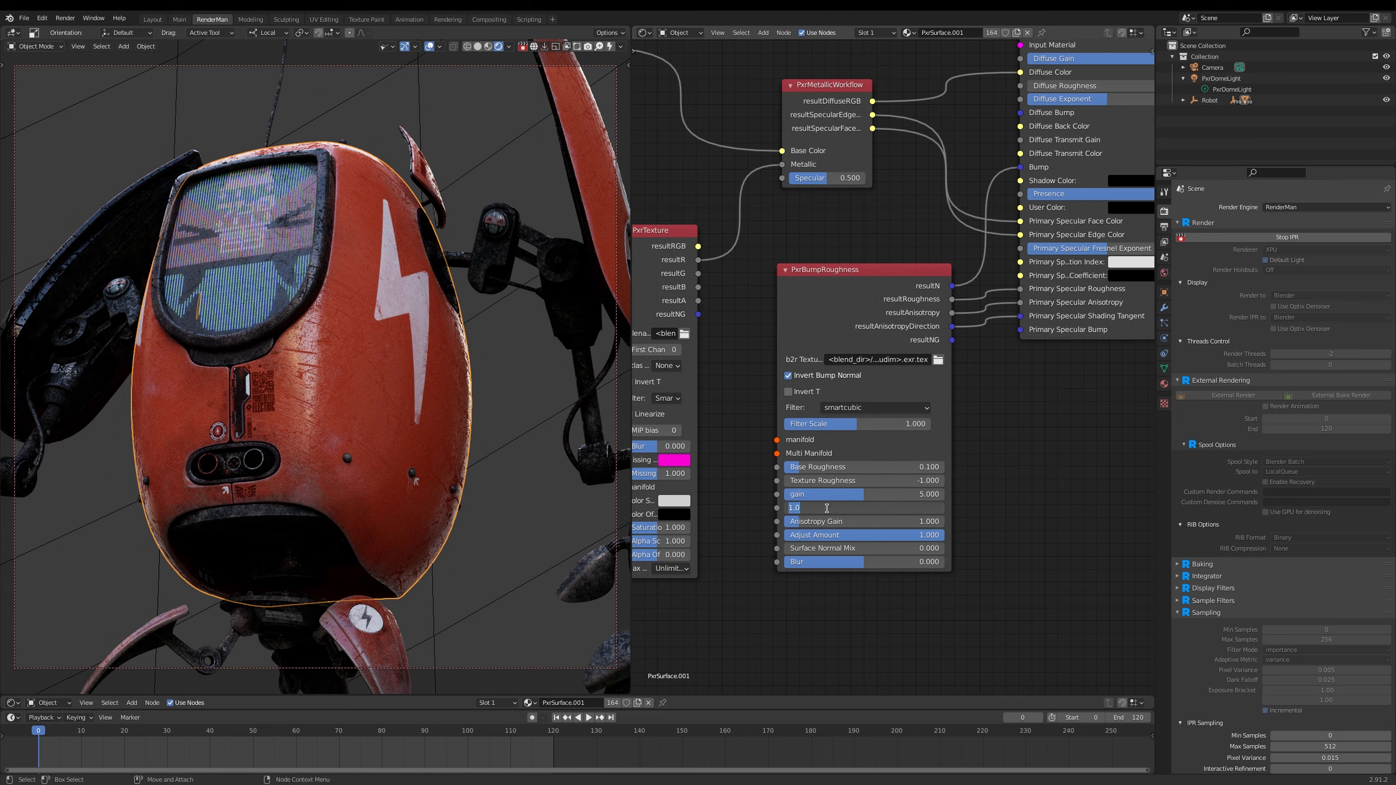
text(3)
key(Return)
scroll(334, 395, up, 3)
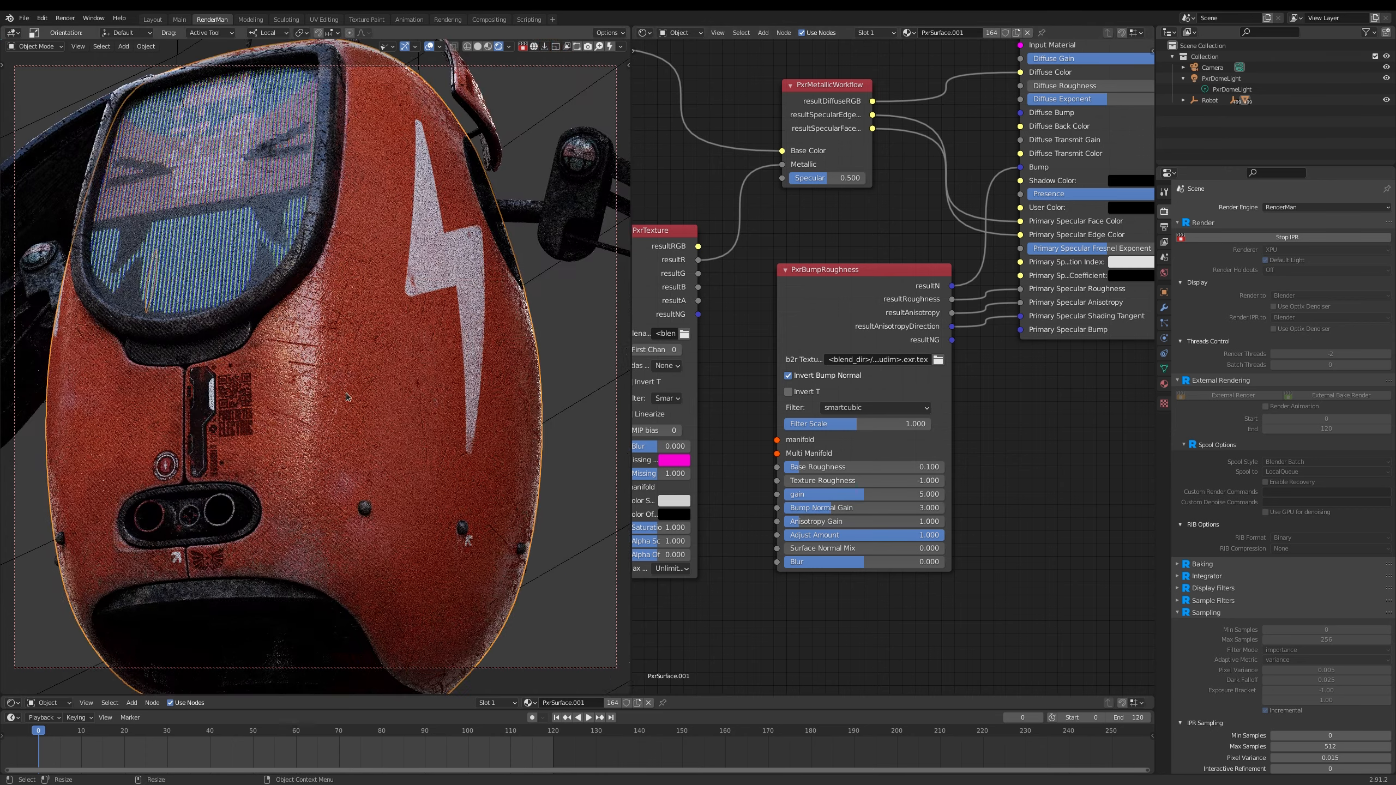
Try a Bump Normal Gain of 0.2 and check the robot's surface up close.
click(831, 511)
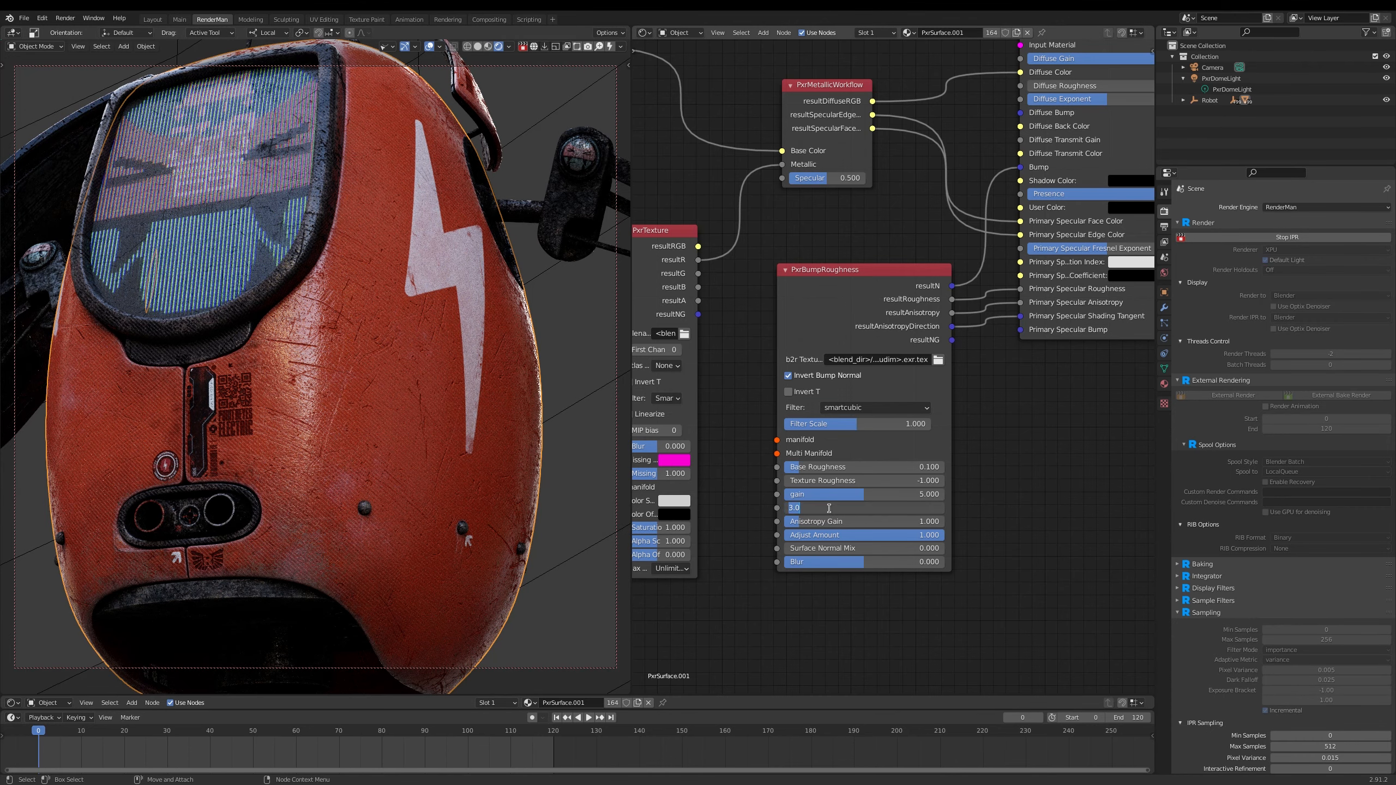
text(.2)
key(Return)
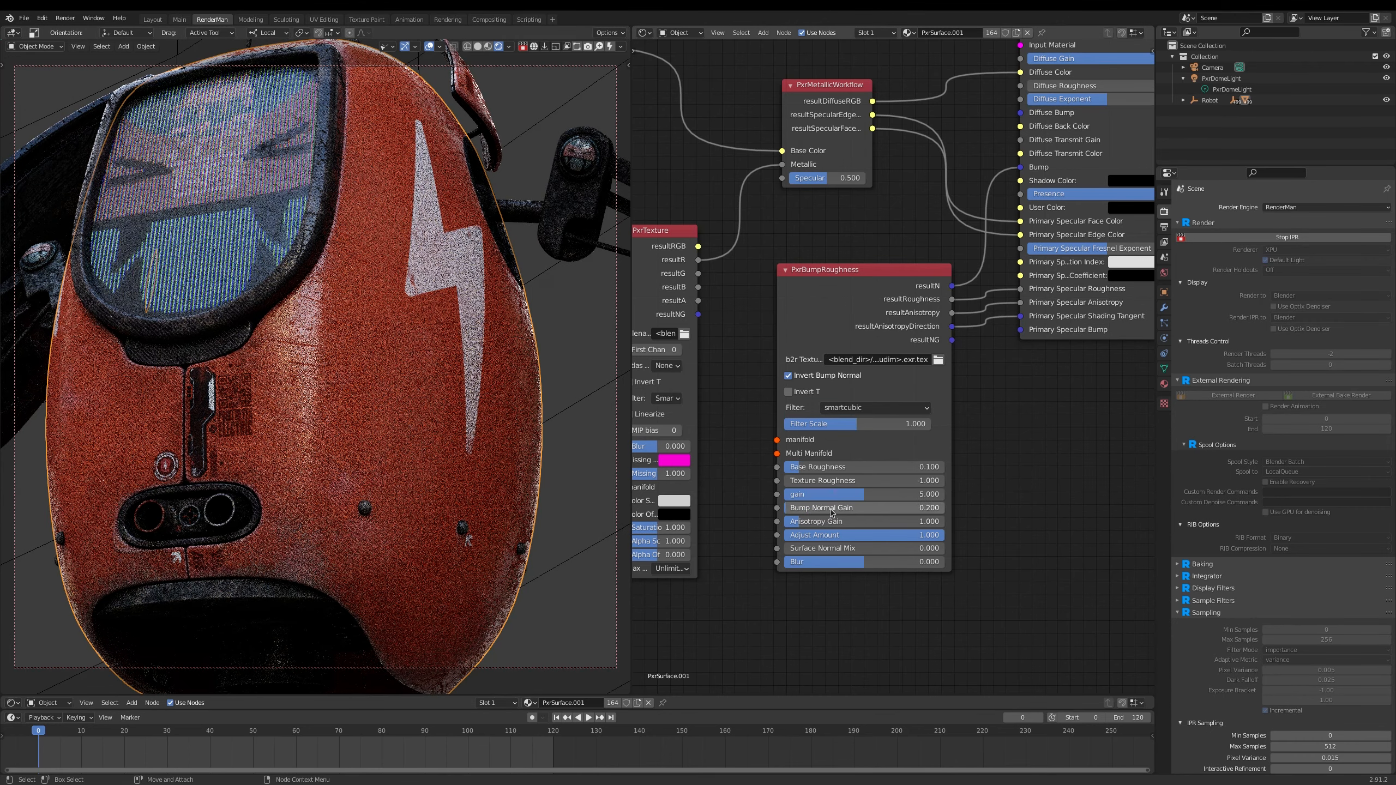
scroll(343, 377, up, 2)
Set the PxrBumpRoughness node's Bump Normal Gain to 1 and check the robot's body in the render.
click(815, 509)
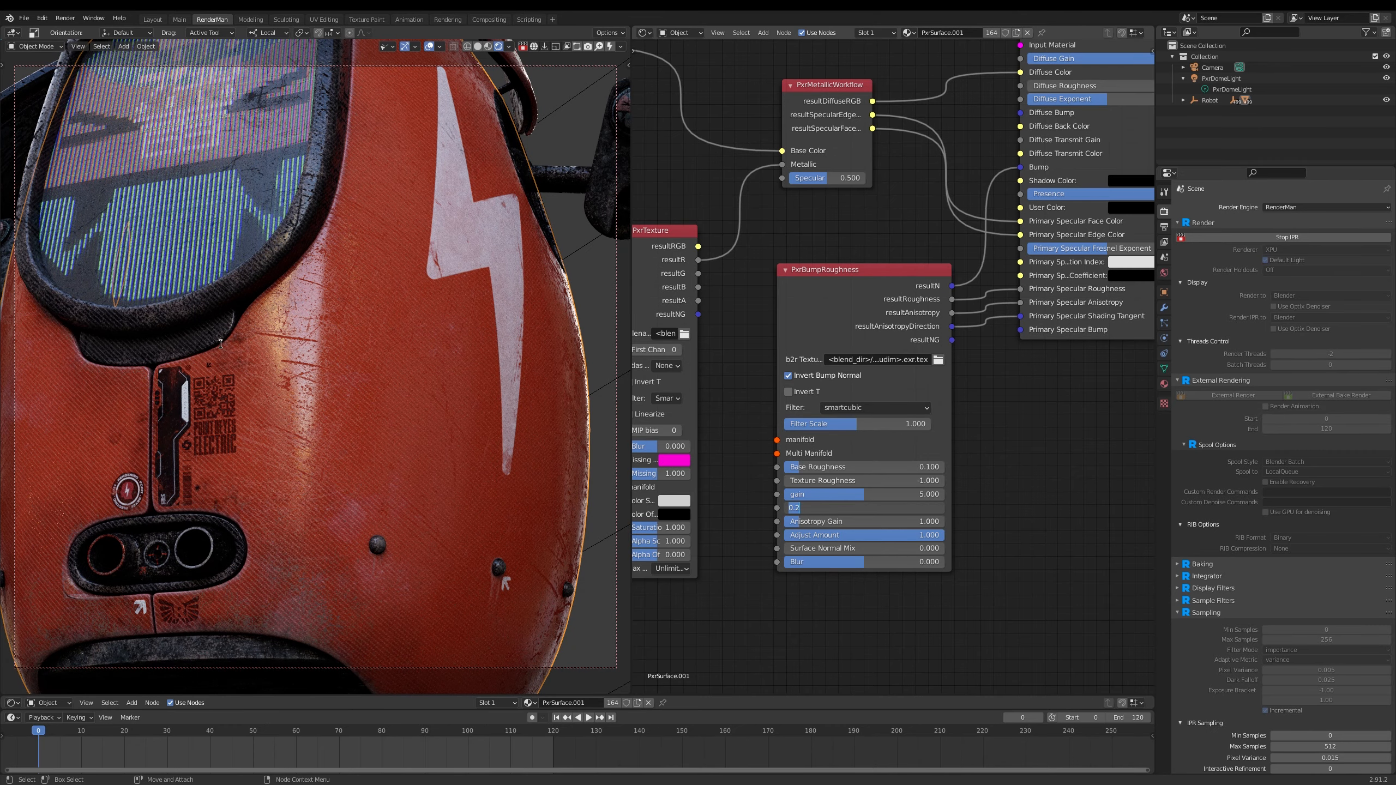
text(1)
key(Return)
scroll(414, 423, down, 3)
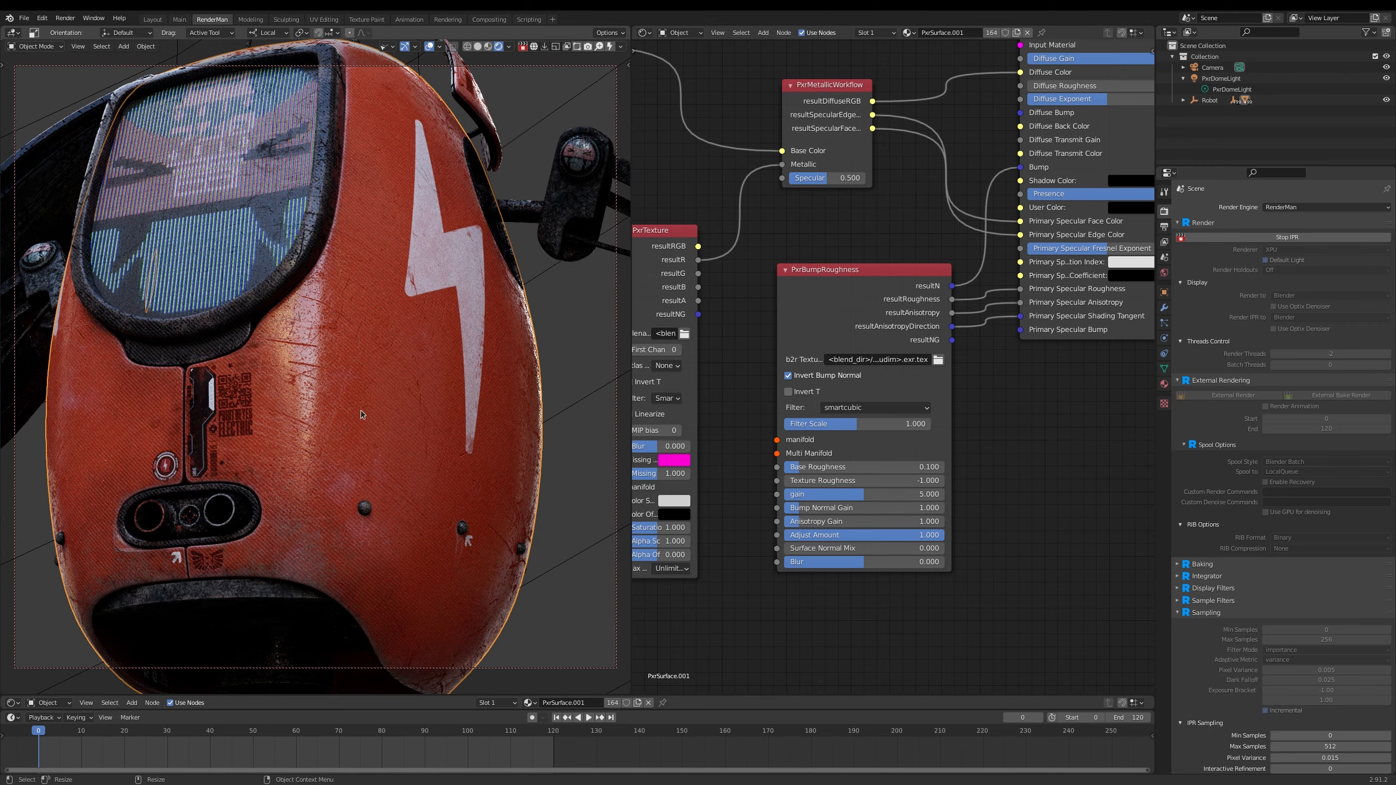
Set the PxrBumpRoughness node's Anisotropy Gain to 5 and check the whole robot from farther away.
click(821, 521)
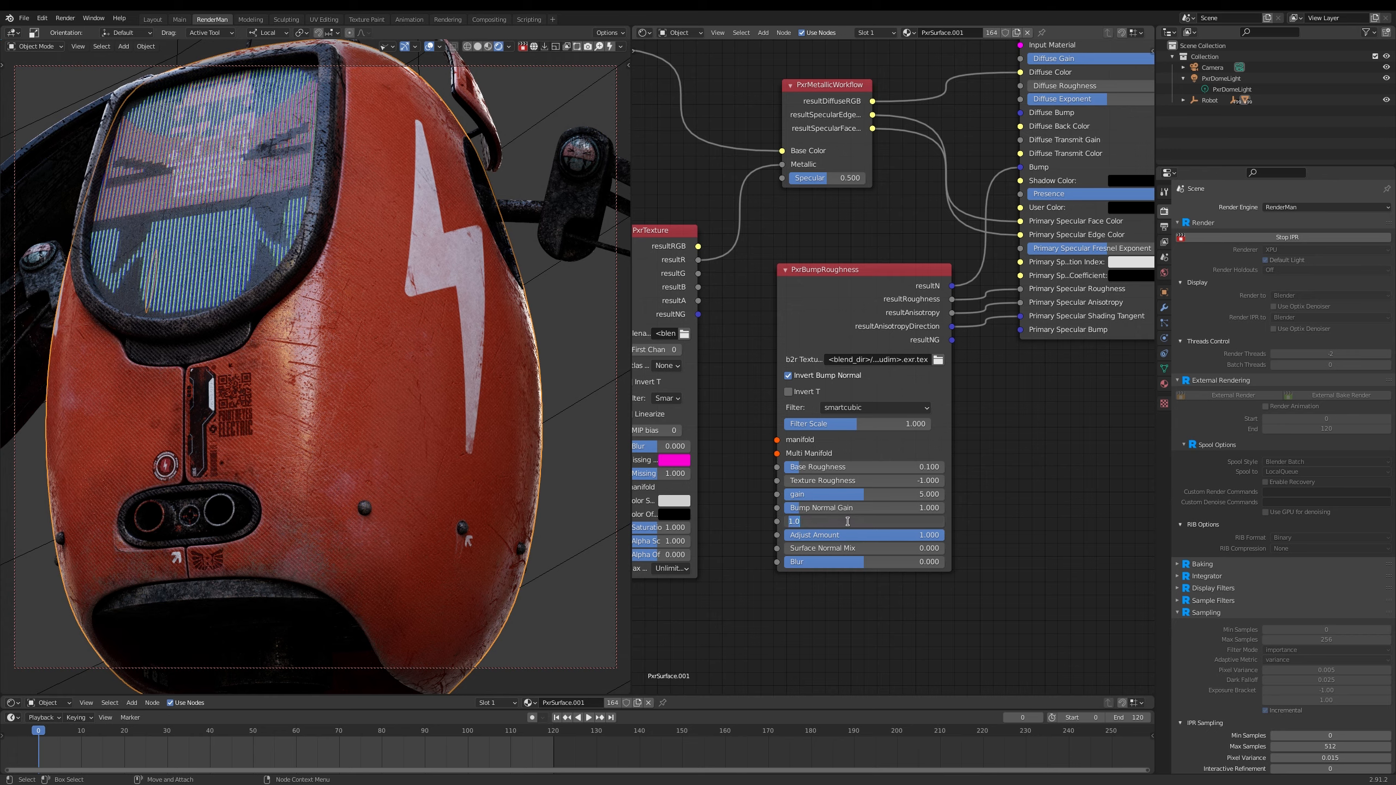
text(5)
key(Return)
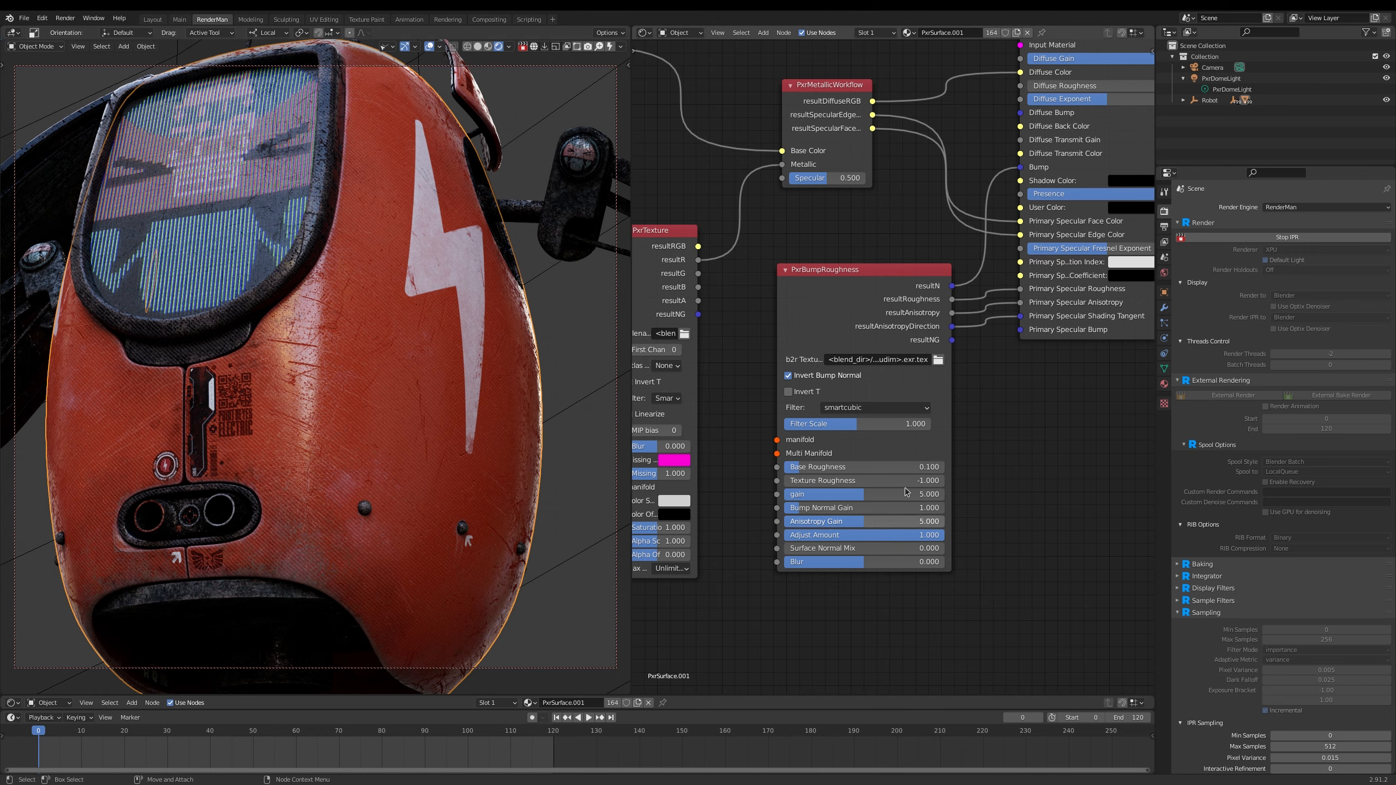
click(472, 471)
scroll(471, 471, down, 4)
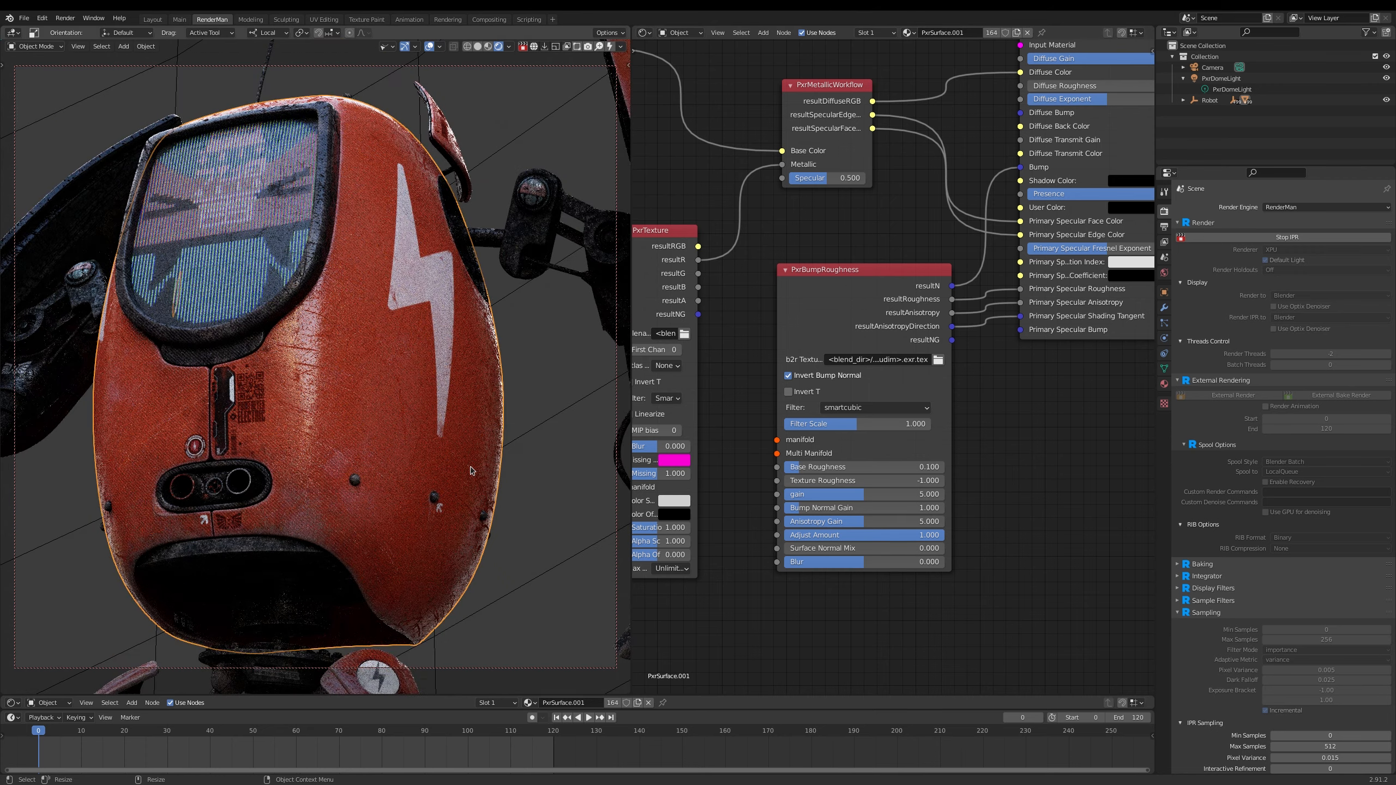
scroll(473, 465, down, 3)
scroll(483, 456, down, 2)
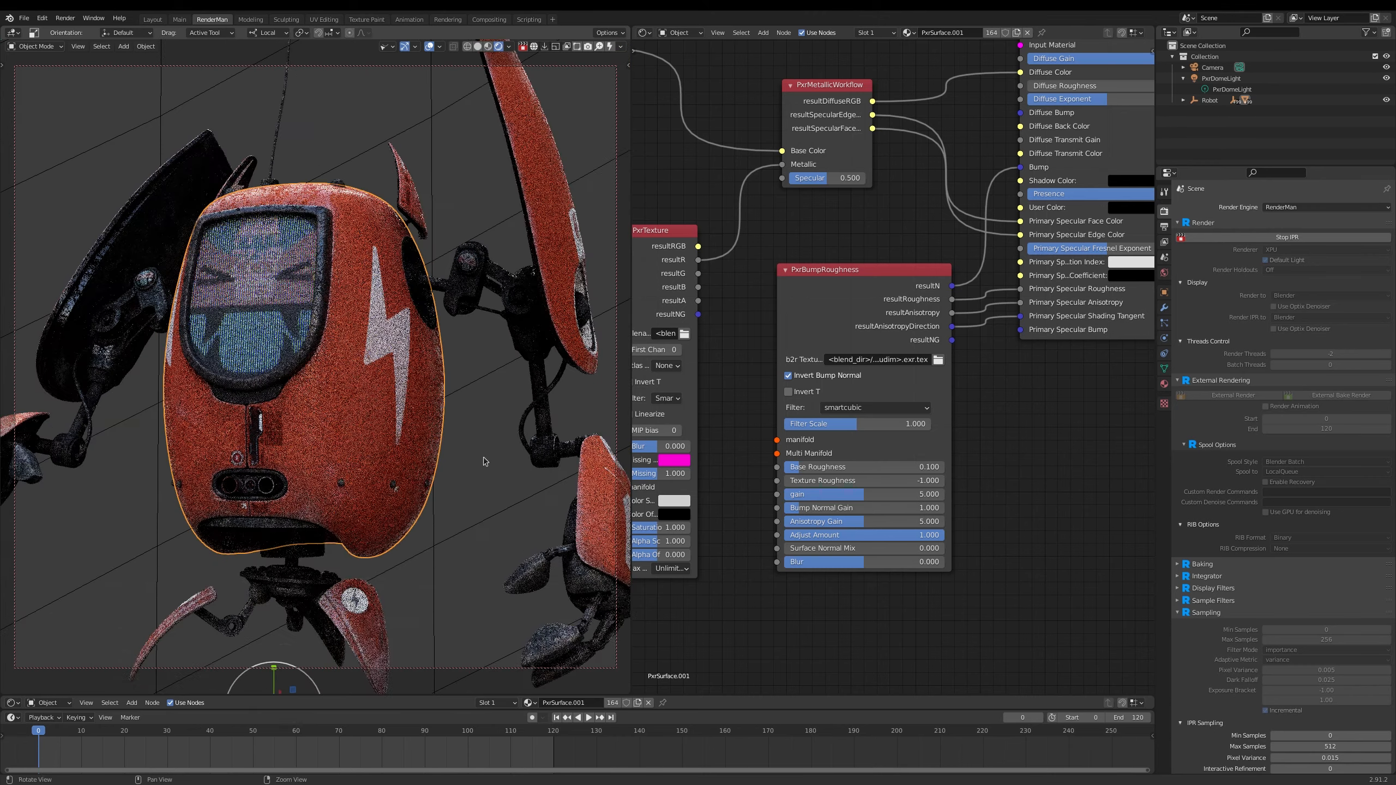
scroll(485, 454, down, 2)
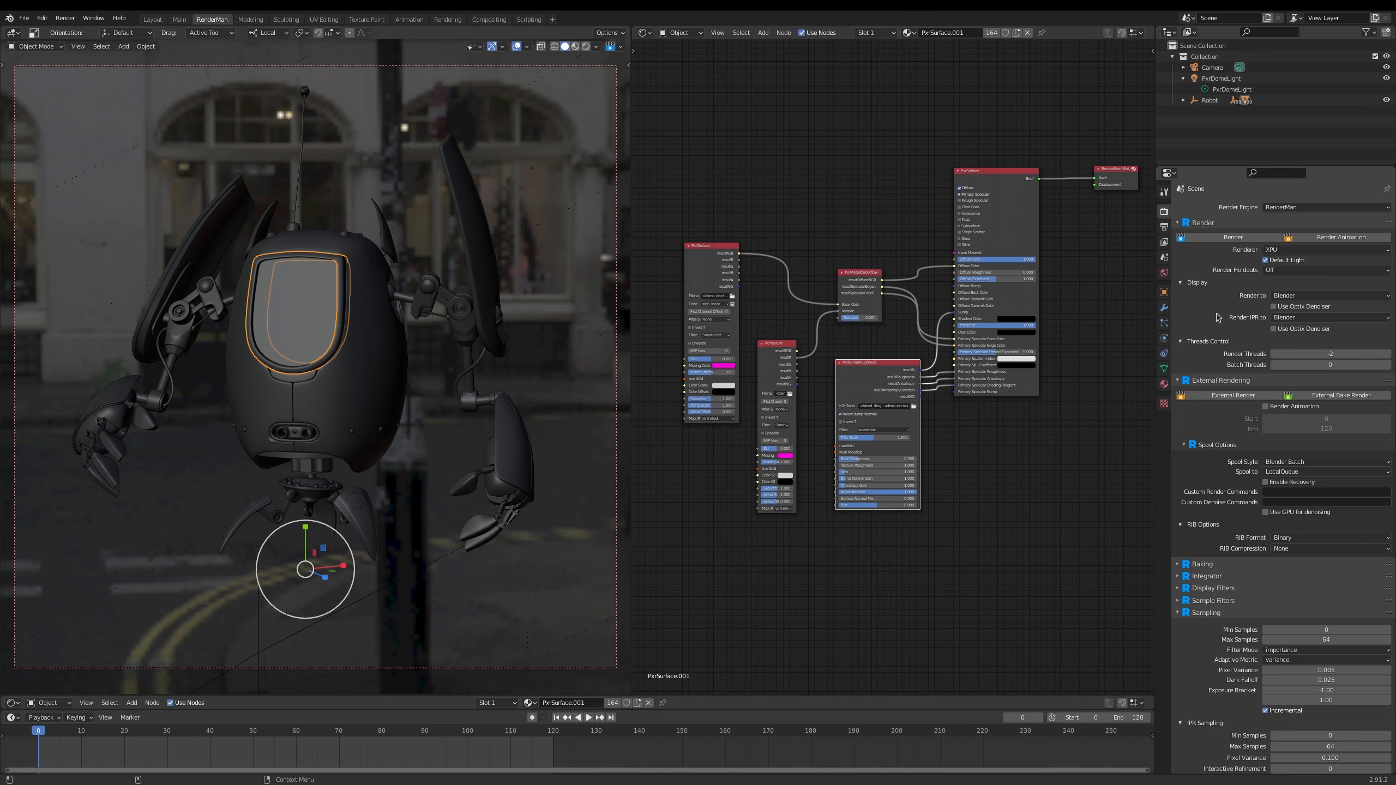
Choose it as the Render IPR target and start the interactive render.
click(1274, 318)
click(1292, 341)
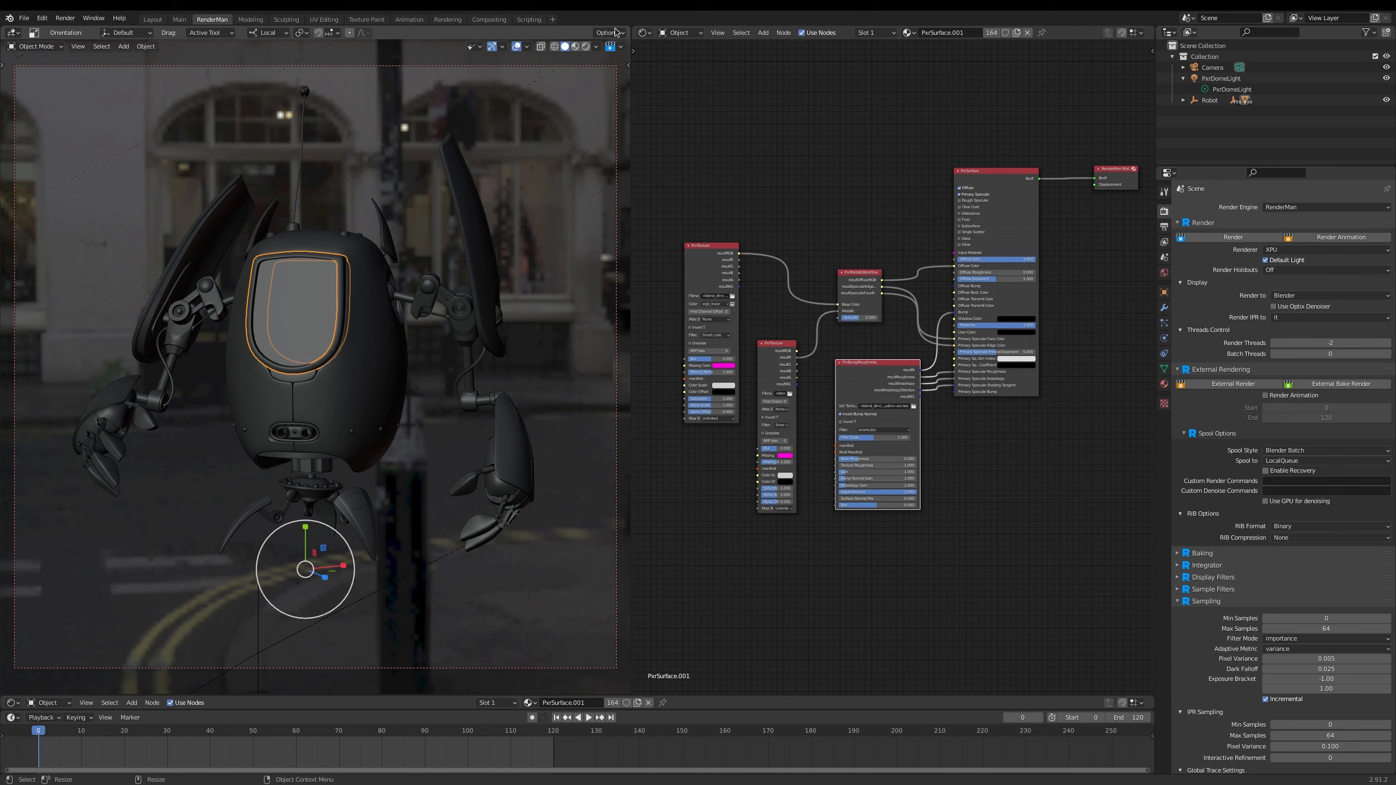
click(268, 781)
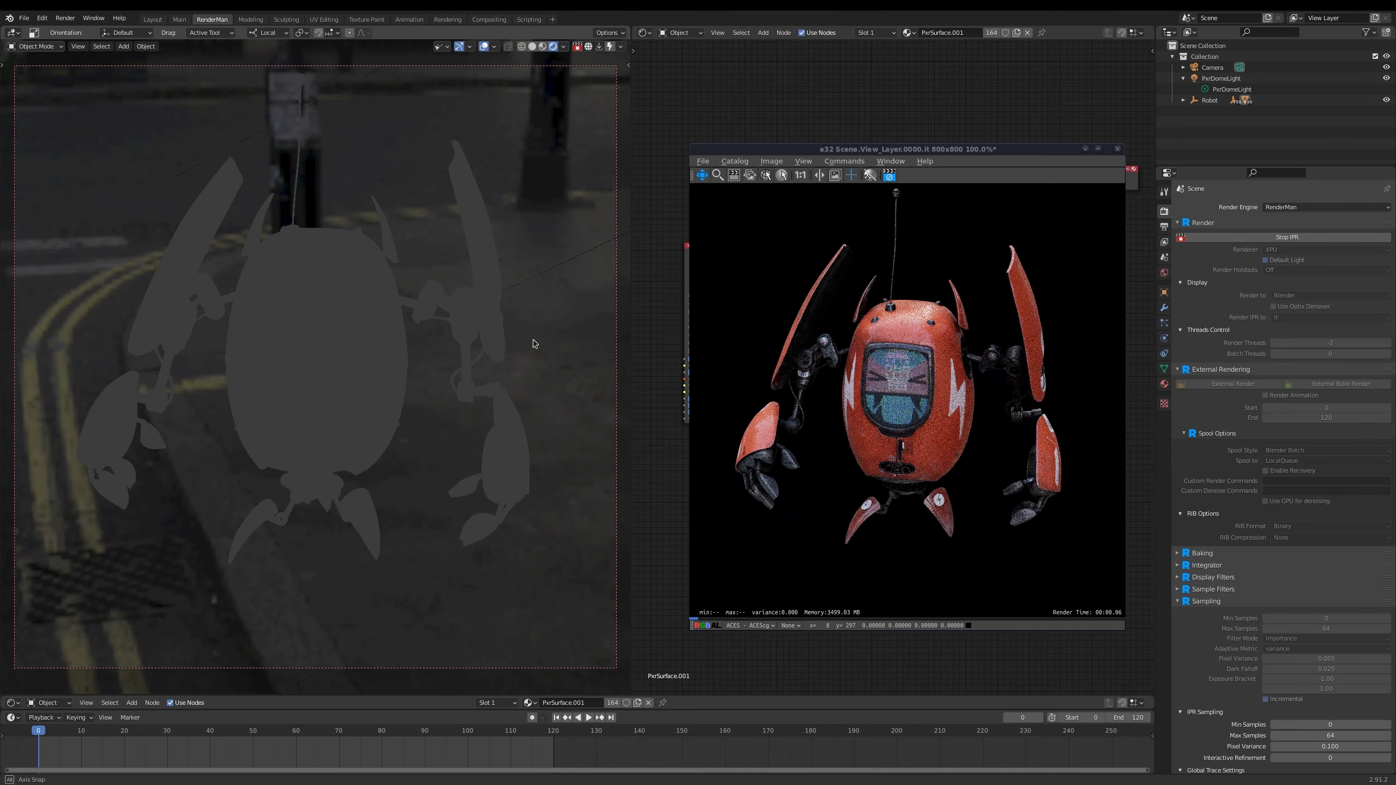
View the robot from another angle and play its animation to frame 89 while the it render updates.
middle_drag(529, 343, 483, 363)
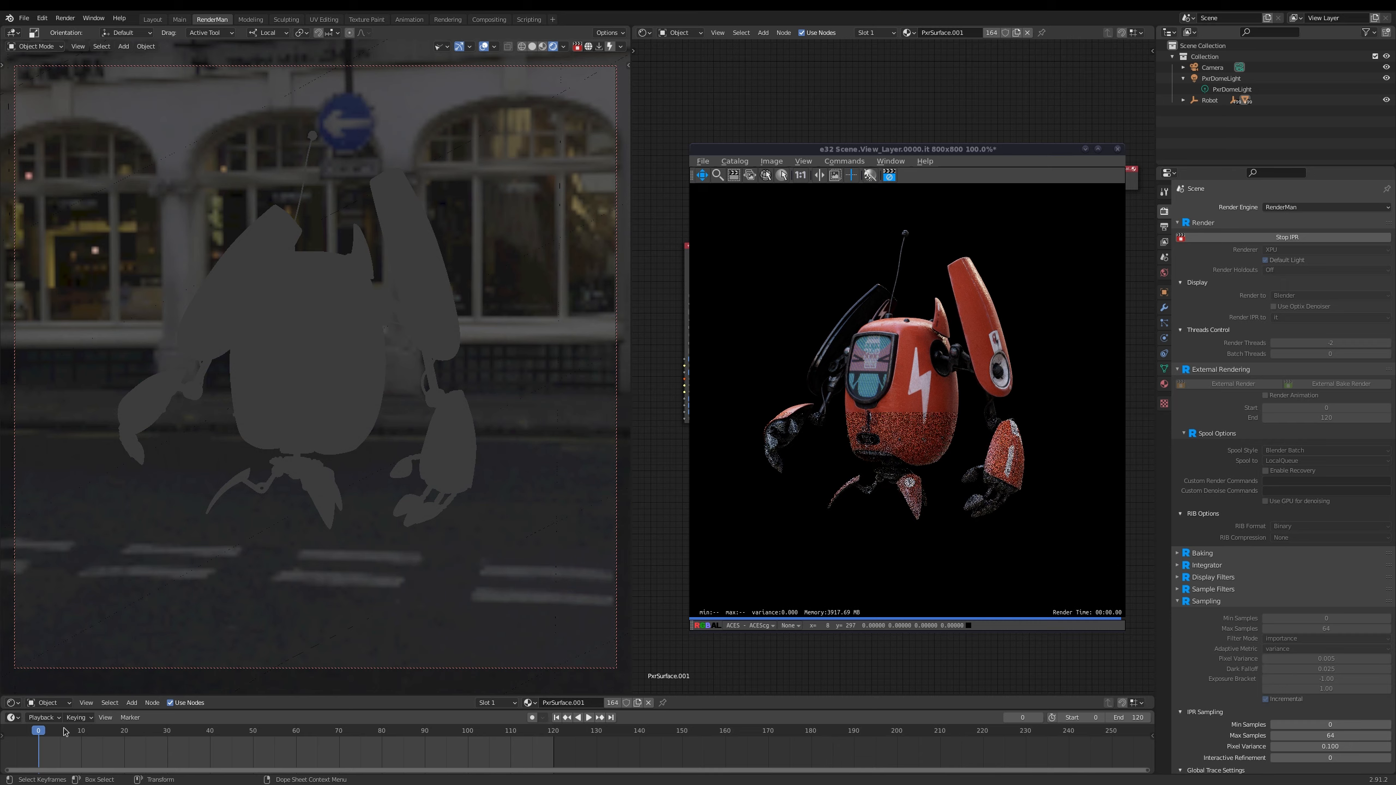
key(space)
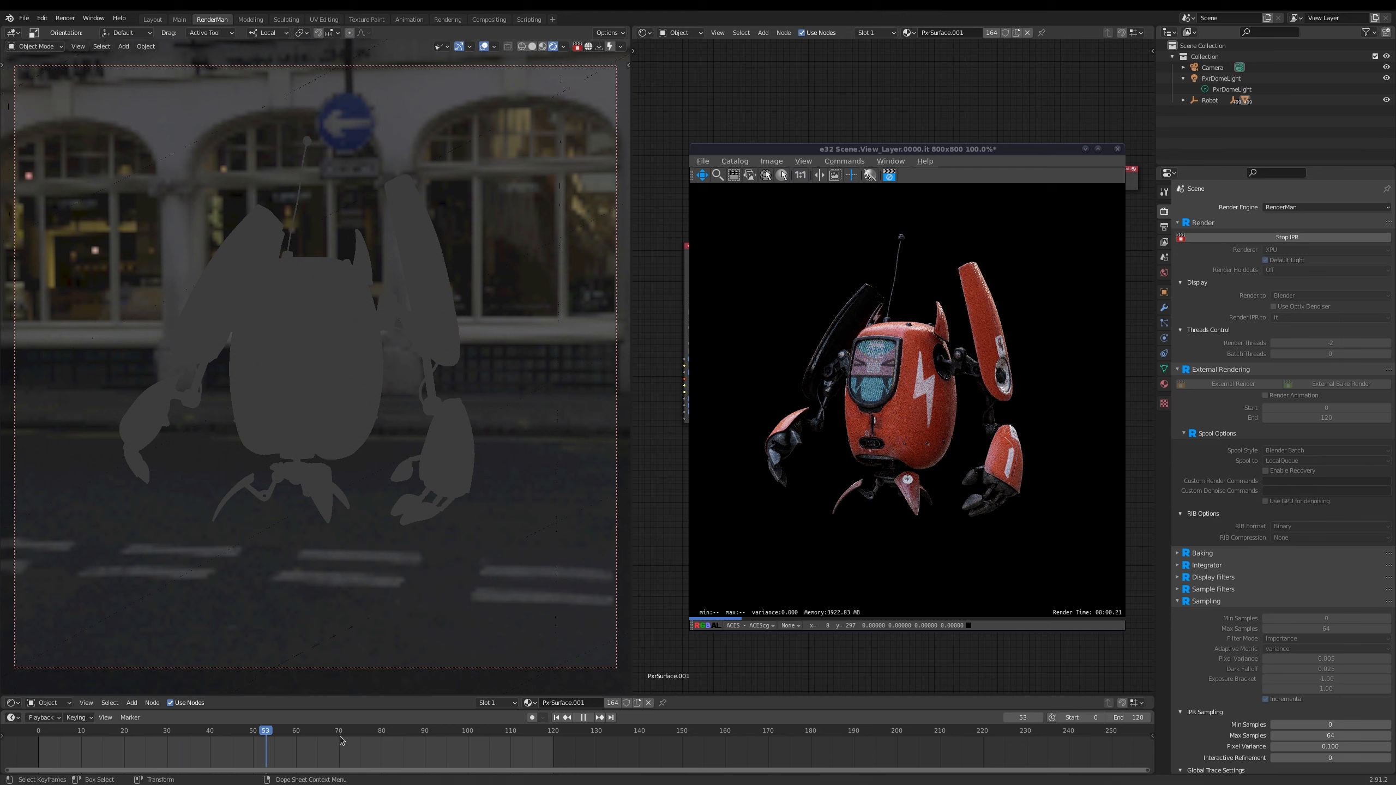
key(space)
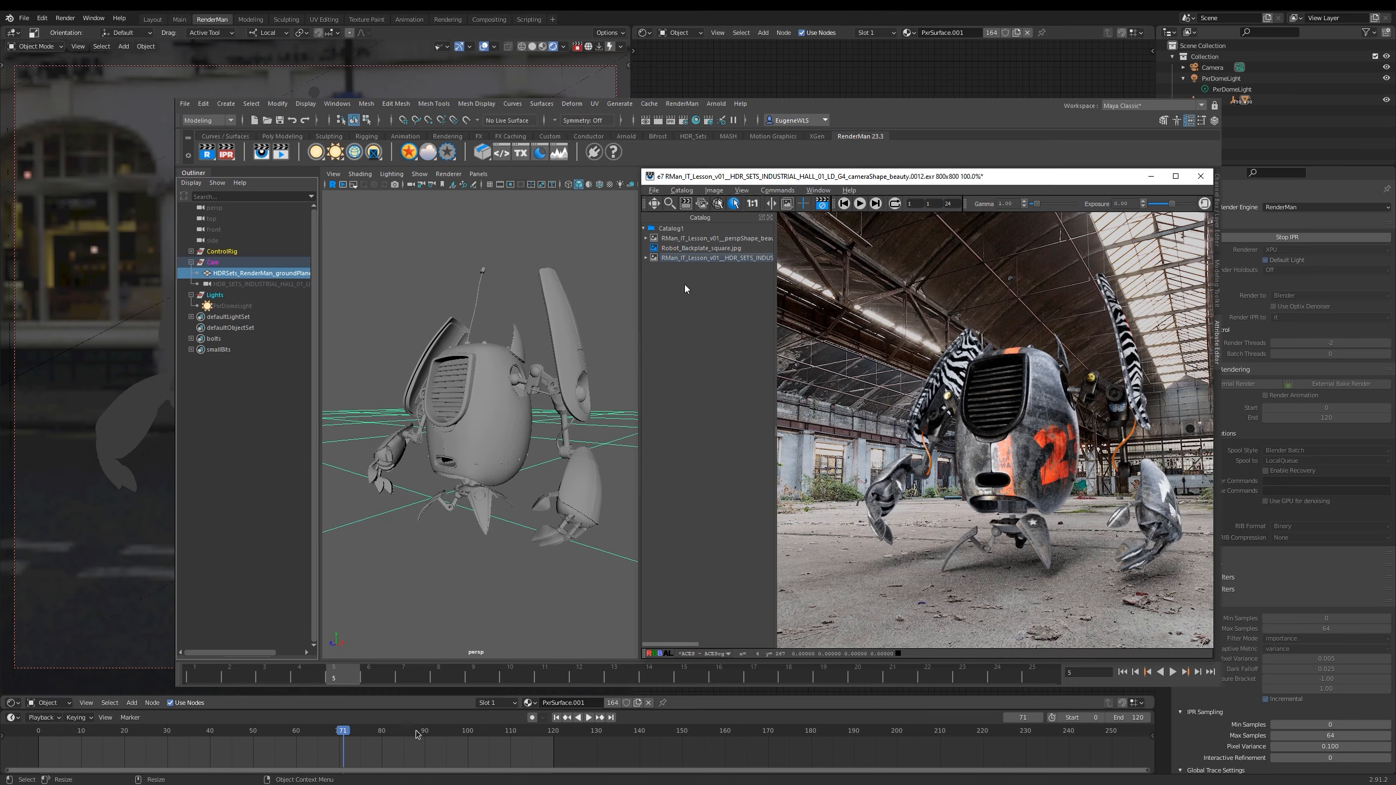
Switch to the it viewer beside Maya and look through the catalog's backplate, industrial hall beauty render and its AOV images.
click(645, 258)
click(646, 238)
click(646, 239)
click(714, 249)
click(726, 258)
click(706, 268)
click(716, 278)
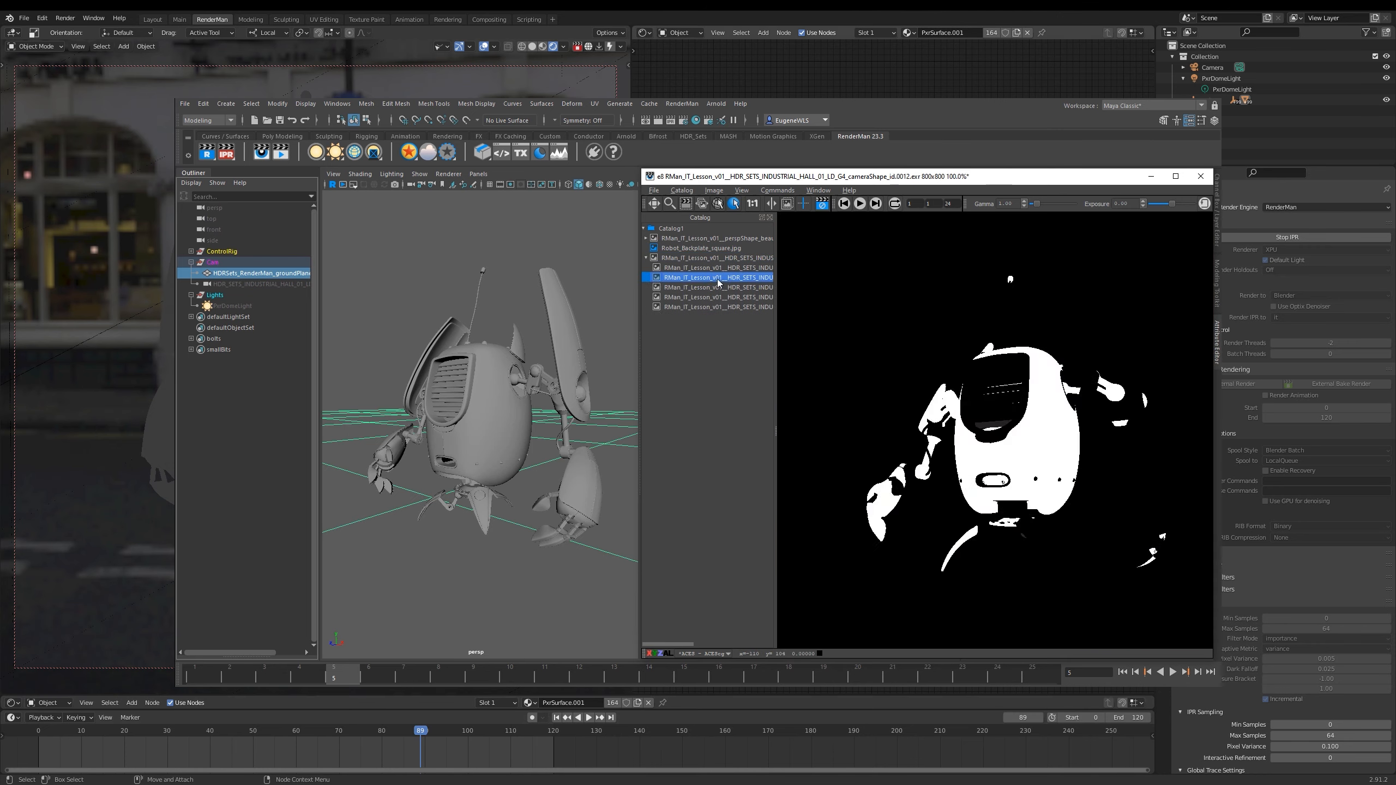
double_click(709, 258)
Open Burn In Notes for the industrial hall beauty render and add a Standard Color Chart to the catalog.
click(742, 190)
mouse_move(812, 381)
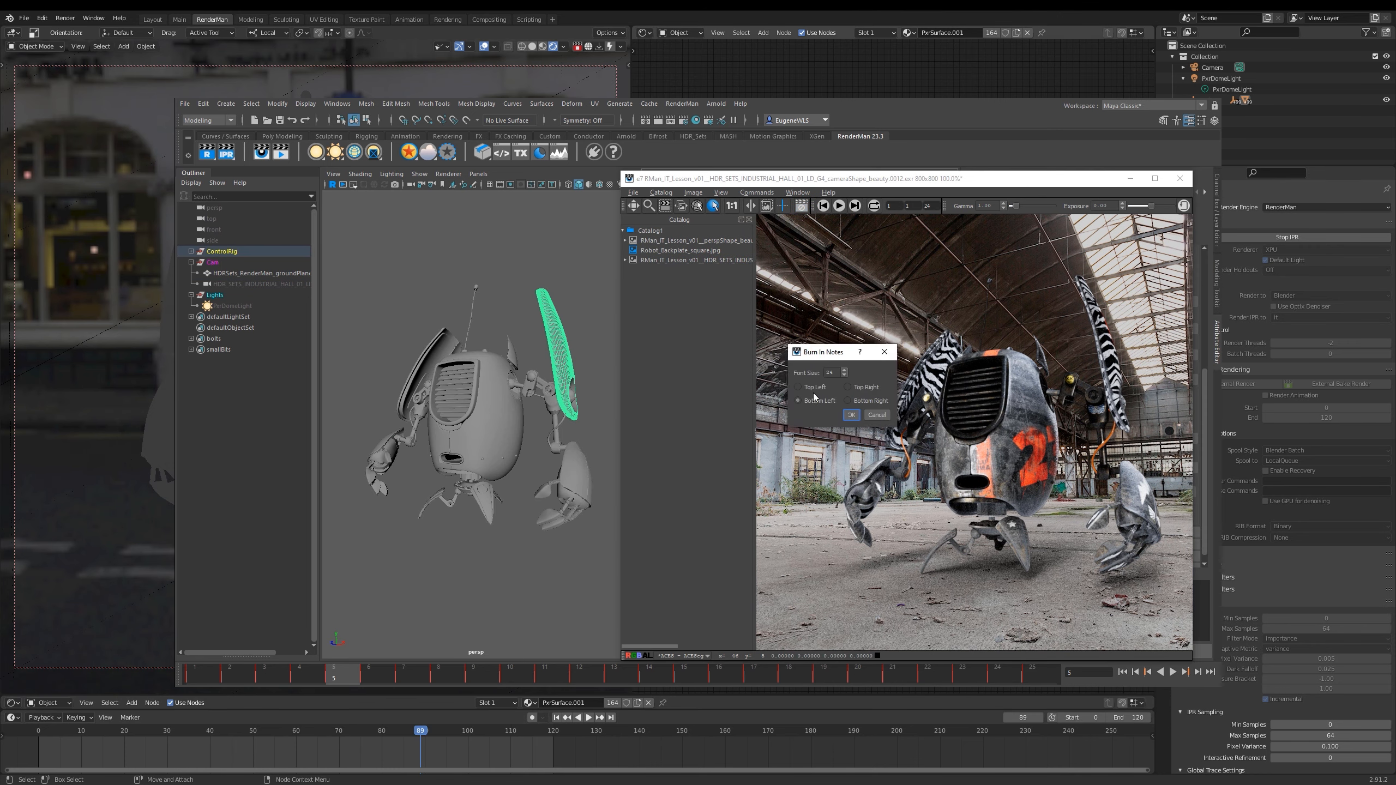
click(757, 192)
click(780, 225)
Add copies of the industrial hall beauty render to the catalog and open the image Diff command.
click(687, 259)
click(757, 192)
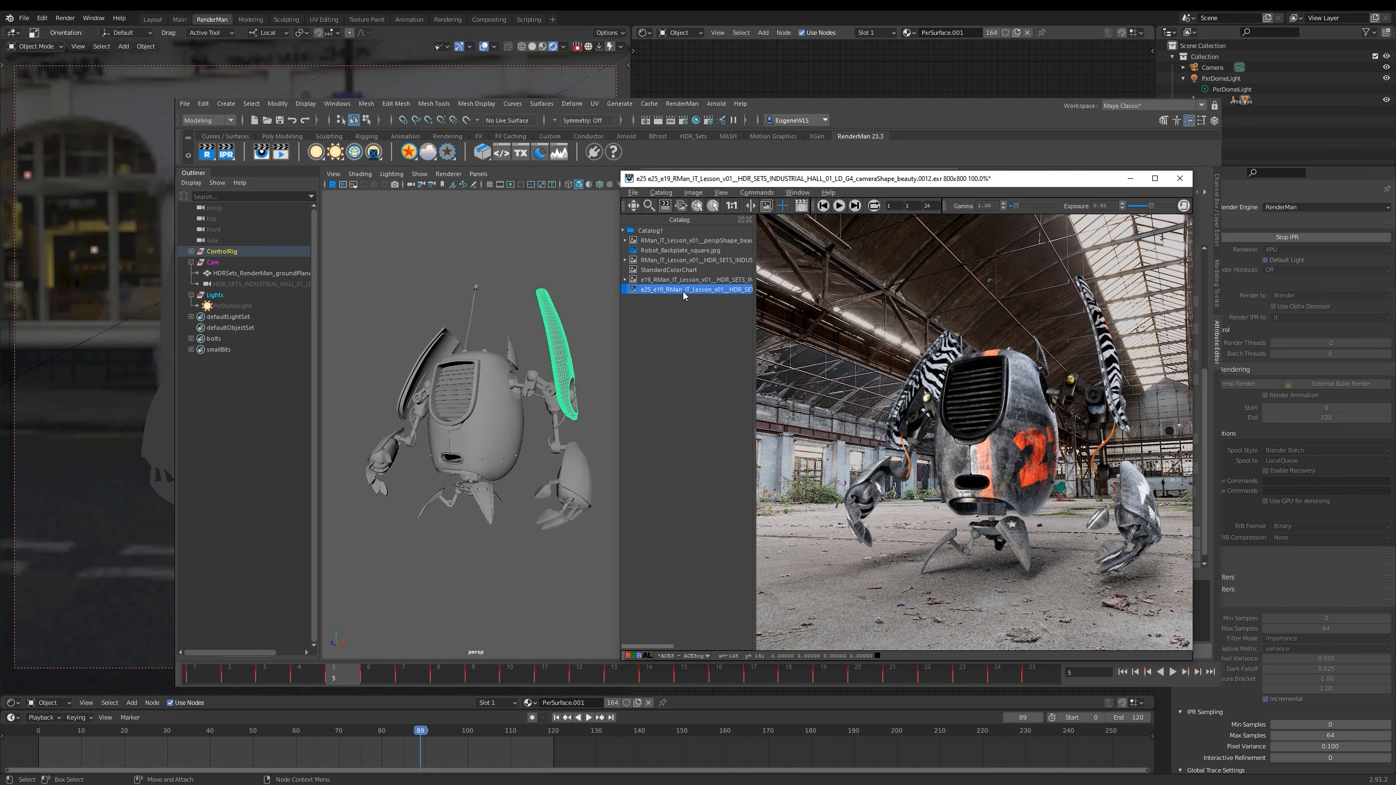
click(757, 192)
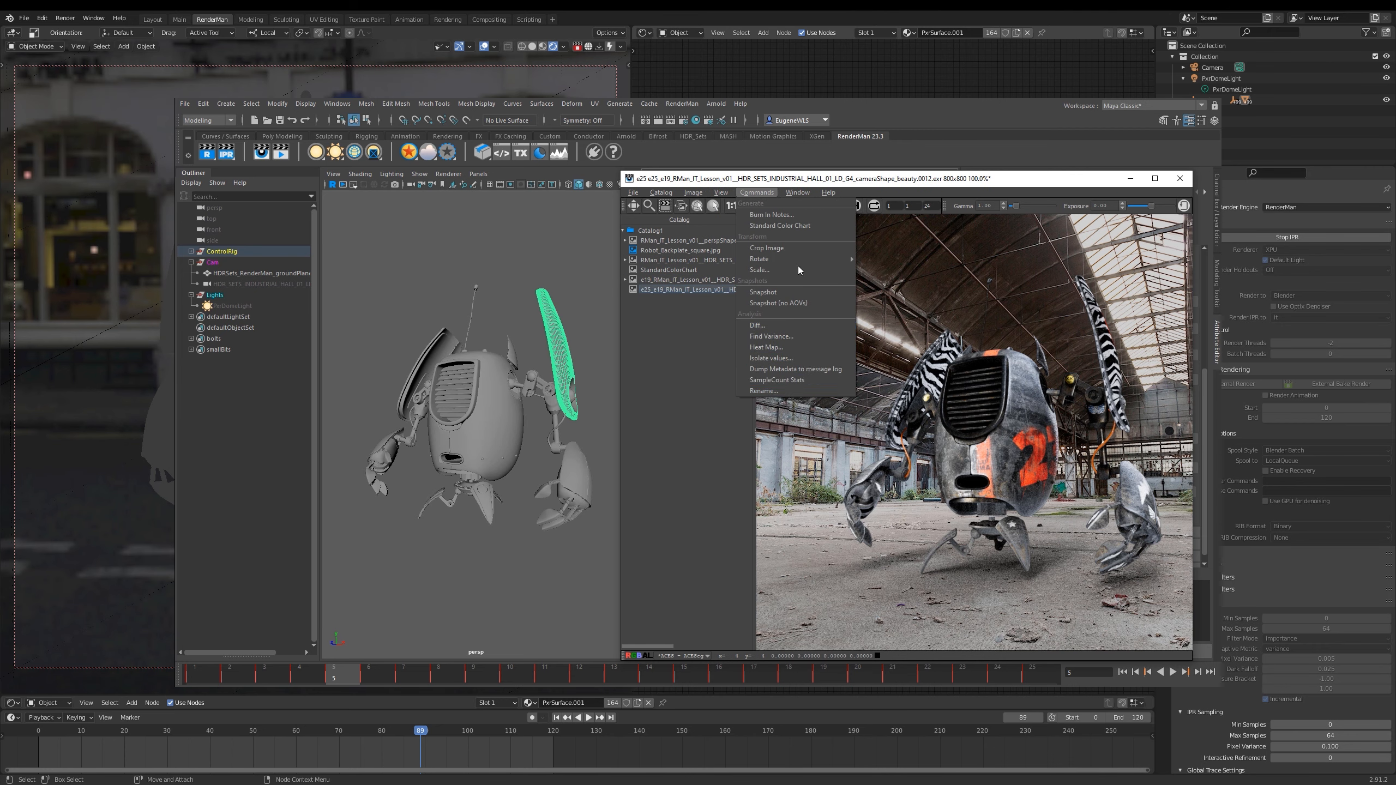
click(793, 325)
click(803, 193)
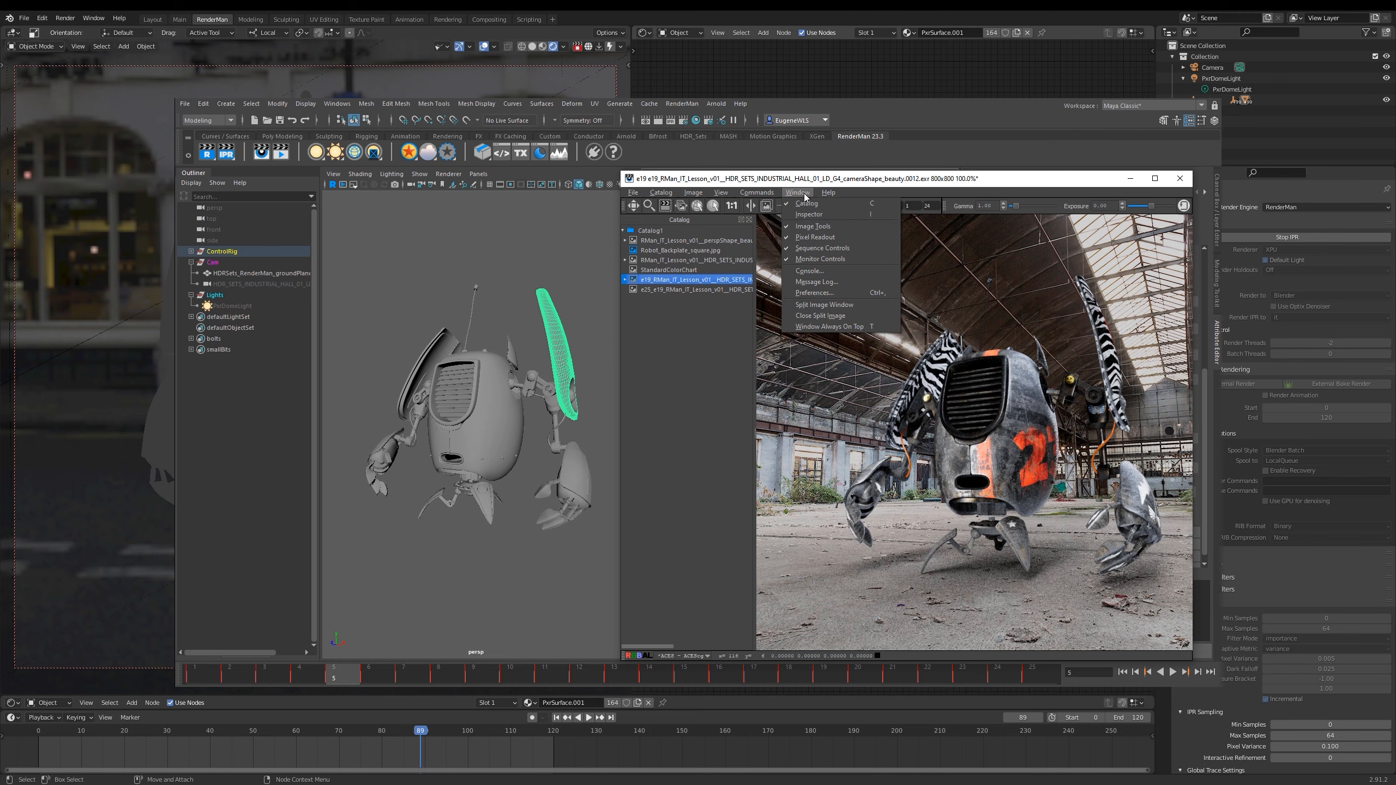
click(778, 263)
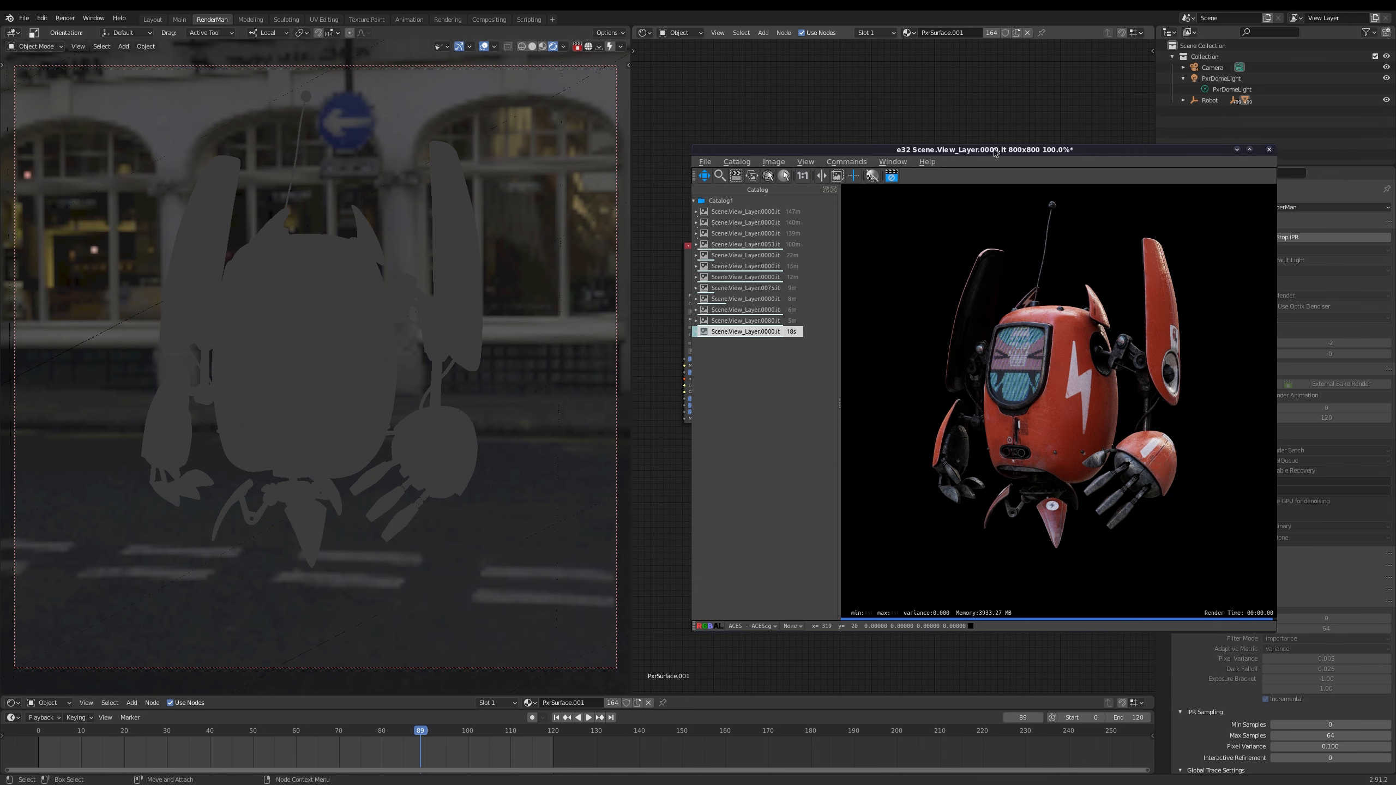
Switch to the robot's it session launched from Blender and review the catalog's renders from newest to oldest.
drag(992, 149, 924, 132)
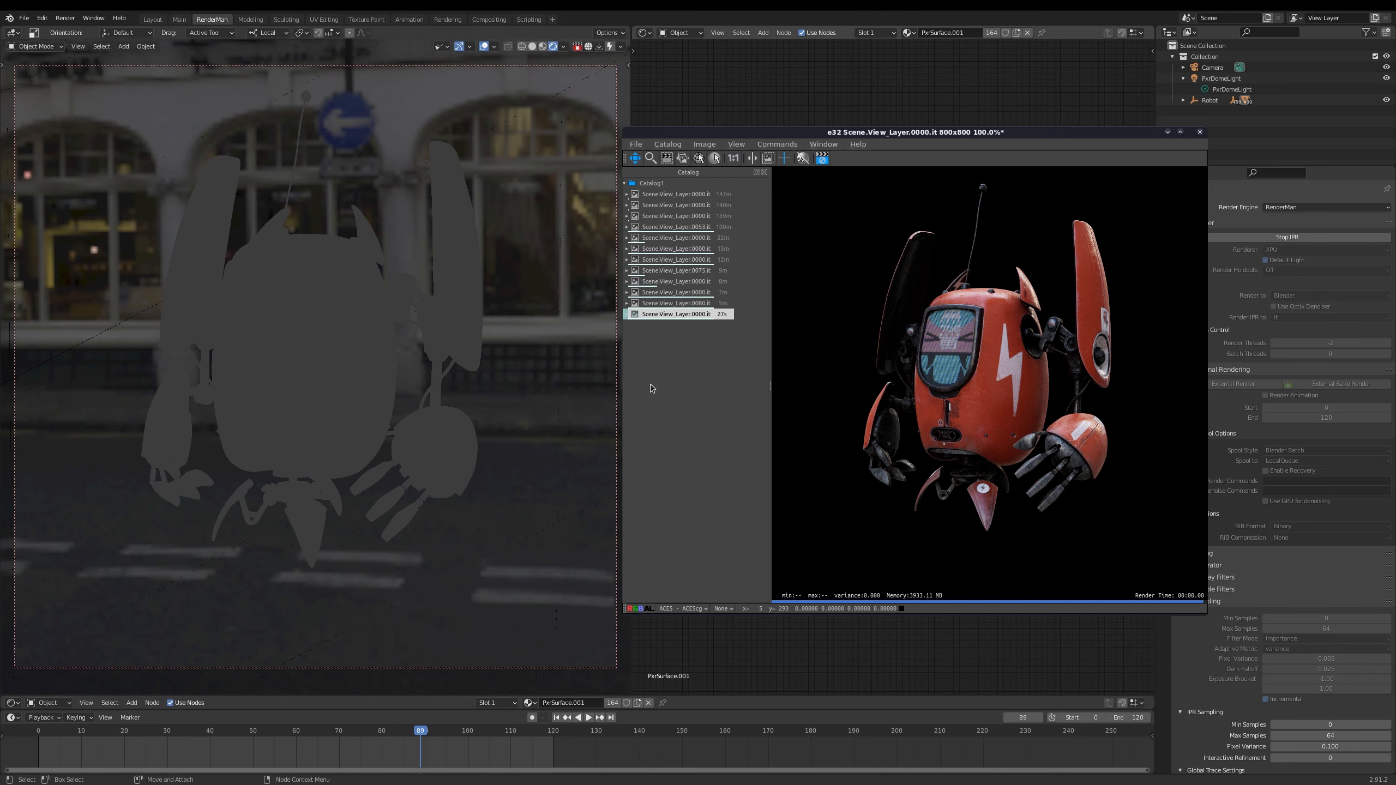
click(696, 304)
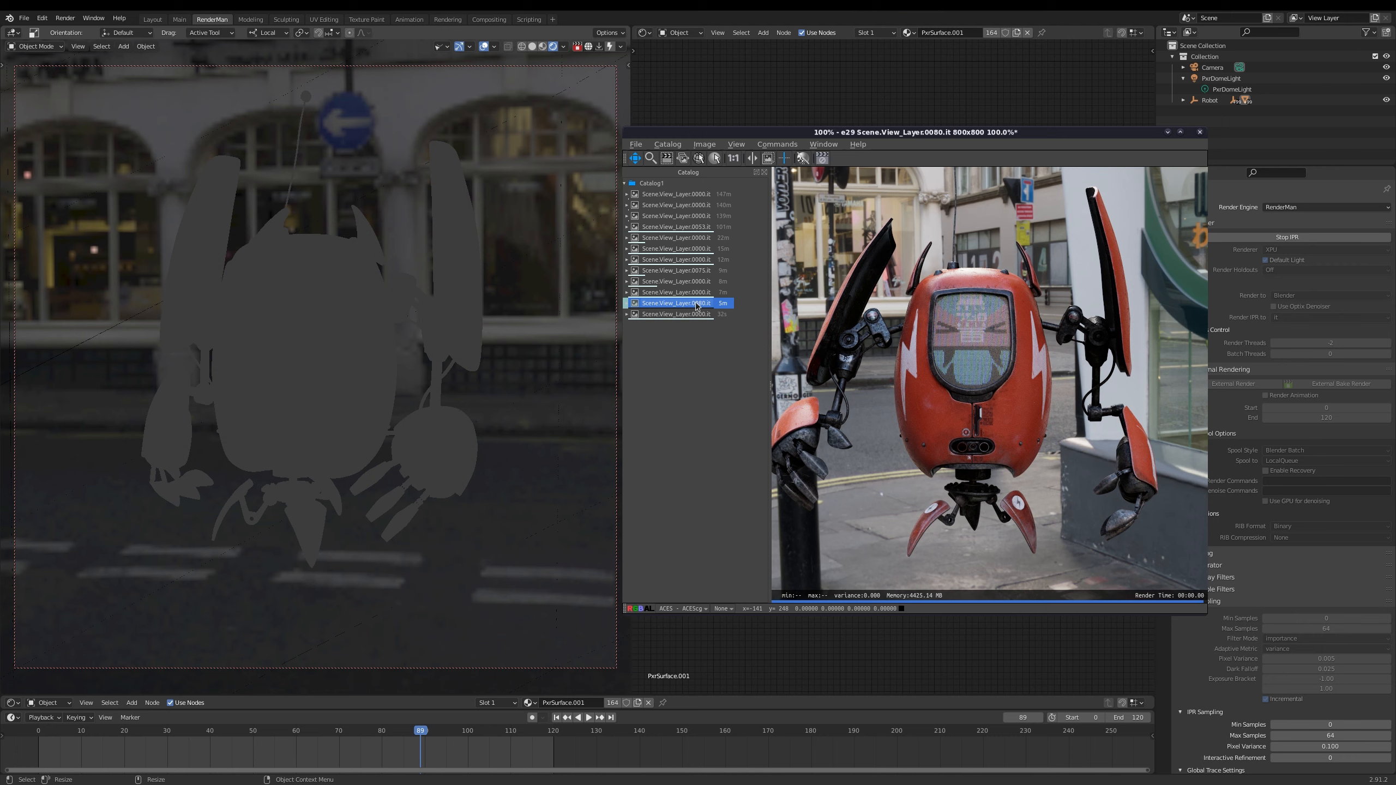
click(696, 293)
click(694, 282)
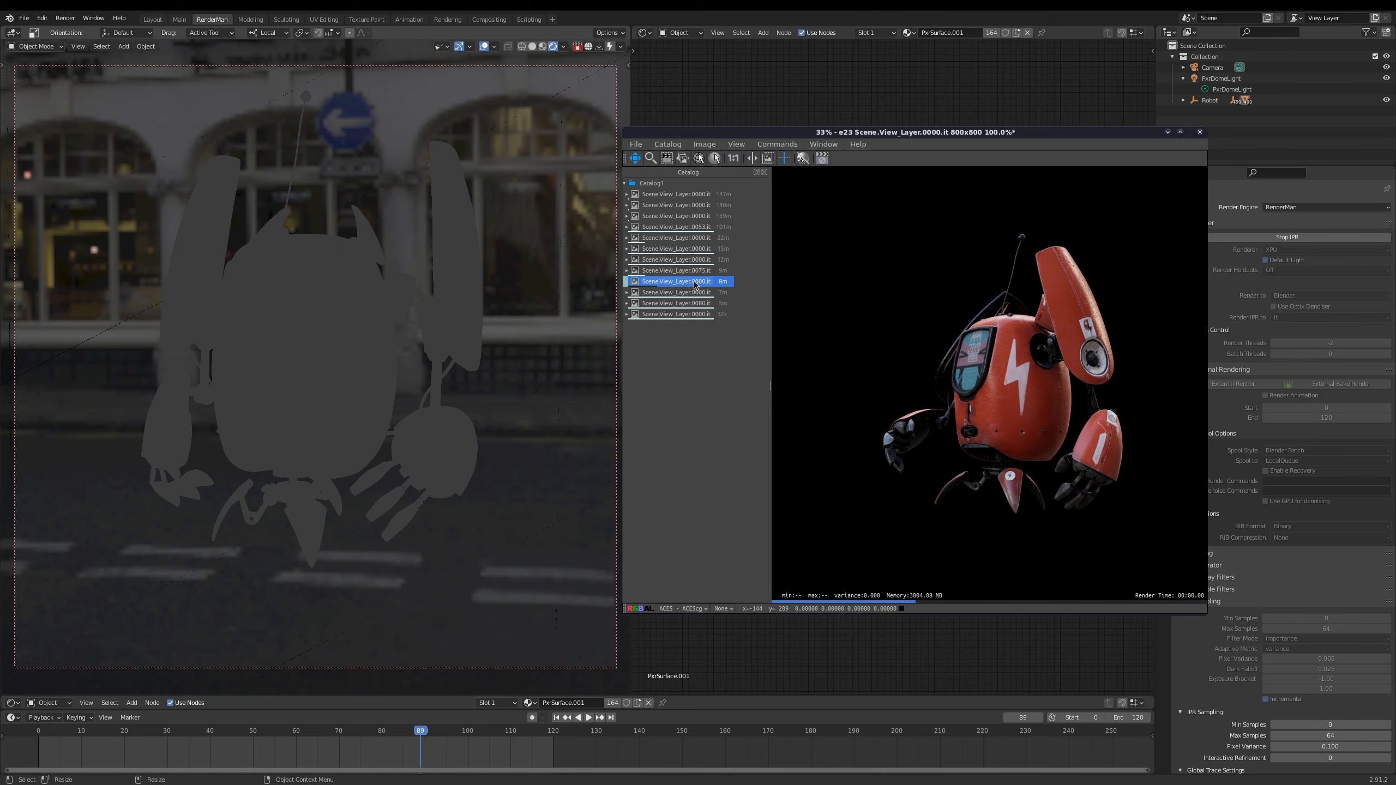
click(697, 271)
click(698, 261)
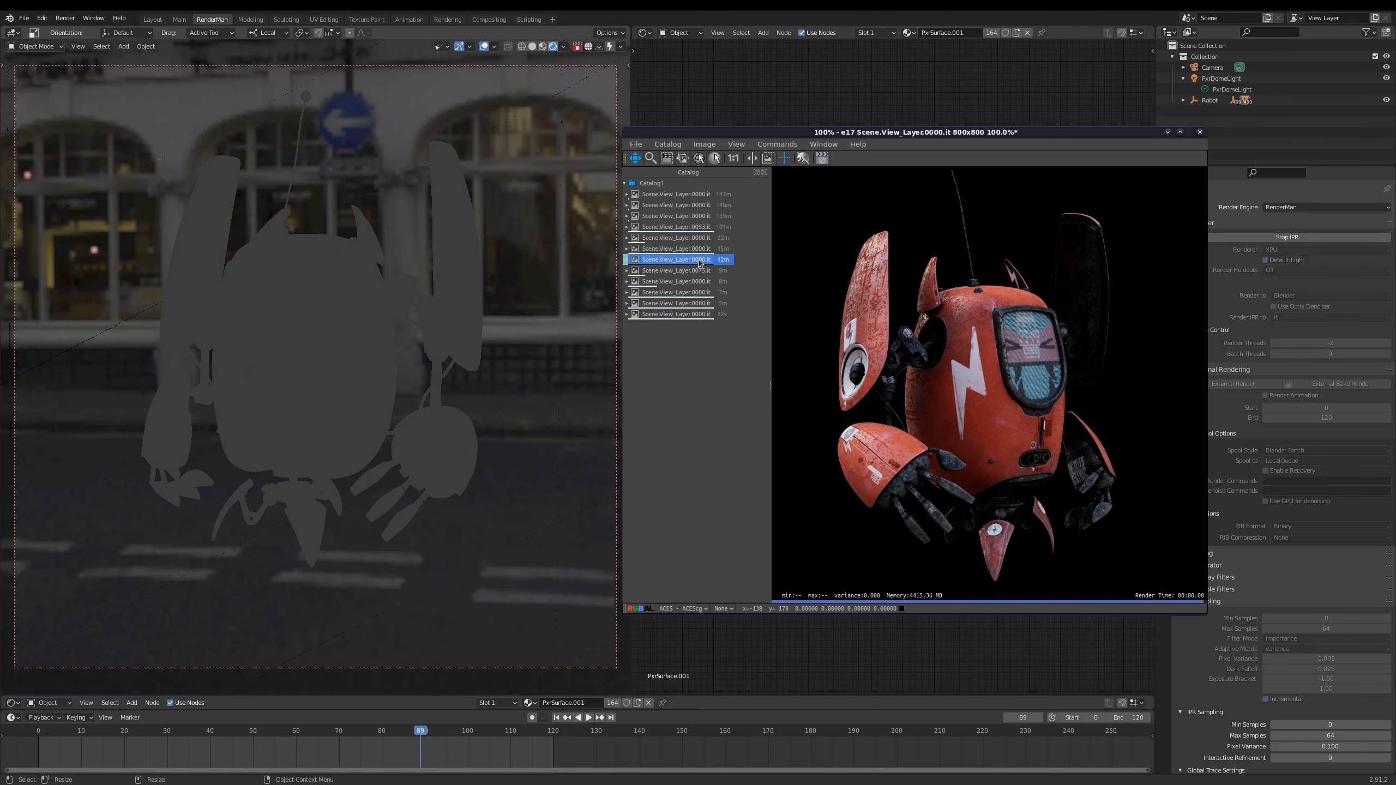
click(700, 250)
click(702, 239)
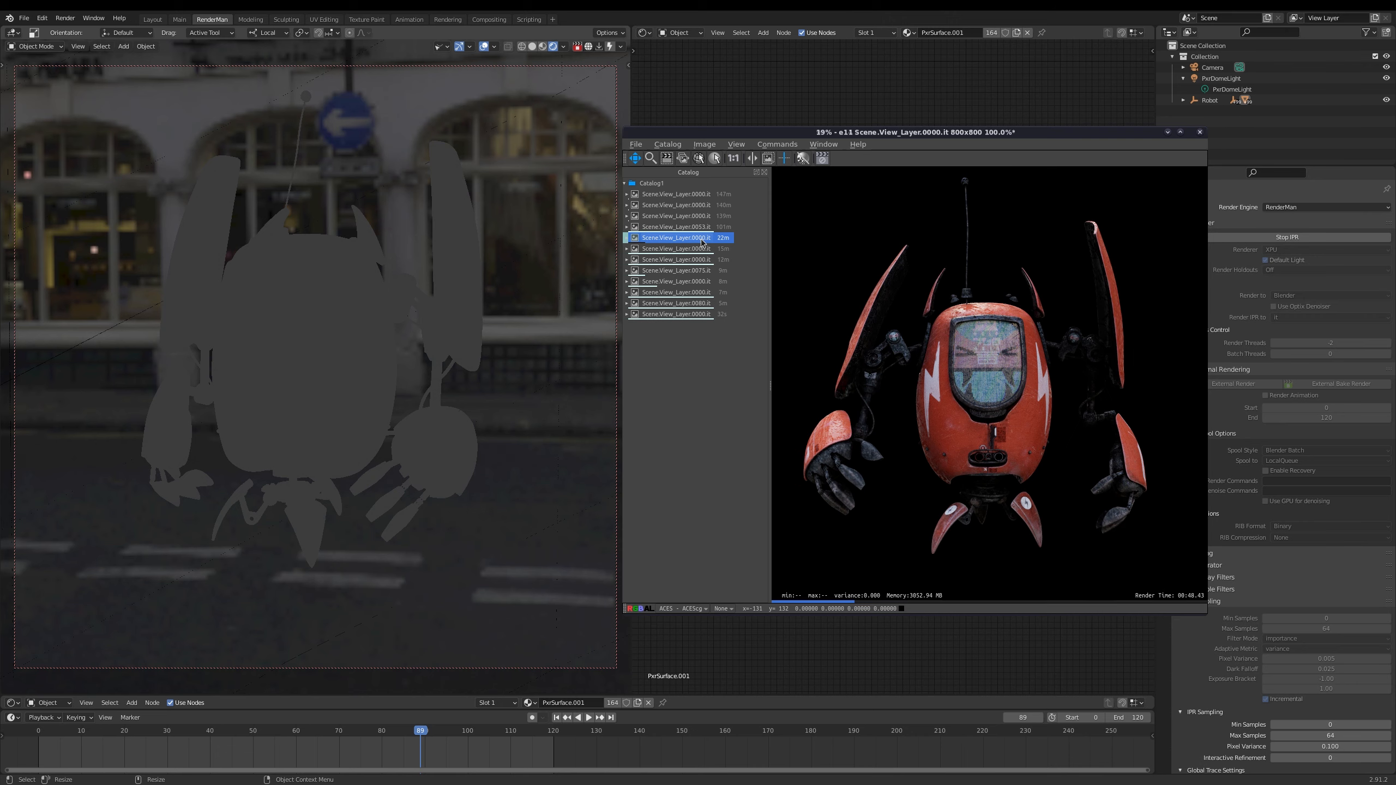
click(705, 216)
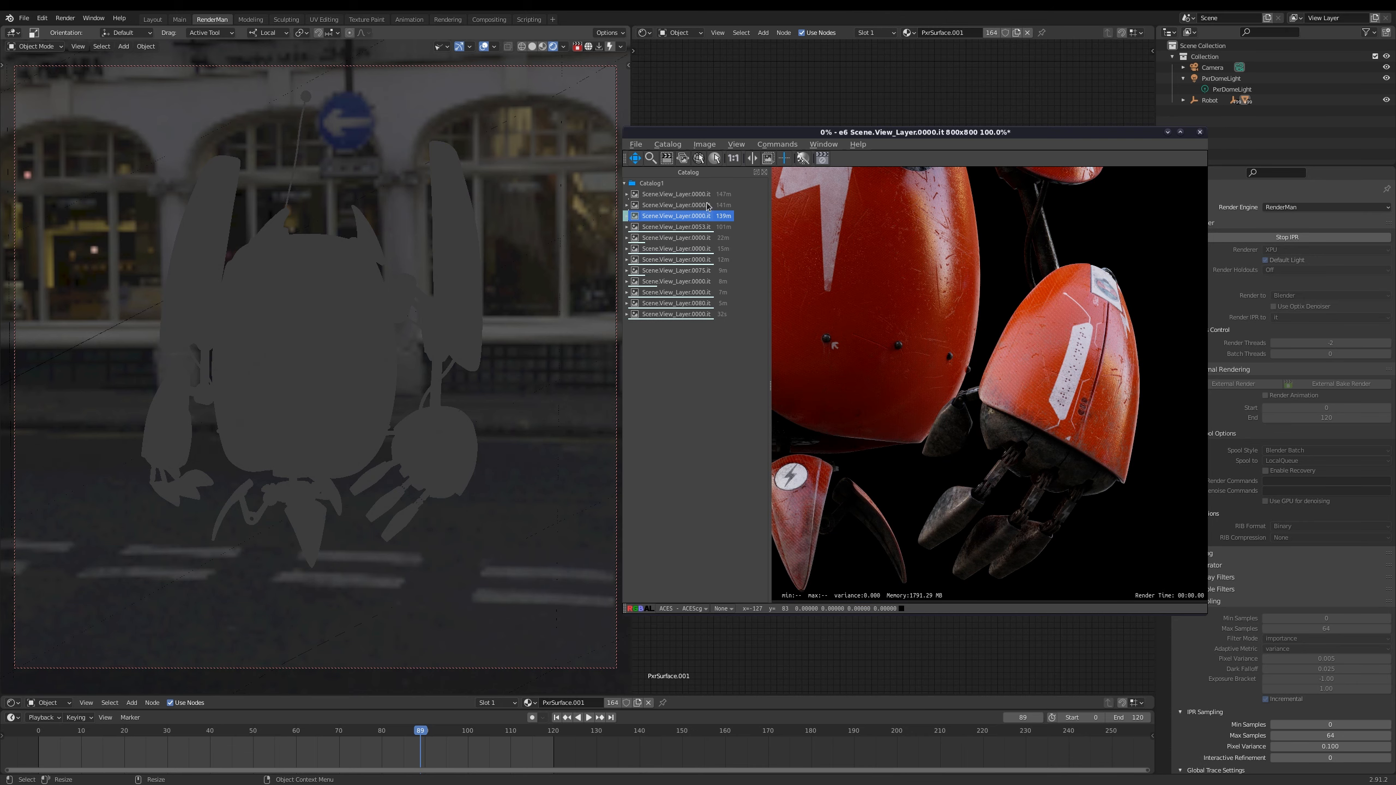
click(706, 205)
click(703, 194)
Look at the session saving and catalog export options, and compare the stored robot renders again back to the oldest one.
click(636, 144)
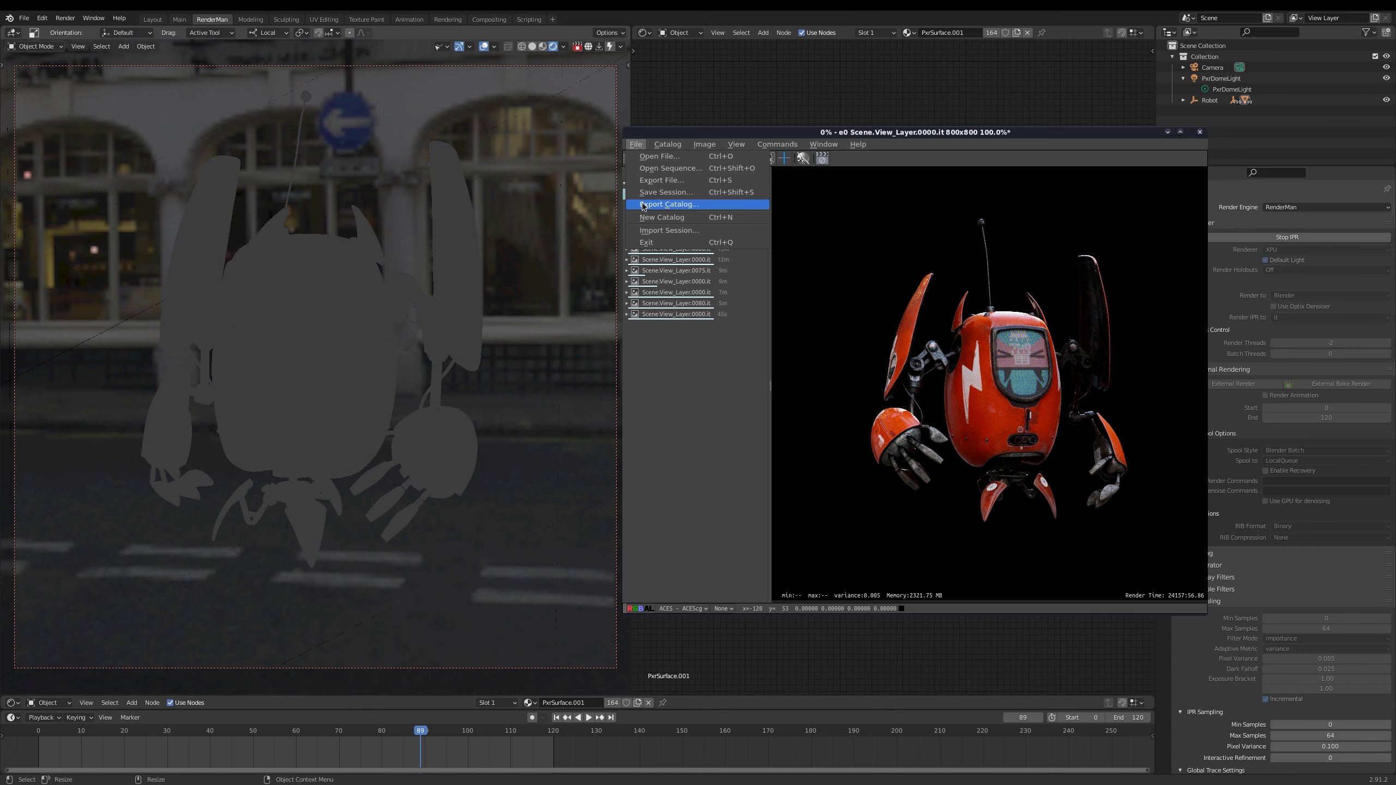
click(690, 390)
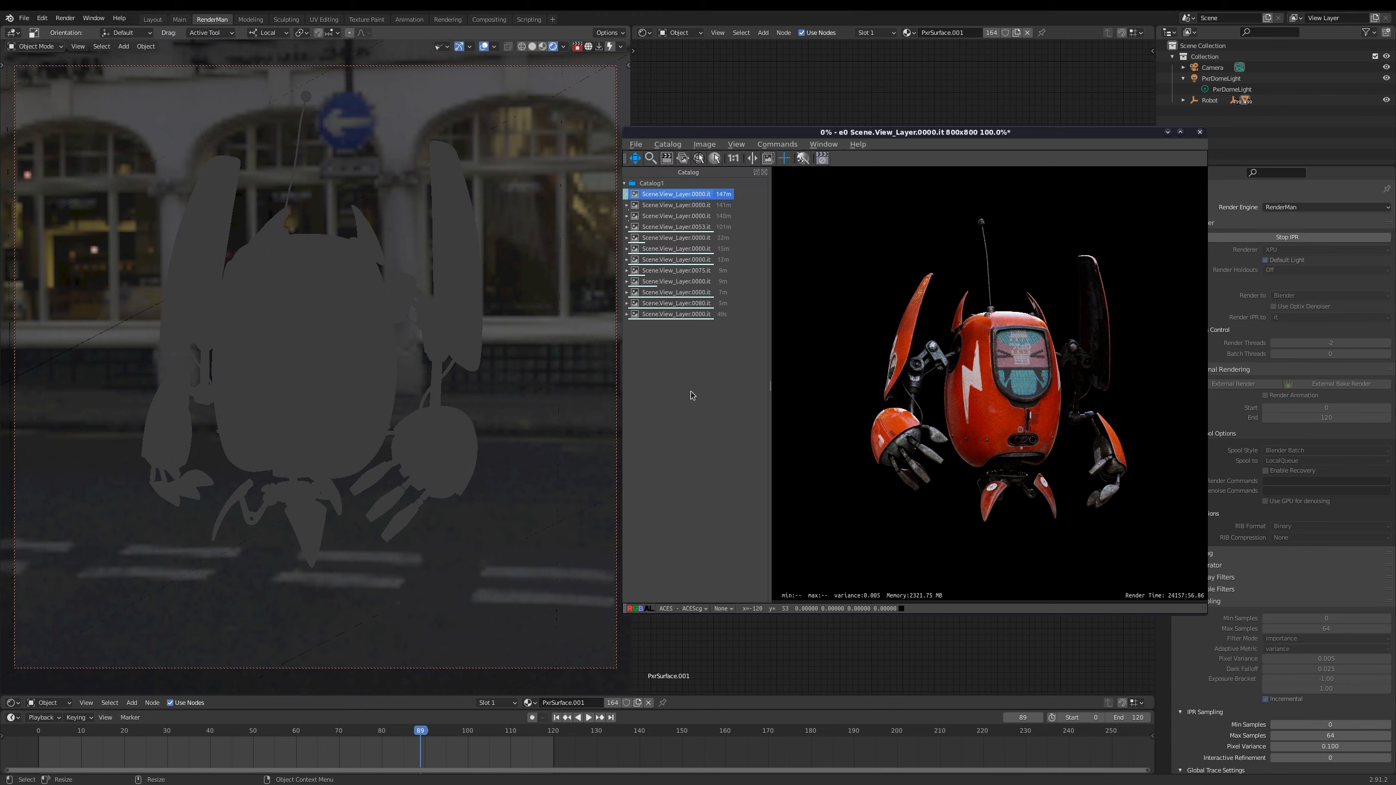
click(692, 270)
click(696, 259)
click(697, 248)
click(698, 238)
click(701, 227)
click(702, 216)
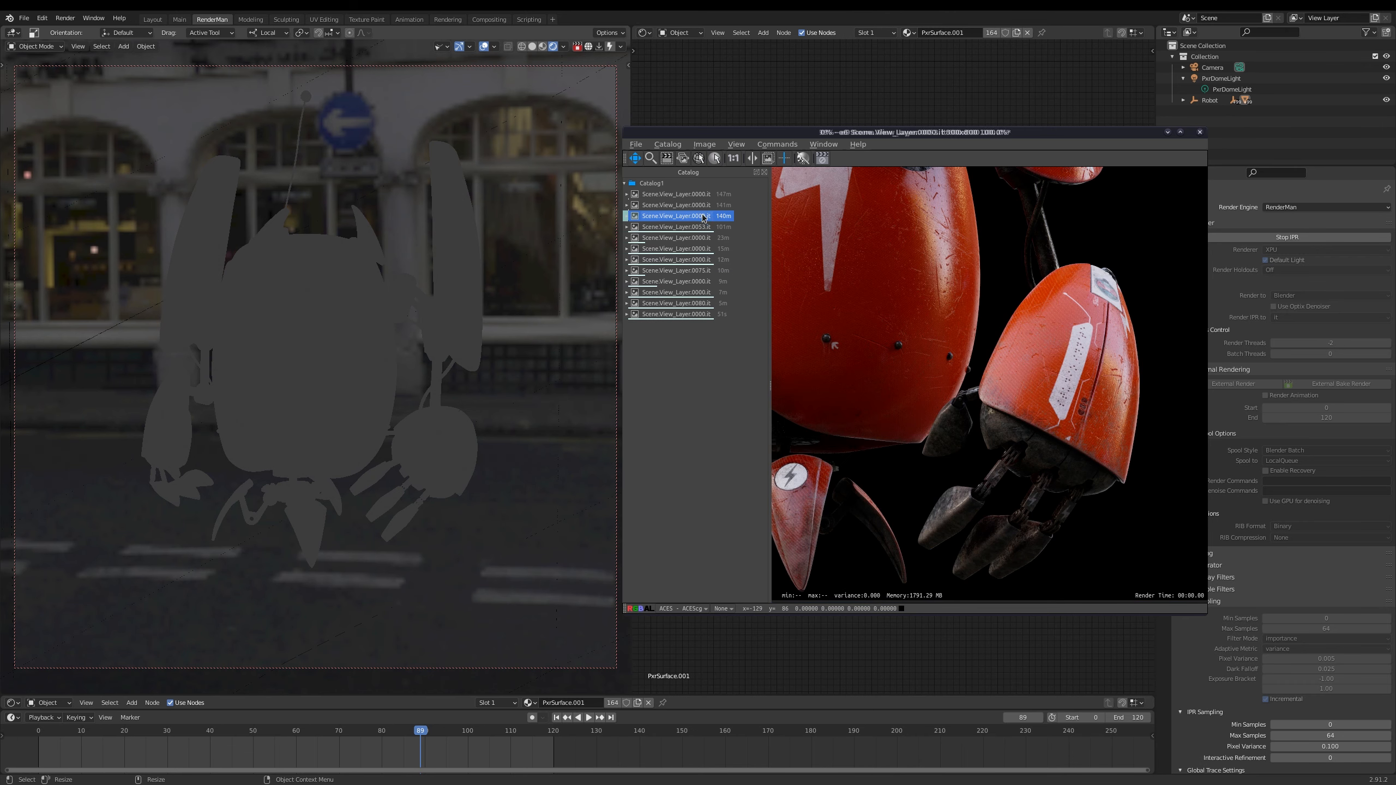
click(702, 205)
click(703, 195)
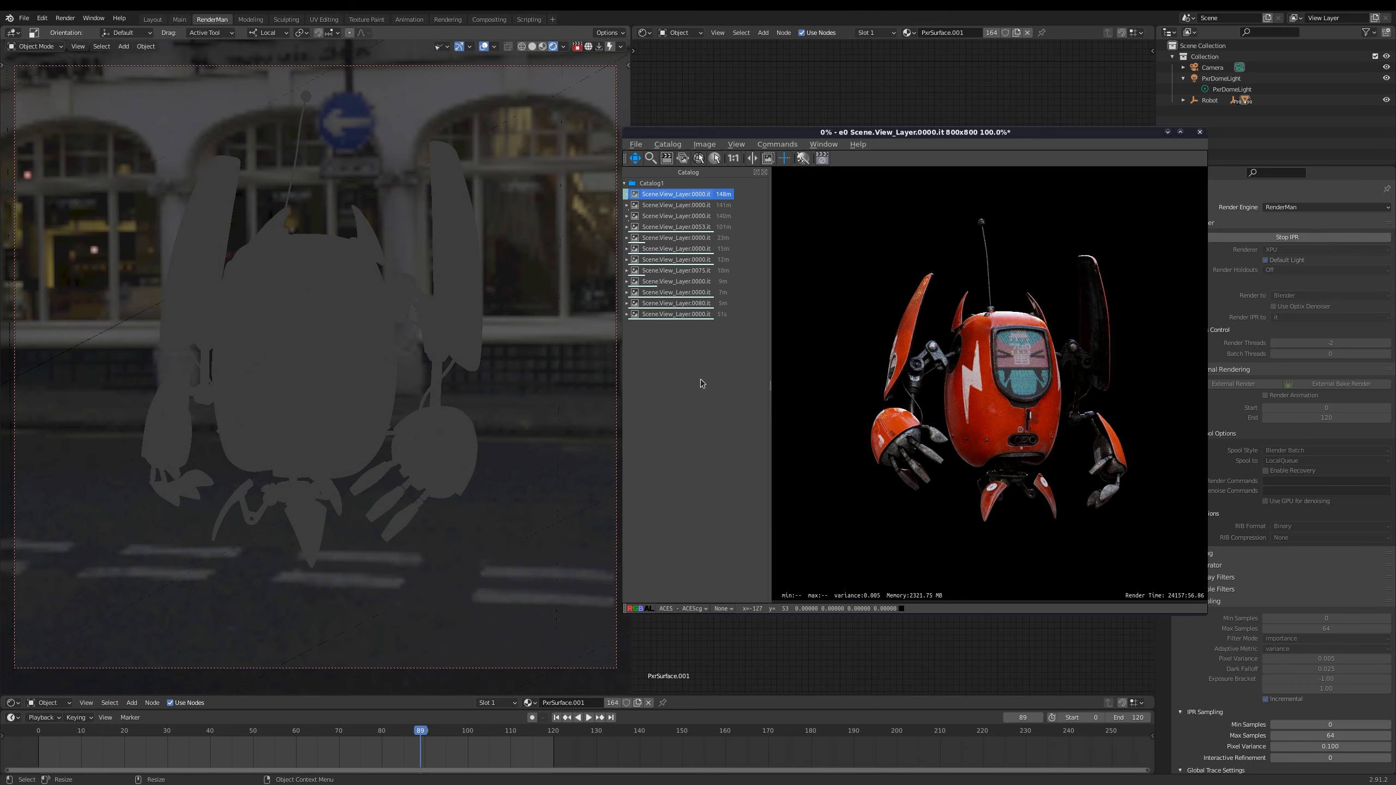
Apply the Bloom command with its default settings to the most recent robot render in the catalog.
click(694, 315)
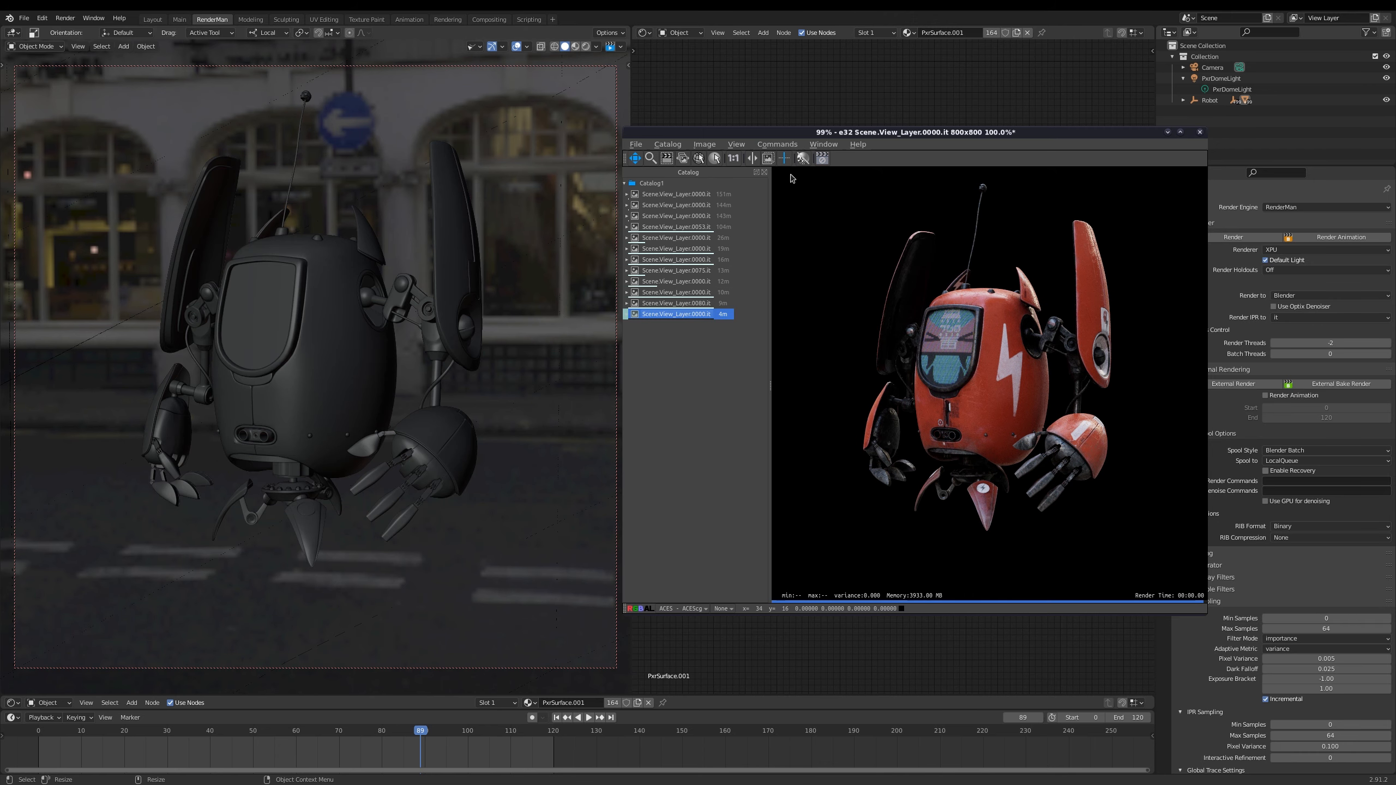
click(777, 144)
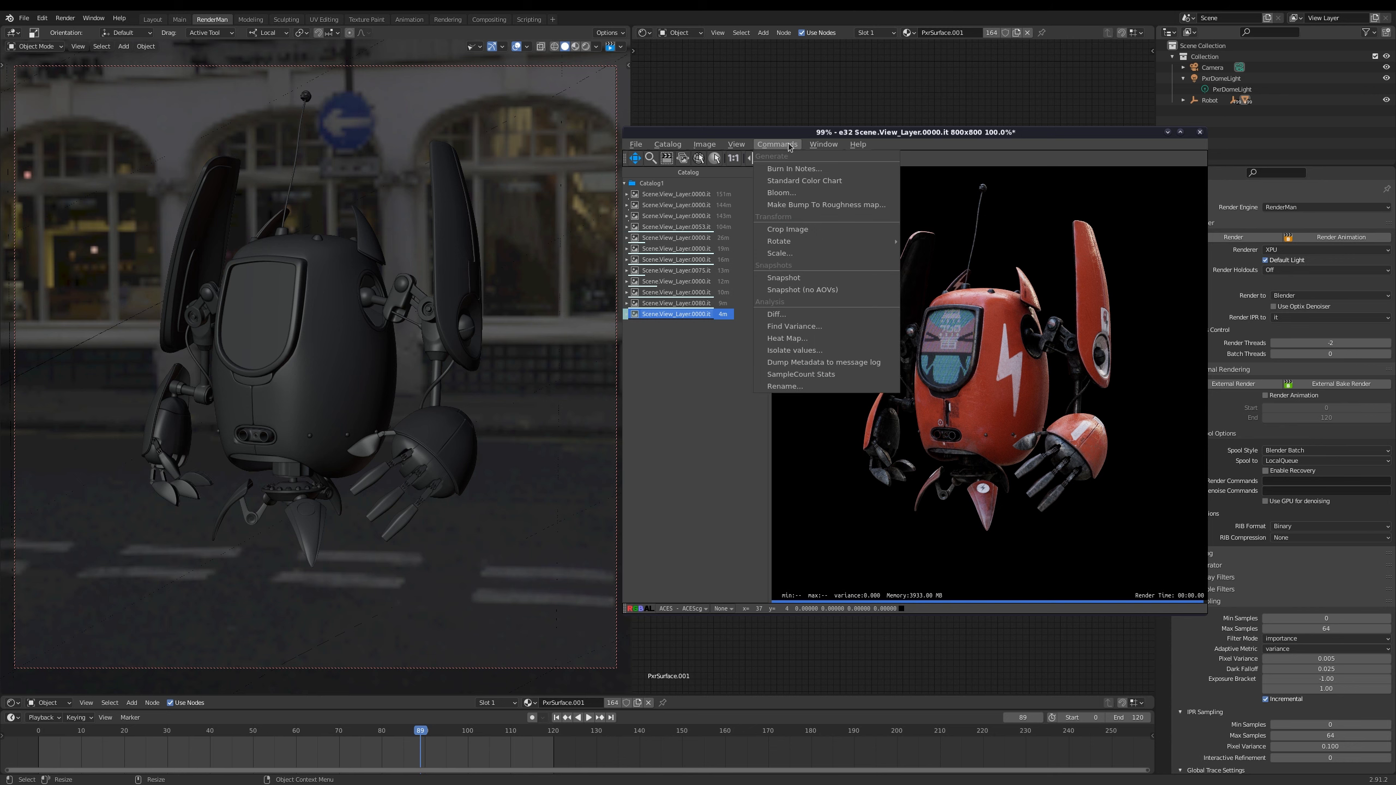
click(831, 197)
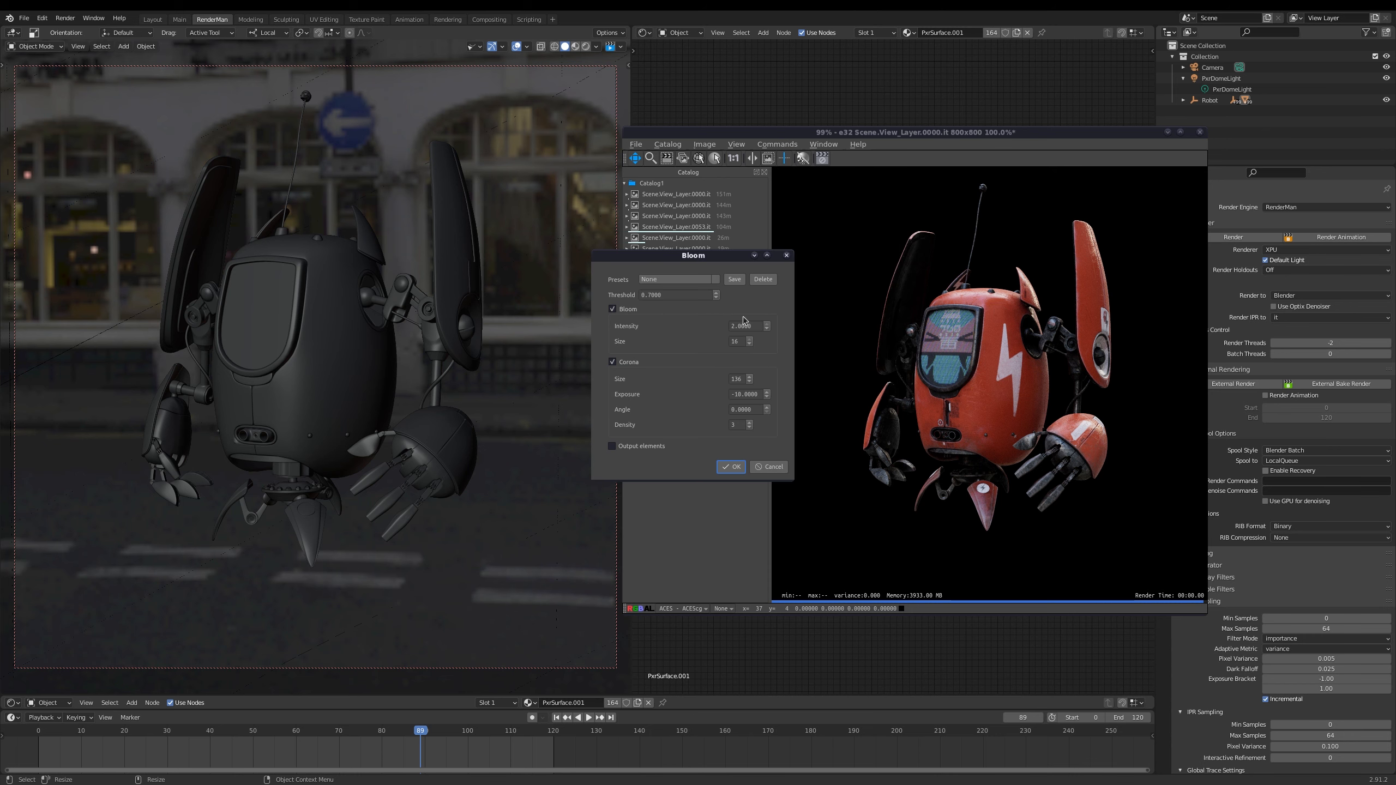
click(731, 467)
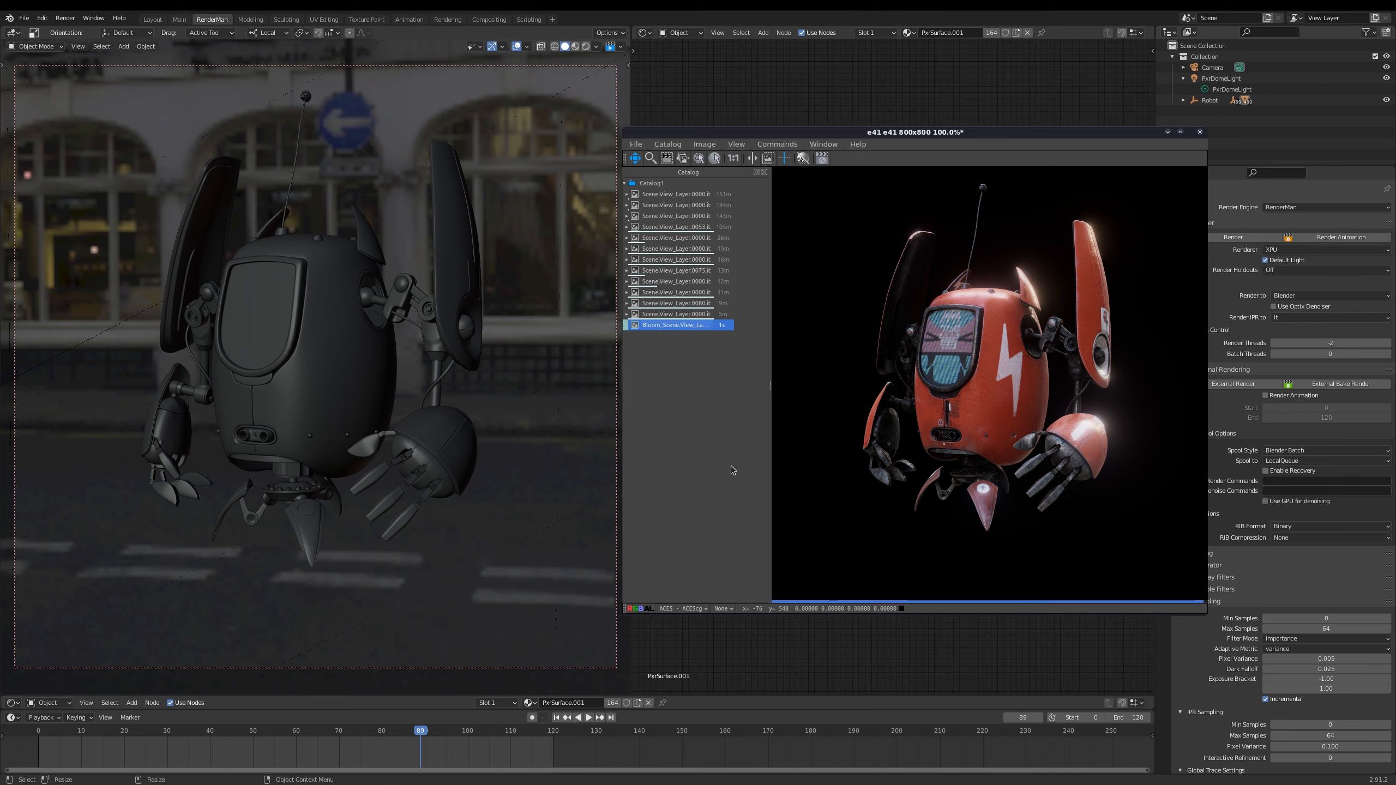
Compare the original robot render with its bloomed version in the catalog.
click(709, 316)
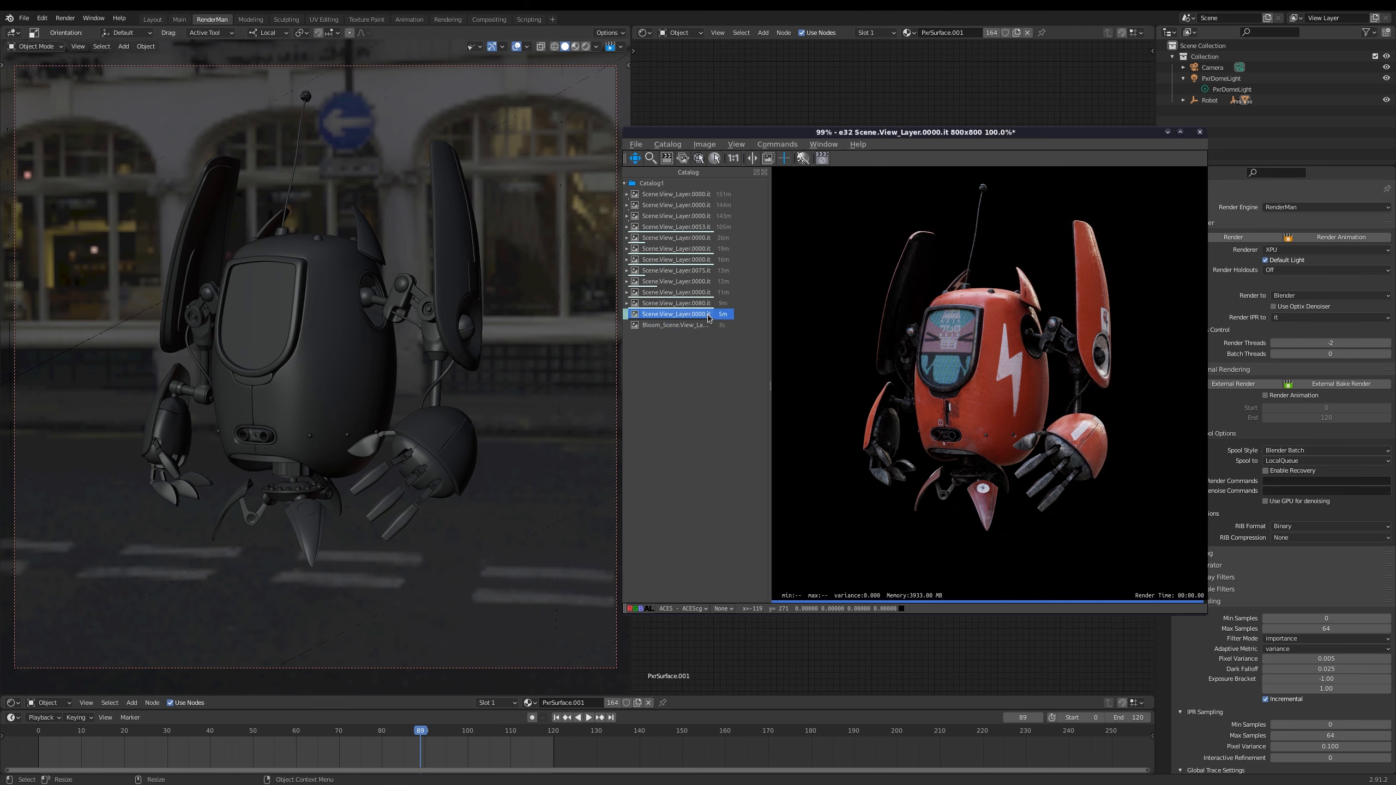
click(680, 327)
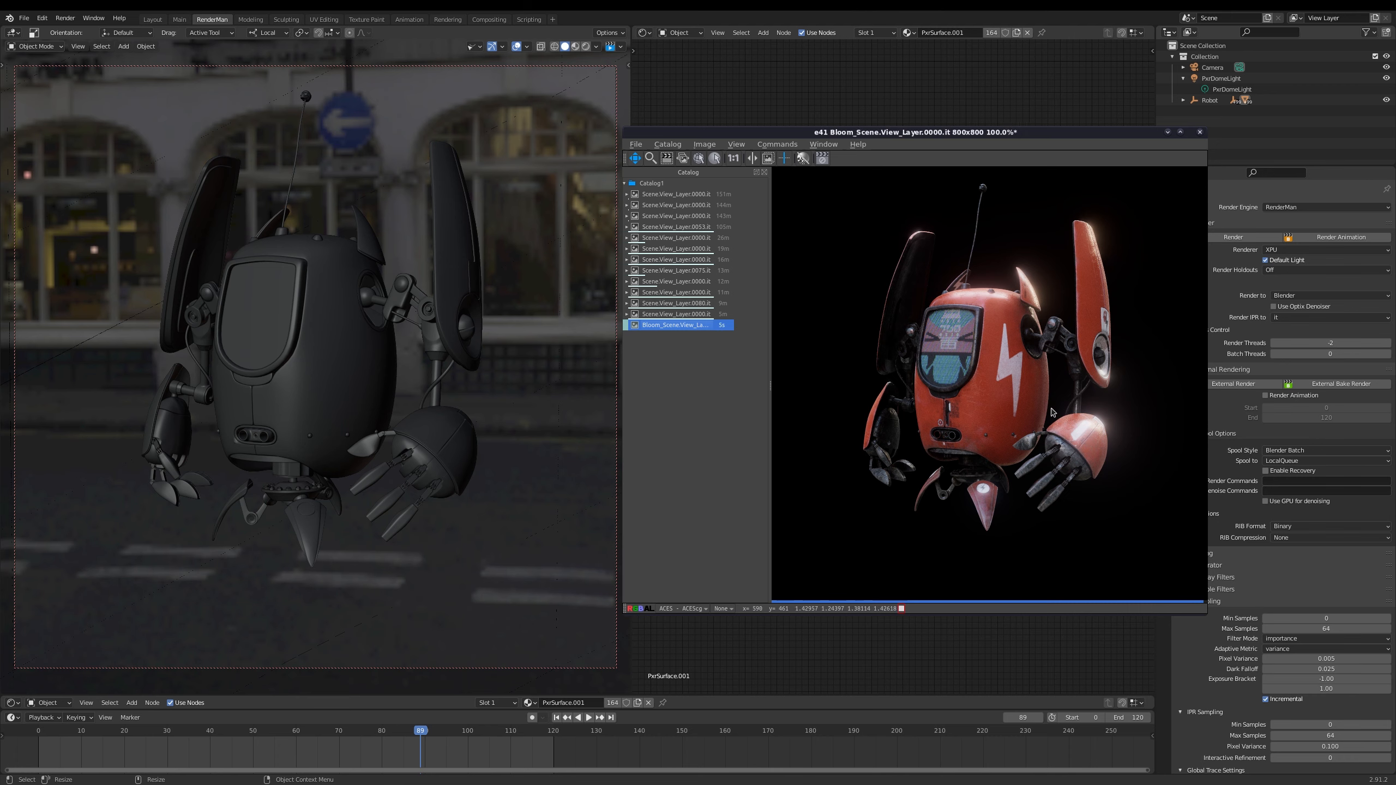
scroll(1054, 413, up, 3)
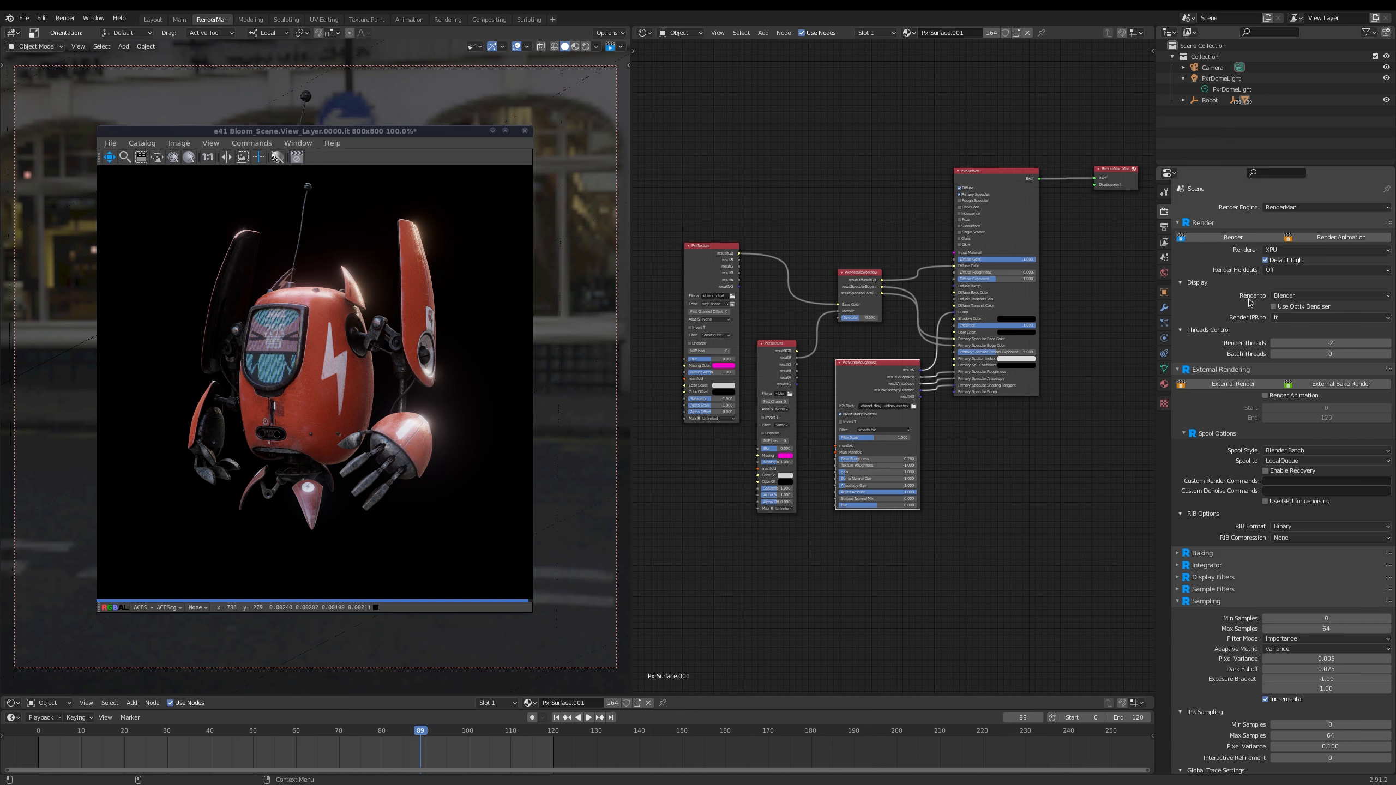
Render the current frame with Render to set to Blender, and look at the render result's pass options.
click(1290, 297)
click(1293, 306)
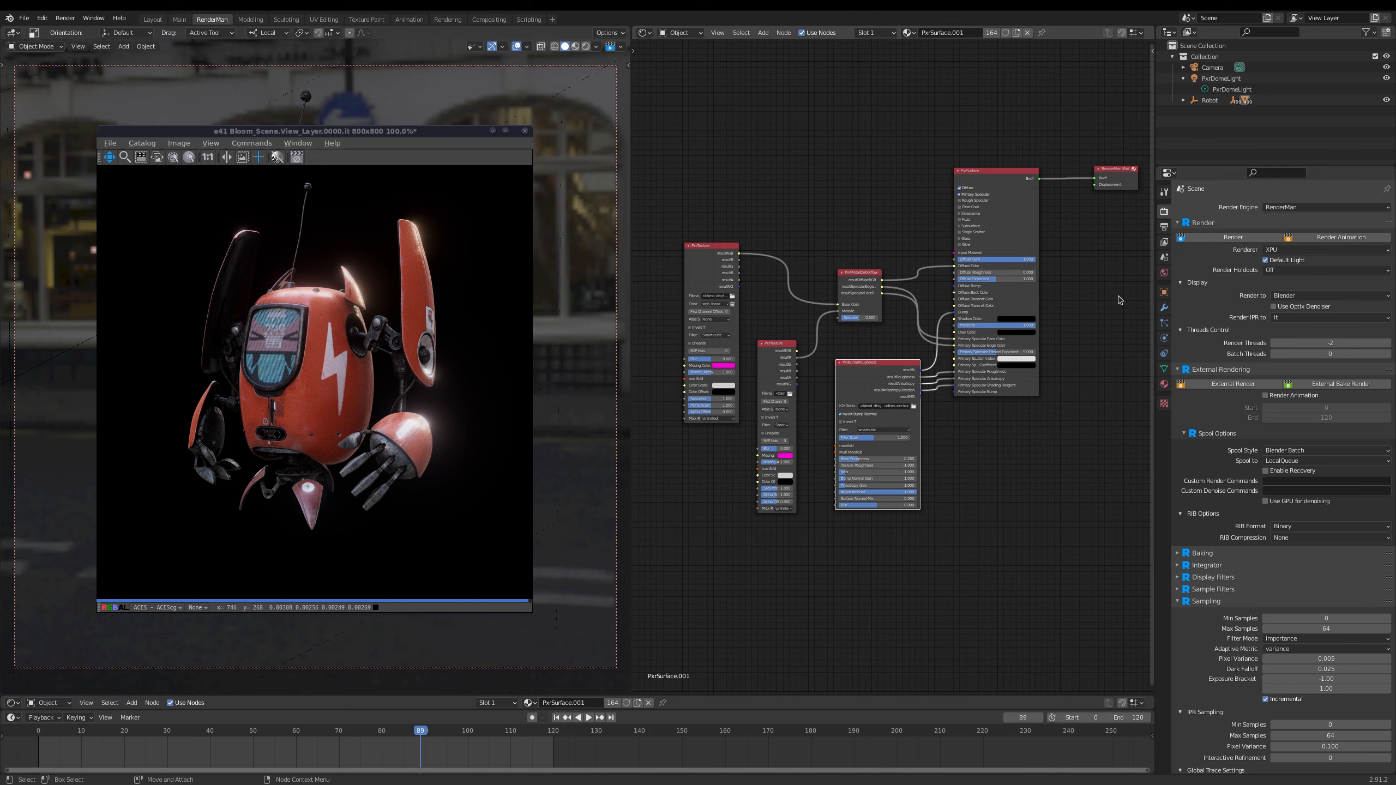
click(1216, 242)
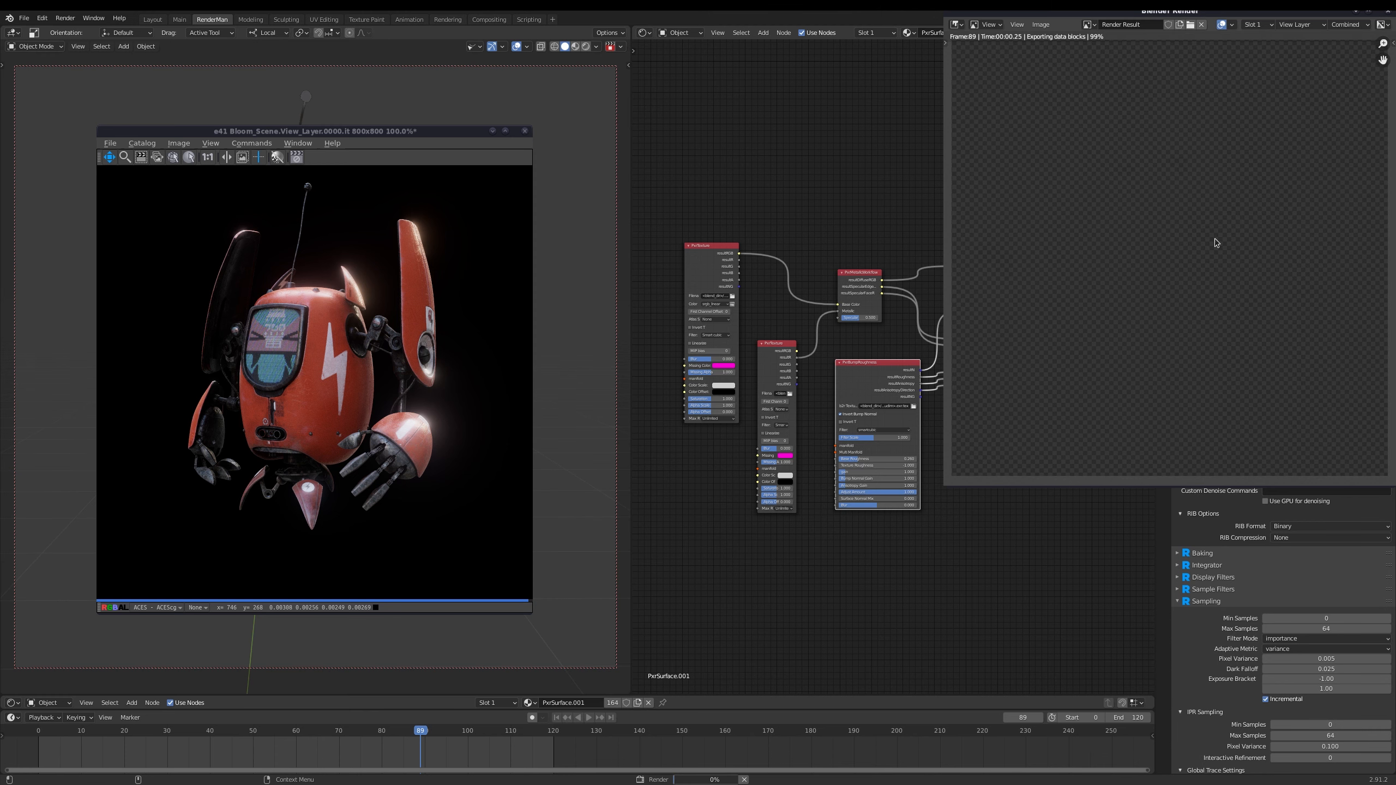
drag(1212, 13, 885, 85)
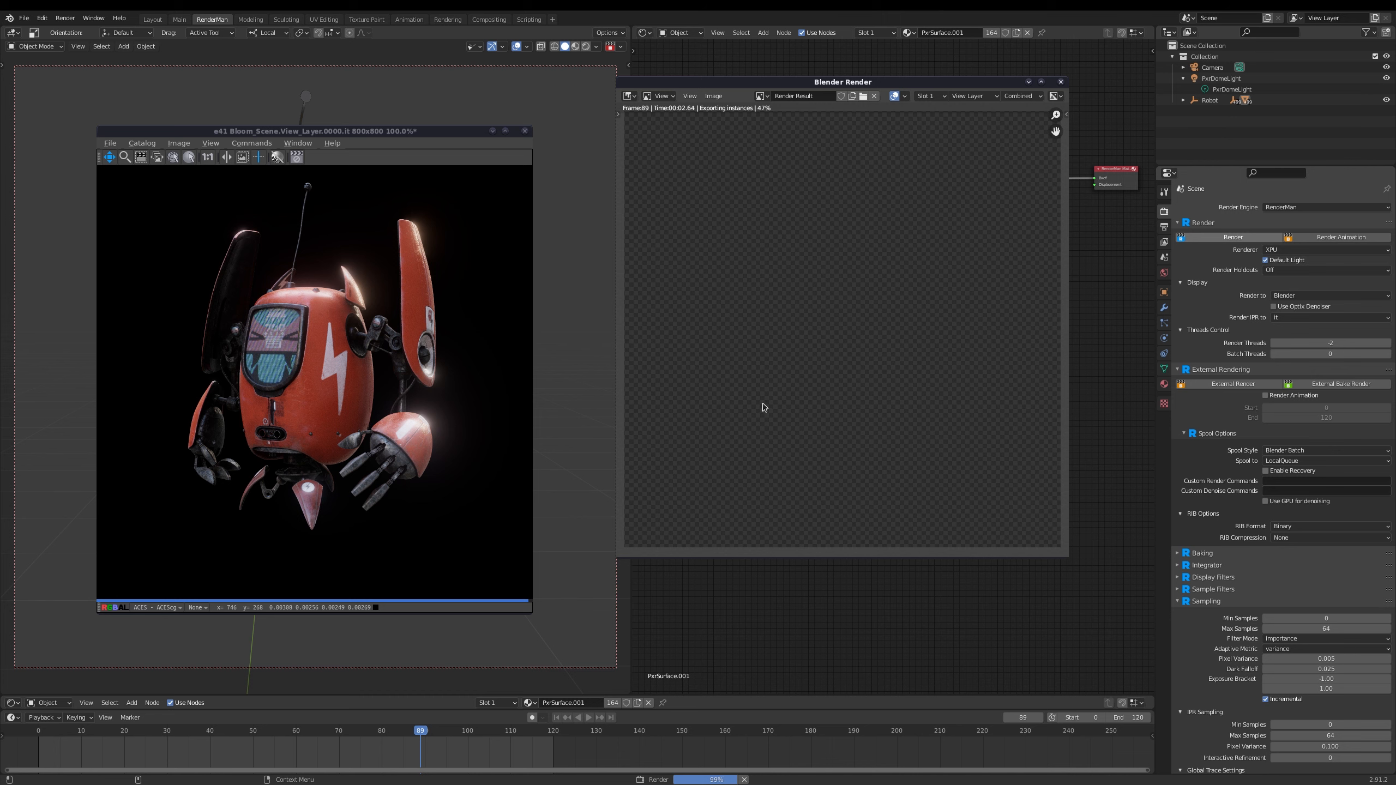
click(1055, 95)
click(1025, 125)
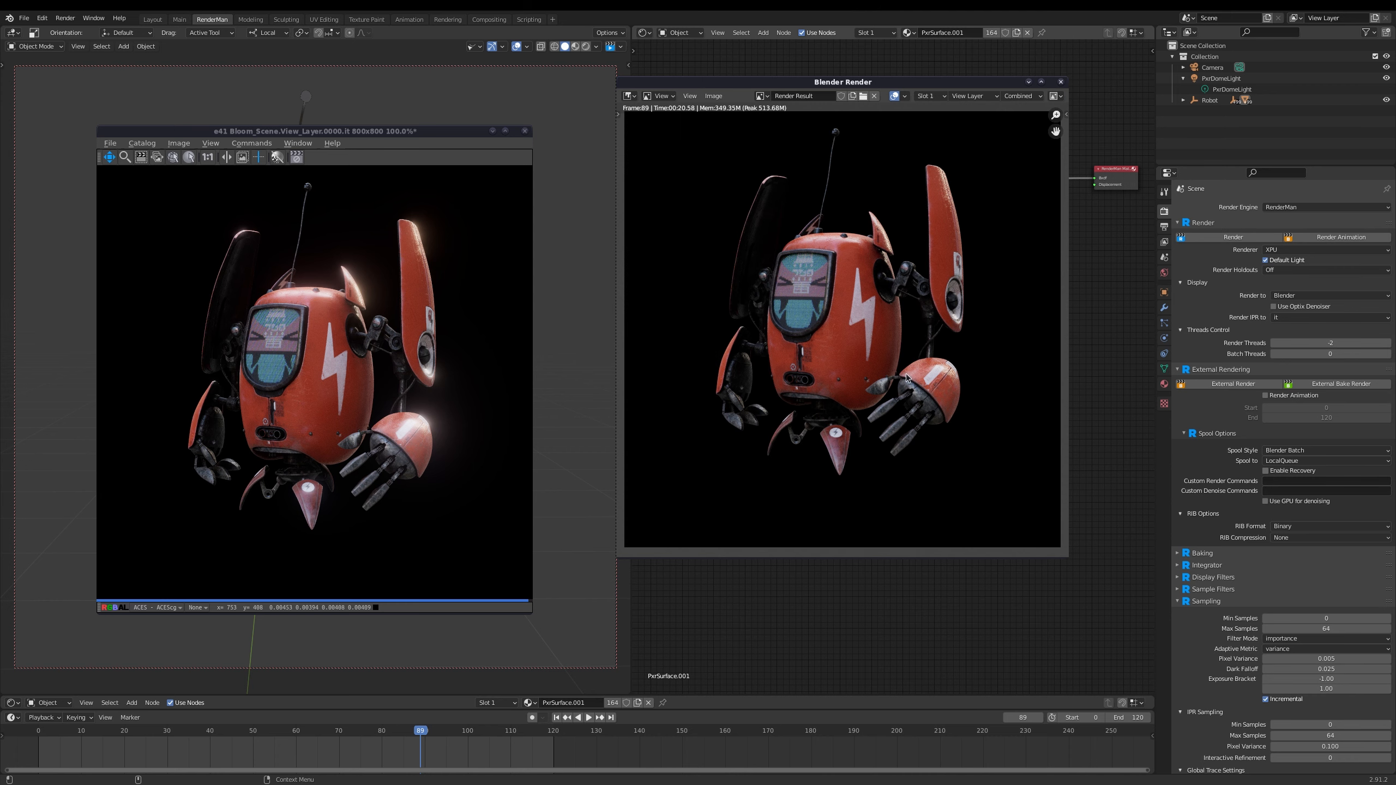
Set Render to to it, and check the Render IPR to options, leaving it selected.
click(1311, 296)
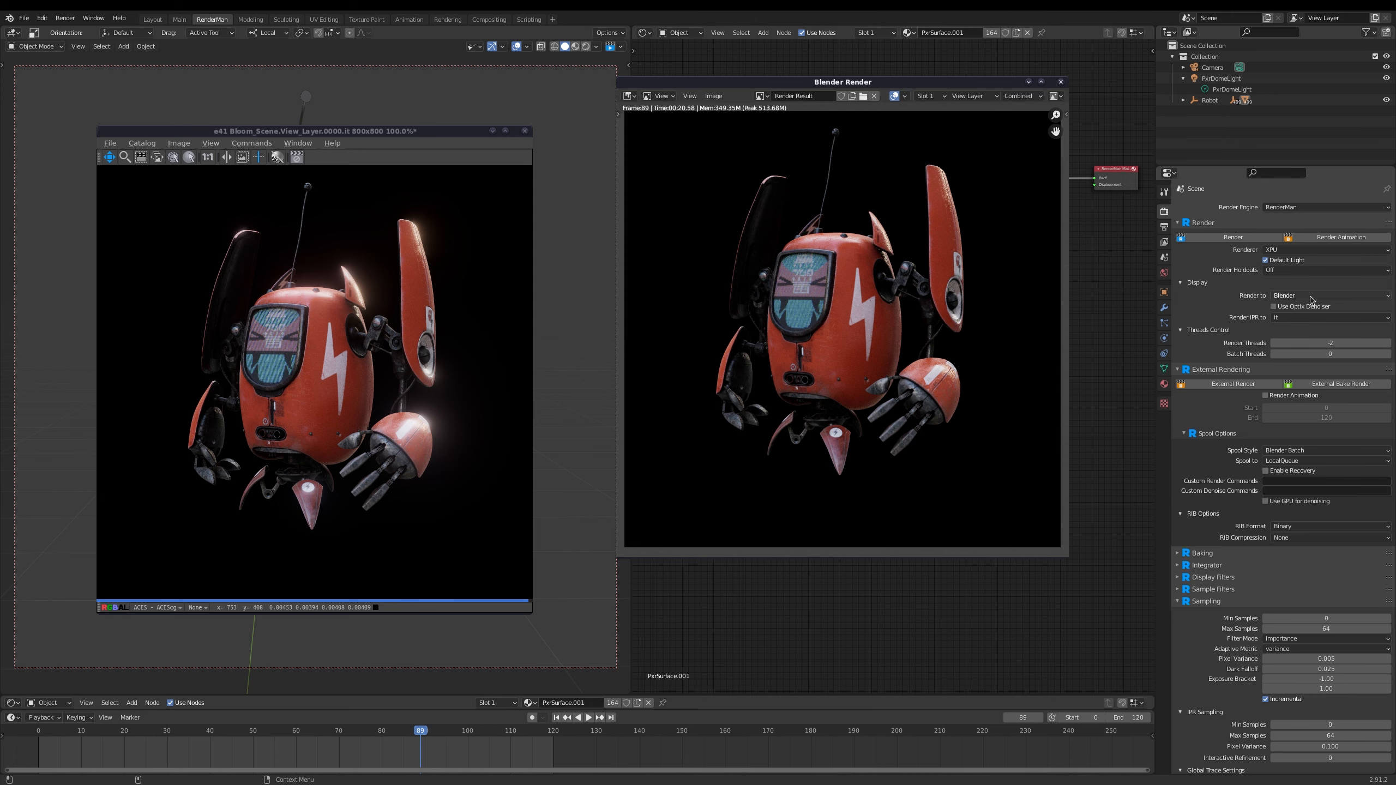
click(1308, 319)
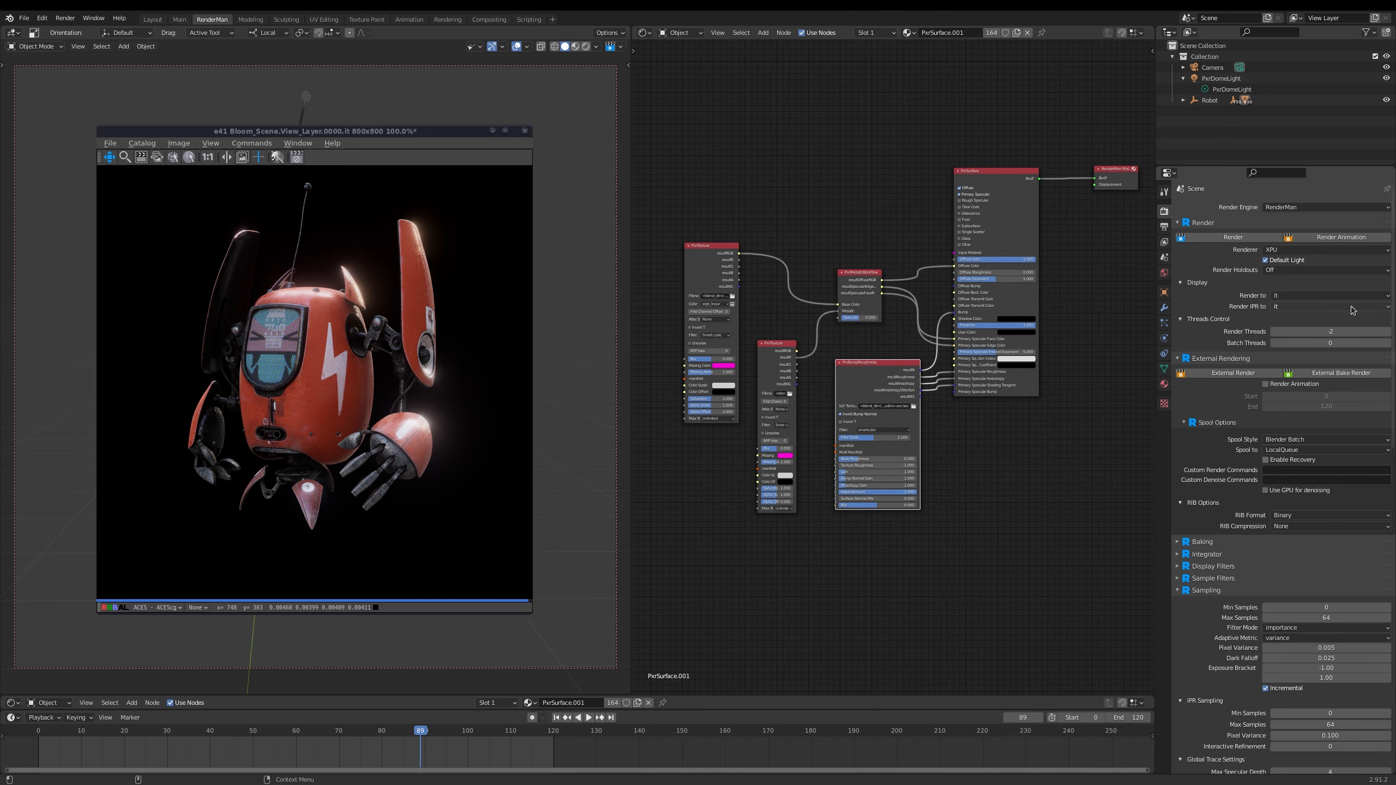
click(1312, 309)
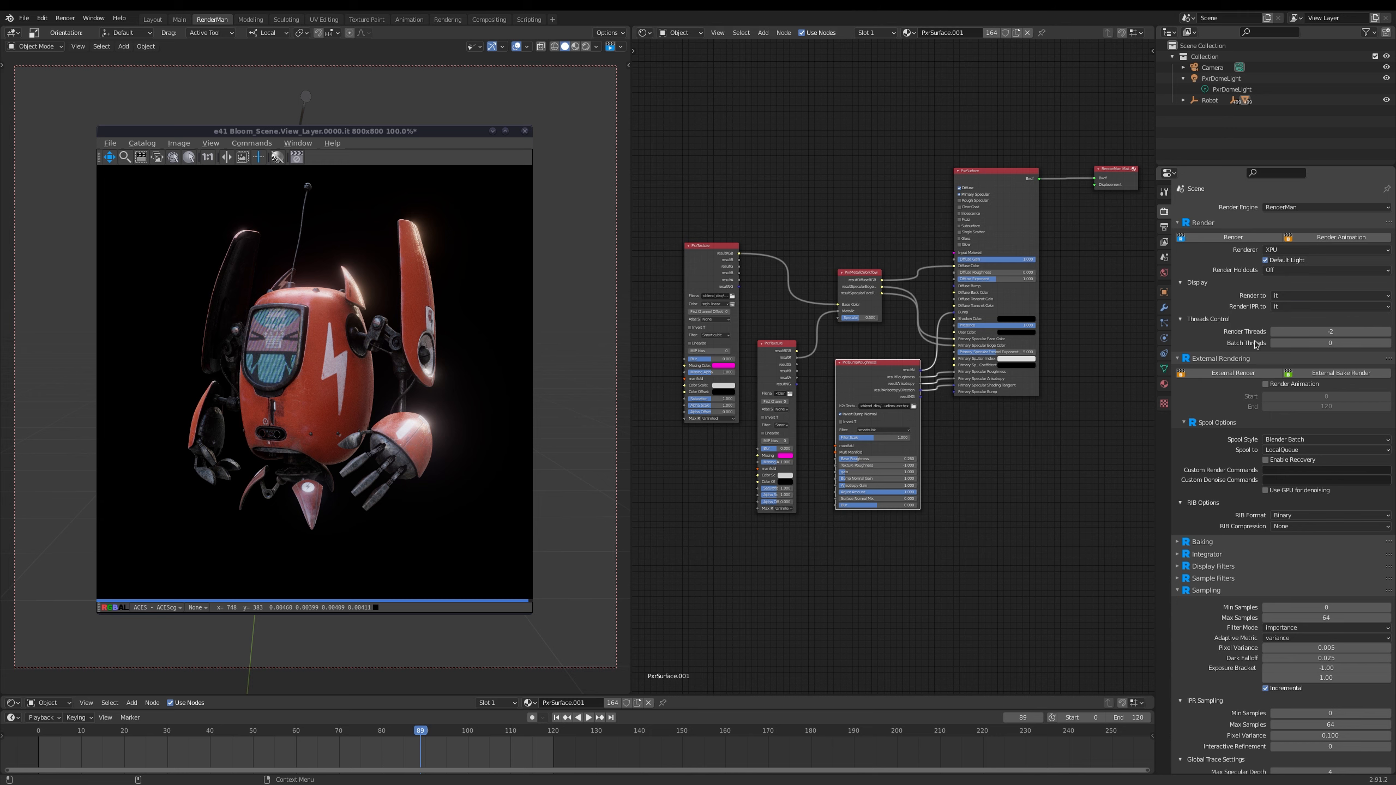
click(1286, 309)
click(1286, 327)
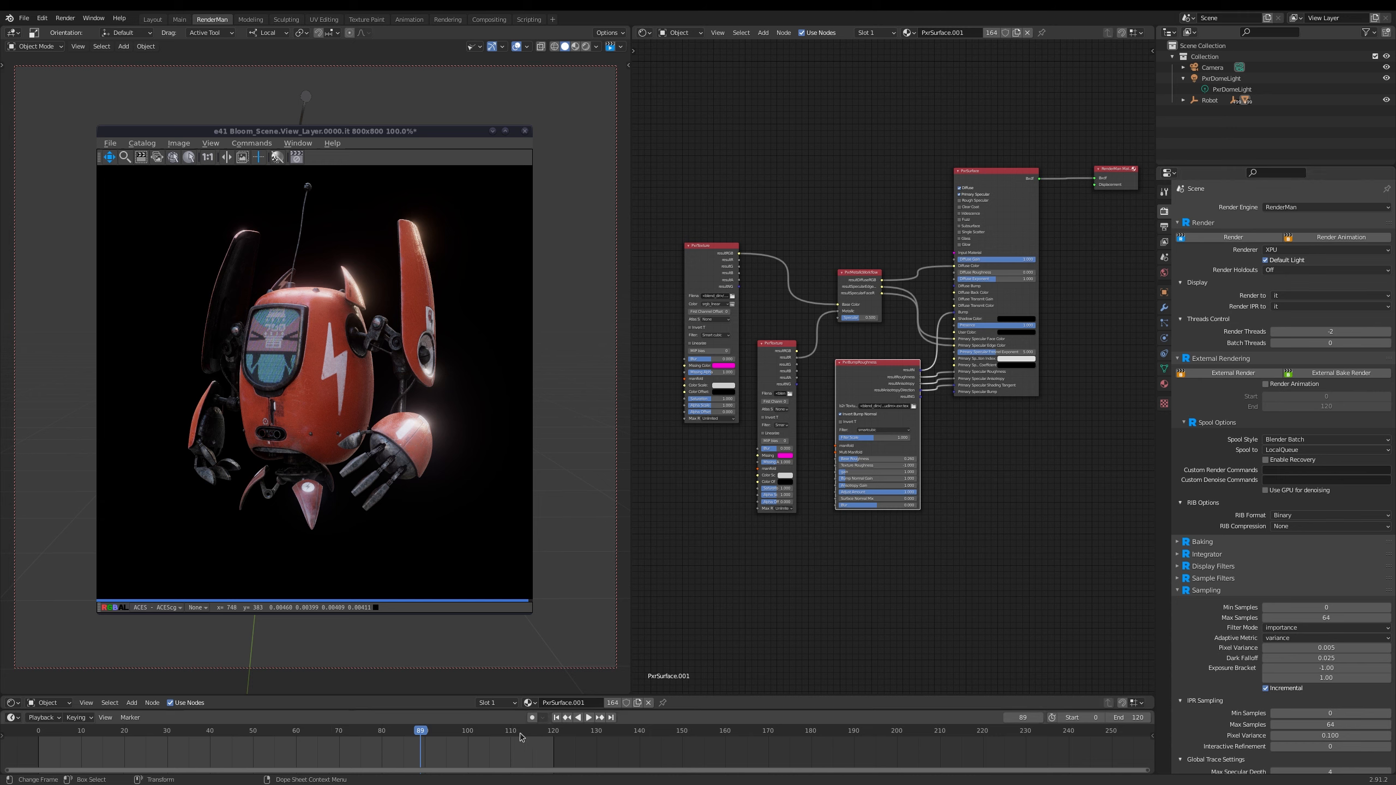
Start an external render with Render Animation enabled, and show the output of the job's first command in LocalQueue.
click(1280, 385)
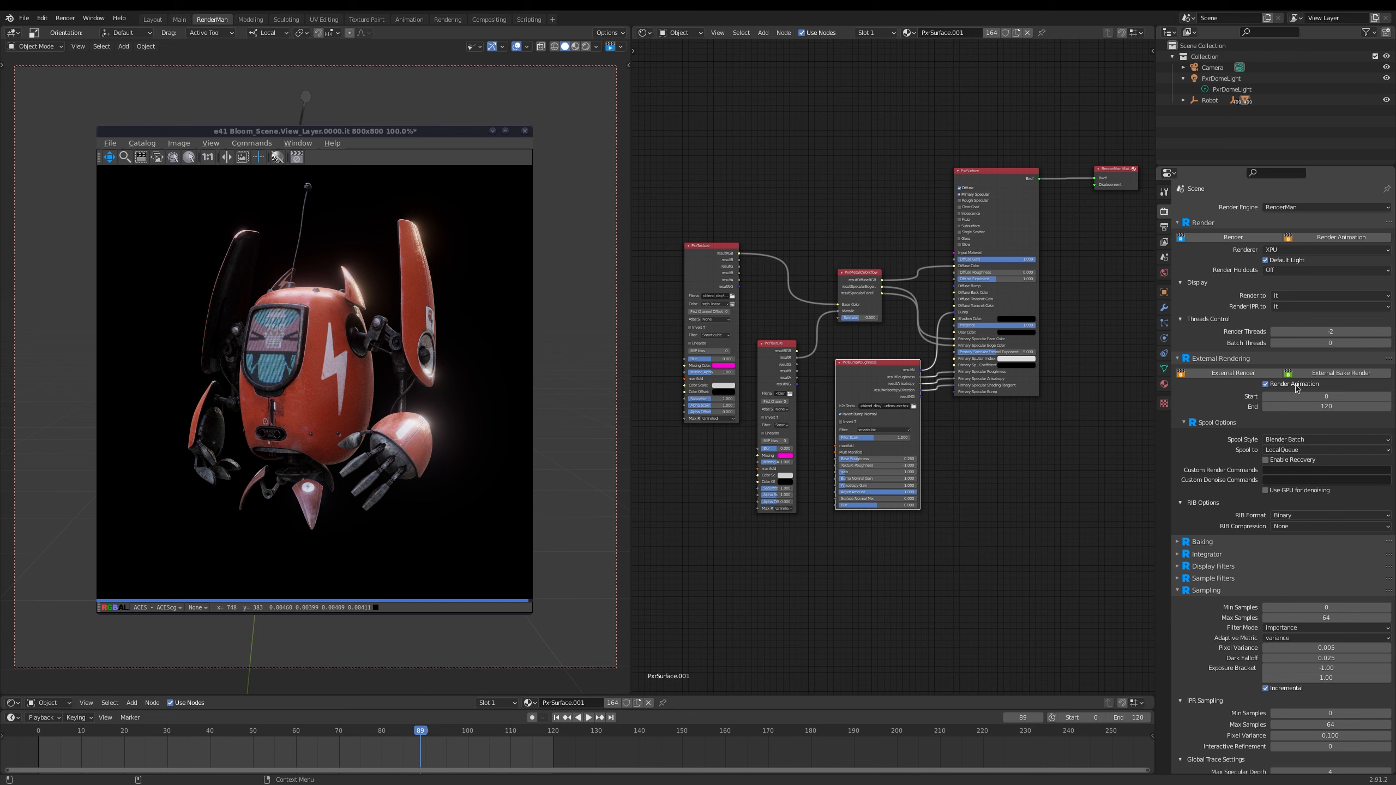
click(1221, 375)
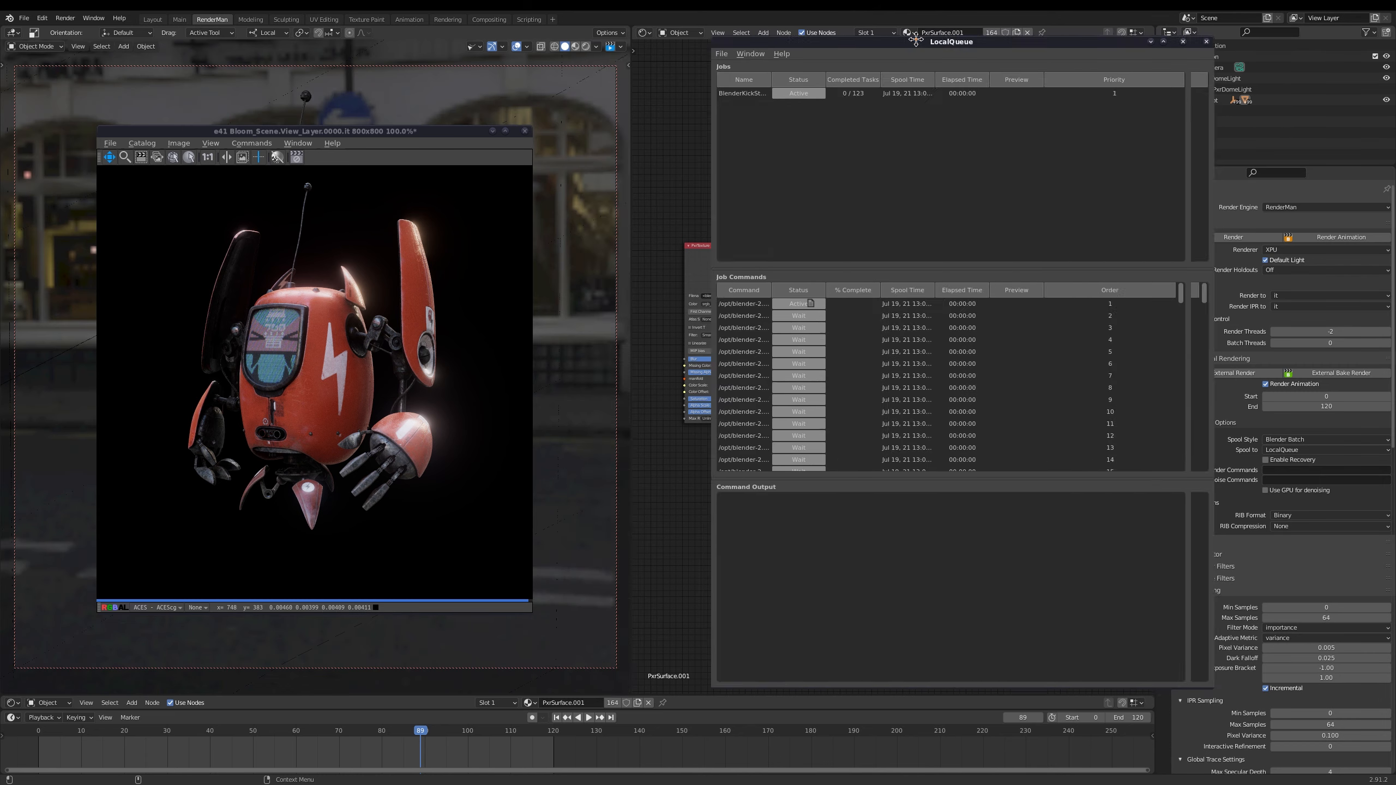
drag(916, 40, 792, 58)
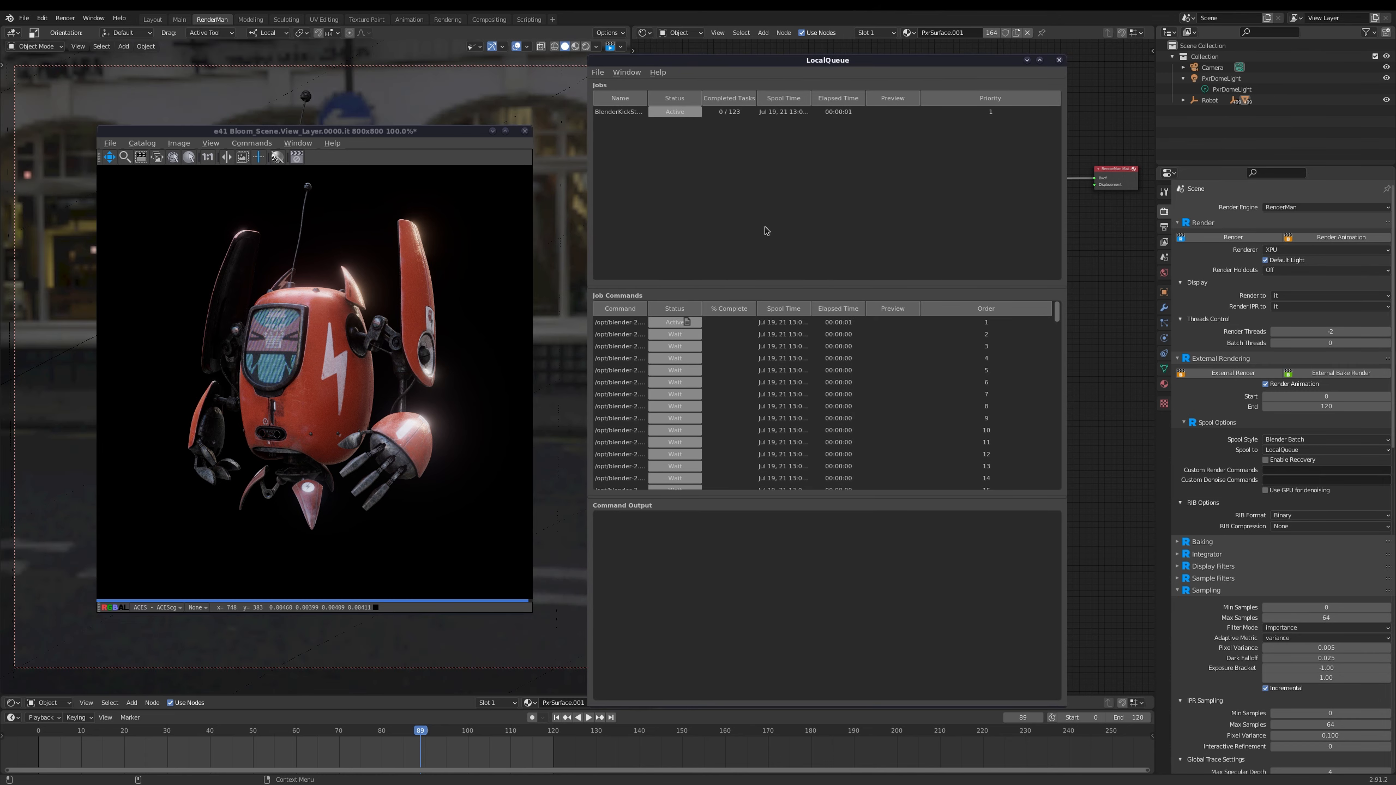
click(632, 116)
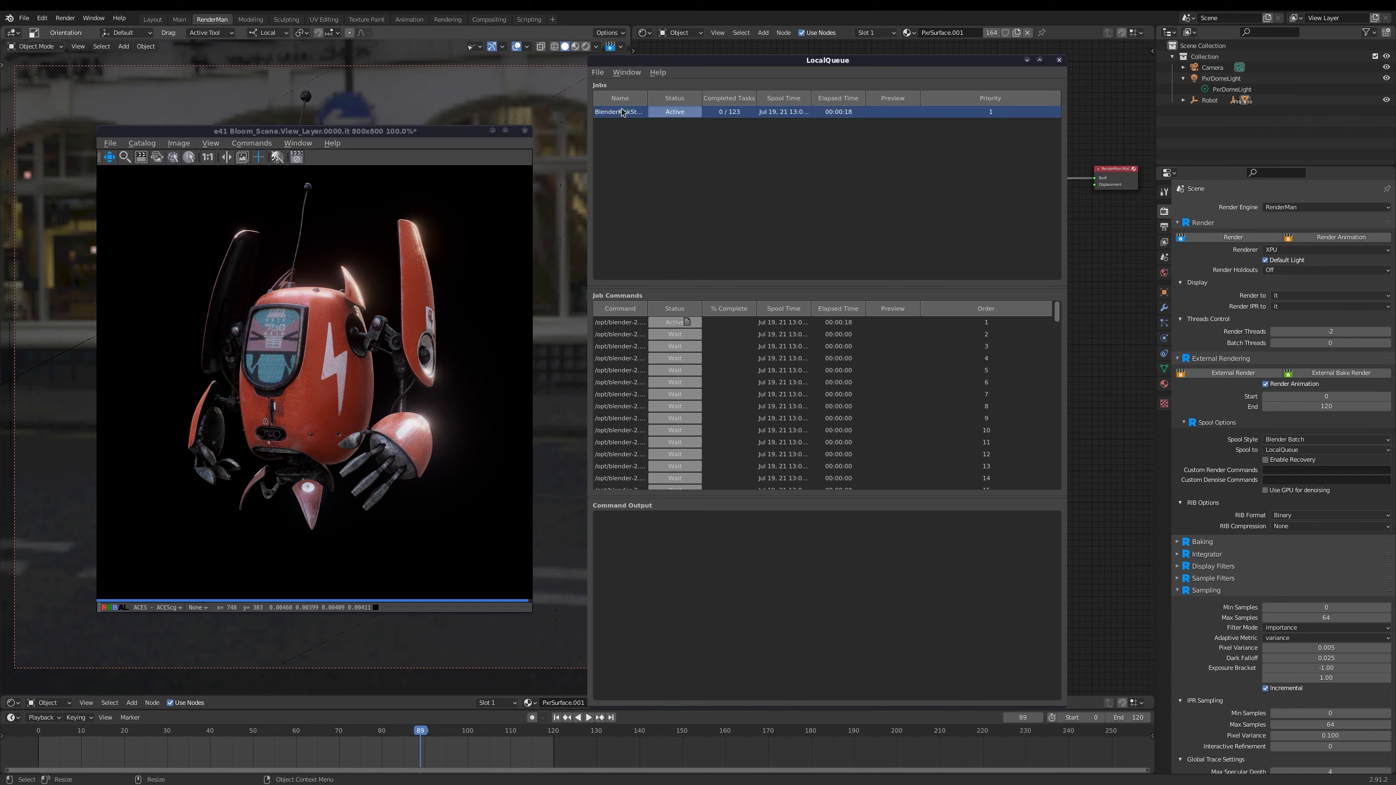
click(633, 323)
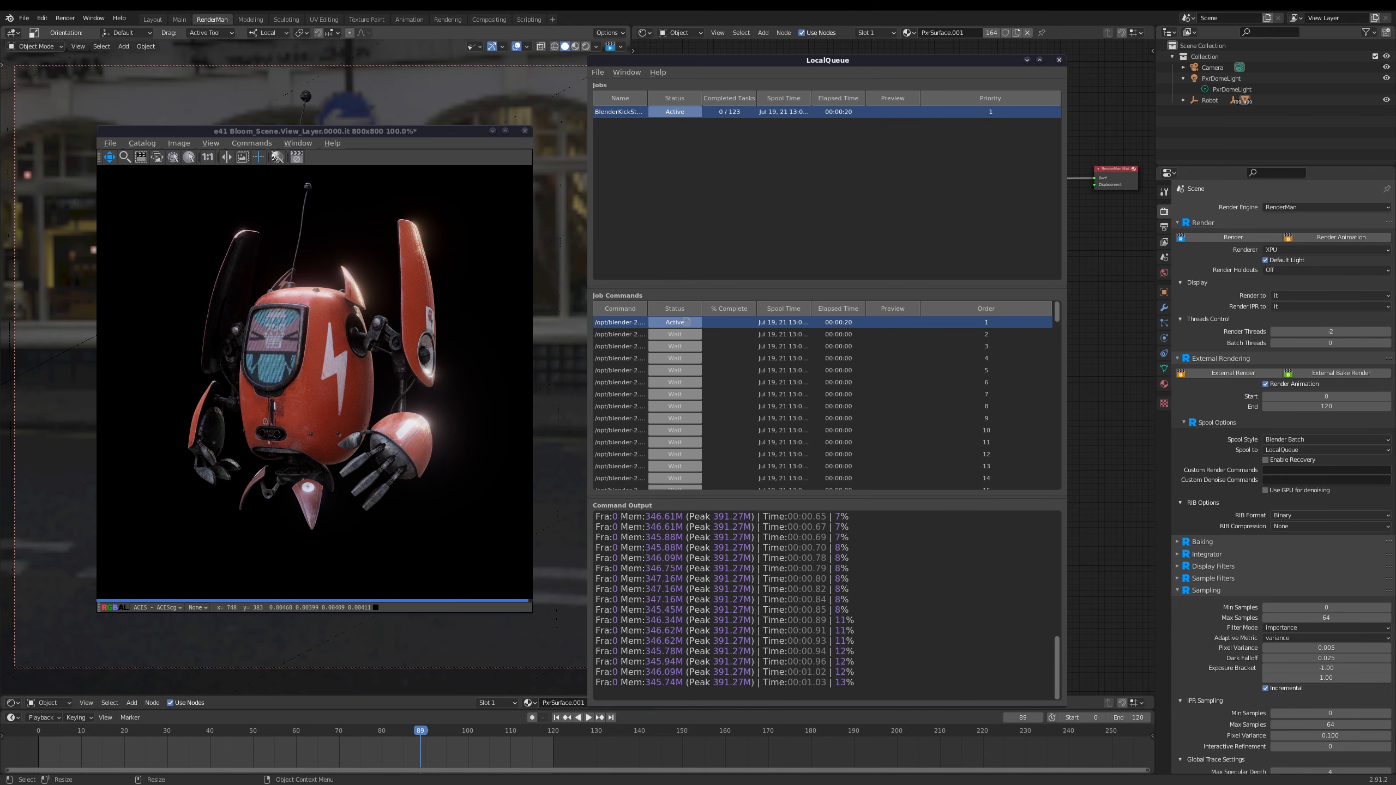